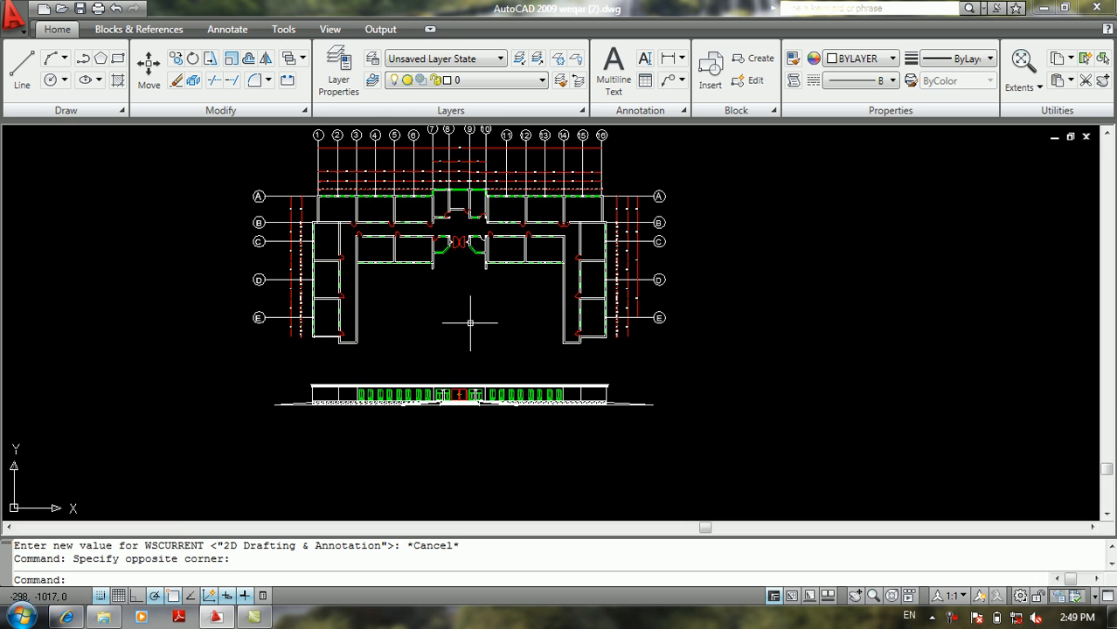
# Step: Move the entire front elevation straight down, farther below the floor plan, with Ortho on
pyautogui.moveTo(472, 322); pyautogui.dragTo(476, 368, button='middle')
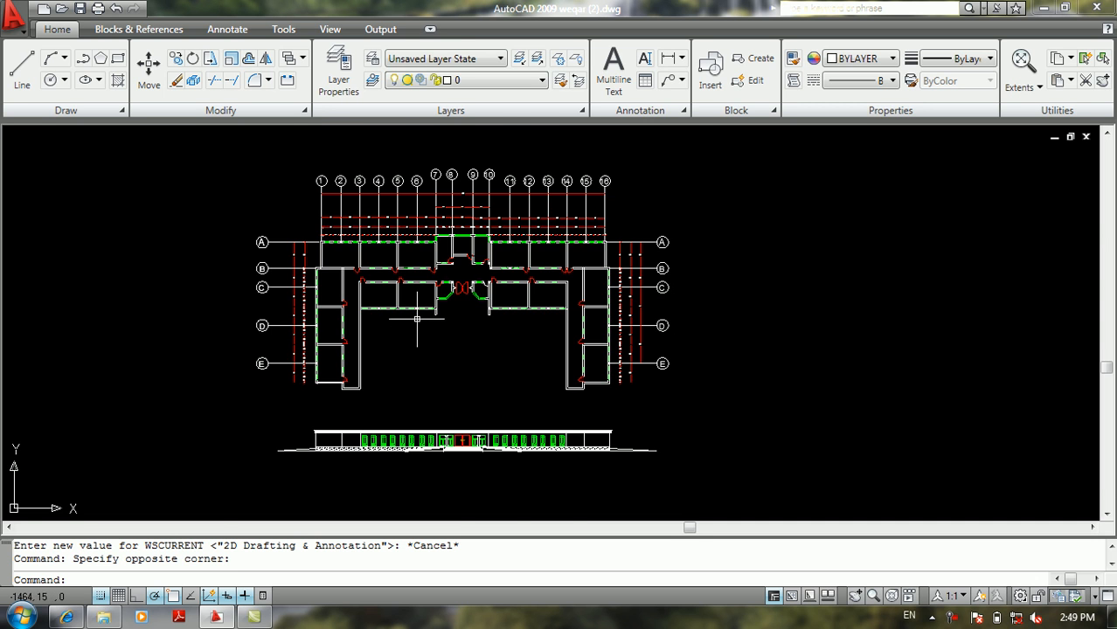
pyautogui.scroll(2, 400, 298)
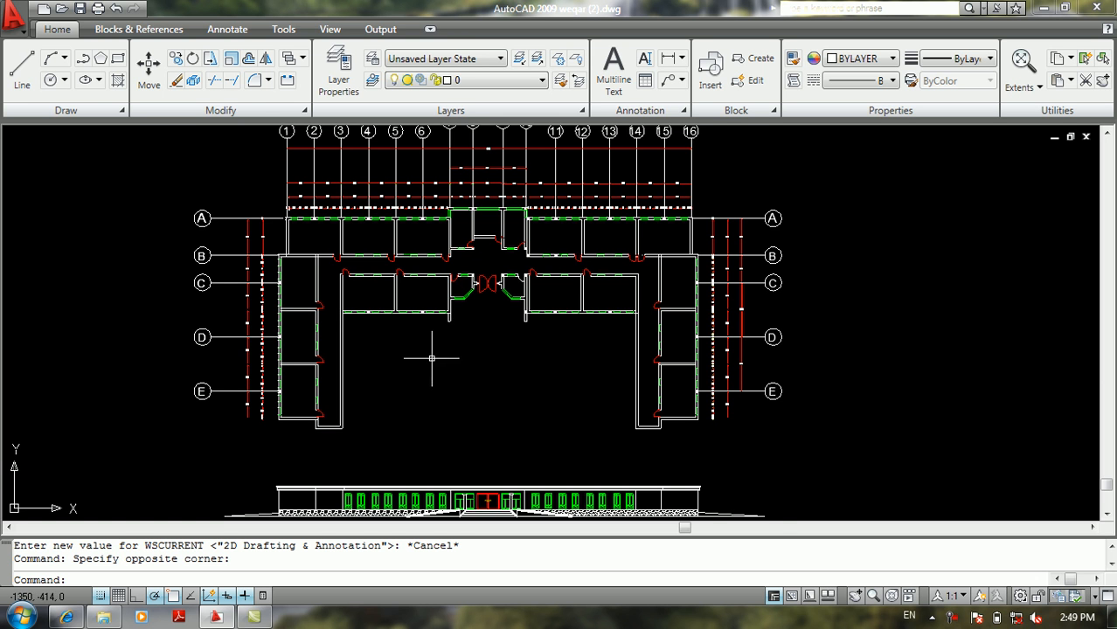
pyautogui.moveTo(451, 361); pyautogui.dragTo(412, 244, button='middle')
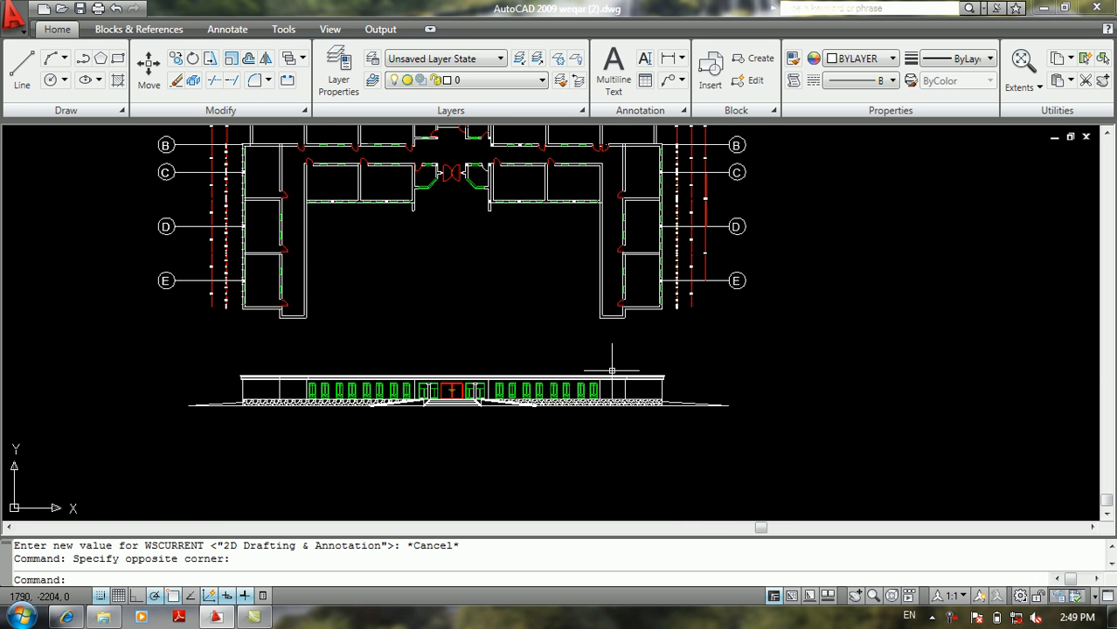
pyautogui.write('m')
pyautogui.press('Return')
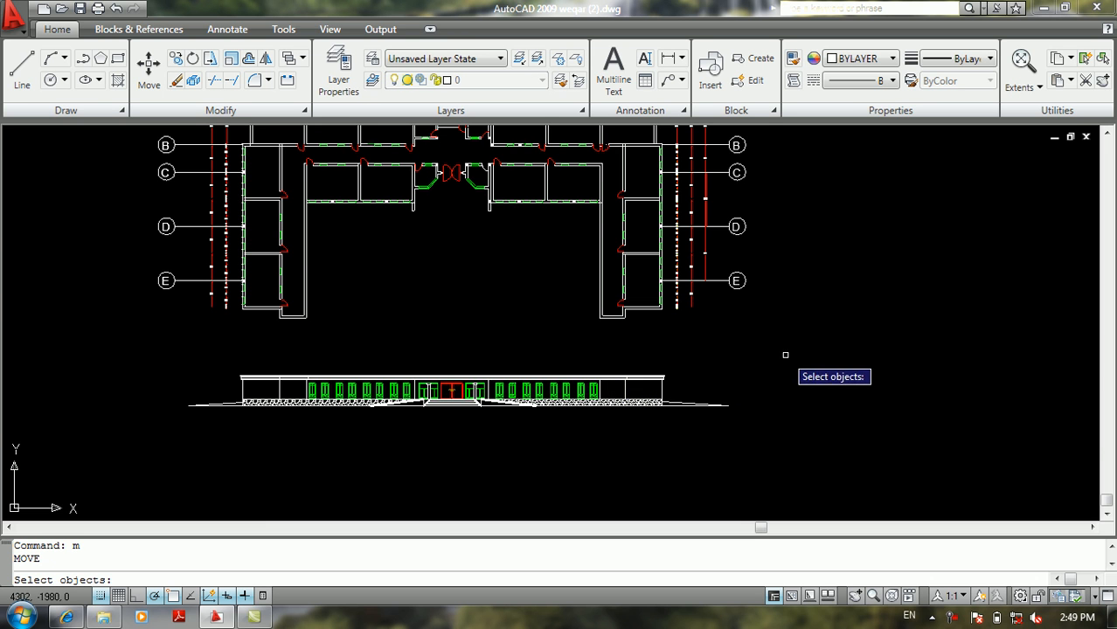
pyautogui.click(787, 351)
pyautogui.click(168, 433)
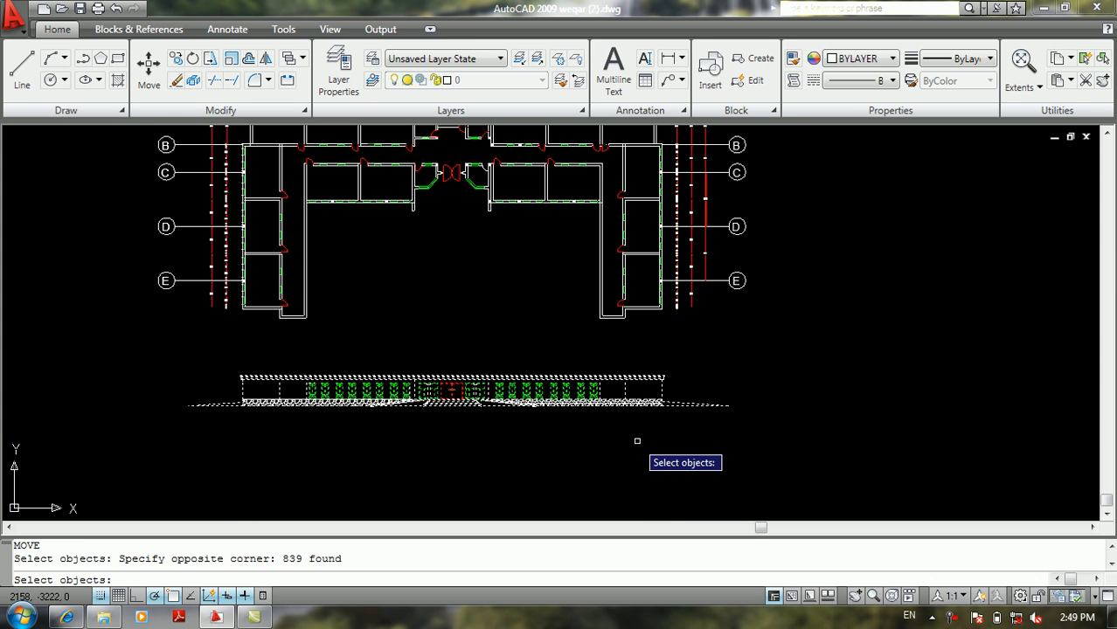
pyautogui.press('Return')
pyautogui.click(662, 404)
pyautogui.scroll(-2, 656, 474)
pyautogui.moveTo(656, 474); pyautogui.dragTo(610, 395, button='middle')
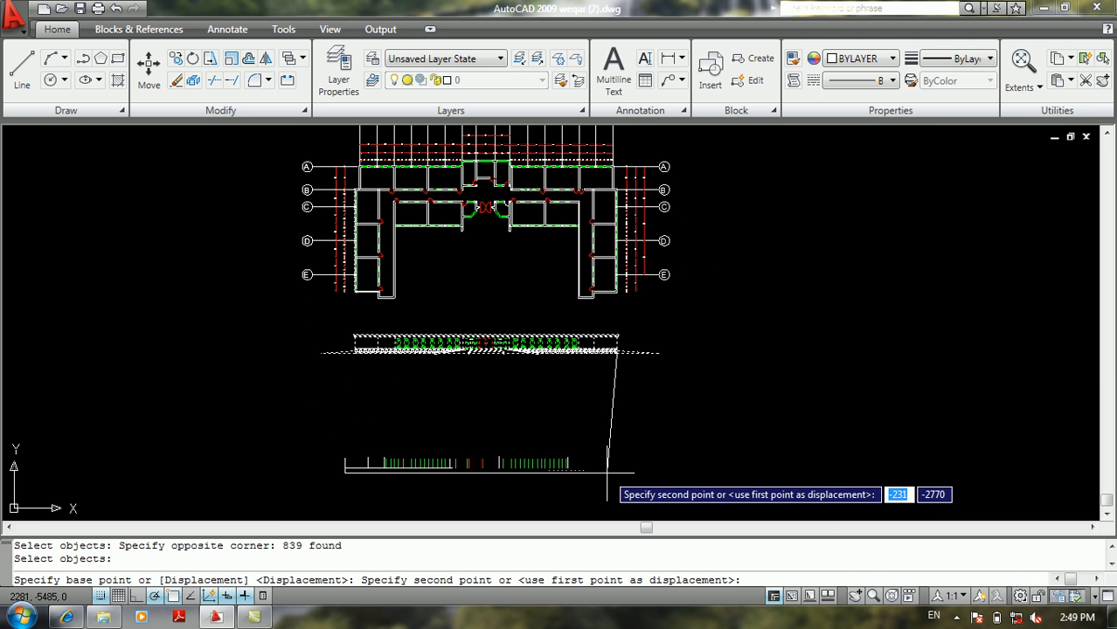
pyautogui.press('F8')
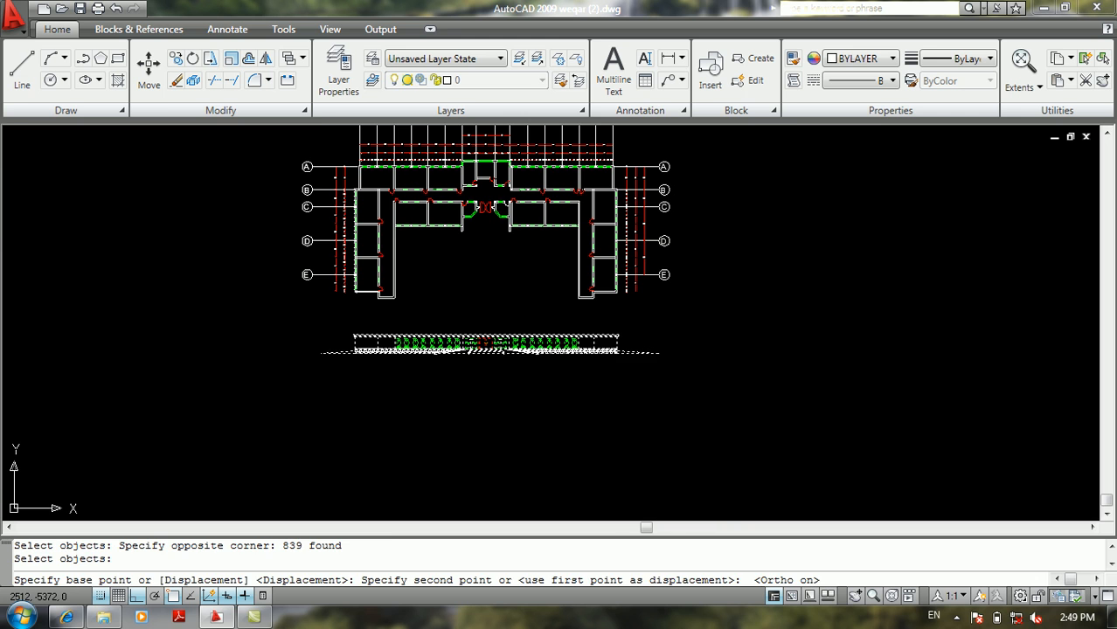
pyautogui.click(603, 432)
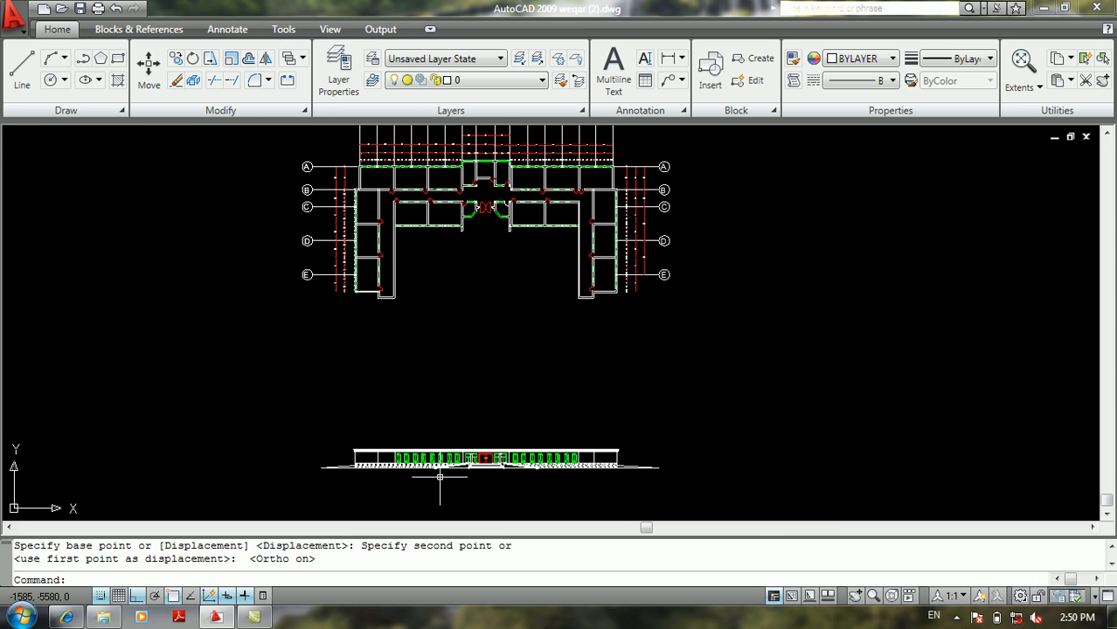
# Step: Copy the entire front elevation straight up into the space between the original and the floor plan
pyautogui.scroll(2, 439, 477)
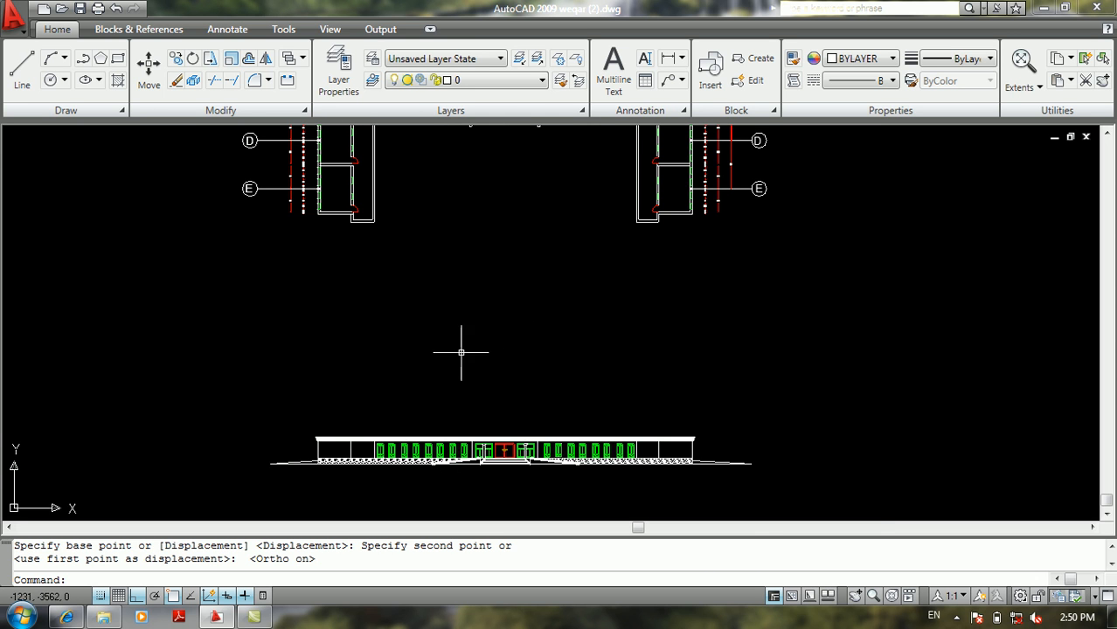
pyautogui.scroll(-2, 499, 336)
pyautogui.moveTo(502, 340); pyautogui.dragTo(404, 338, button='middle')
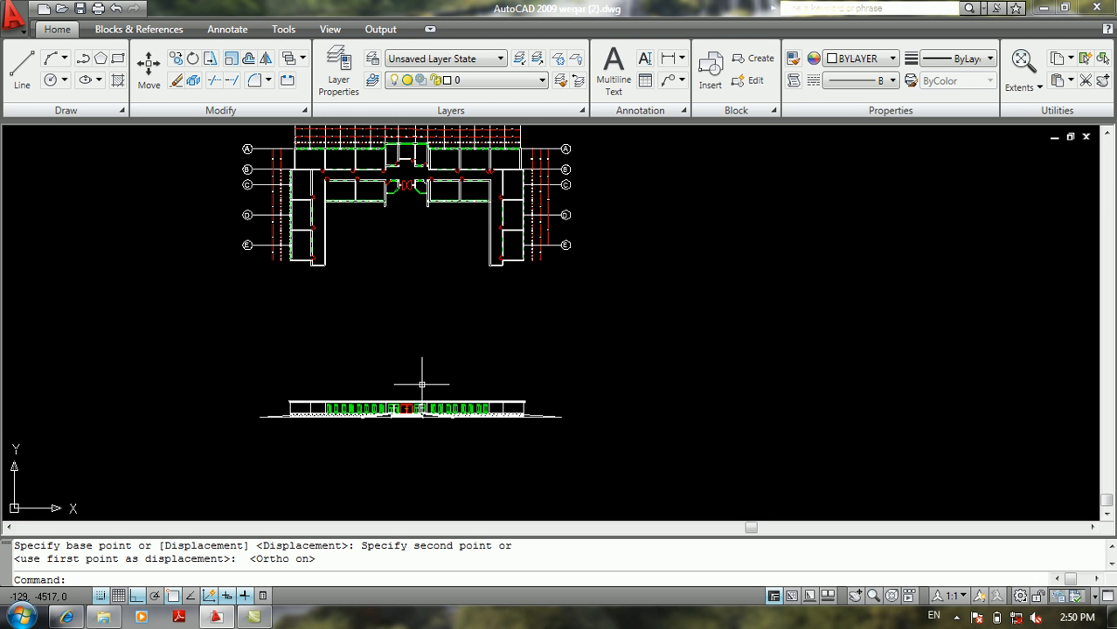
pyautogui.write('o')
pyautogui.press('Return')
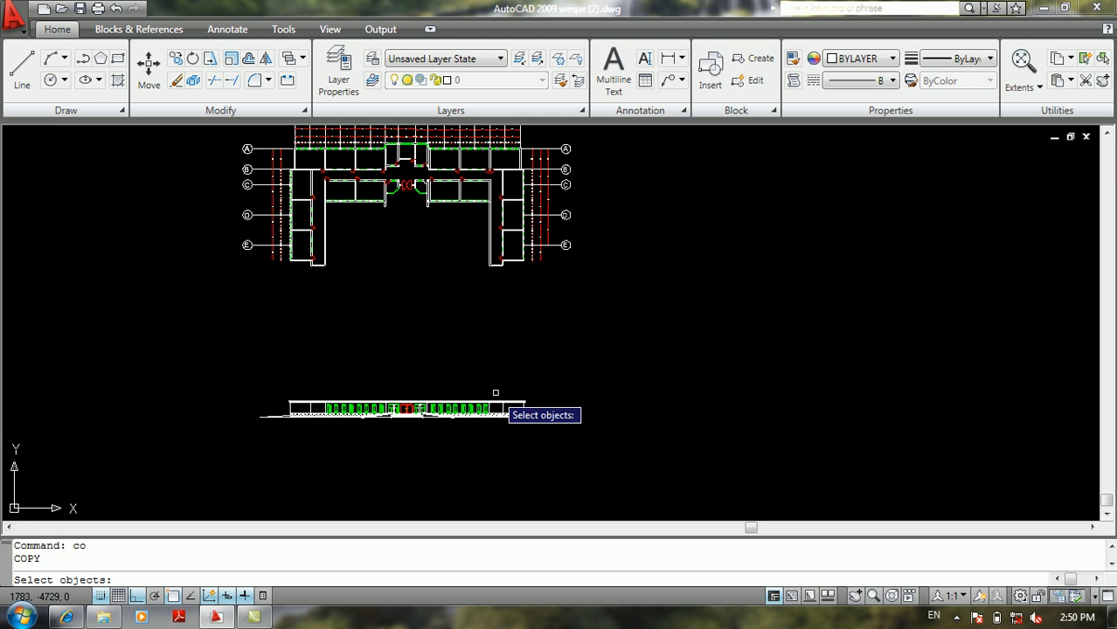
pyautogui.click(560, 376)
pyautogui.click(233, 463)
pyautogui.press('Return')
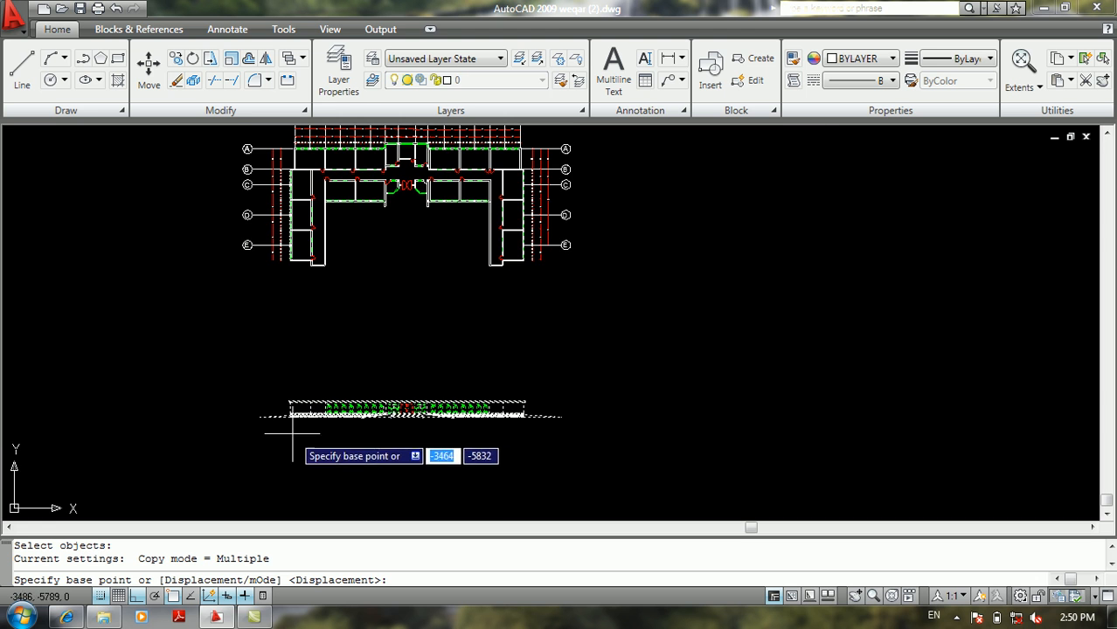
pyautogui.scroll(5, 285, 407)
pyautogui.click(289, 403)
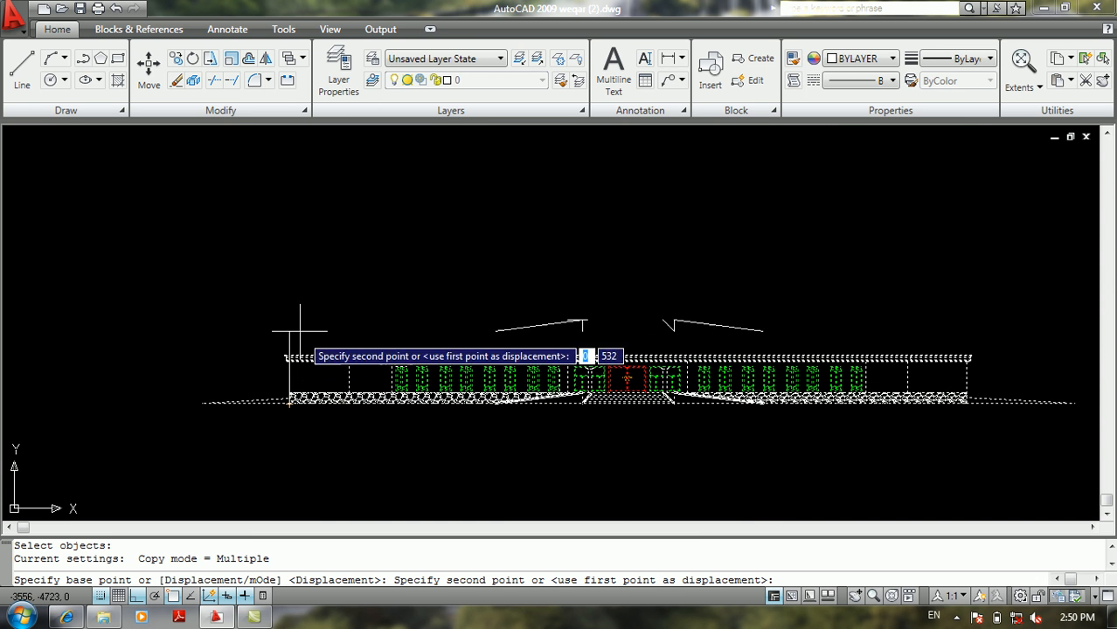
pyautogui.click(289, 284)
pyautogui.press('Return')
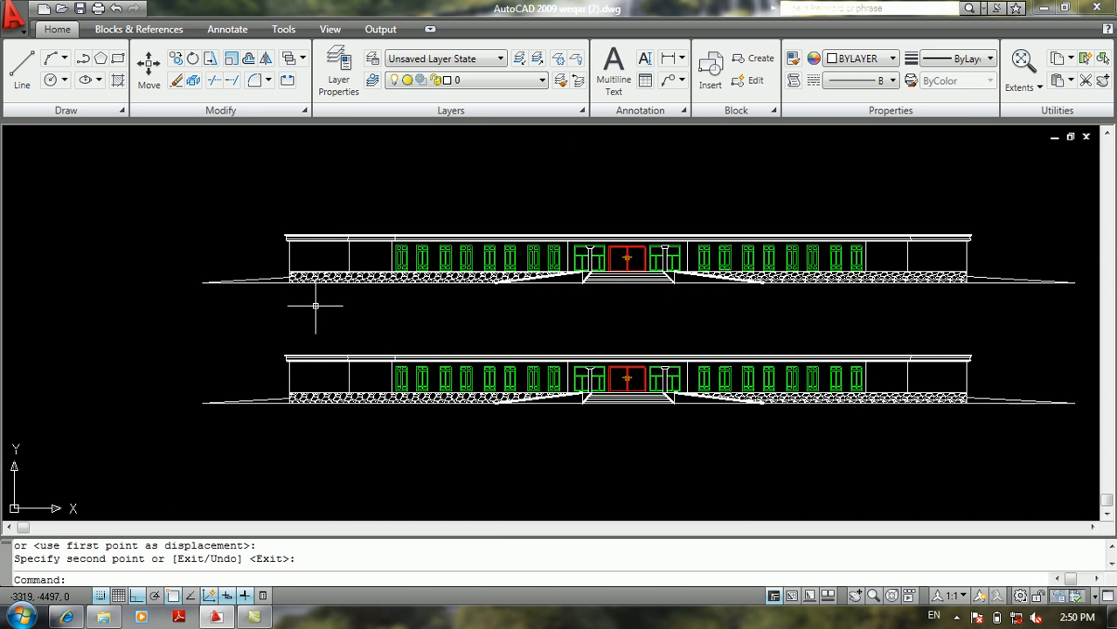
# Step: Delete the ground lines extending beyond both ends of the upper elevation copy
pyautogui.scroll(4, 246, 265)
pyautogui.click(270, 266)
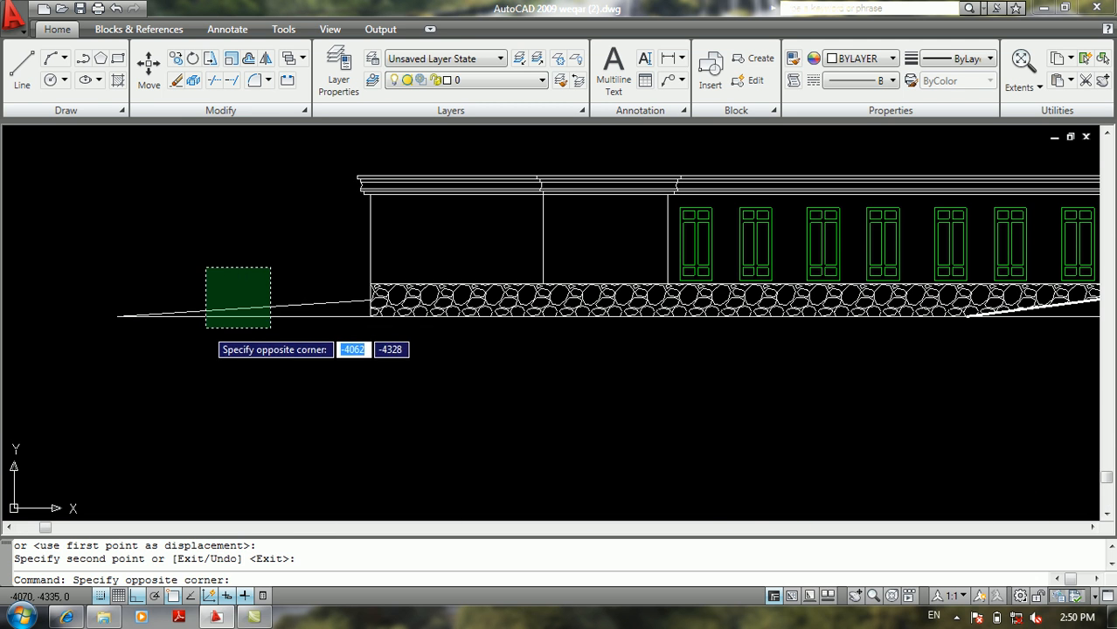
pyautogui.click(193, 333)
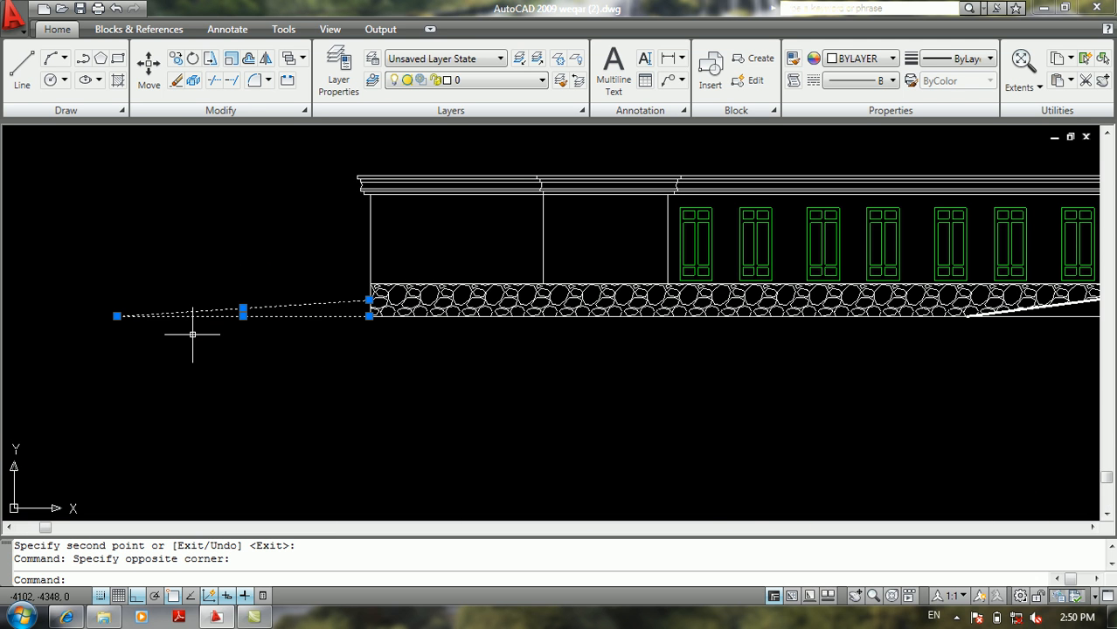
pyautogui.press('Delete')
pyautogui.scroll(-4, 281, 350)
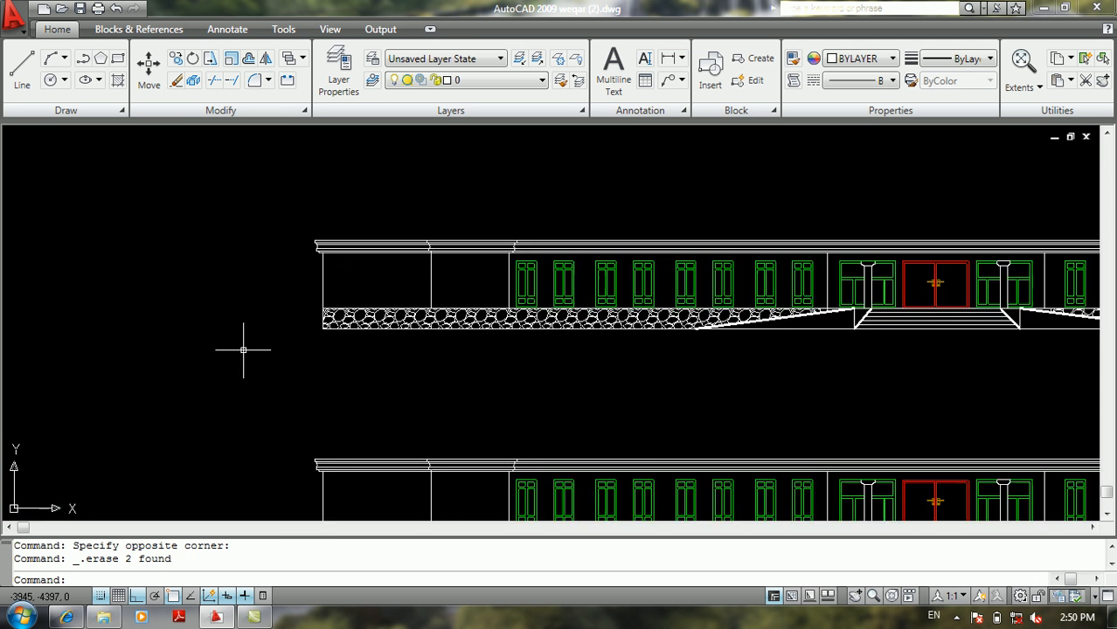
pyautogui.click(990, 279)
pyautogui.click(938, 310)
pyautogui.press('Delete')
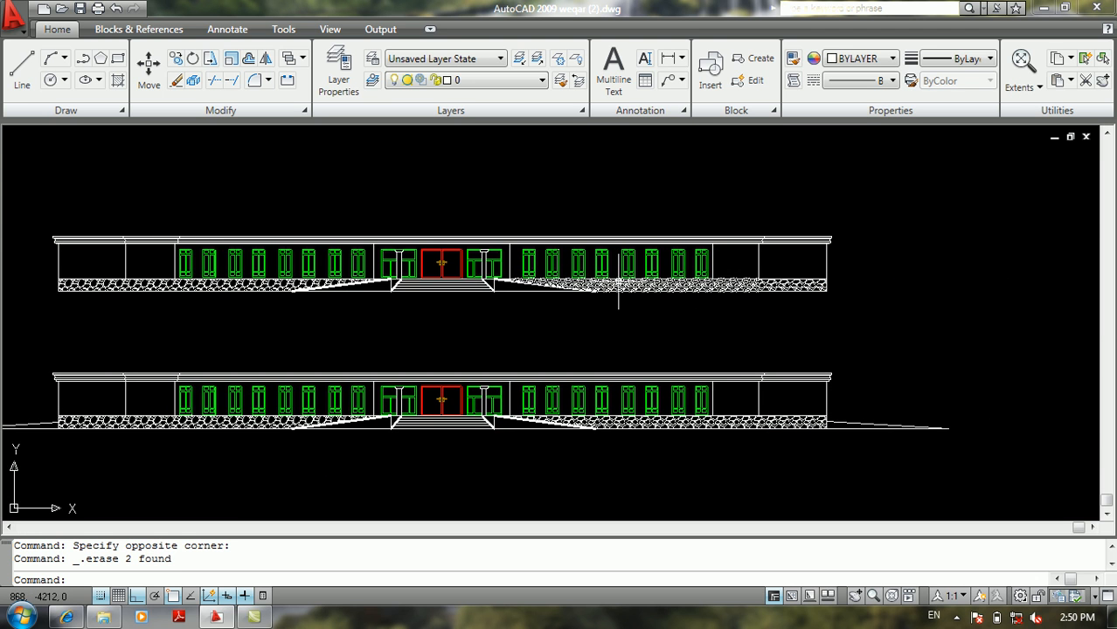
# Step: Delete all the stone hatch patterns from the plinth of the upper elevation
pyautogui.click(619, 284)
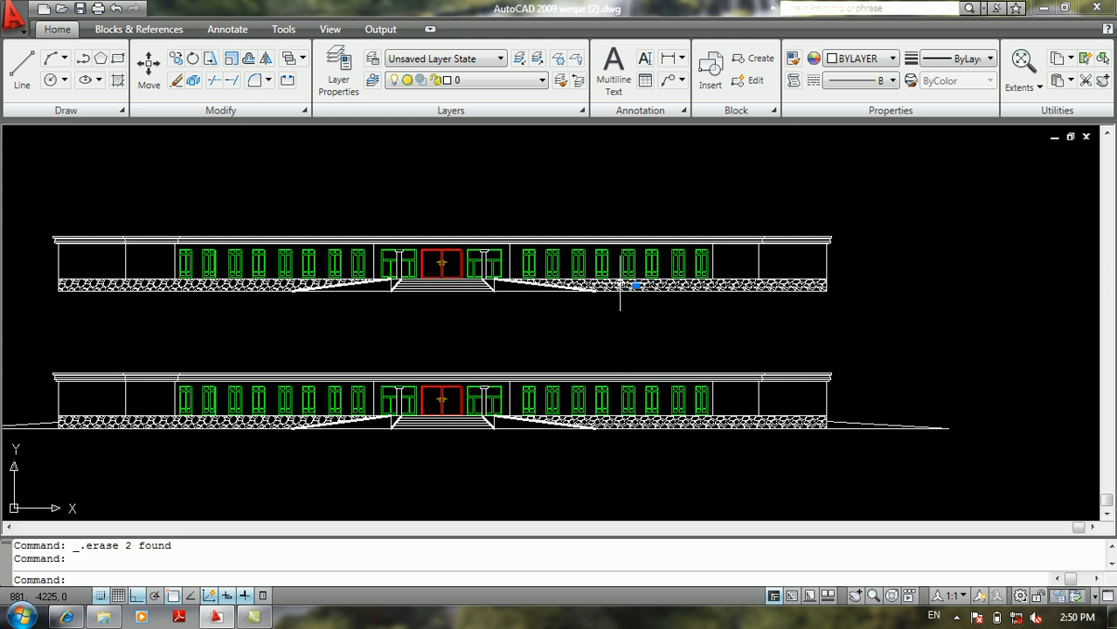
pyautogui.press('Delete')
pyautogui.click(544, 284)
pyautogui.press('Delete')
pyautogui.click(777, 283)
pyautogui.press('Delete')
pyautogui.click(314, 284)
pyautogui.press('Delete')
# Step: Delete the sloping ramp lines beside the entrance stairs in the upper elevation
pyautogui.scroll(5, 436, 337)
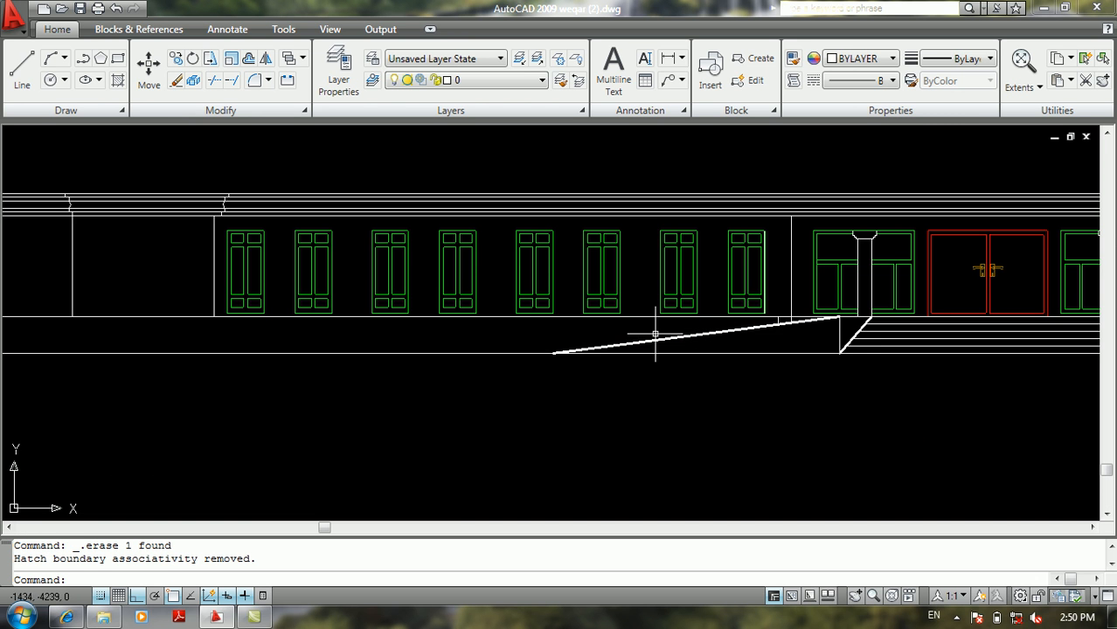
pyautogui.click(654, 330)
pyautogui.click(644, 349)
pyautogui.press('Delete')
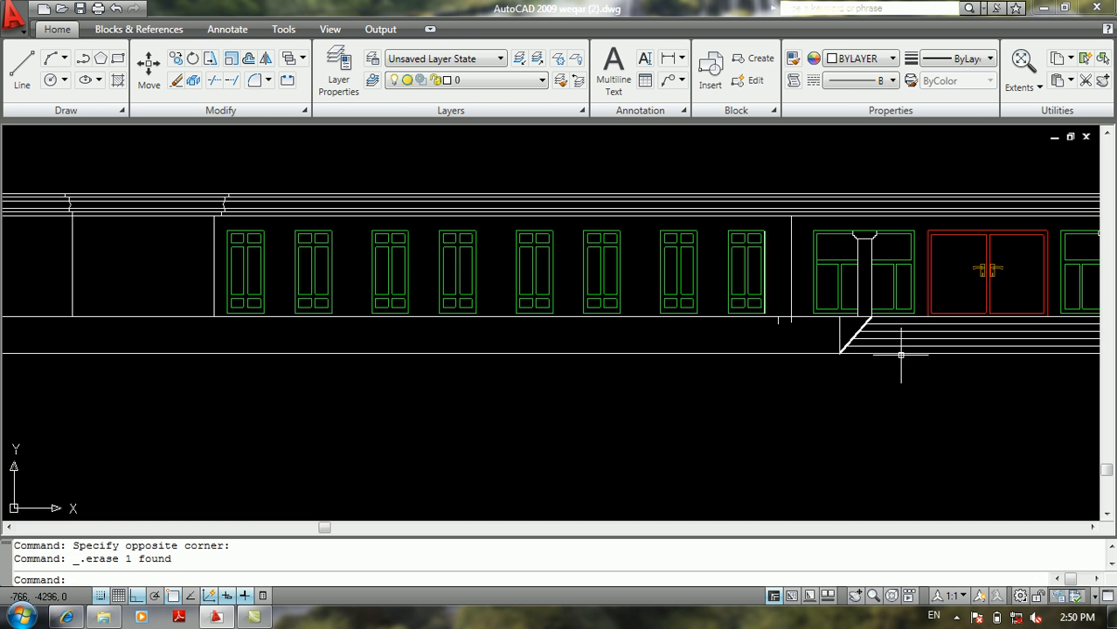
# Step: Delete the entrance stairs, including the step lines and slanted side edges, from the upper elevation
pyautogui.scroll(-3, 874, 354)
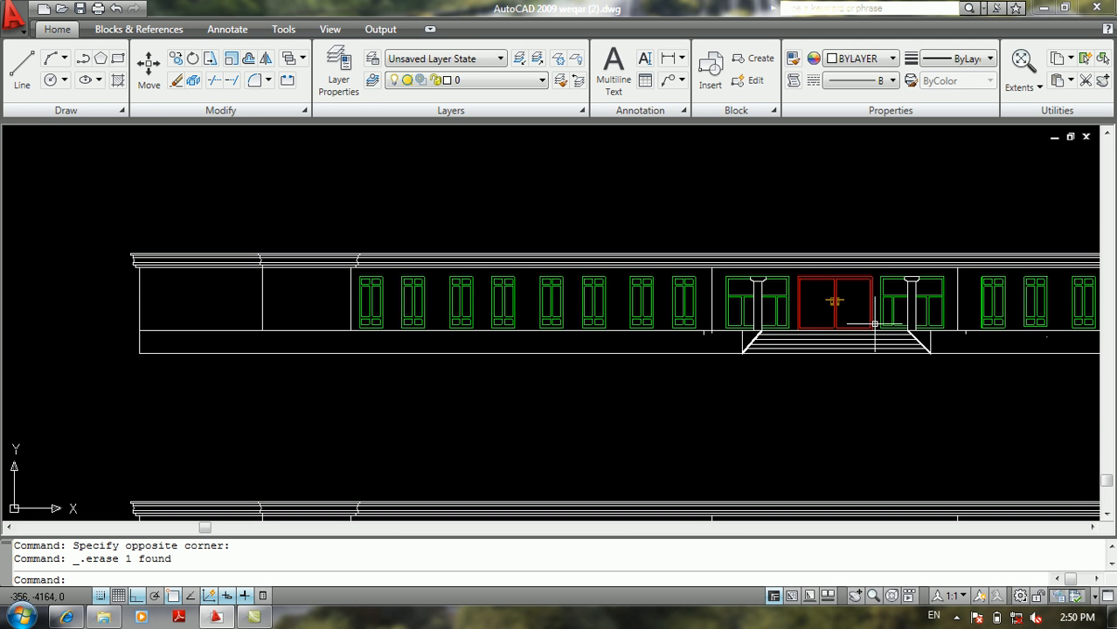
pyautogui.scroll(3, 856, 315)
pyautogui.scroll(-1, 977, 356)
pyautogui.moveTo(967, 359); pyautogui.dragTo(818, 311, button='middle')
pyautogui.click(893, 319)
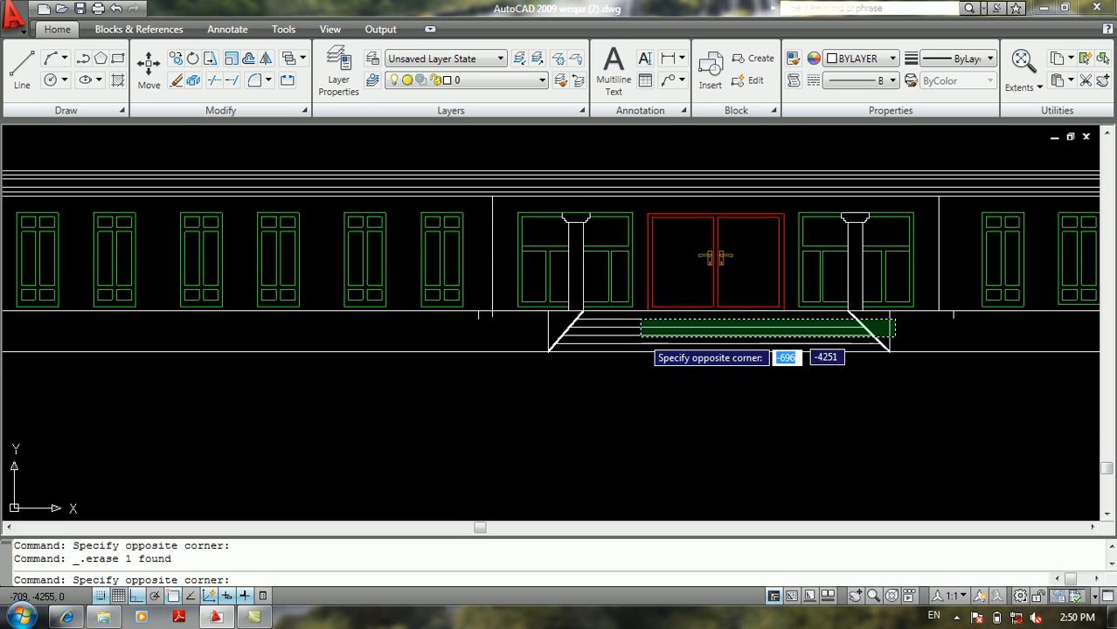
pyautogui.click(543, 342)
pyautogui.press('Delete')
pyautogui.click(616, 340)
pyautogui.click(501, 314)
# Step: Delete the short leftover stub under the floor line and the vertical wall line left of the entrance
pyautogui.scroll(4, 495, 313)
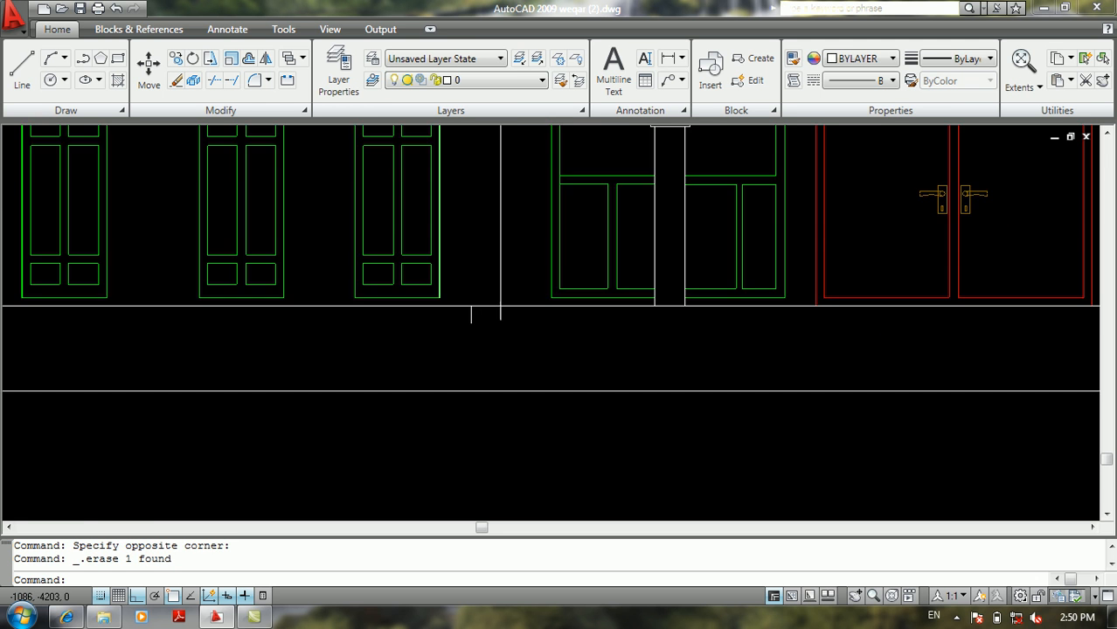
pyautogui.click(520, 313)
pyautogui.click(515, 313)
pyautogui.press('Delete')
pyautogui.scroll(-2, 517, 310)
pyautogui.scroll(2, 516, 310)
pyautogui.click(532, 291)
pyautogui.click(515, 308)
pyautogui.press('Delete')
pyautogui.scroll(-2, 514, 306)
# Step: Delete the short leftover stub under the floor line right of the entrance
pyautogui.scroll(-5, 515, 308)
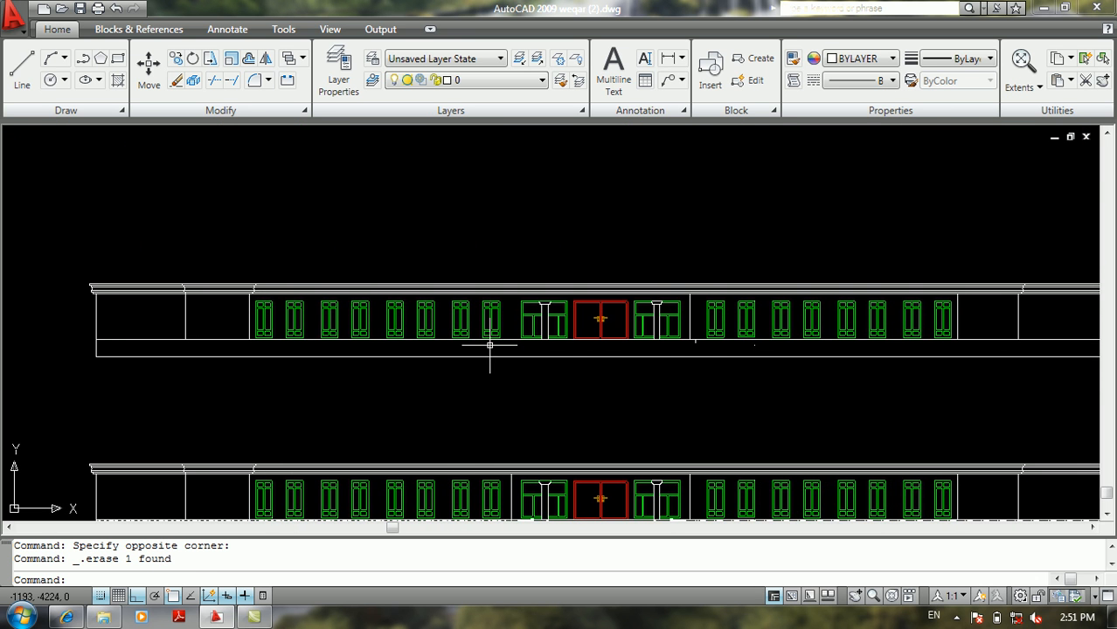
pyautogui.scroll(3, 694, 341)
pyautogui.scroll(3, 695, 341)
pyautogui.click(691, 355)
pyautogui.click(676, 364)
pyautogui.press('Delete')
pyautogui.scroll(-5, 682, 383)
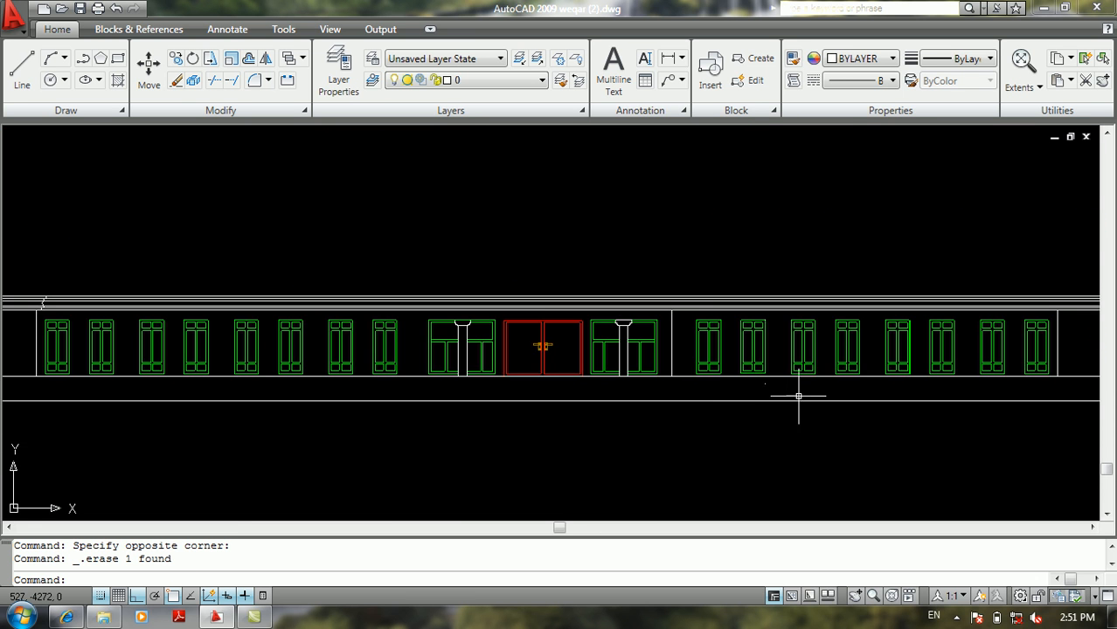
# Step: Delete the small green and white line fragments in the plinth below the windows right of the entrance
pyautogui.scroll(4, 753, 377)
pyautogui.scroll(3, 808, 397)
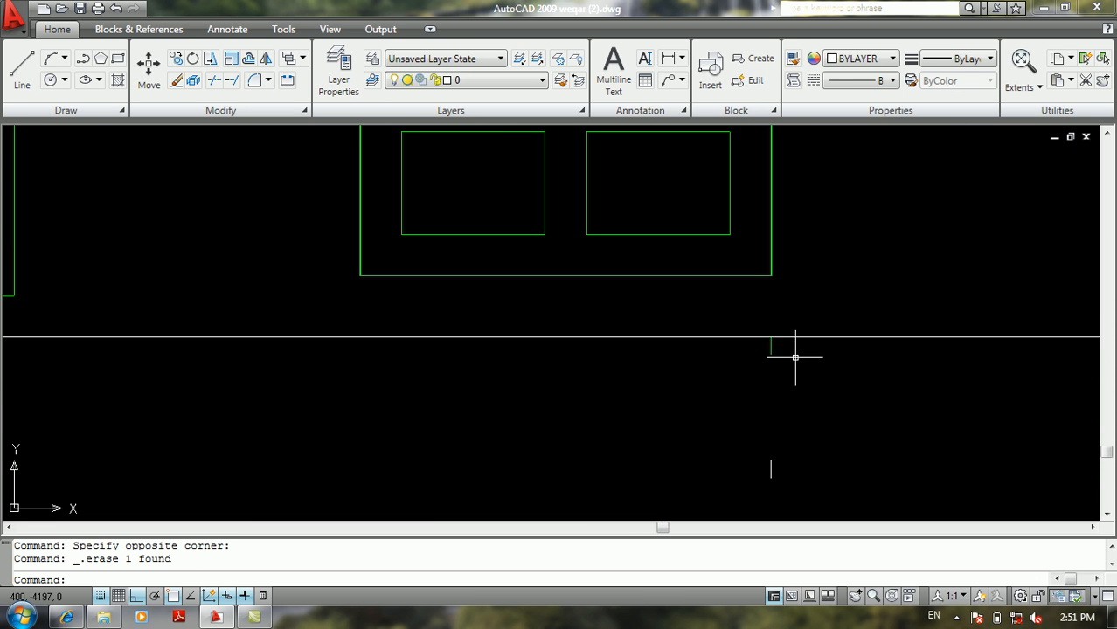
pyautogui.click(796, 357)
pyautogui.click(706, 364)
pyautogui.click(789, 349)
pyautogui.click(736, 366)
pyautogui.click(786, 432)
pyautogui.click(716, 486)
pyautogui.press('Delete')
# Step: Compare the cleaned-up elevation around the entrance with the entrance recess and its projecting walls in the floor plan
pyautogui.scroll(-6, 698, 482)
pyautogui.moveTo(666, 412); pyautogui.dragTo(654, 363, button='middle')
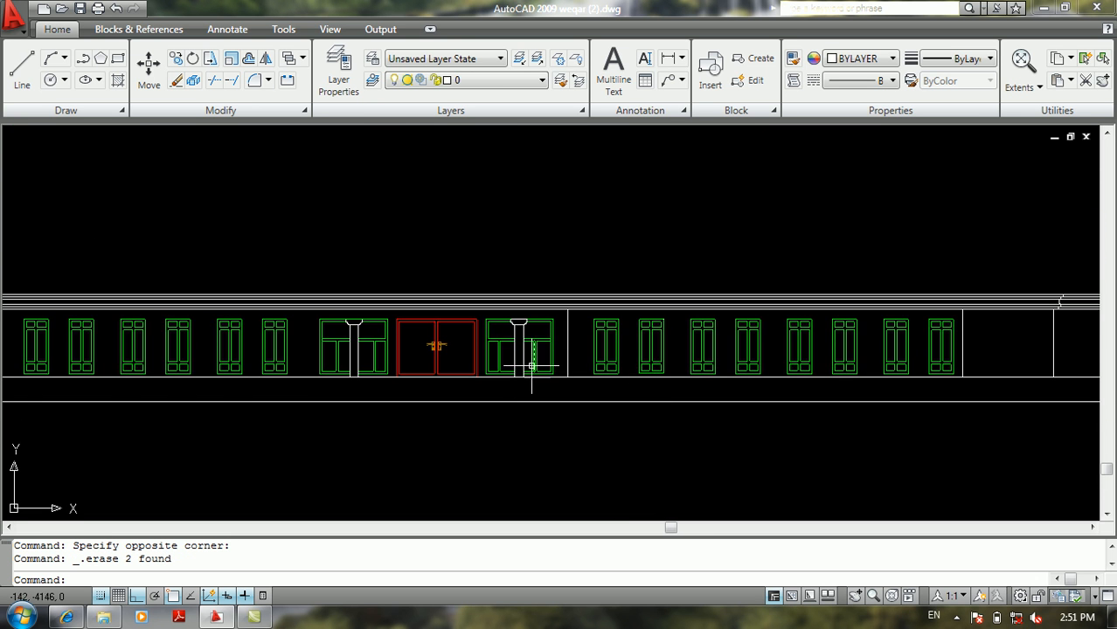
pyautogui.moveTo(499, 369); pyautogui.dragTo(553, 336, button='middle')
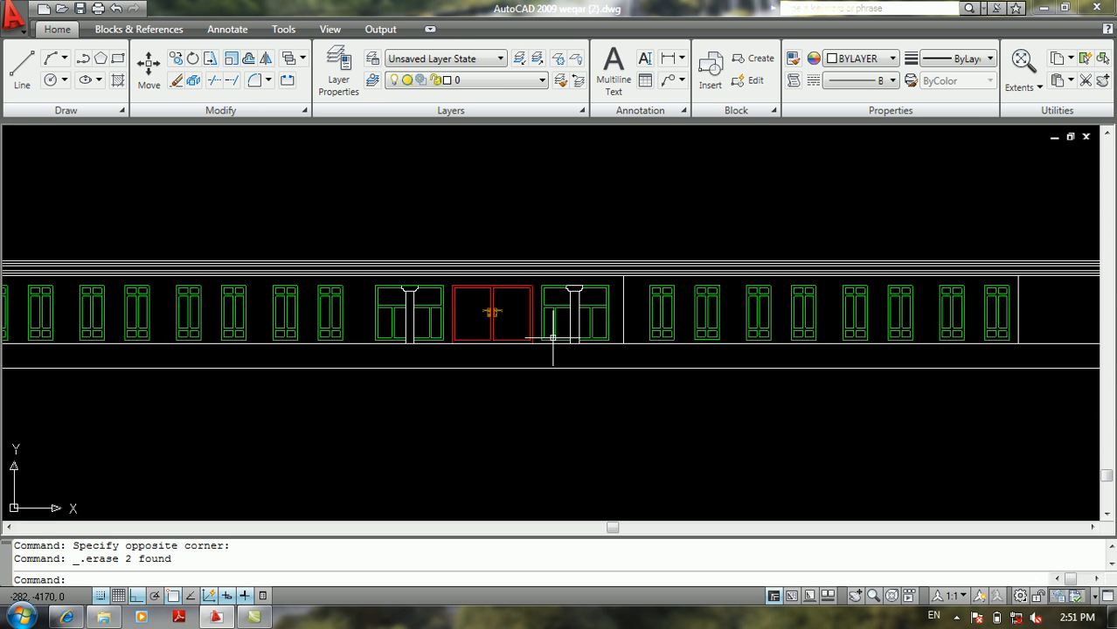
pyautogui.scroll(-2, 553, 338)
pyautogui.scroll(4, 561, 317)
pyautogui.scroll(-3, 560, 311)
pyautogui.moveTo(557, 306); pyautogui.dragTo(571, 448, button='middle')
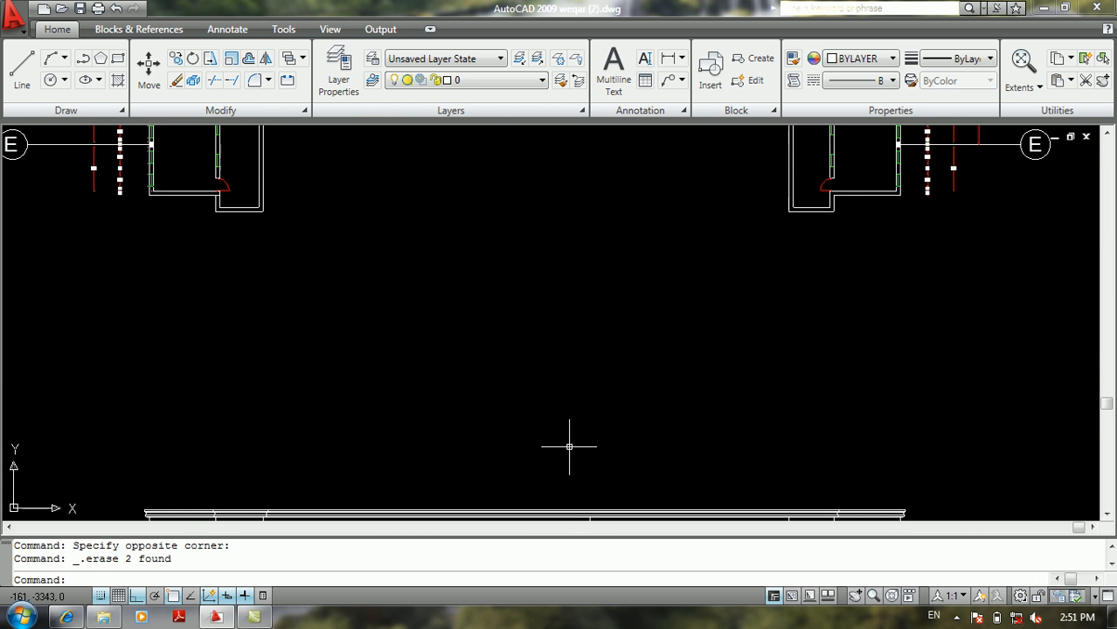
pyautogui.scroll(-3, 577, 402)
pyautogui.scroll(10, 580, 313)
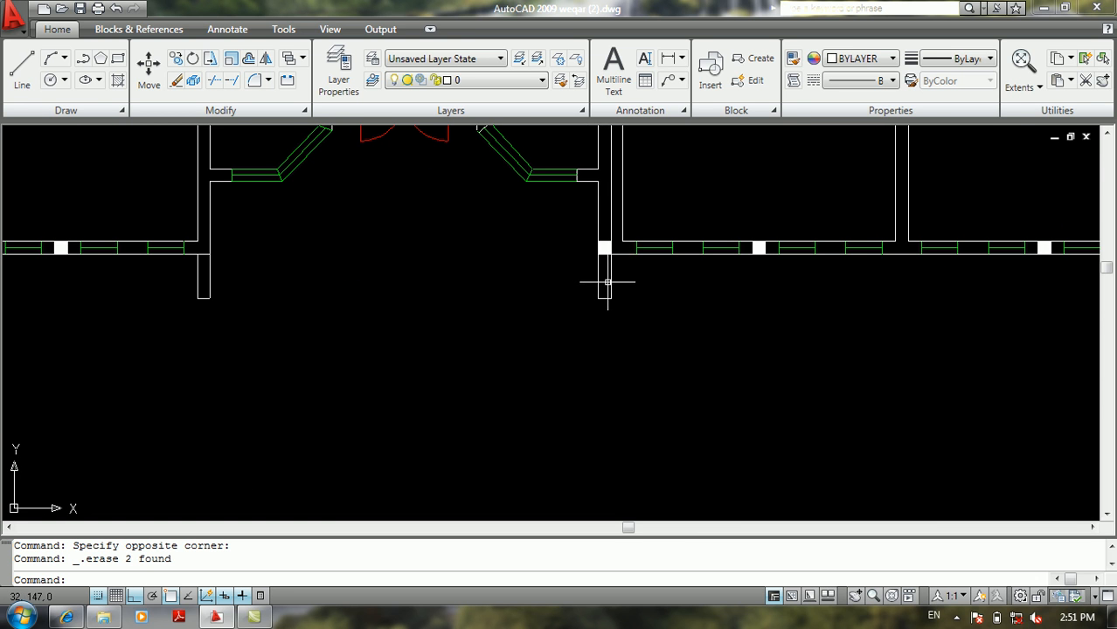
pyautogui.scroll(-10, 608, 283)
pyautogui.moveTo(596, 356); pyautogui.dragTo(596, 297, button='middle')
pyautogui.scroll(8, 603, 431)
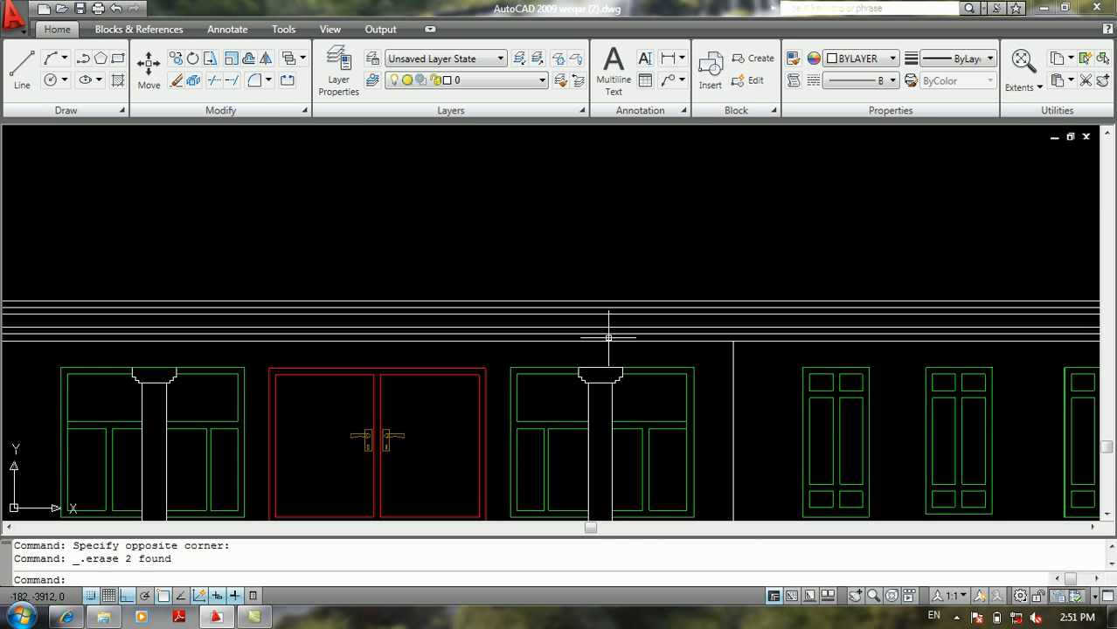
pyautogui.scroll(-5, 607, 337)
pyautogui.scroll(-3, 554, 342)
pyautogui.moveTo(554, 342); pyautogui.dragTo(531, 408, button='middle')
pyautogui.scroll(-5, 520, 358)
pyautogui.scroll(10, 523, 382)
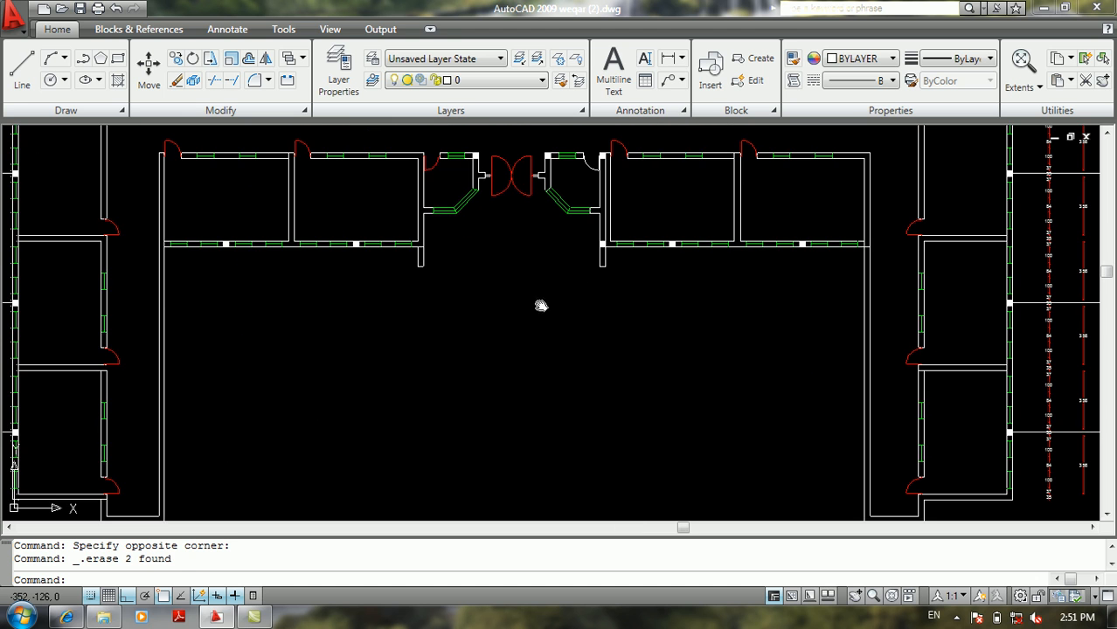
pyautogui.click(538, 310)
pyautogui.click(525, 326)
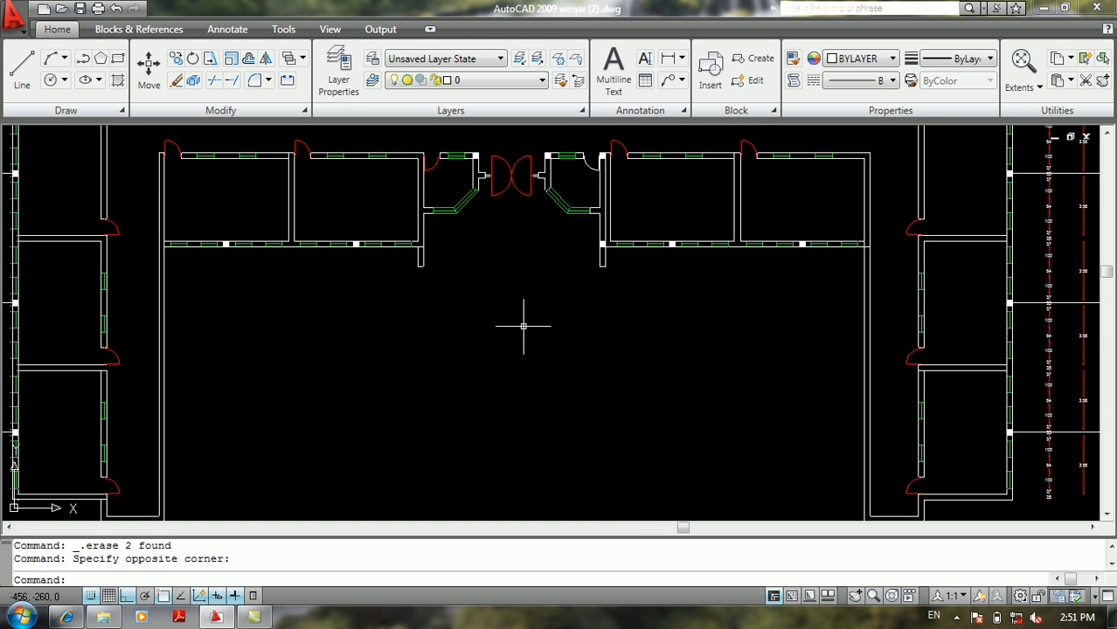
pyautogui.click(521, 327)
pyautogui.click(516, 335)
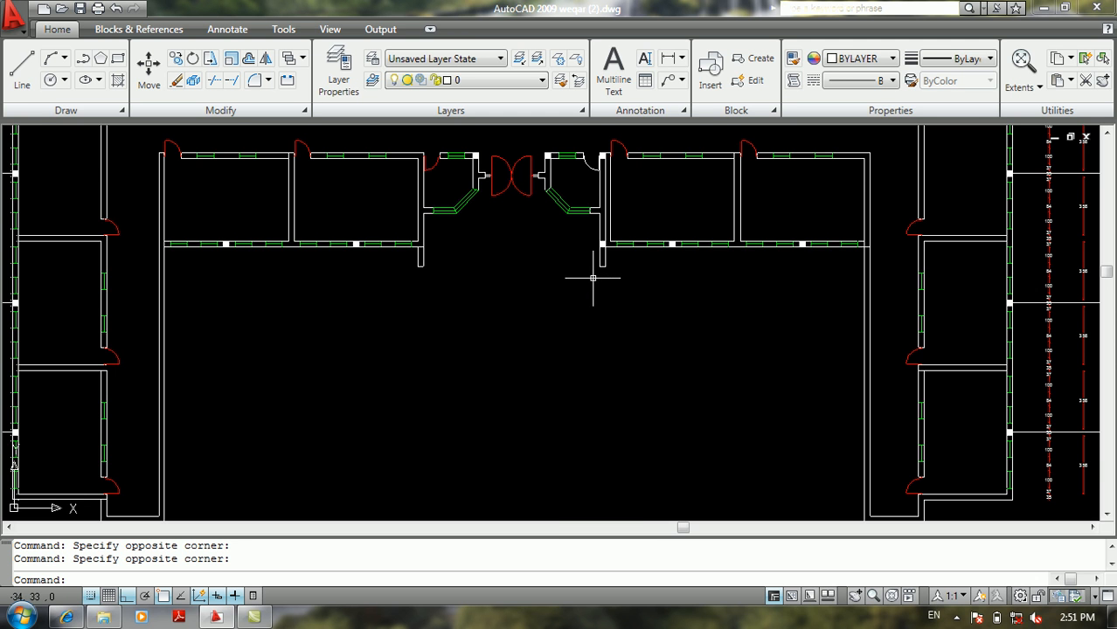
# Step: Compare the copied elevation's wall lines, entrance and plinth along its full width with the floor plan and the original elevation
pyautogui.scroll(-8, 593, 278)
pyautogui.moveTo(568, 343); pyautogui.dragTo(569, 269, button='middle')
pyautogui.scroll(5, 568, 269)
pyautogui.scroll(6, 579, 343)
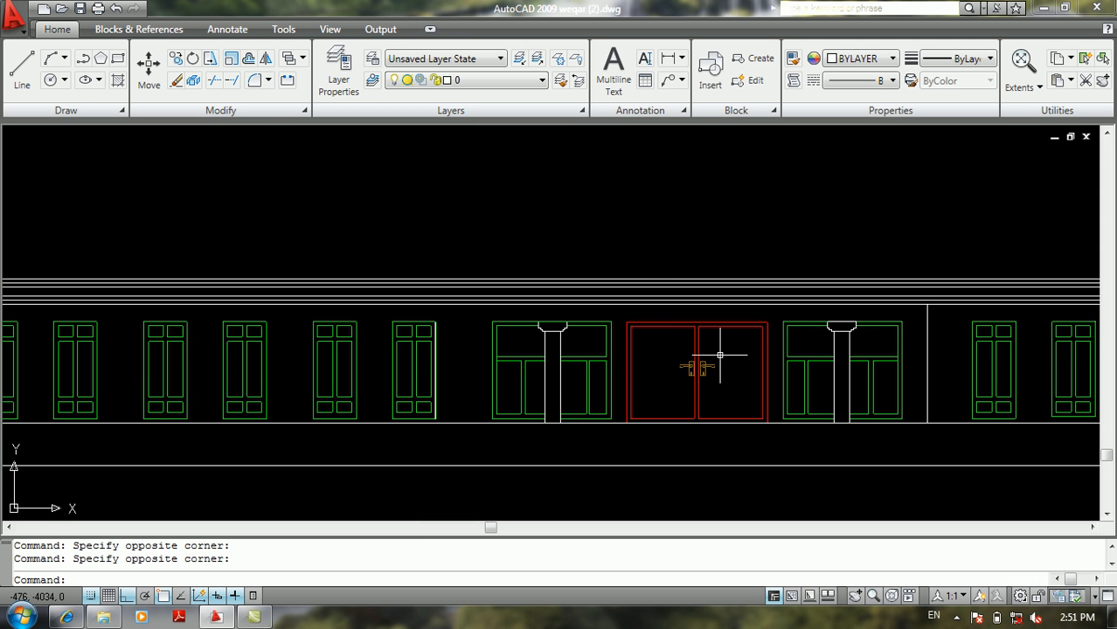
pyautogui.scroll(-4, 723, 359)
pyautogui.moveTo(731, 370); pyautogui.dragTo(607, 314, button='middle')
pyautogui.scroll(-2, 574, 312)
pyautogui.scroll(1, 577, 312)
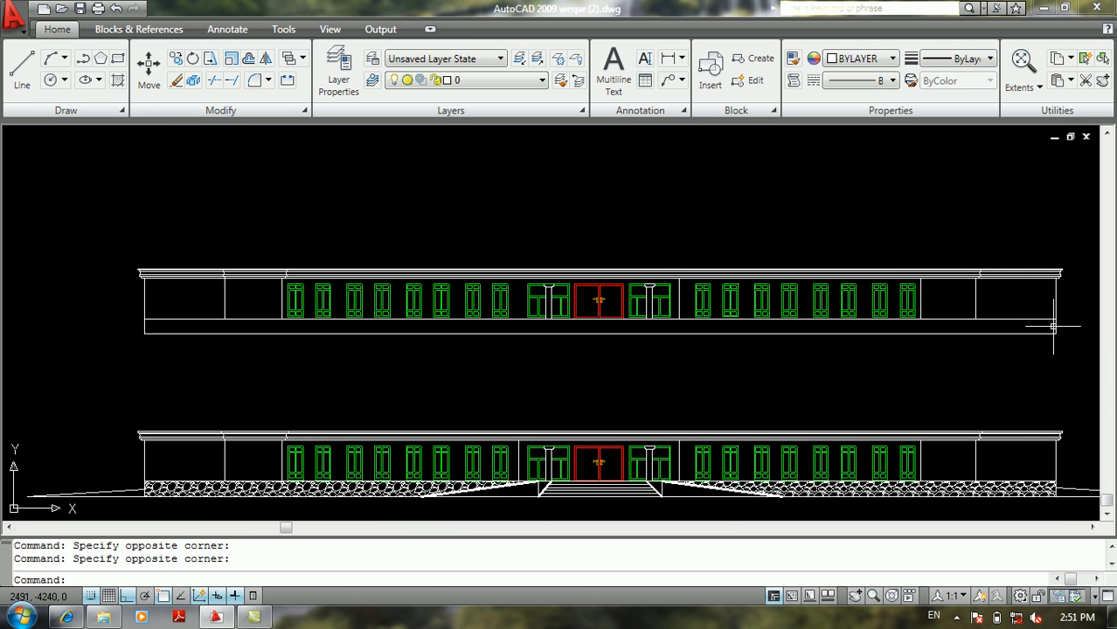
pyautogui.moveTo(1057, 328)
pyautogui.moveTo(679, 362)
pyautogui.mouseDown(button='middle')
pyautogui.moveTo(704, 331)
pyautogui.moveTo(698, 296)
pyautogui.mouseUp(button='middle')
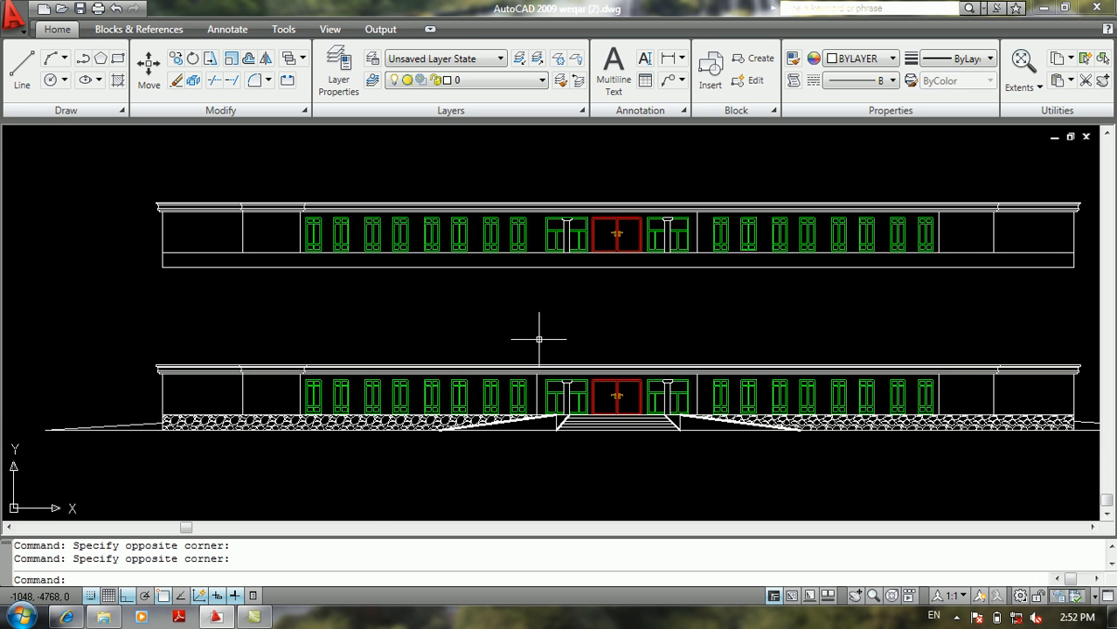
pyautogui.moveTo(548, 334); pyautogui.dragTo(549, 347, button='middle')
pyautogui.moveTo(902, 315); pyautogui.dragTo(855, 329, button='middle')
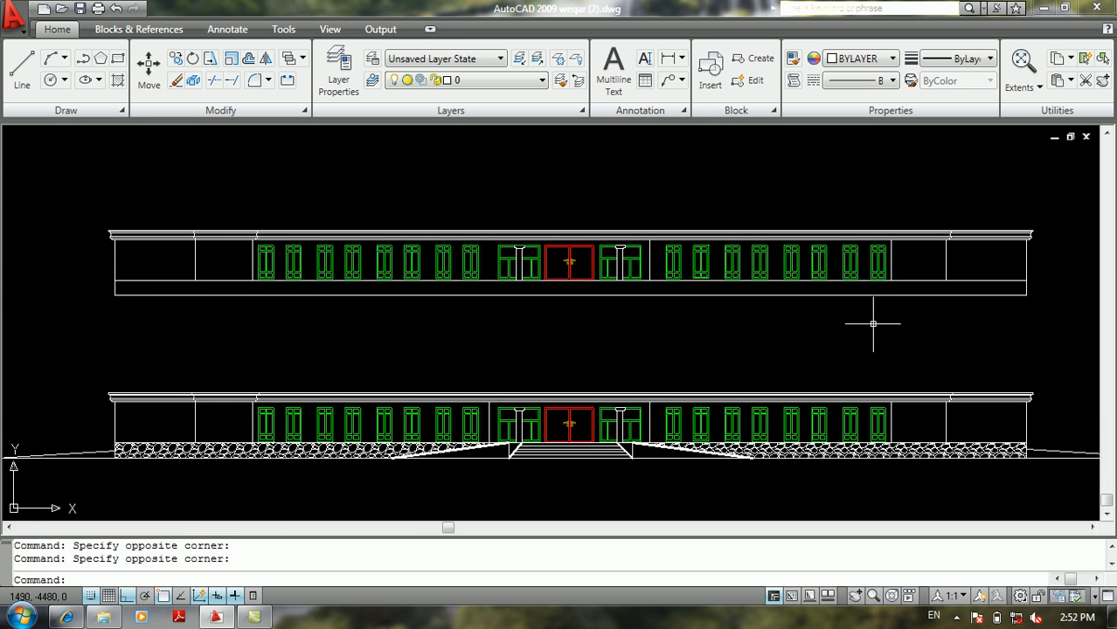
# Step: Trim the outer wall lines of the copied elevation where they run below the floor line at both ends
pyautogui.click(1033, 300)
pyautogui.click(1014, 300)
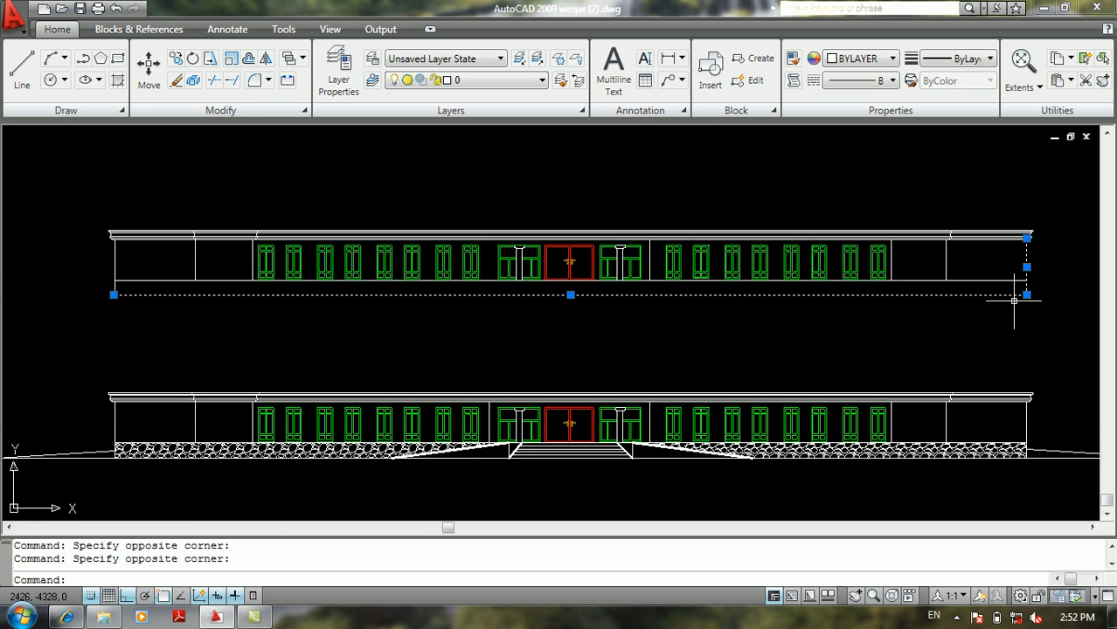
pyautogui.press('Escape')
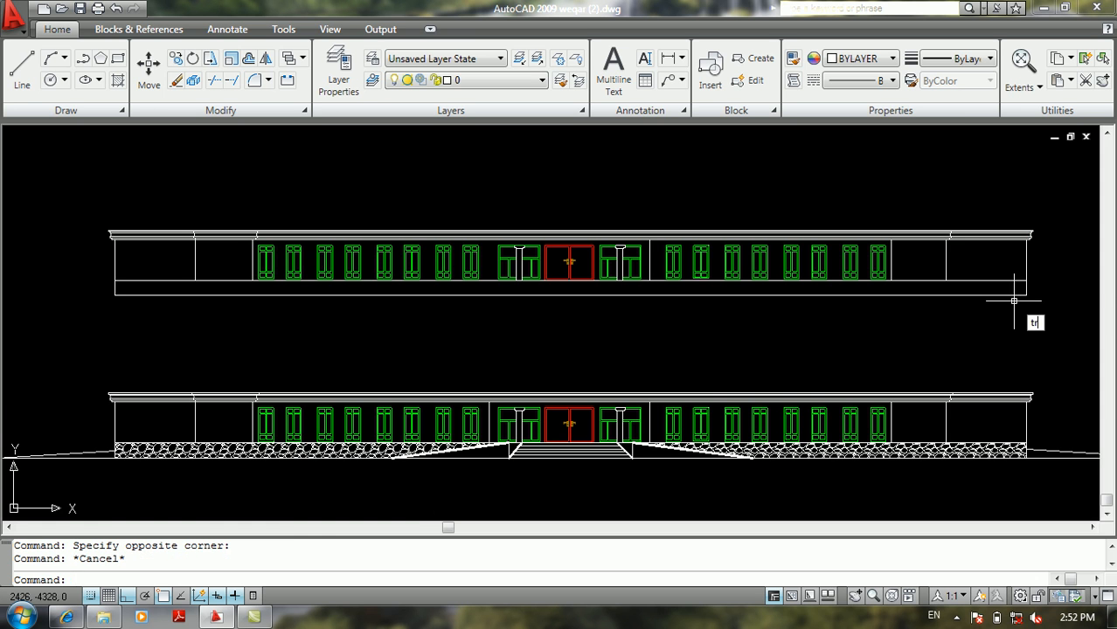
pyautogui.write('tr')
pyautogui.press('Return')
pyautogui.press('Return')
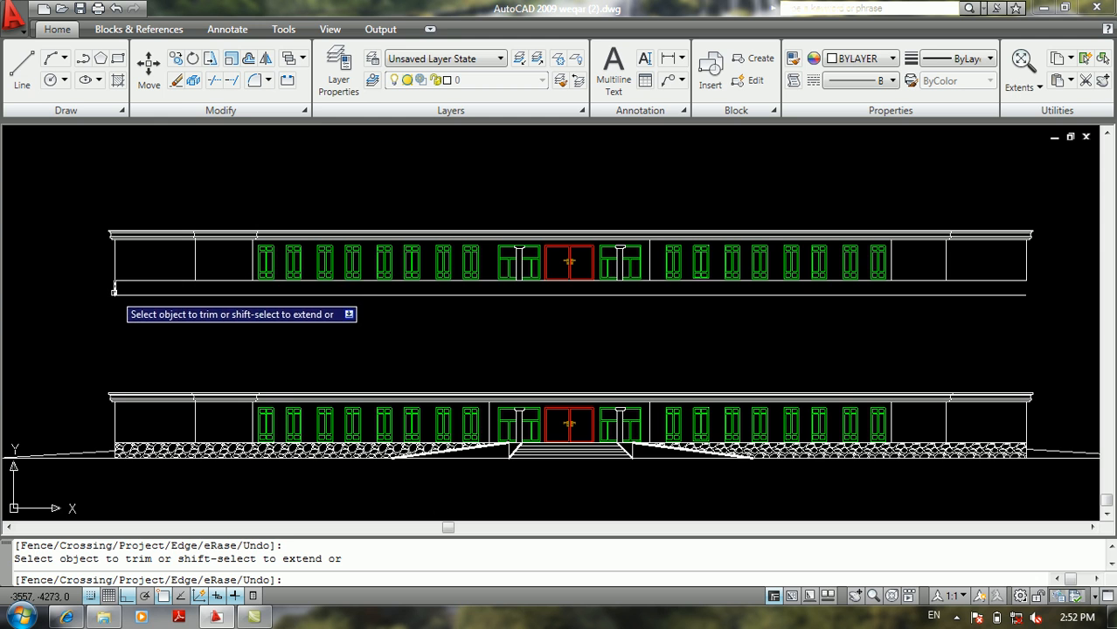
# Step: Delete the plinth's bottom line under the copied elevation, including the two short segments below the entrance
pyautogui.click(125, 289)
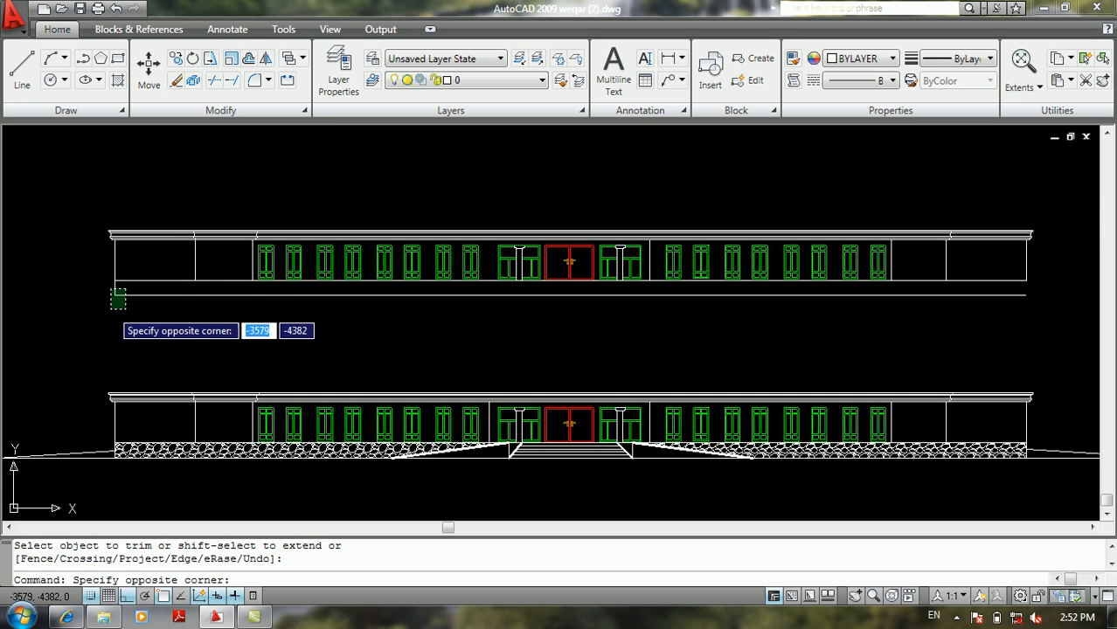
pyautogui.click(114, 304)
pyautogui.press('Delete')
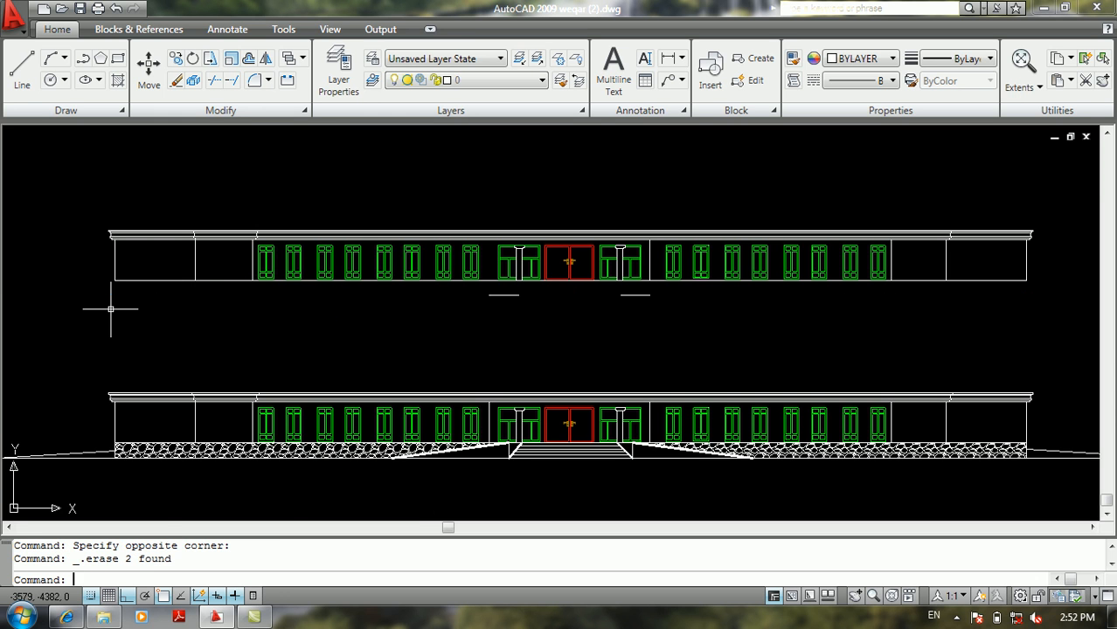
pyautogui.click(634, 286)
pyautogui.click(465, 308)
pyautogui.press('Delete')
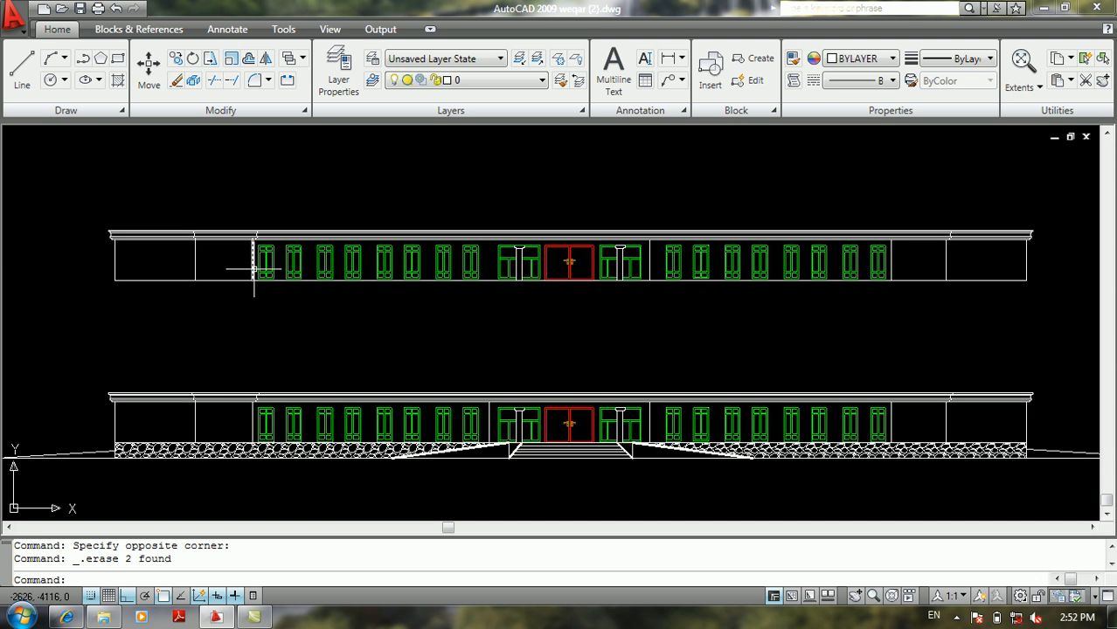
# Step: Examine the gap between the lower window edges and the floor line in the left part of the copied elevation
pyautogui.moveTo(254, 274)
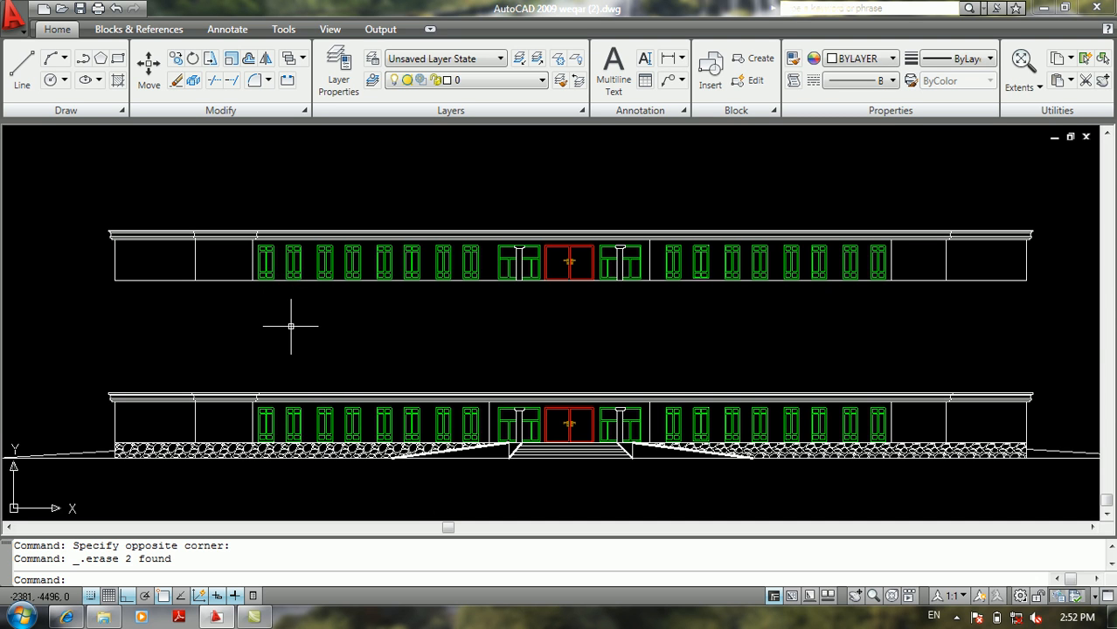
pyautogui.moveTo(280, 334); pyautogui.dragTo(356, 312, button='middle')
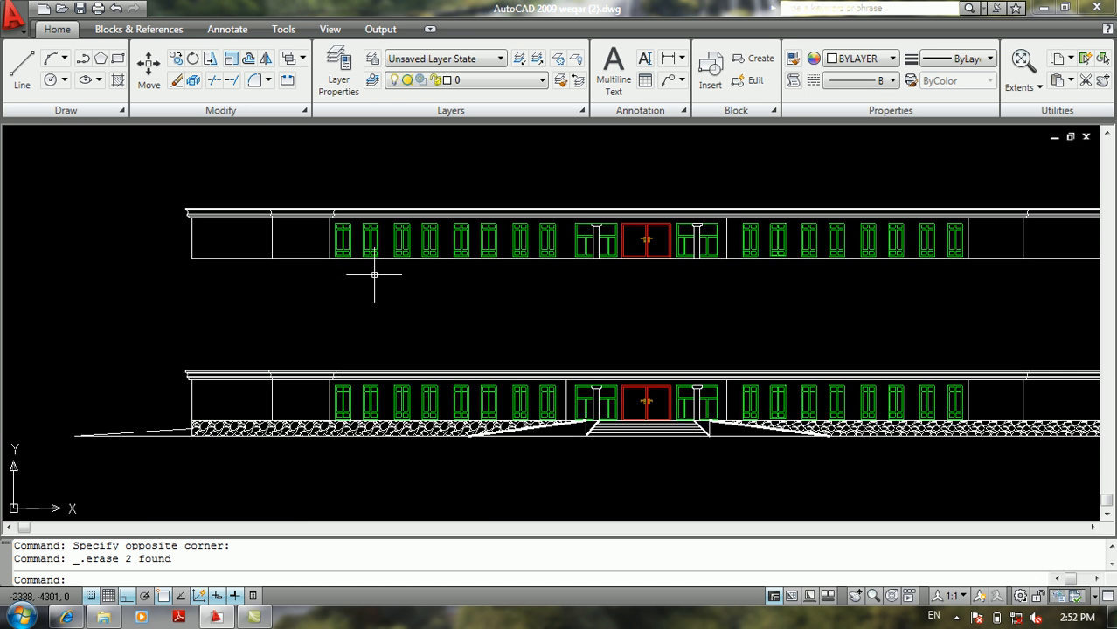
pyautogui.scroll(8, 341, 247)
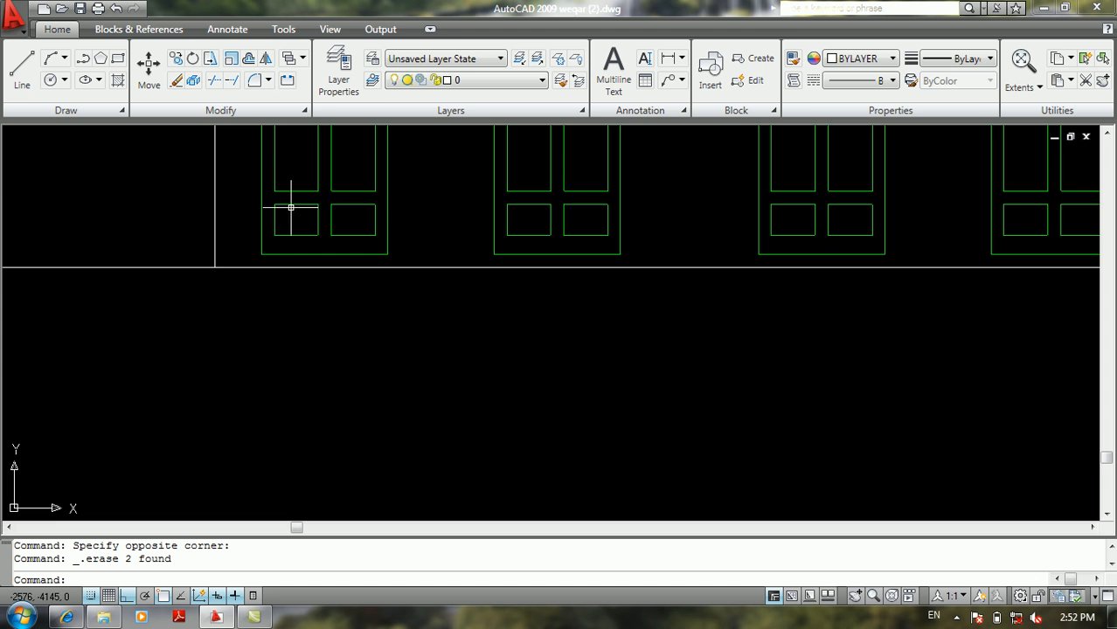
pyautogui.scroll(-5, 264, 202)
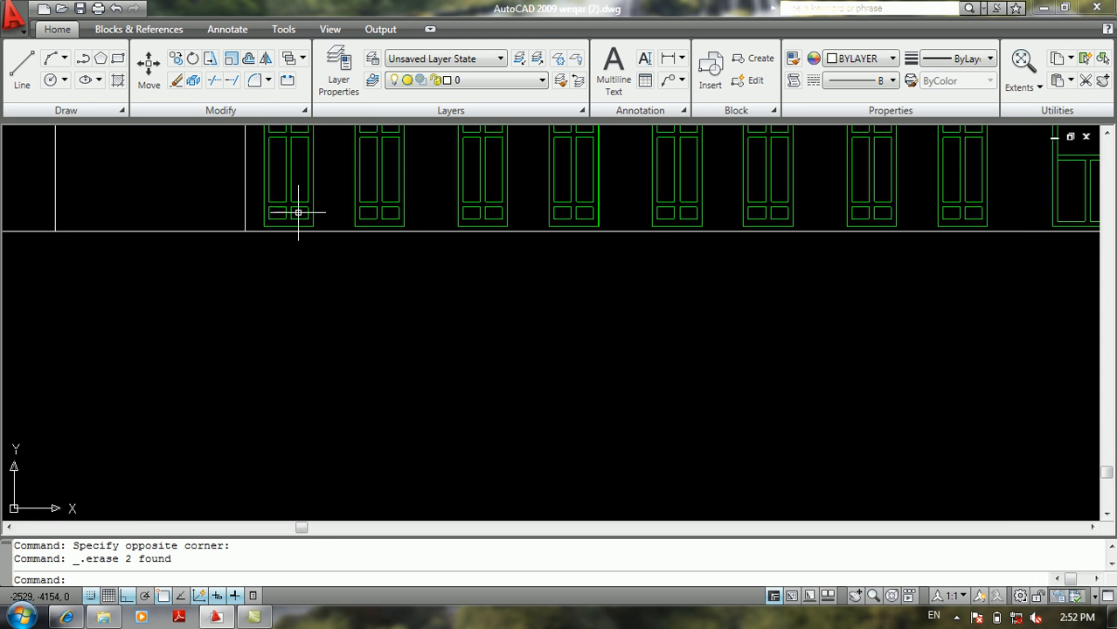
pyautogui.scroll(3, 294, 211)
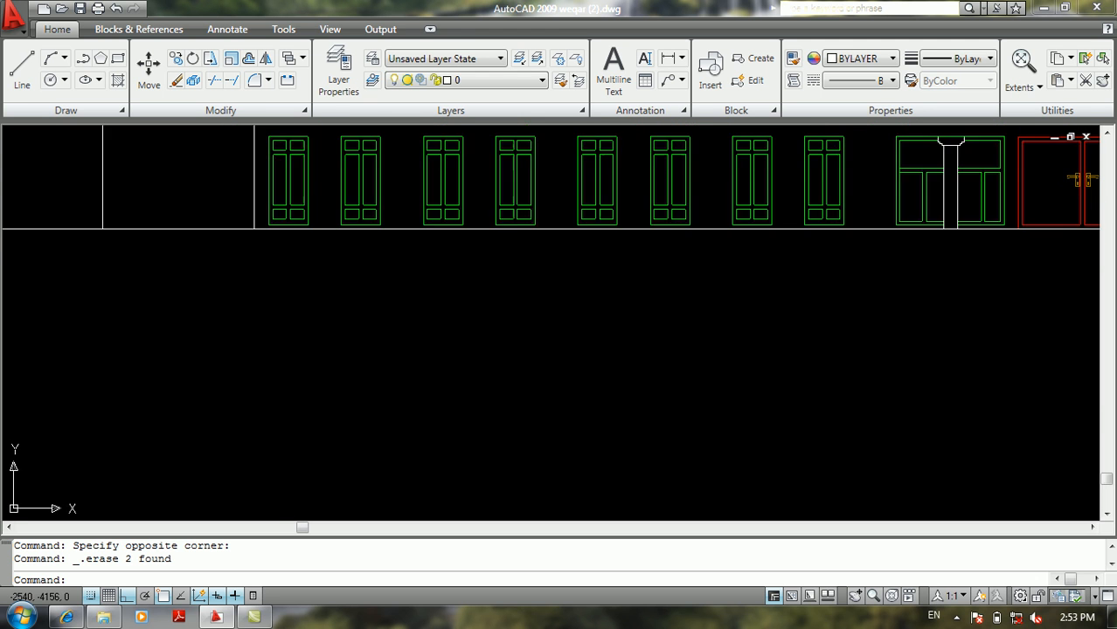
pyautogui.scroll(-5, 291, 202)
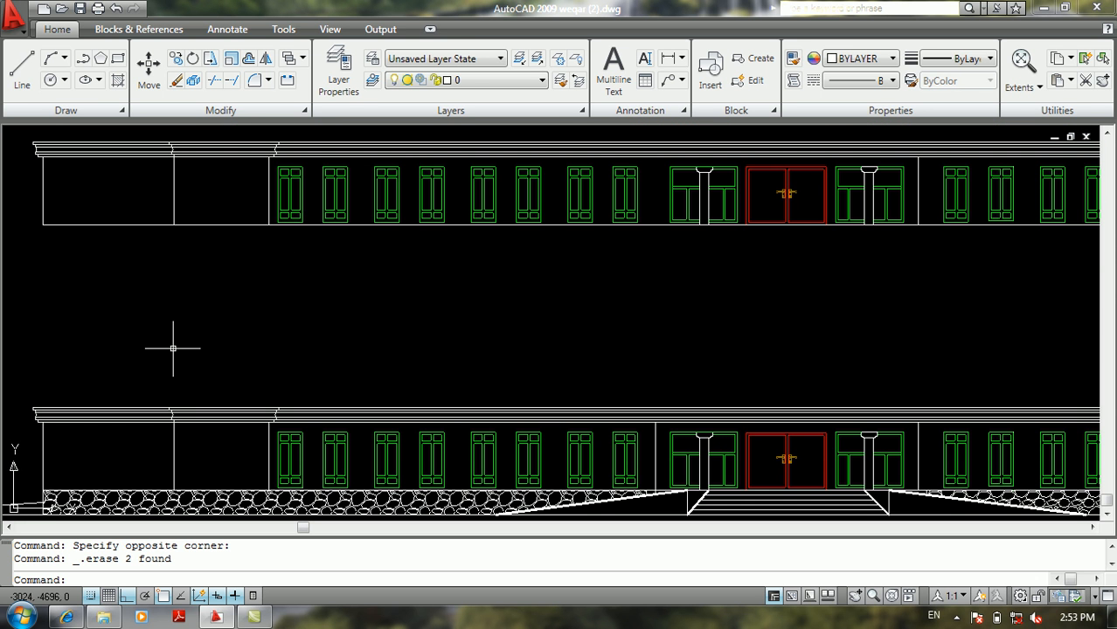
pyautogui.scroll(4, 319, 219)
pyautogui.scroll(3, 387, 264)
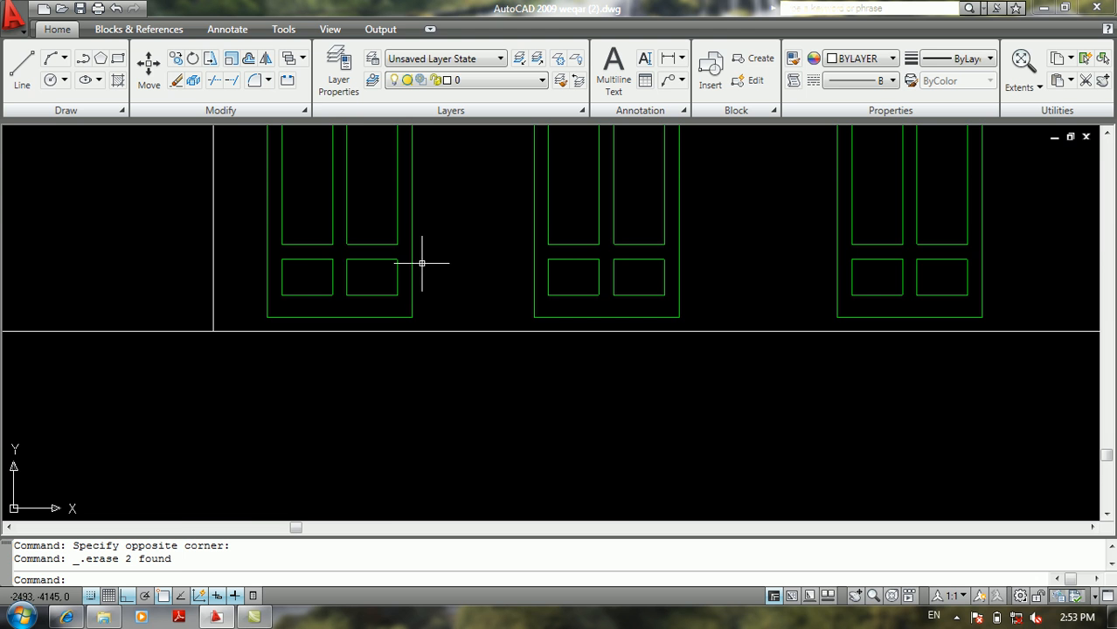
pyautogui.scroll(-4, 413, 271)
pyautogui.moveTo(379, 304); pyautogui.dragTo(404, 317, button='middle')
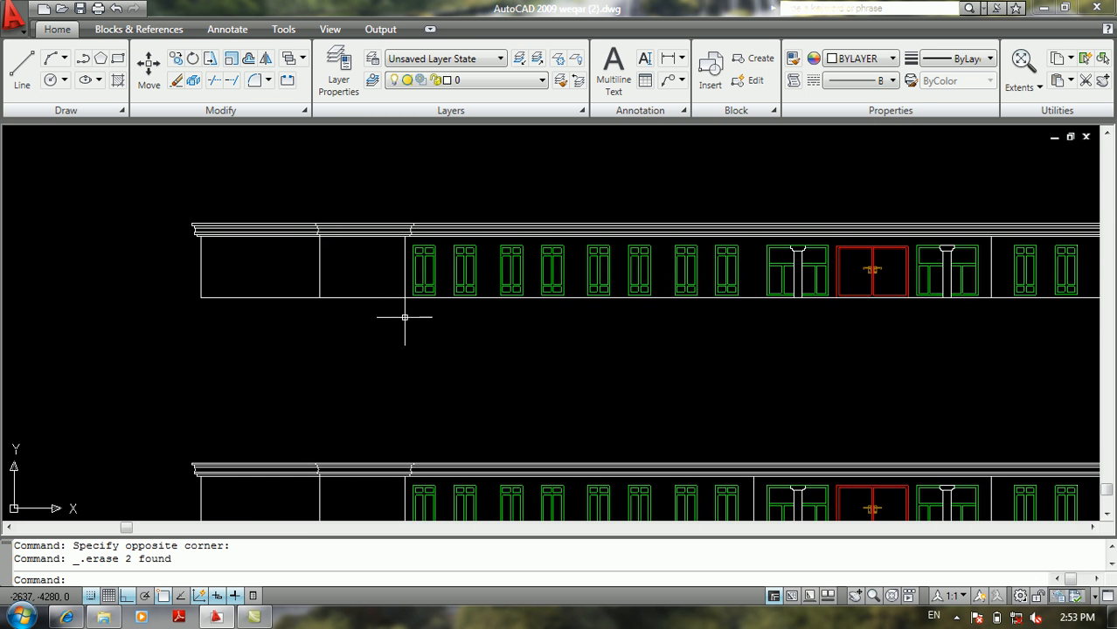
# Step: Draw a horizontal line slightly above the floor line, through the lower window panes, across the copied elevation's full width
pyautogui.press('Return')
pyautogui.scroll(4, 420, 302)
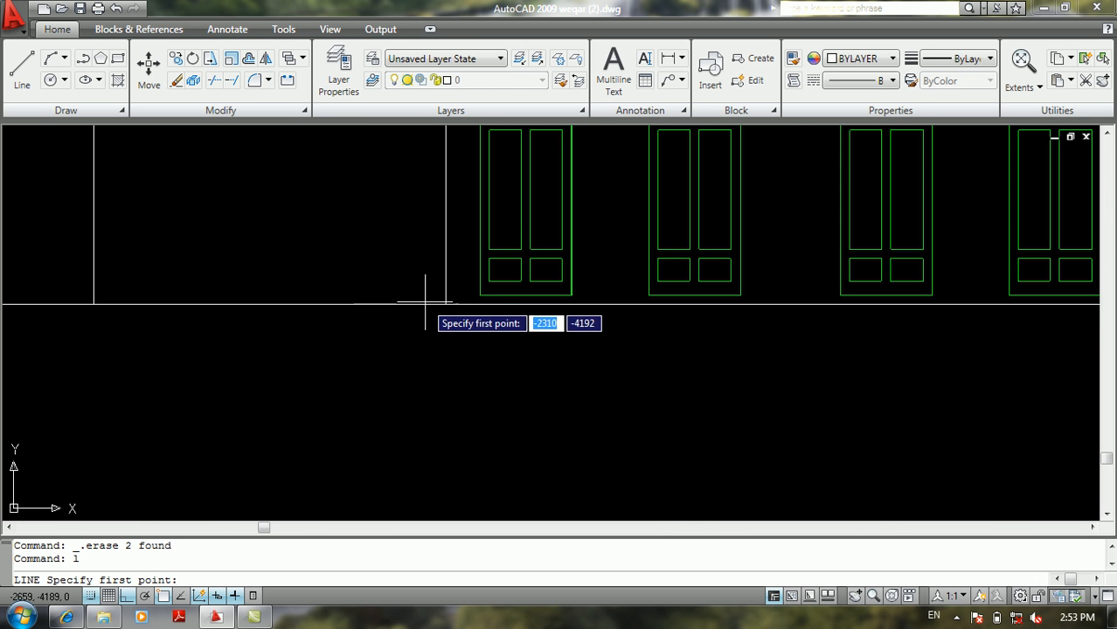
pyautogui.click(444, 259)
pyautogui.scroll(-4, 445, 258)
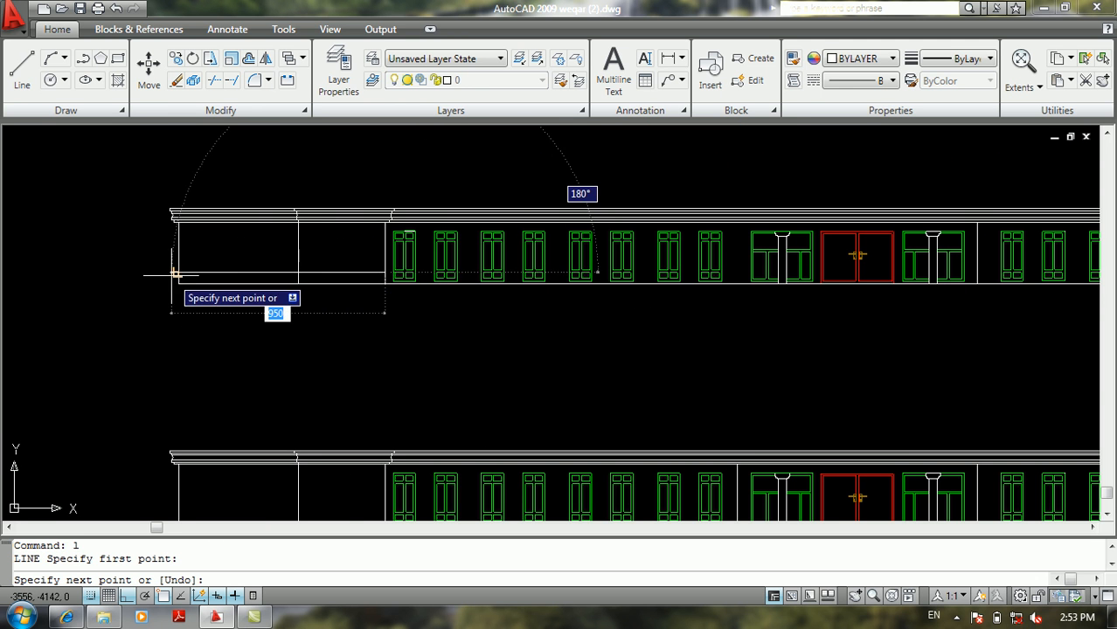
pyautogui.scroll(-3, 691, 323)
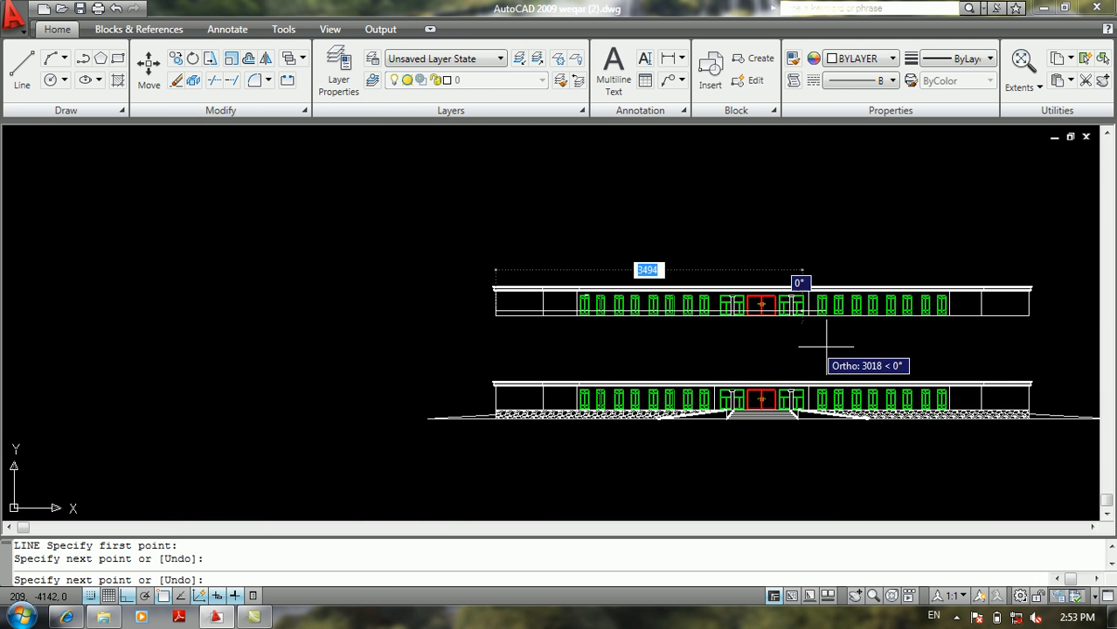
pyautogui.click(1028, 316)
pyautogui.press('Return')
# Step: Check the course of the new horizontal line through the windows, entrance and end walls of the copied elevation
pyautogui.scroll(5, 924, 320)
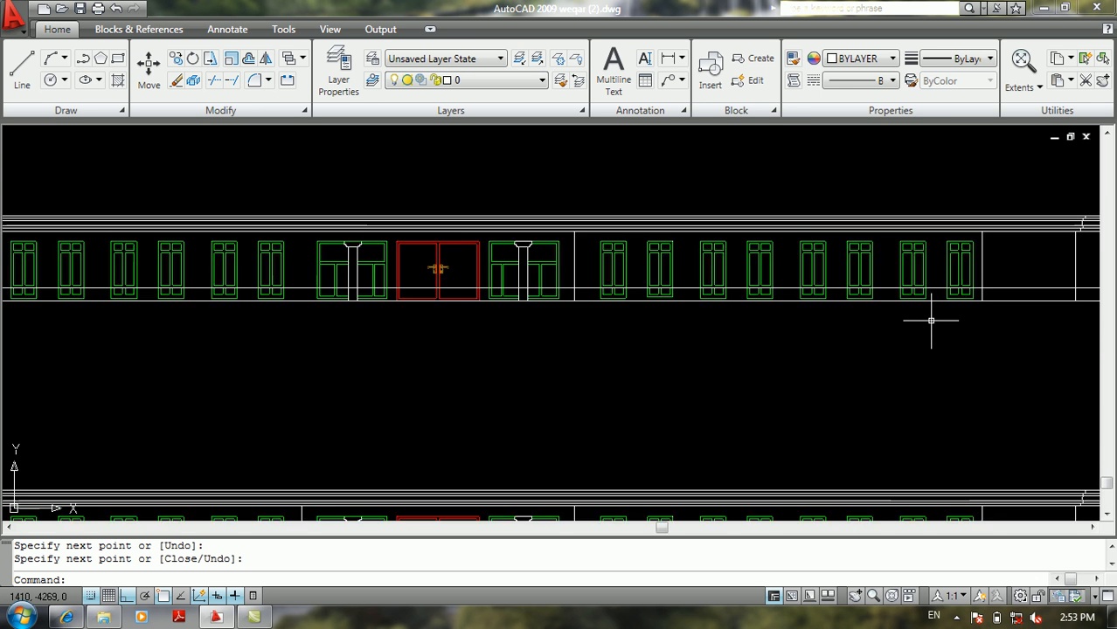
pyautogui.moveTo(924, 321); pyautogui.dragTo(602, 297, button='middle')
pyautogui.scroll(-2, 602, 320)
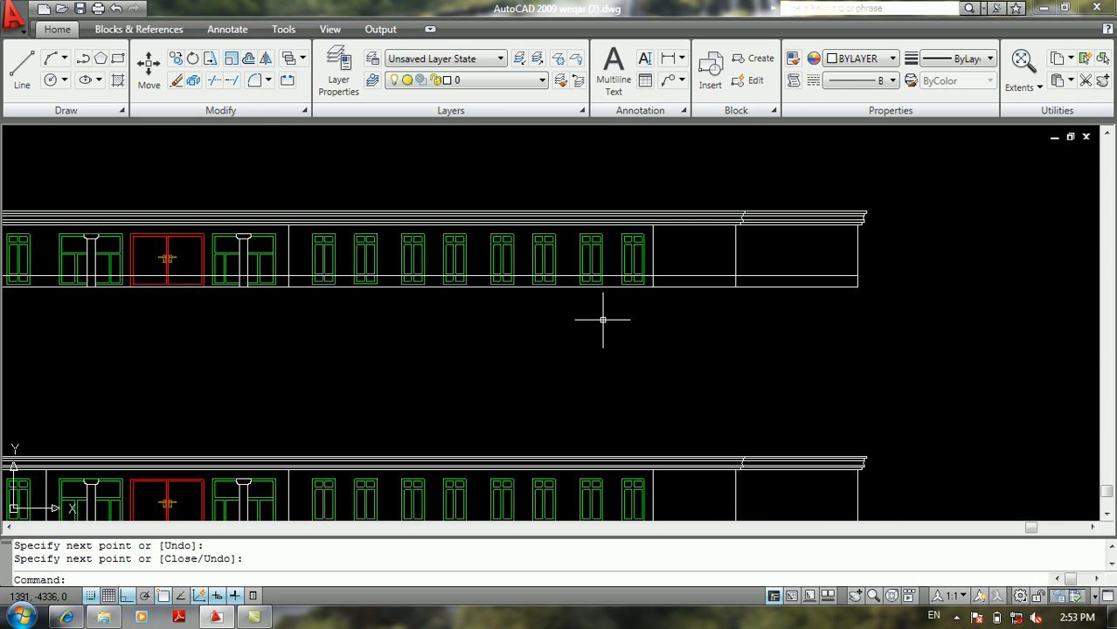
pyautogui.scroll(-2, 599, 323)
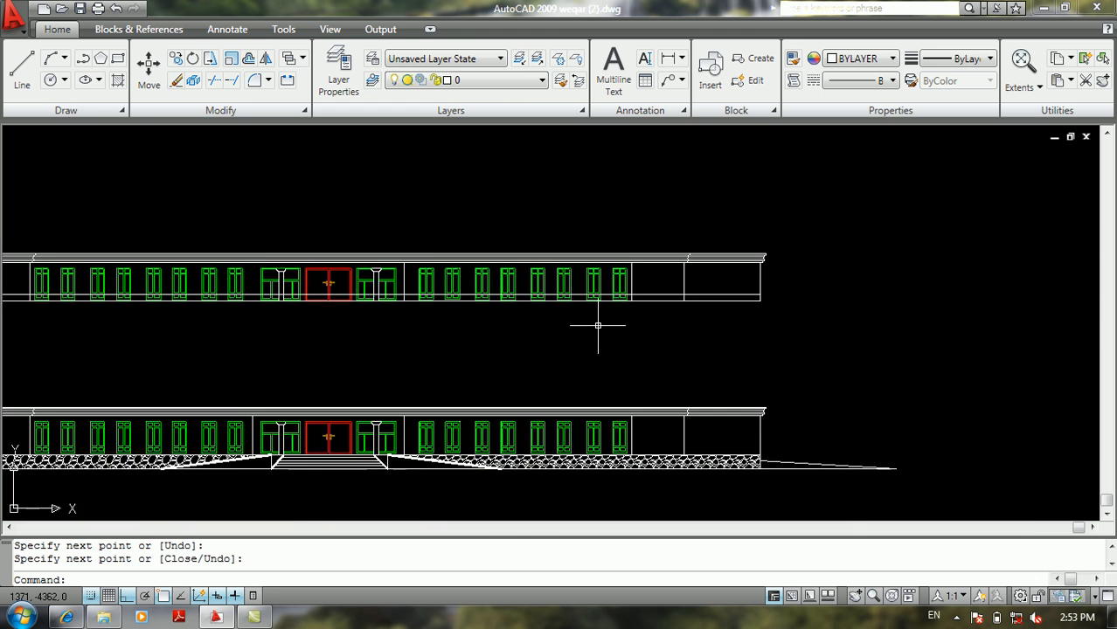
pyautogui.moveTo(599, 325); pyautogui.dragTo(661, 302, button='middle')
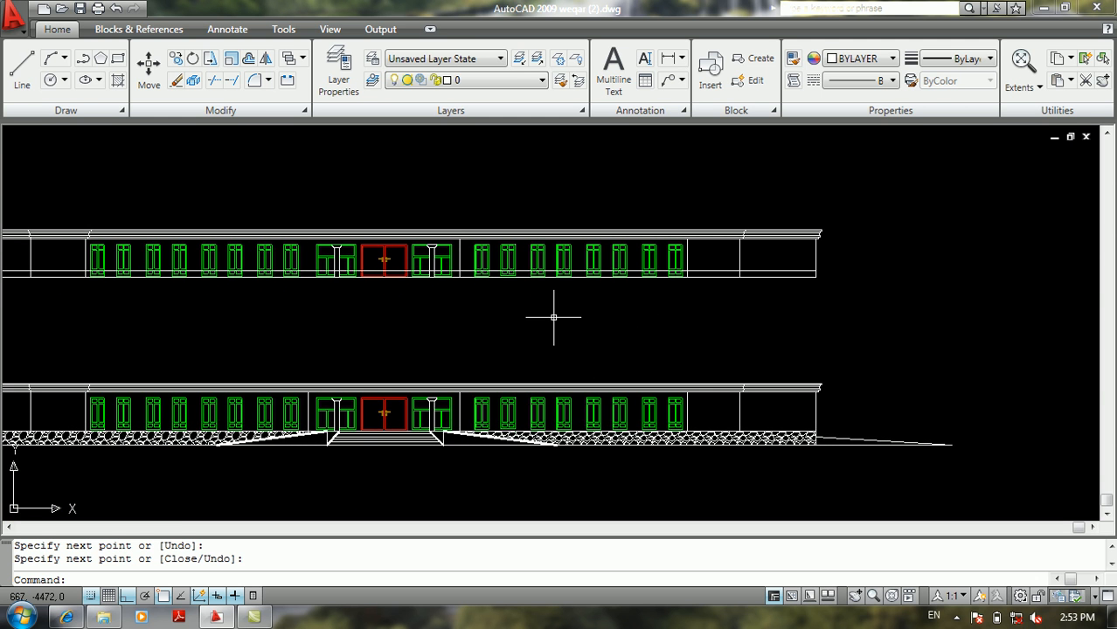
pyautogui.moveTo(553, 318); pyautogui.dragTo(626, 331, button='middle')
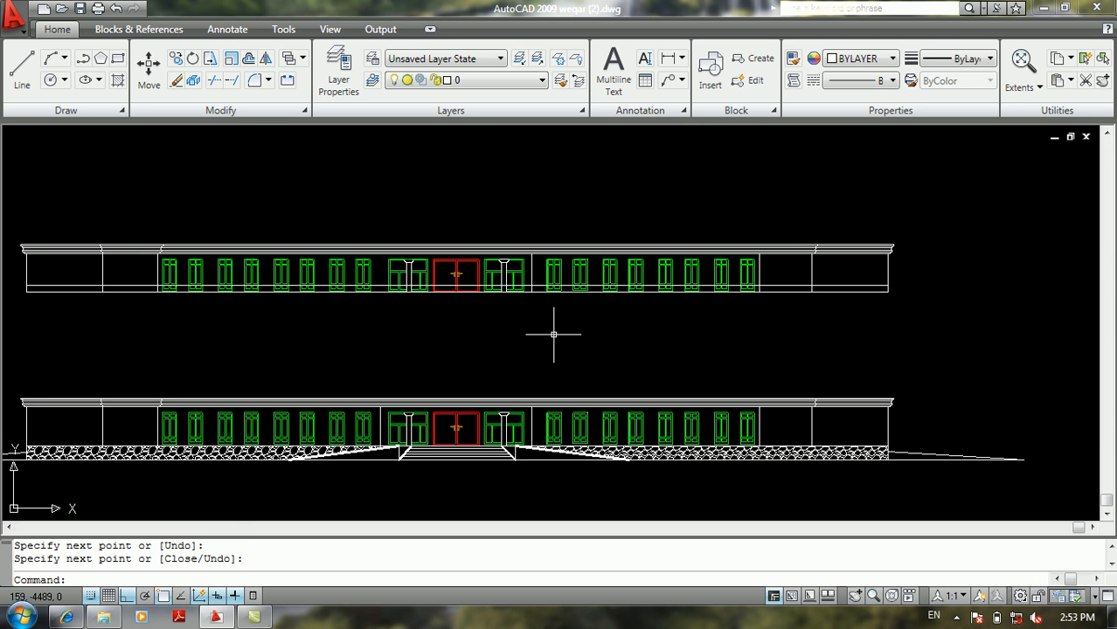
pyautogui.click(553, 334)
pyautogui.click(514, 339)
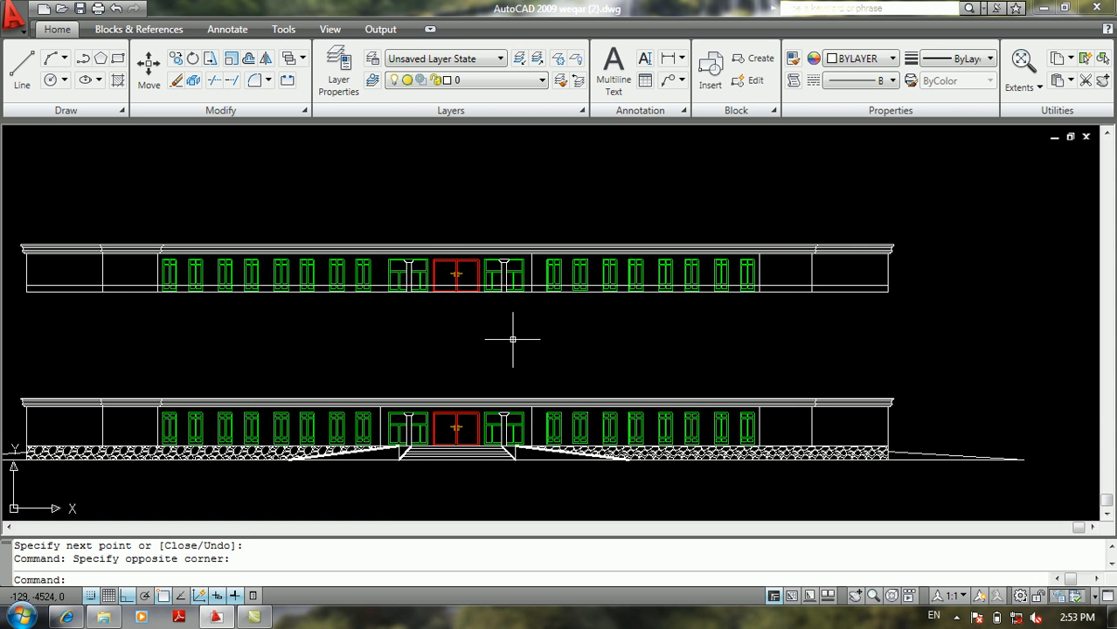
# Step: Trim the wall lines and part of the old floor line below the new line at the elevation's right end
pyautogui.write('tr')
pyautogui.press('Return')
pyautogui.press('Return')
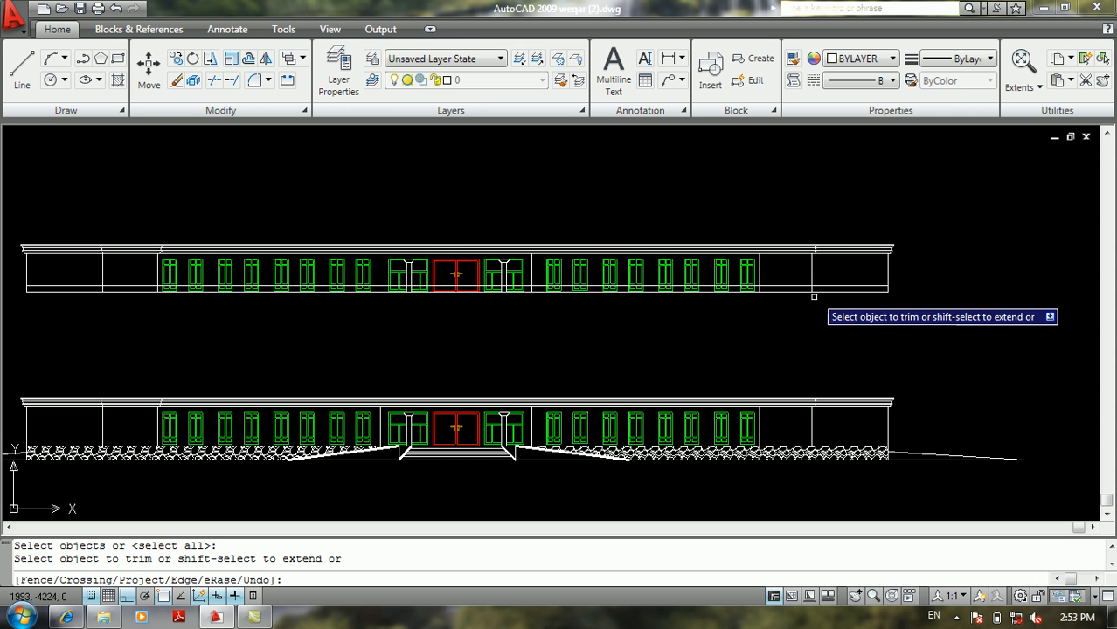
pyautogui.scroll(5, 822, 293)
pyautogui.click(1045, 287)
pyautogui.click(696, 335)
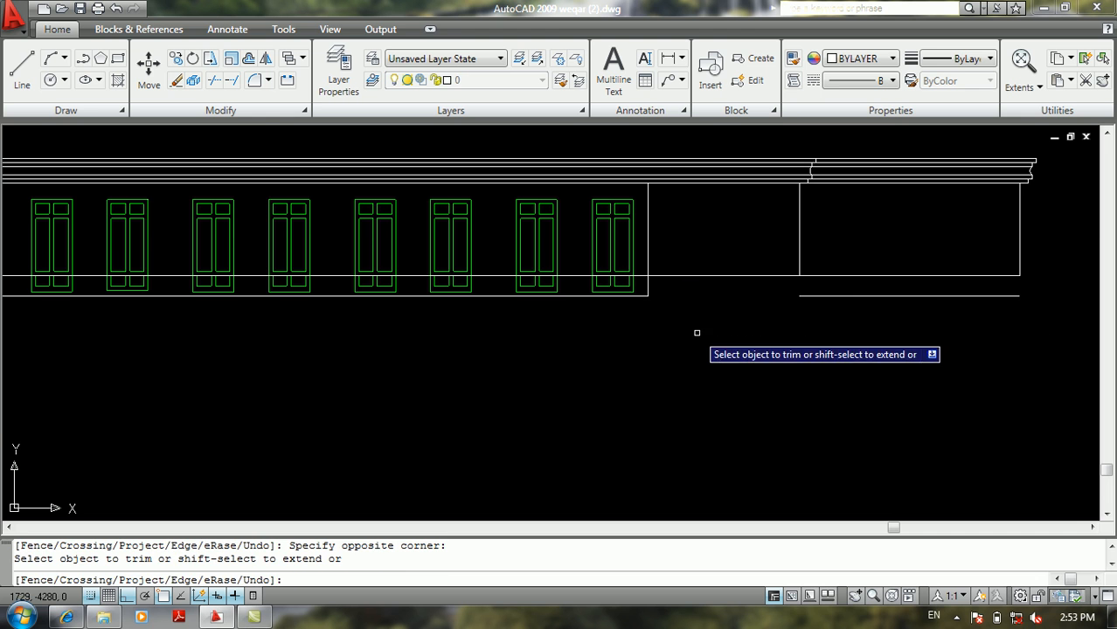
# Step: Trim the windows right of the entrance, then the entrance windows and red door, below the new horizontal line
pyautogui.click(678, 288)
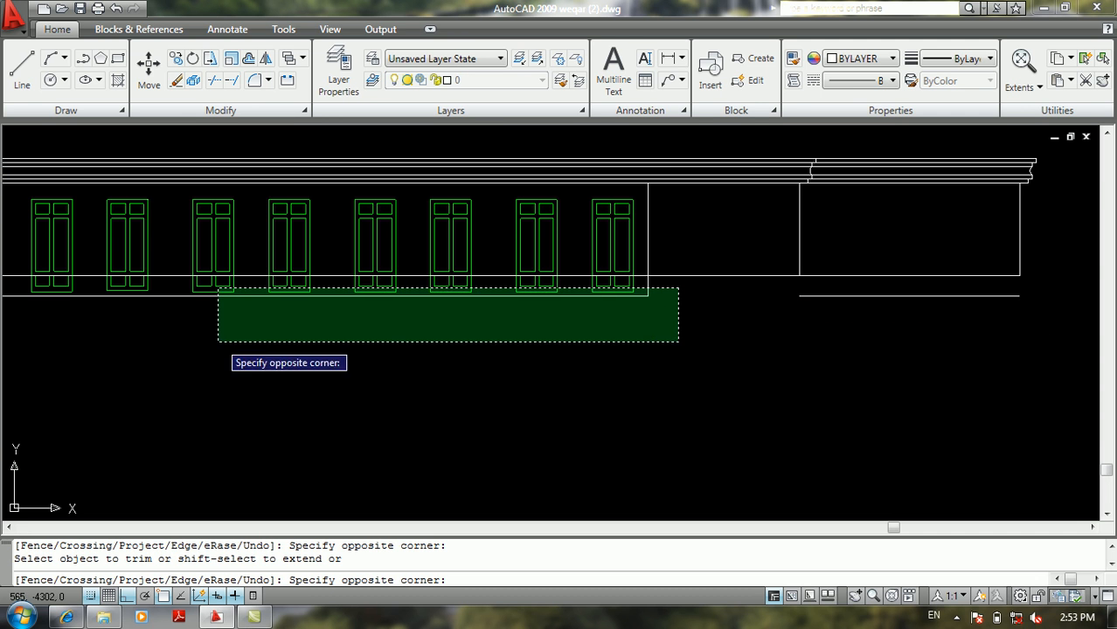
pyautogui.click(45, 344)
pyautogui.moveTo(75, 324)
pyautogui.mouseDown(button='middle')
pyautogui.moveTo(319, 317)
pyautogui.moveTo(376, 330)
pyautogui.moveTo(448, 313)
pyautogui.moveTo(611, 348)
pyautogui.mouseUp(button='middle')
pyautogui.click(507, 305)
pyautogui.click(384, 316)
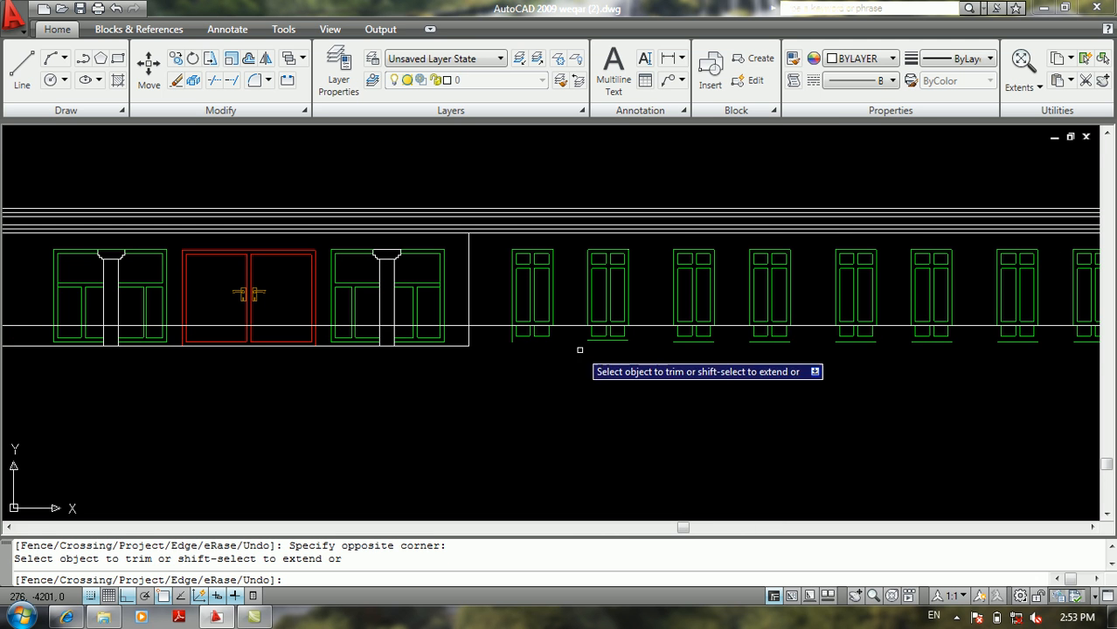
pyautogui.click(500, 335)
pyautogui.click(28, 359)
# Step: Trim the windows left of the entrance and the wall lines at the left end below the new horizontal line
pyautogui.moveTo(28, 359); pyautogui.dragTo(369, 351, button='middle')
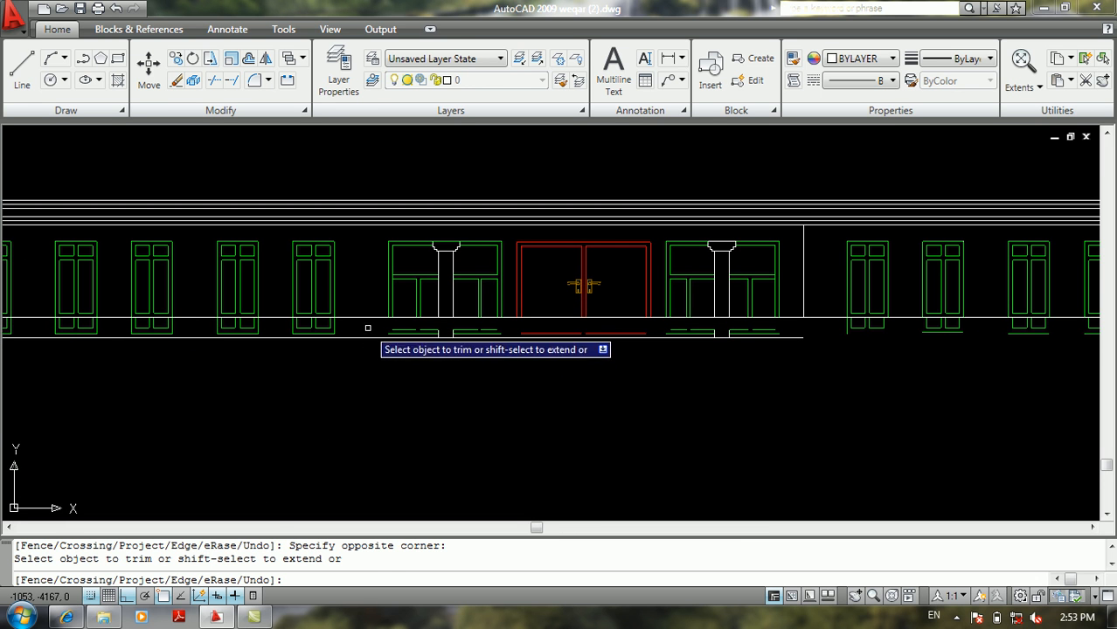
pyautogui.click(368, 329)
pyautogui.click(88, 371)
pyautogui.moveTo(90, 369); pyautogui.dragTo(459, 374, button='middle')
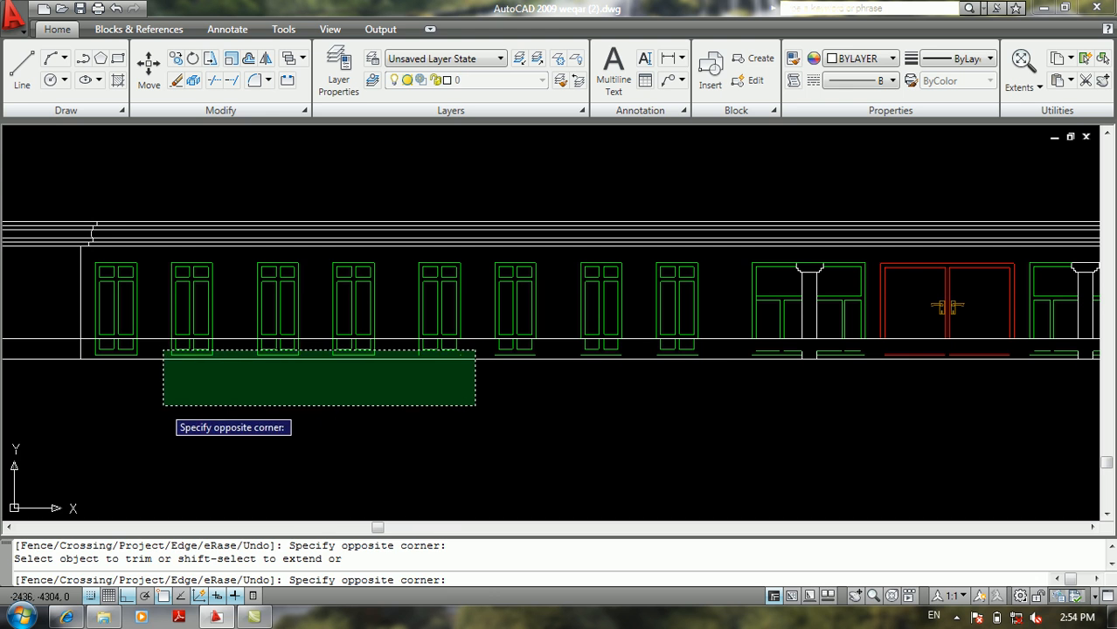
pyautogui.click(170, 404)
pyautogui.moveTo(172, 373); pyautogui.dragTo(498, 395, button='middle')
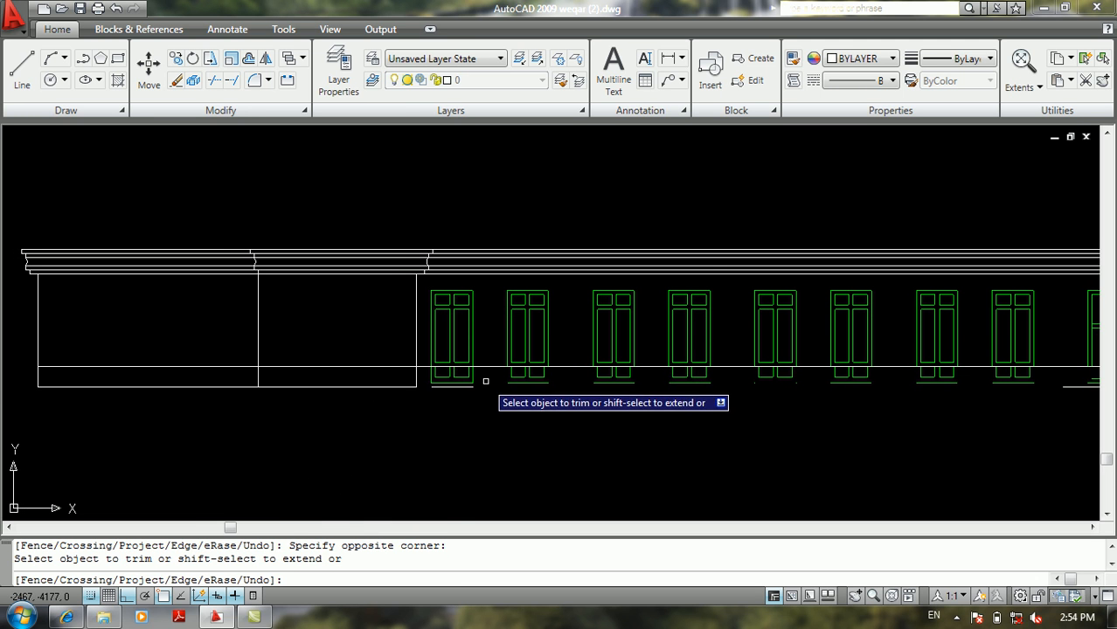
pyautogui.click(486, 379)
pyautogui.click(27, 407)
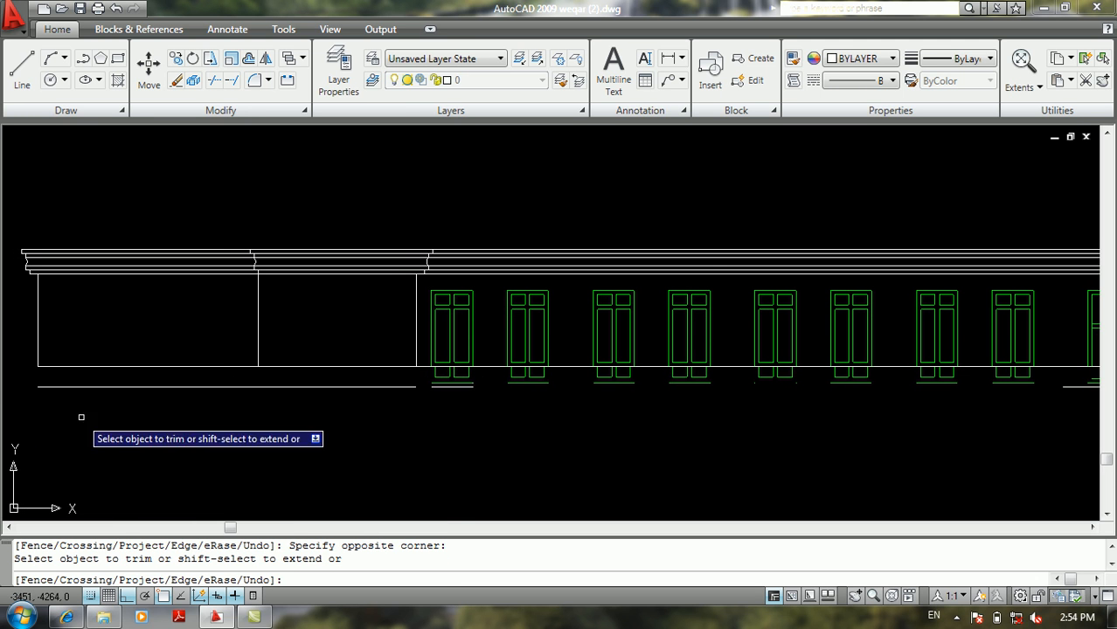
# Step: Erase the leftover floor line at the left end and the leftover pieces below the base line under the two leftmost windows
pyautogui.press('Return')
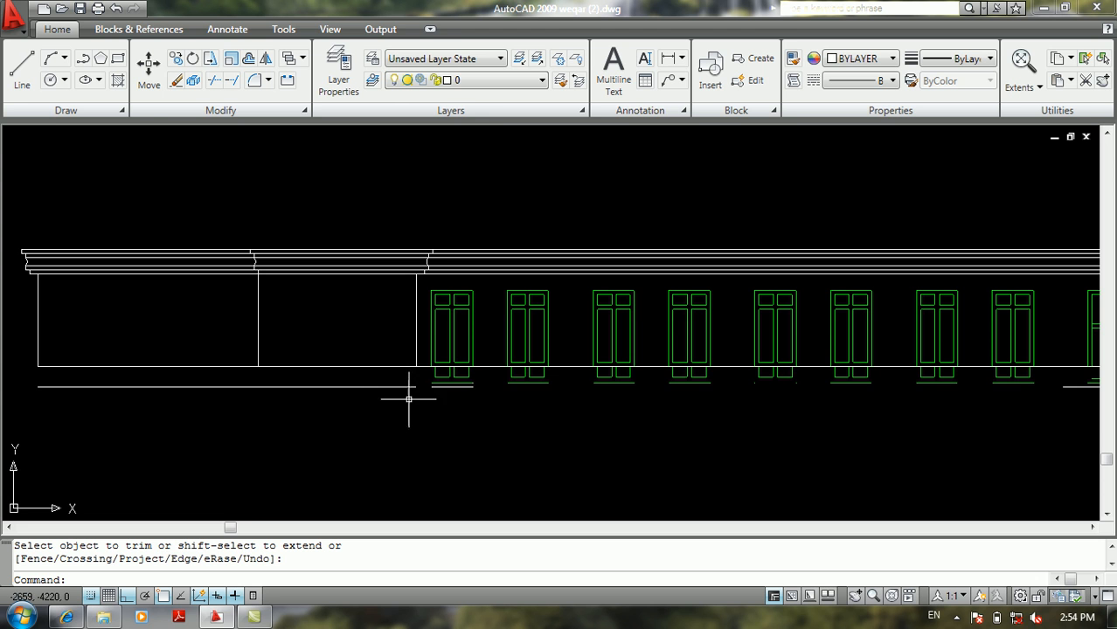
pyautogui.click(488, 379)
pyautogui.click(172, 421)
pyautogui.press('Delete')
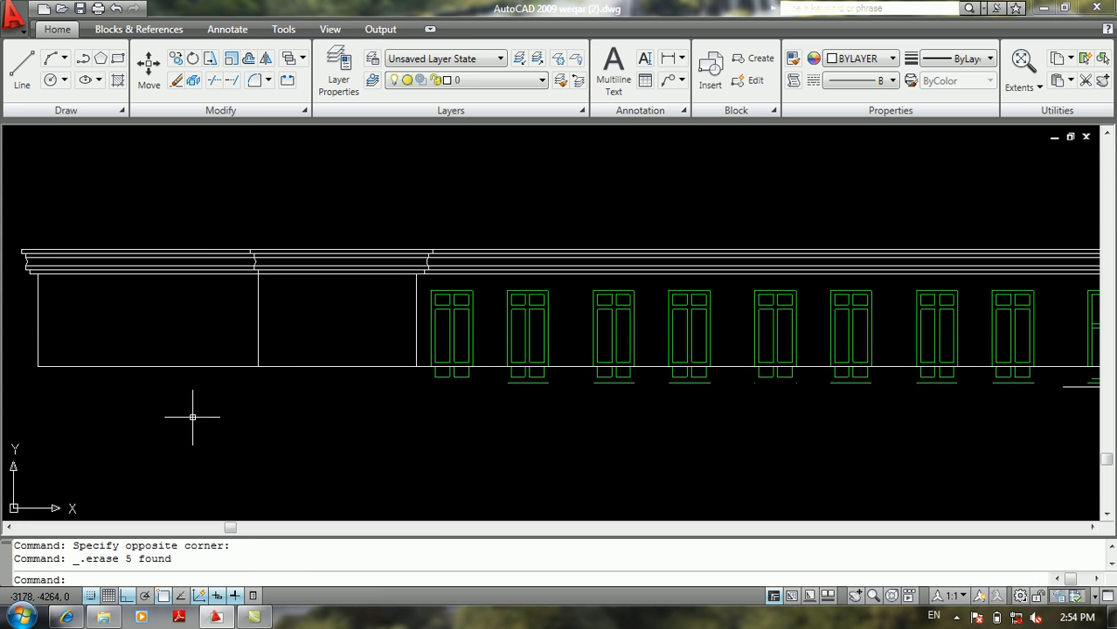
pyautogui.click(562, 374)
pyautogui.click(395, 394)
pyautogui.press('Delete')
# Step: Erase the leftover window pieces below the base line under the remaining windows left of the entrance
pyautogui.scroll(-2, 580, 425)
pyautogui.scroll(2, 481, 400)
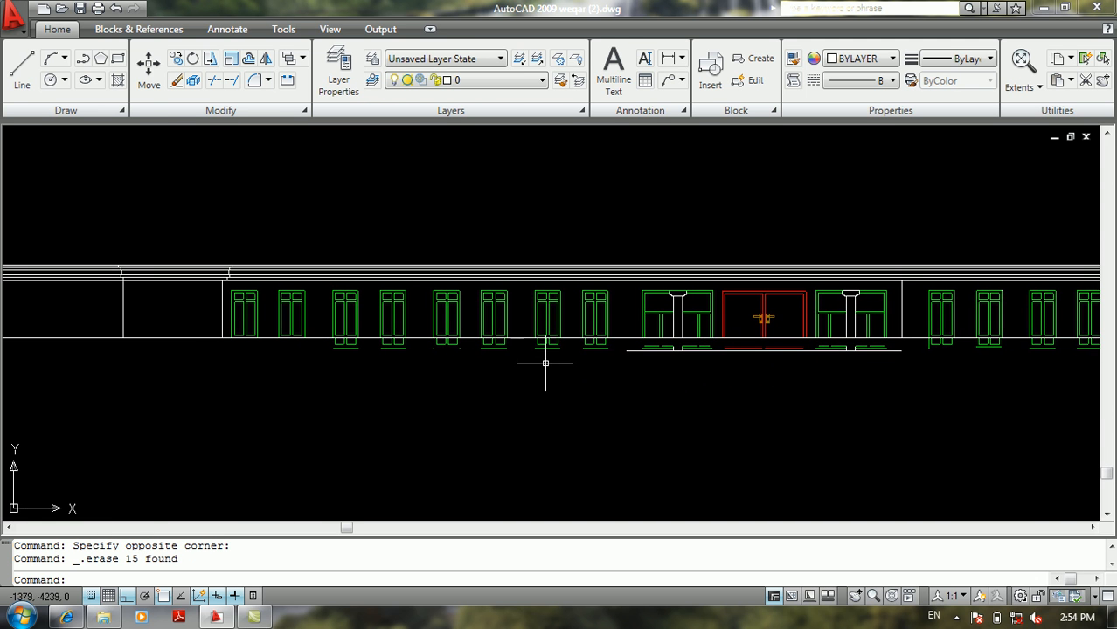
pyautogui.click(611, 344)
pyautogui.click(302, 399)
pyautogui.press('Delete')
# Step: Try to erase the leftover pieces below the base line from the right end to the entrance, and undo the erase
pyautogui.scroll(-5, 500, 430)
pyautogui.moveTo(474, 409); pyautogui.dragTo(281, 348, button='middle')
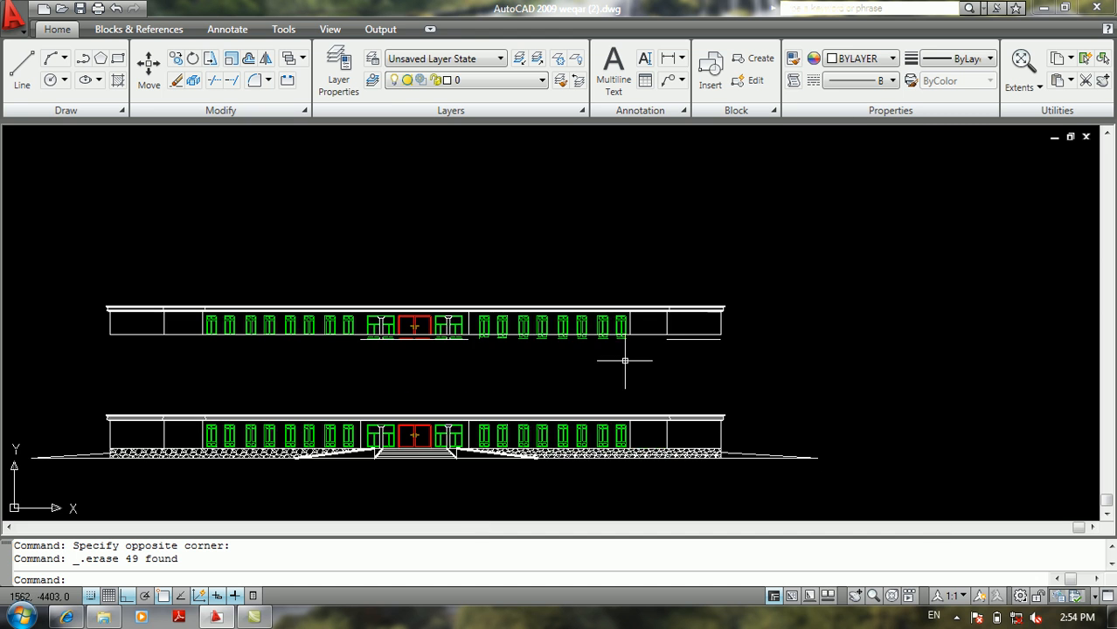
pyautogui.scroll(2, 726, 358)
pyautogui.click(729, 325)
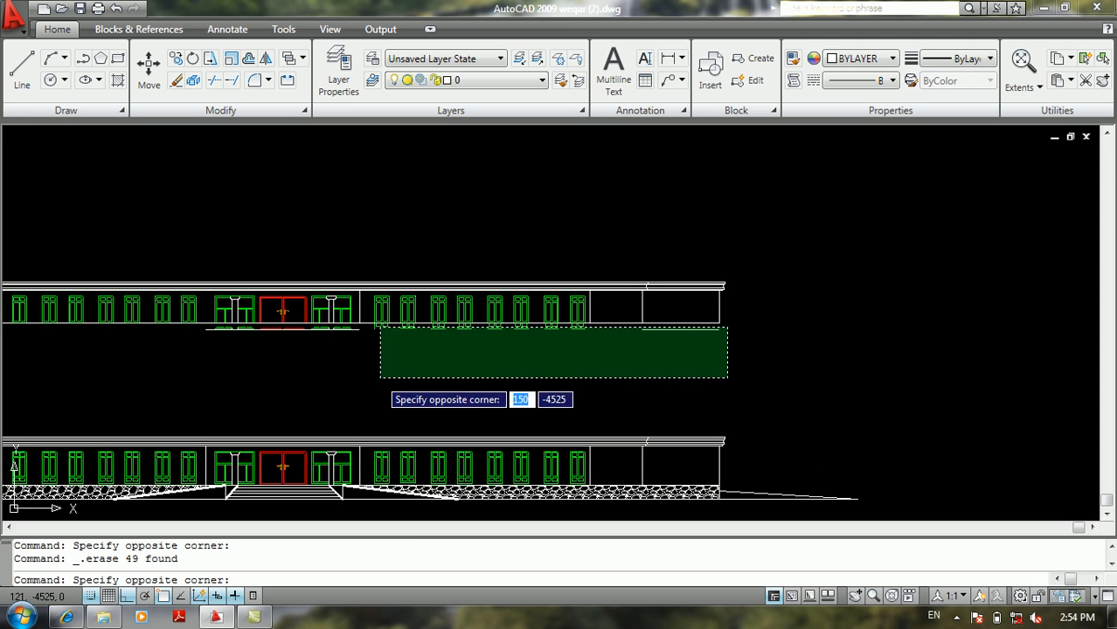
pyautogui.click(199, 379)
pyautogui.press('Delete')
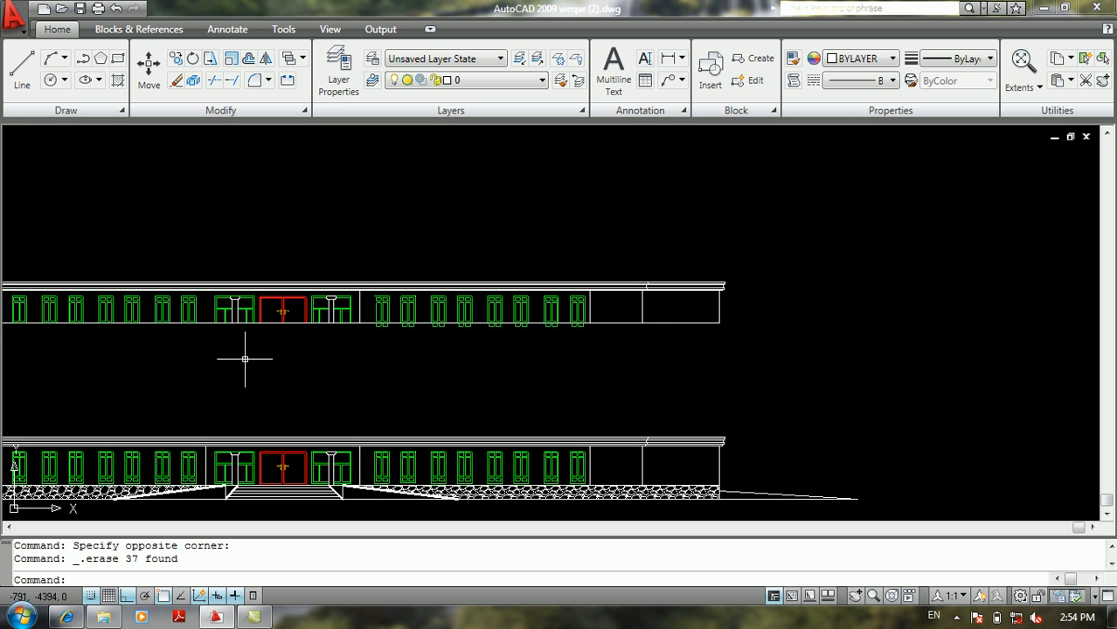
pyautogui.hotkey('ctrl', 'z')
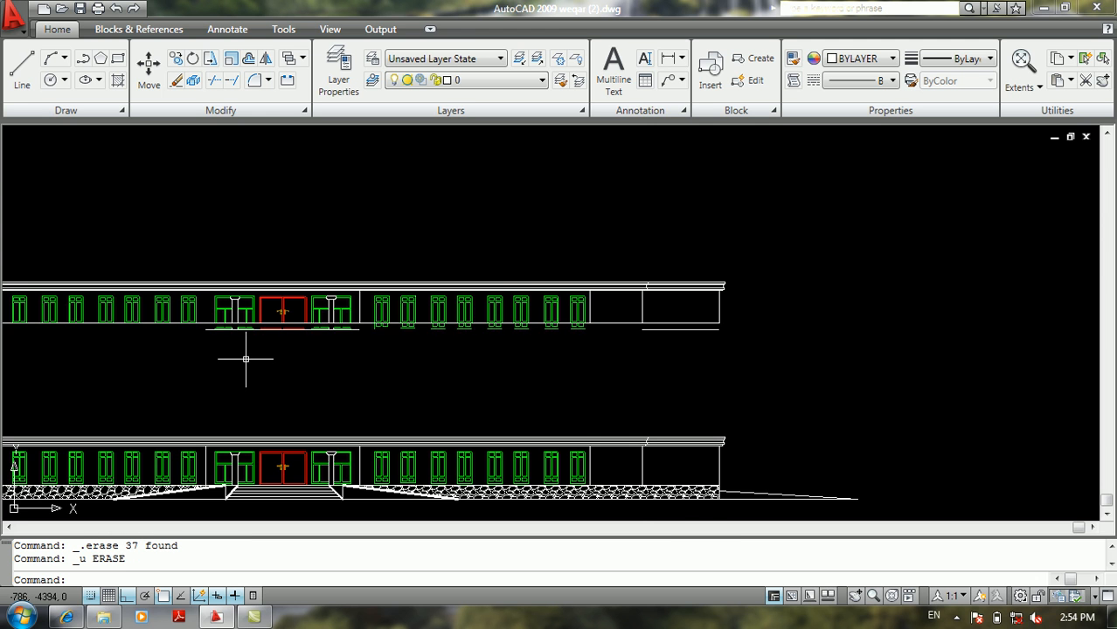
# Step: Trim the old floor line and window pieces below the base line around the wall line right of the entrance
pyautogui.scroll(3, 369, 324)
pyautogui.moveTo(369, 324); pyautogui.dragTo(451, 375, button='middle')
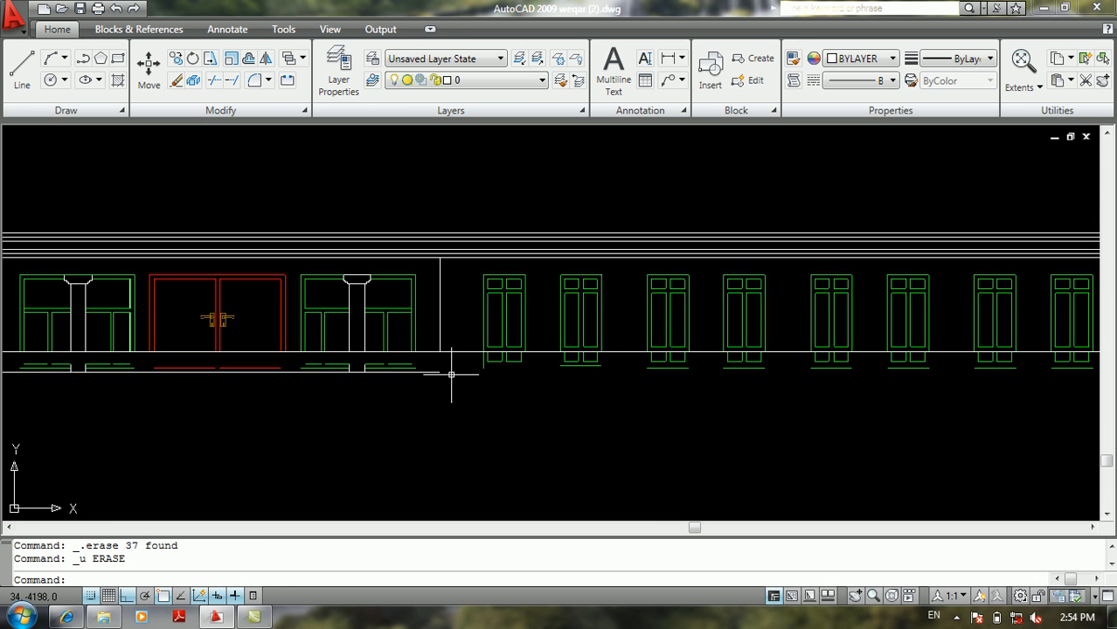
pyautogui.press('Return')
pyautogui.press('Return')
pyautogui.click(535, 374)
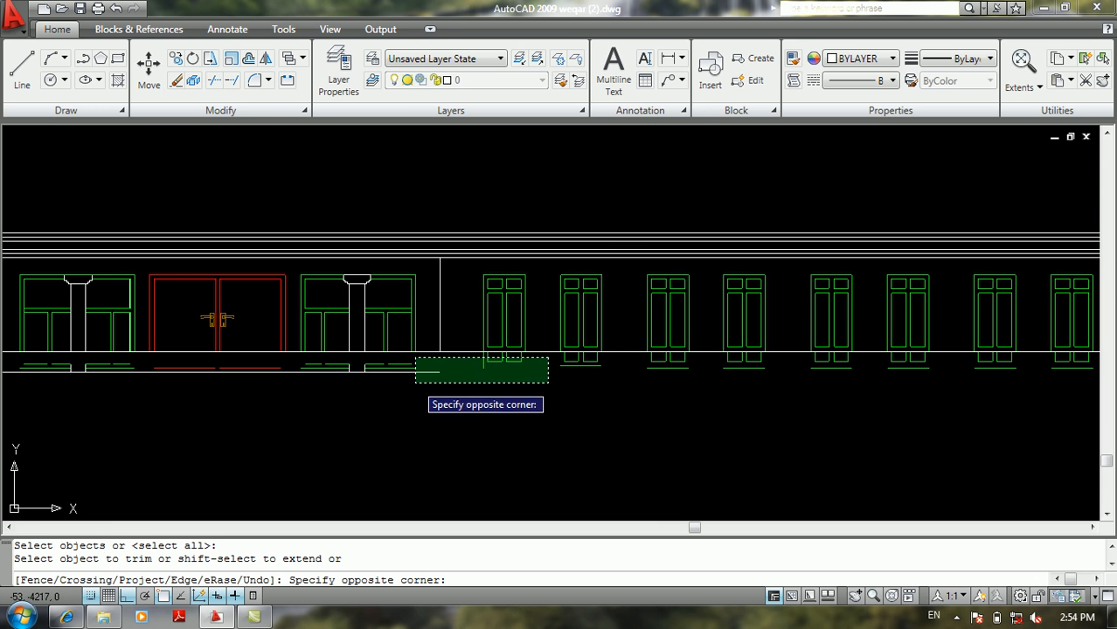
pyautogui.click(418, 386)
pyautogui.scroll(-4, 439, 375)
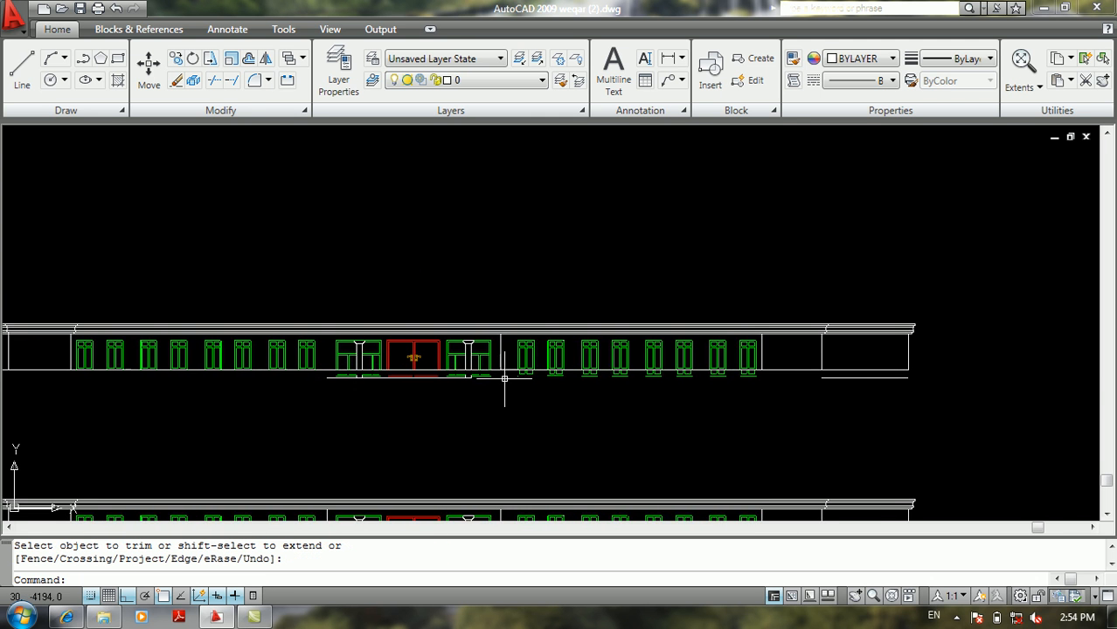
pyautogui.scroll(4, 501, 379)
pyautogui.press('Return')
pyautogui.moveTo(501, 379); pyautogui.dragTo(654, 377, button='middle')
pyautogui.click(635, 362)
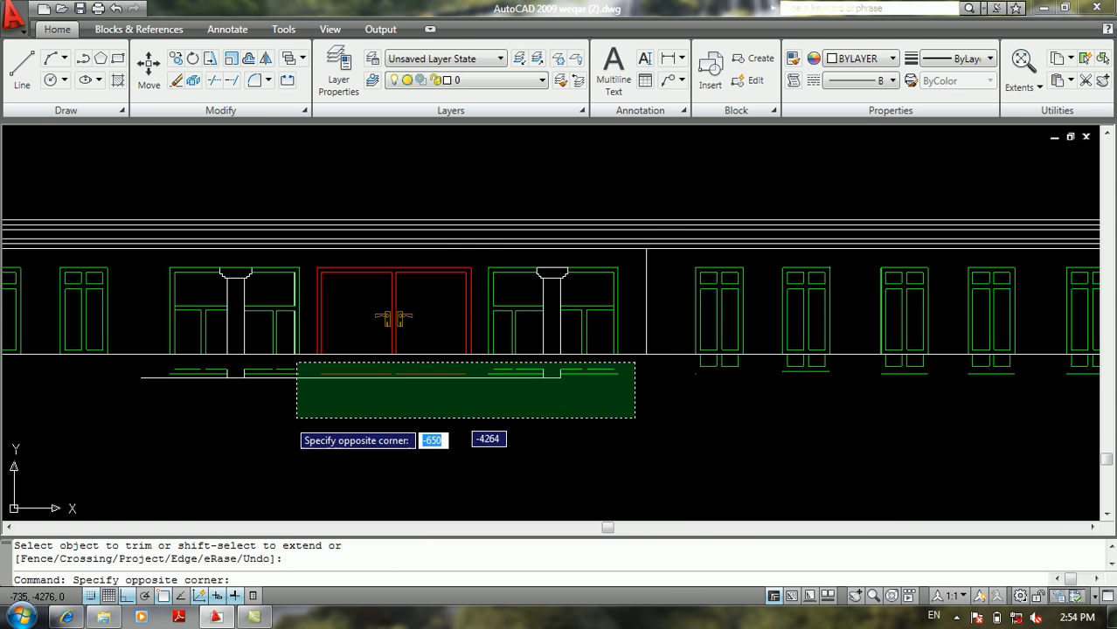
pyautogui.click(109, 423)
pyautogui.press('Return')
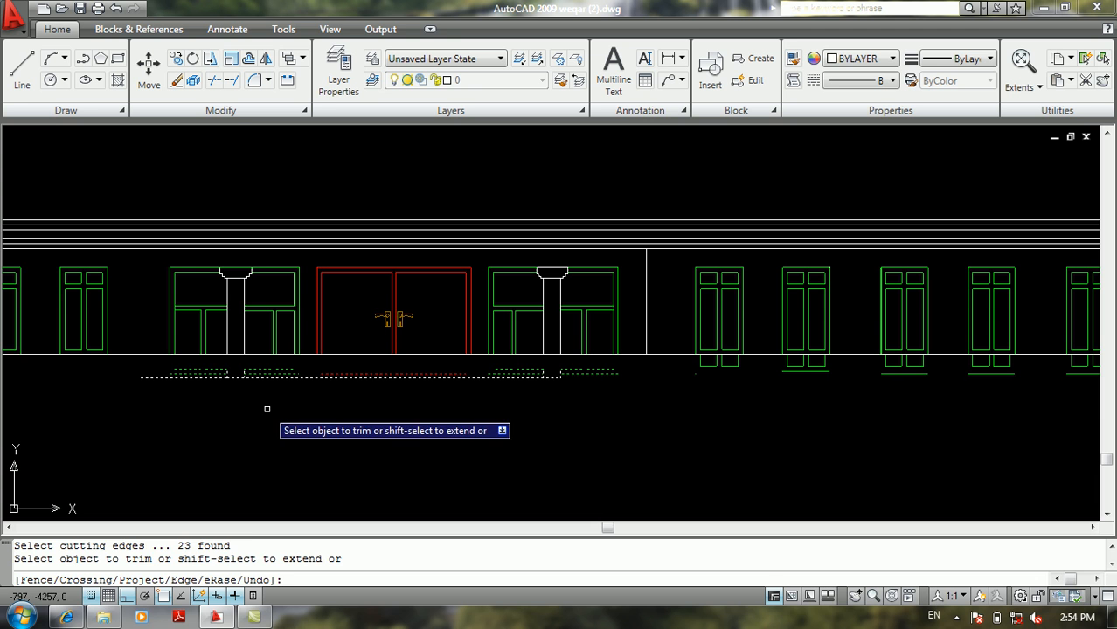
pyautogui.press('Return')
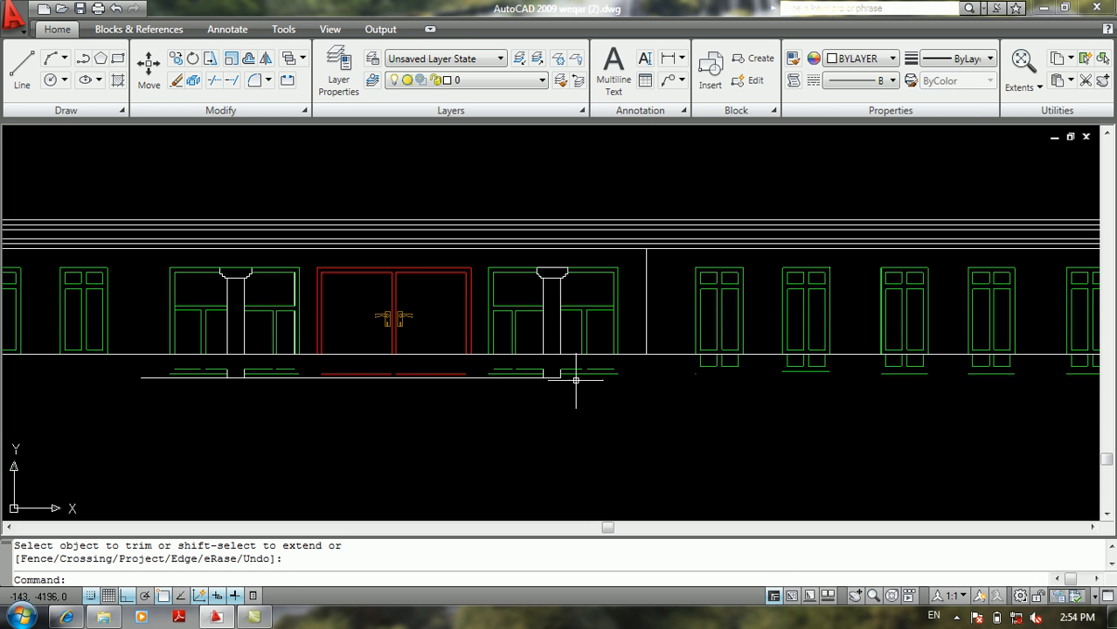
pyautogui.click(626, 361)
pyautogui.click(112, 419)
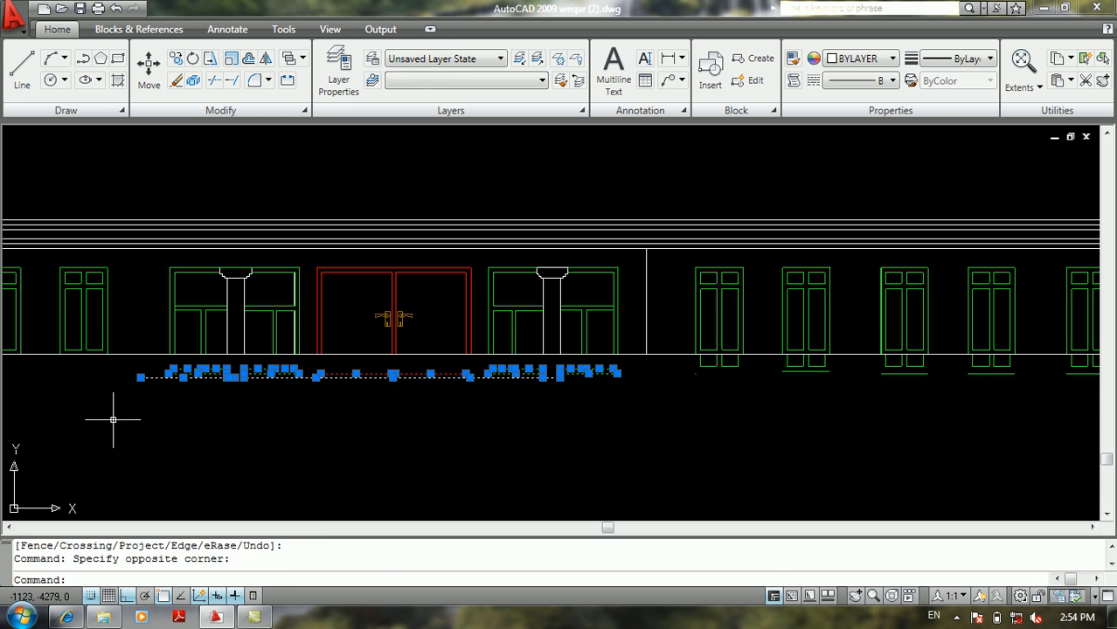
pyautogui.write('tr')
pyautogui.press('Return')
pyautogui.scroll(-2, 244, 442)
pyautogui.press('Escape')
pyautogui.press('Escape')
pyautogui.press('Escape')
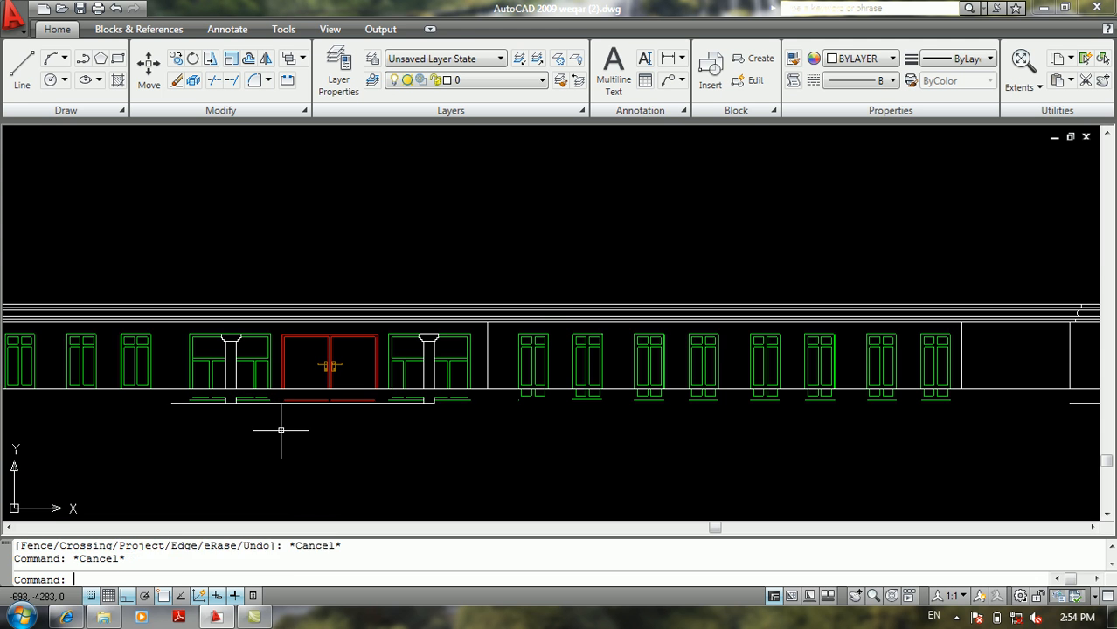
pyautogui.write('tr')
pyautogui.press('Return')
pyautogui.scroll(2, 367, 414)
pyautogui.moveTo(367, 413); pyautogui.dragTo(488, 424, button='middle')
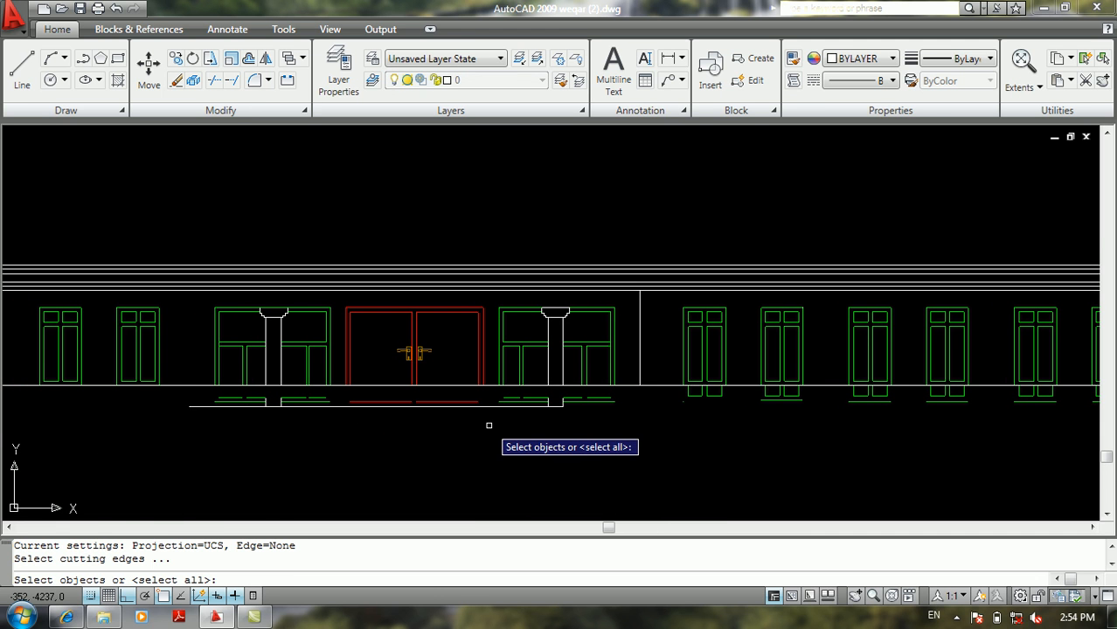
pyautogui.press('Escape')
pyautogui.press('Escape')
pyautogui.click(622, 393)
pyautogui.click(140, 442)
pyautogui.write('tr')
pyautogui.press('Return')
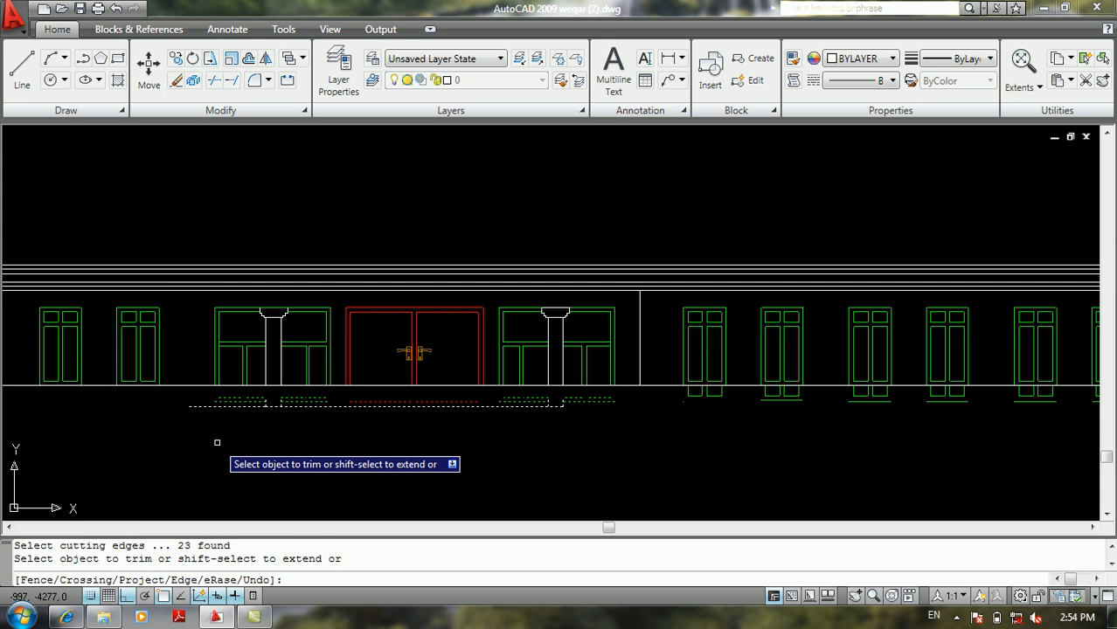
pyautogui.press('Escape')
pyautogui.press('Escape')
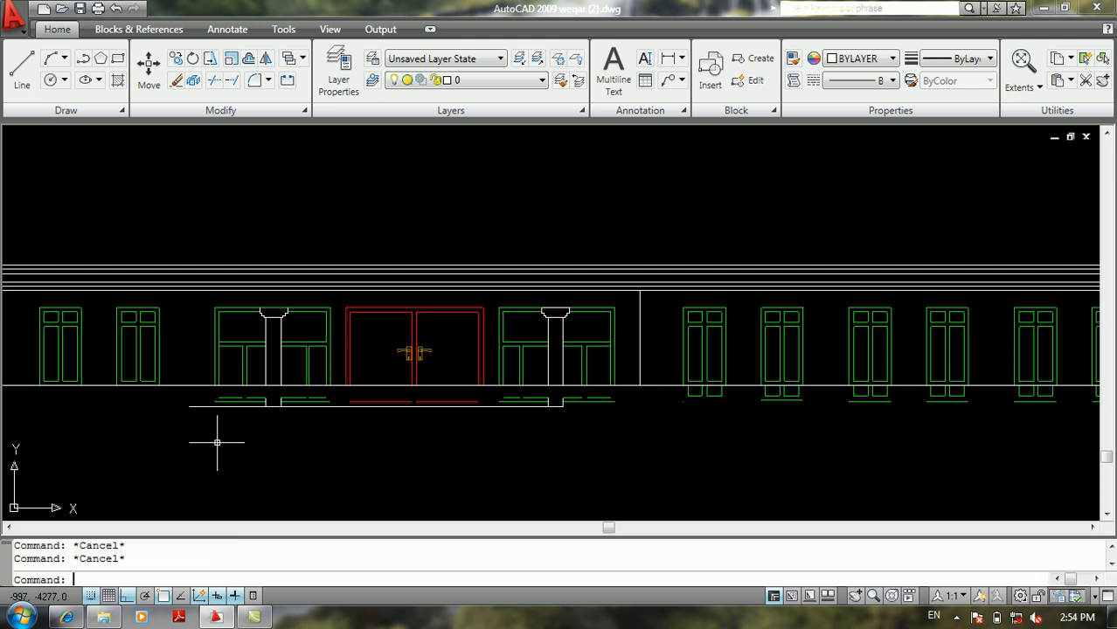
# Step: Erase a floor line segment beside the red door and the leftover pieces below the base line under the right entrance window
pyautogui.click(317, 409)
pyautogui.click(310, 418)
pyautogui.click(315, 403)
pyautogui.press('Delete')
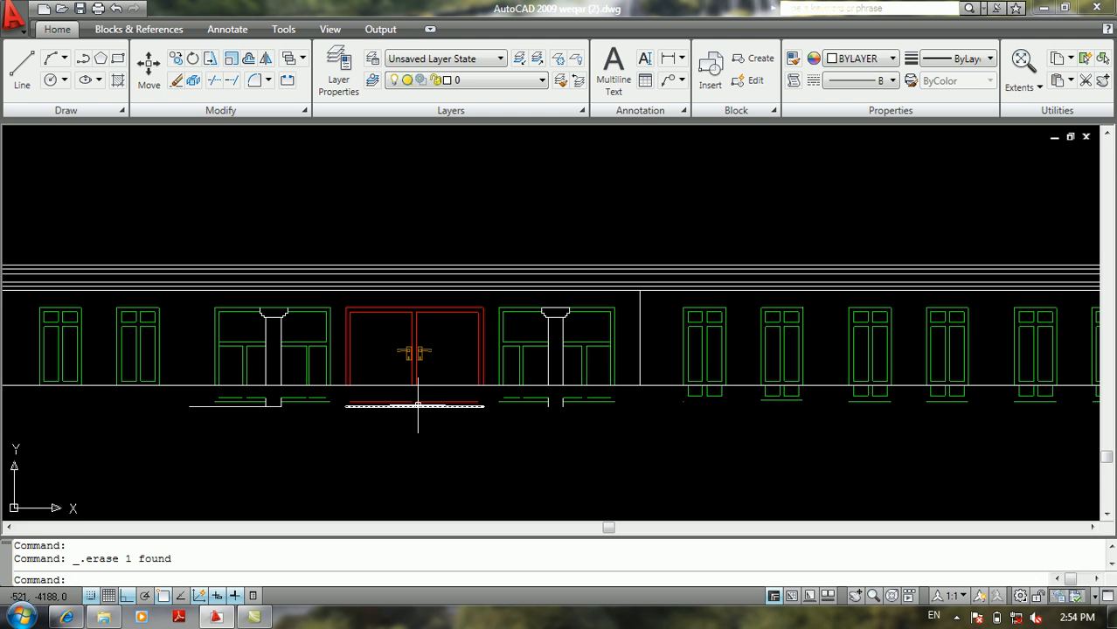
pyautogui.click(601, 395)
pyautogui.click(548, 406)
pyautogui.press('Delete')
# Step: Erase the remaining leftovers below the base line under the red door and the left entrance window
pyautogui.click(540, 390)
pyautogui.moveTo(304, 435); pyautogui.dragTo(169, 442)
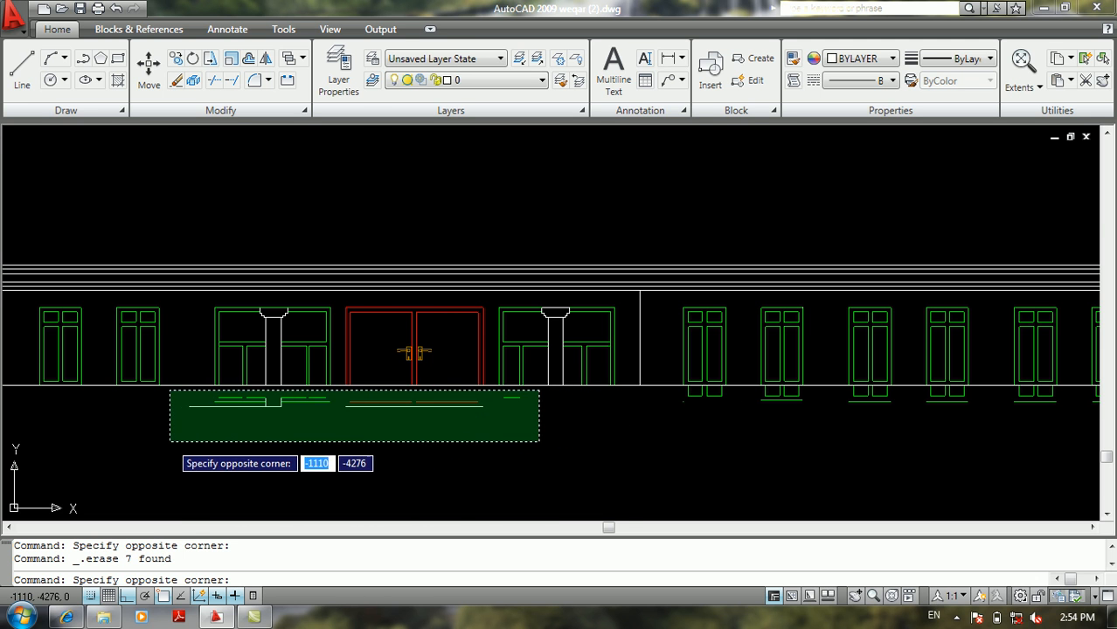
pyautogui.click(170, 442)
pyautogui.press('Delete')
pyautogui.scroll(-3, 439, 432)
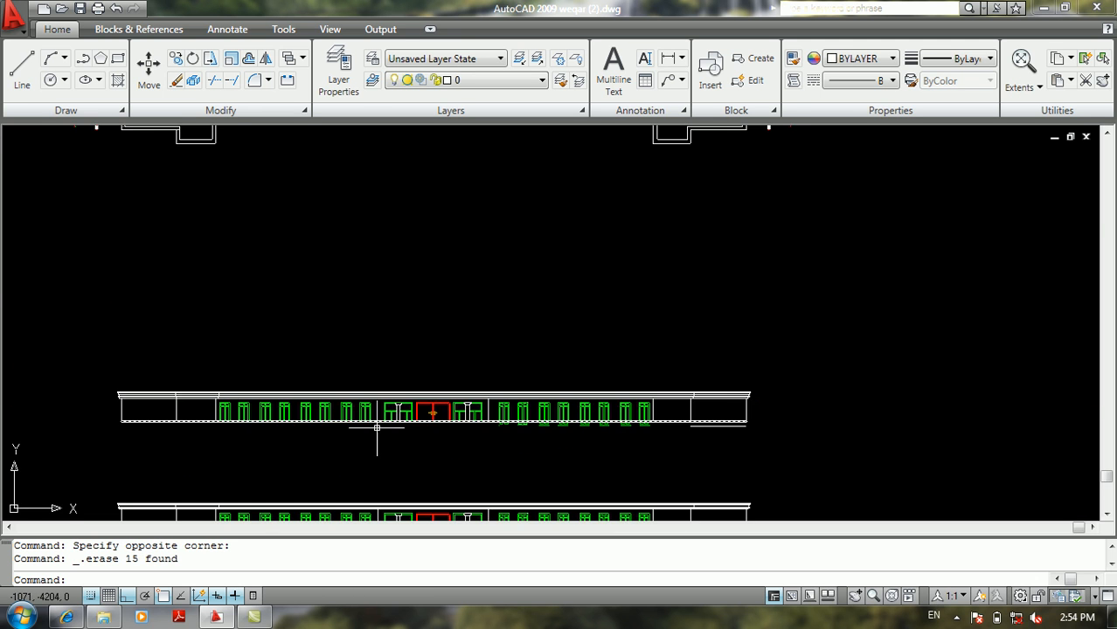
# Step: Erase the leftover pieces under the windows right of the entrance and the old floor line at the right end
pyautogui.scroll(5, 612, 436)
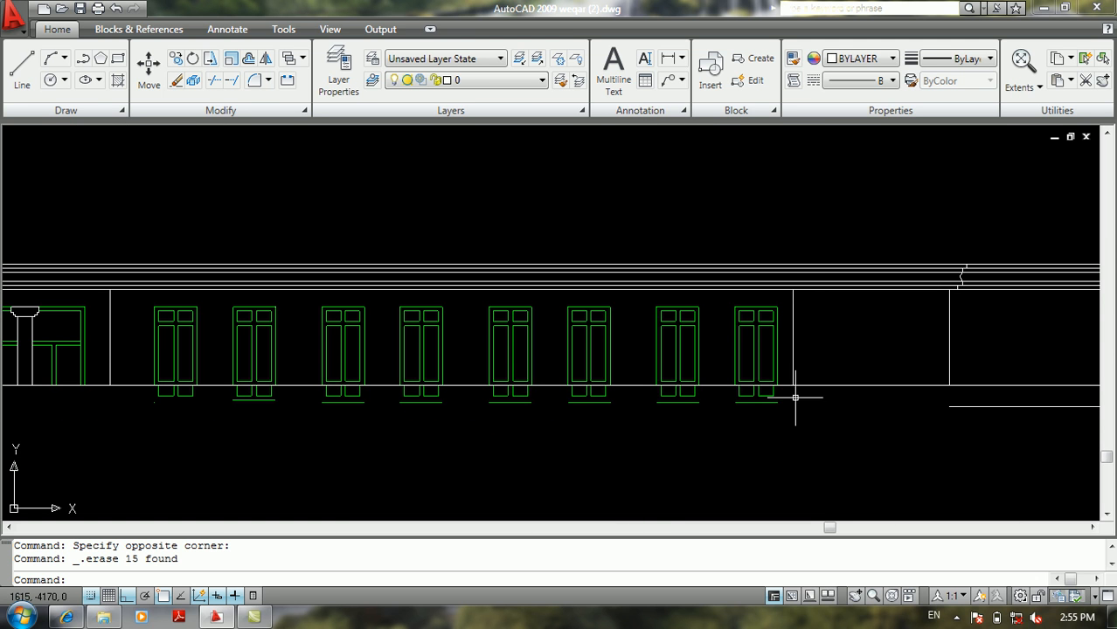
pyautogui.click(787, 390)
pyautogui.click(140, 477)
pyautogui.press('Delete')
pyautogui.scroll(-2, 279, 457)
pyautogui.click(824, 426)
pyautogui.press('Delete')
pyautogui.scroll(-4, 703, 448)
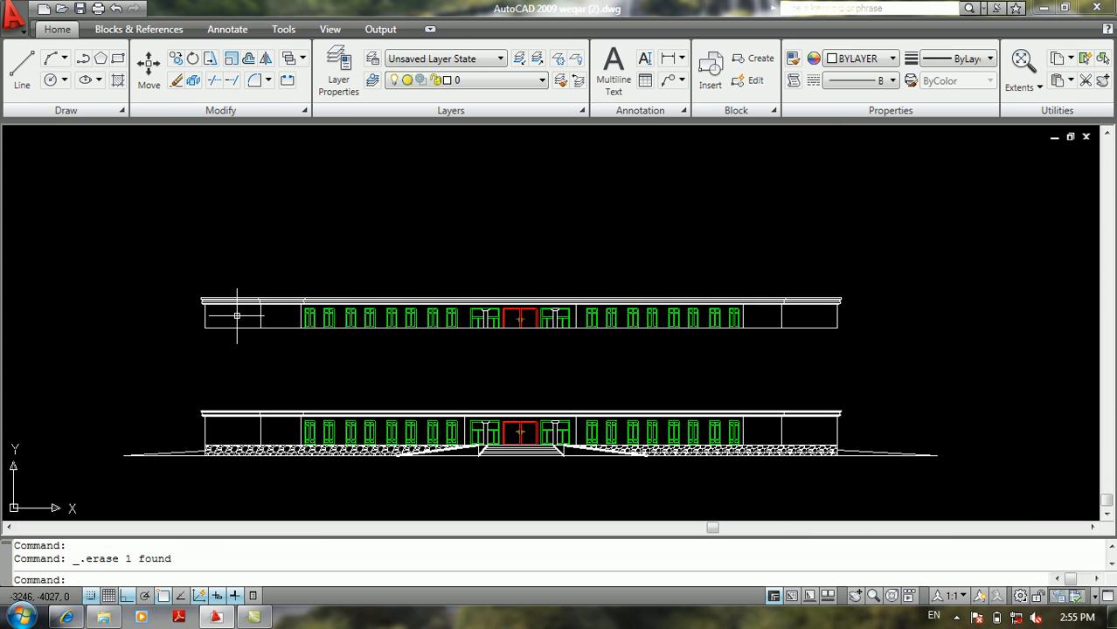
# Step: Compare the floor plan with the trimmed elevation and the original front elevation below it
pyautogui.scroll(-1, 267, 328)
pyautogui.moveTo(313, 224); pyautogui.dragTo(323, 359, button='middle')
pyautogui.moveTo(332, 313); pyautogui.dragTo(313, 436, button='middle')
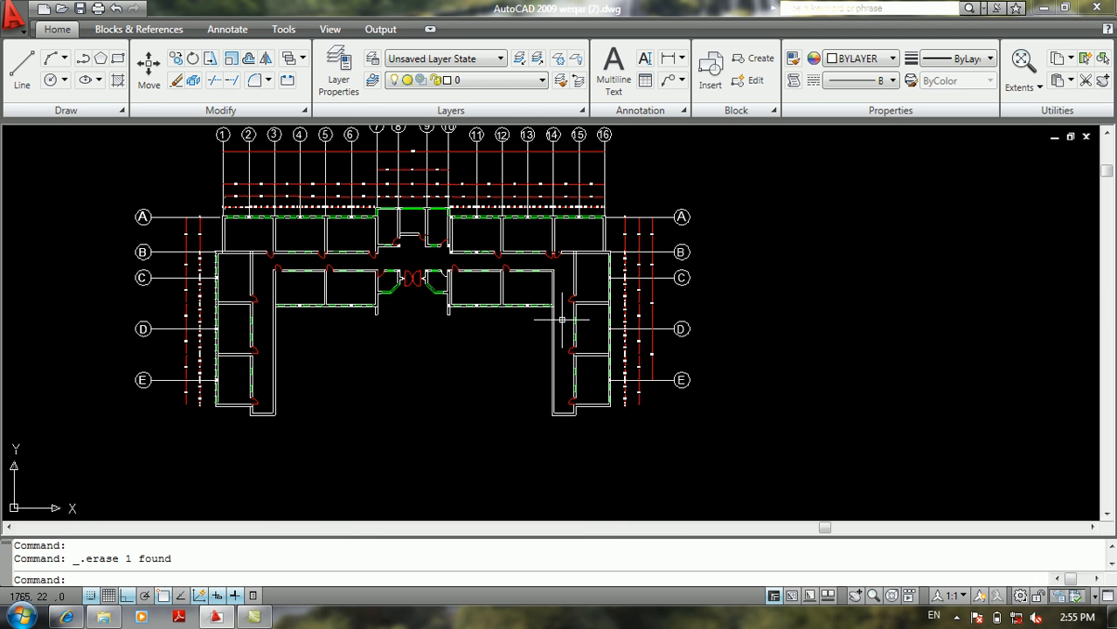
pyautogui.scroll(-2, 562, 320)
pyautogui.scroll(-1, 428, 310)
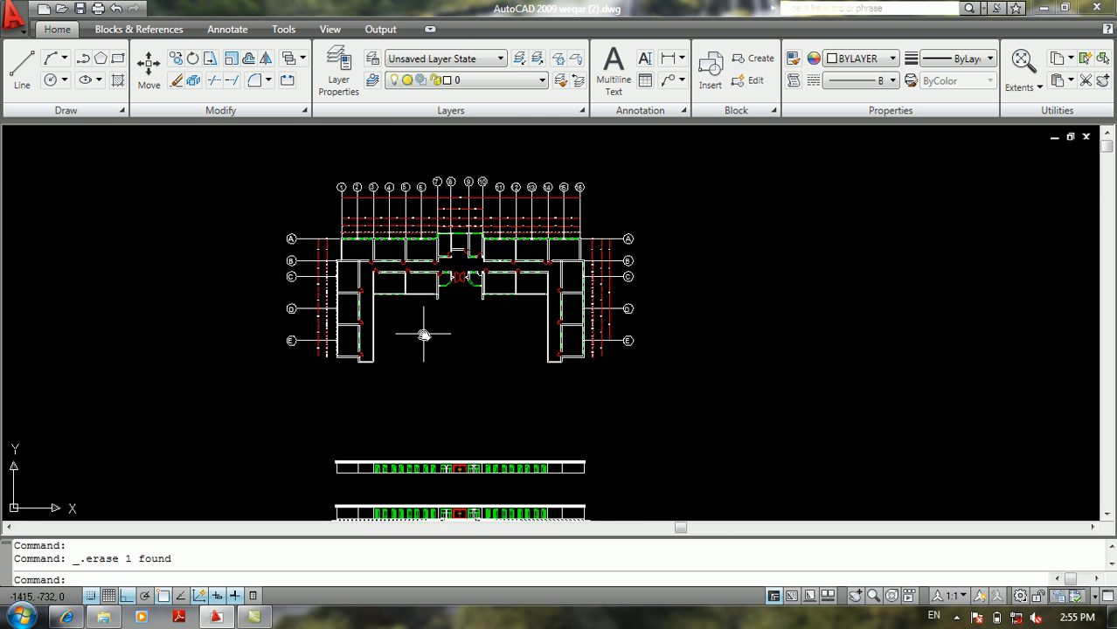
pyautogui.moveTo(423, 333); pyautogui.dragTo(386, 248, button='middle')
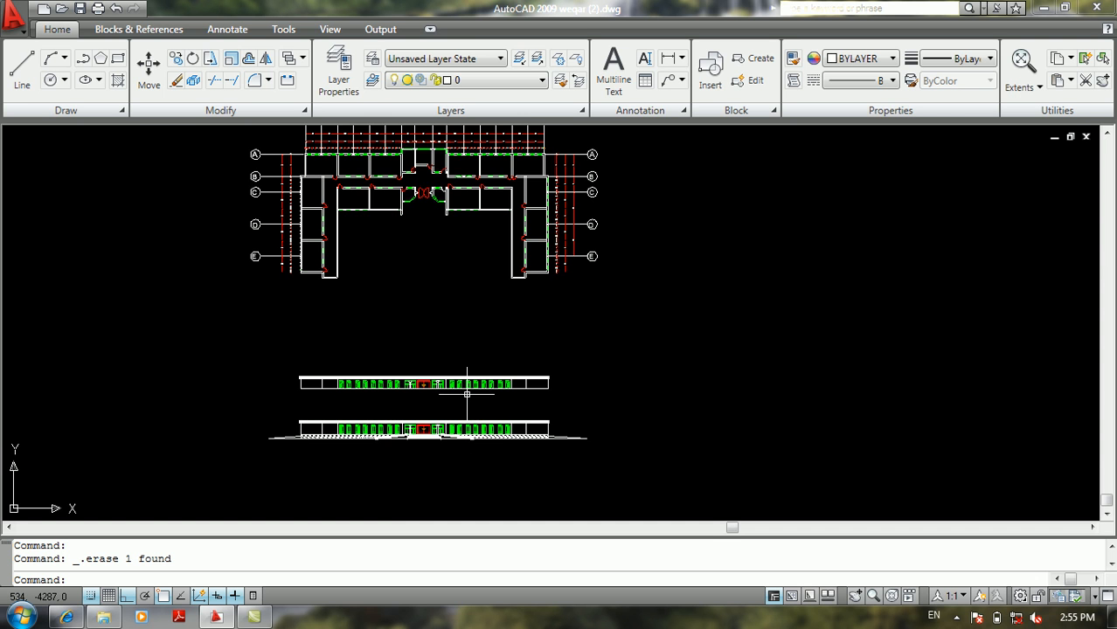
pyautogui.moveTo(439, 343); pyautogui.dragTo(443, 351, button='middle')
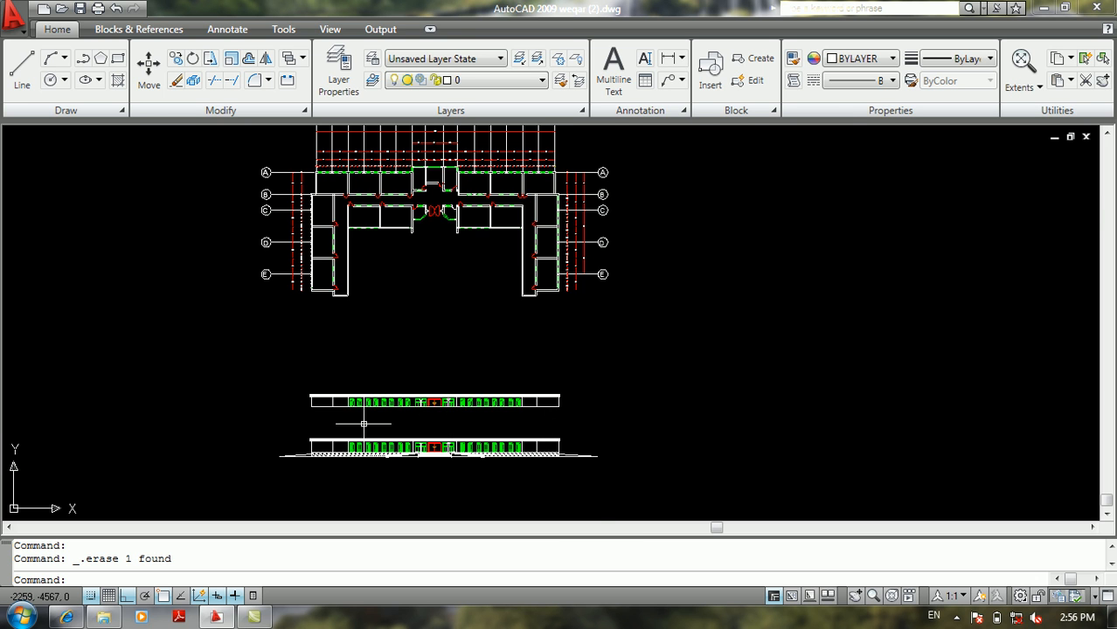
# Step: Move the whole trimmed elevation straight down from its lower-left corner onto the original front elevation's cornice as an upper storey
pyautogui.scroll(2, 360, 426)
pyautogui.moveTo(344, 426); pyautogui.dragTo(366, 392, button='middle')
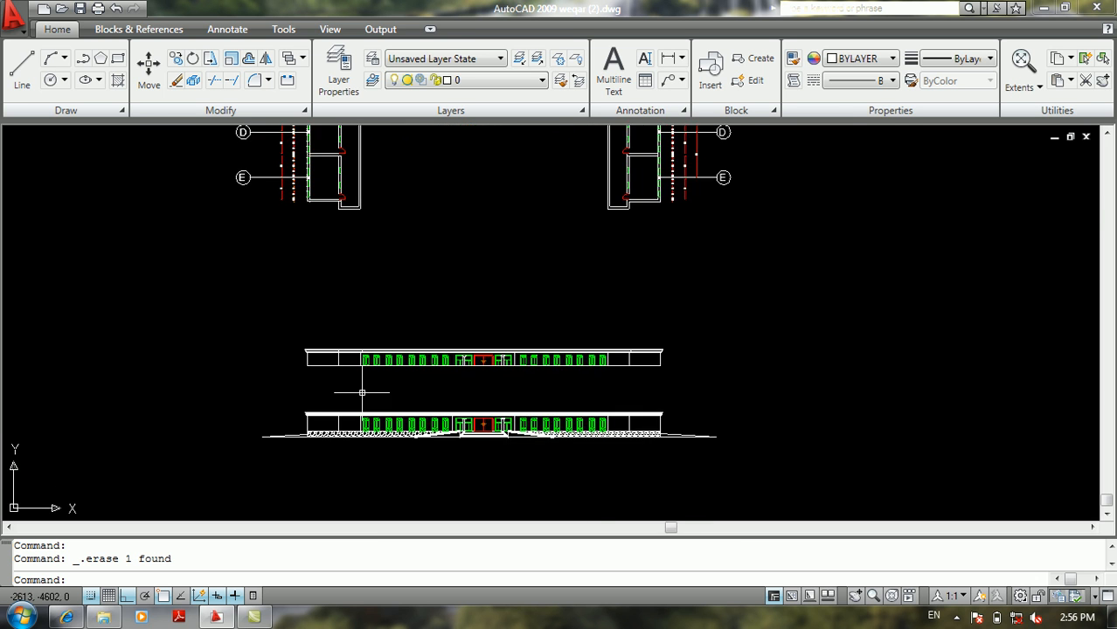
pyautogui.scroll(2, 367, 392)
pyautogui.write('m')
pyautogui.press('Return')
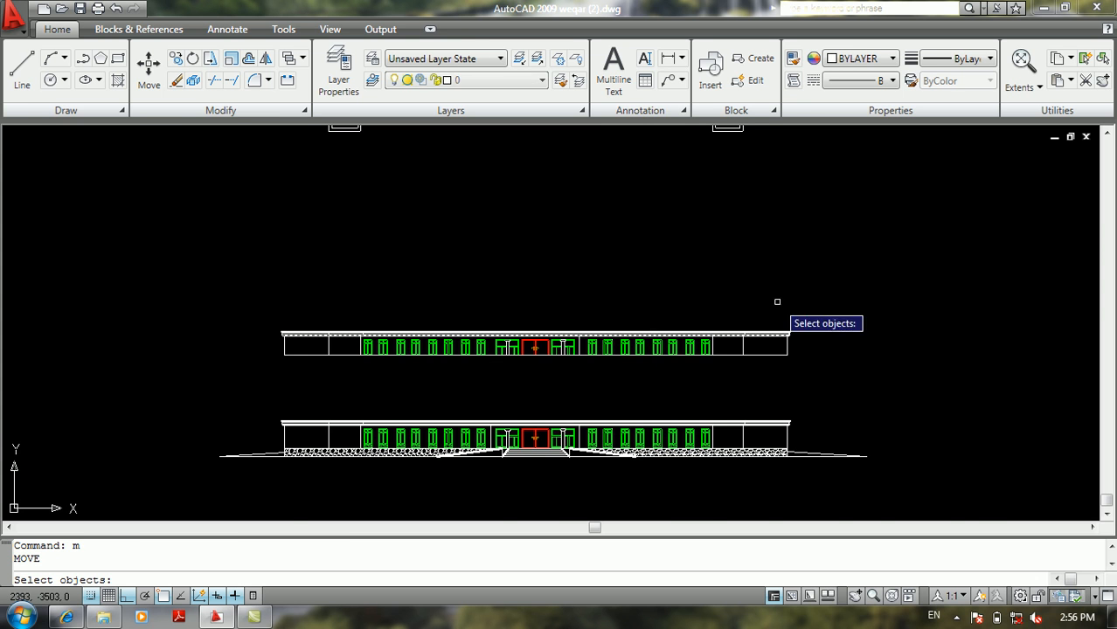
pyautogui.click(820, 300)
pyautogui.click(251, 376)
pyautogui.press('Return')
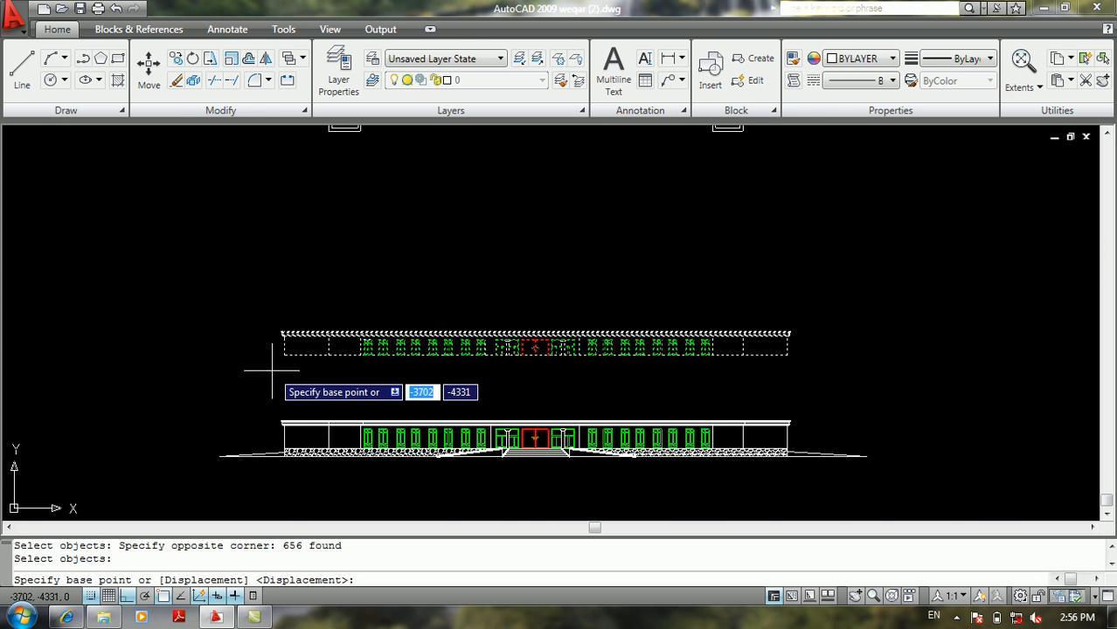
pyautogui.scroll(3, 269, 369)
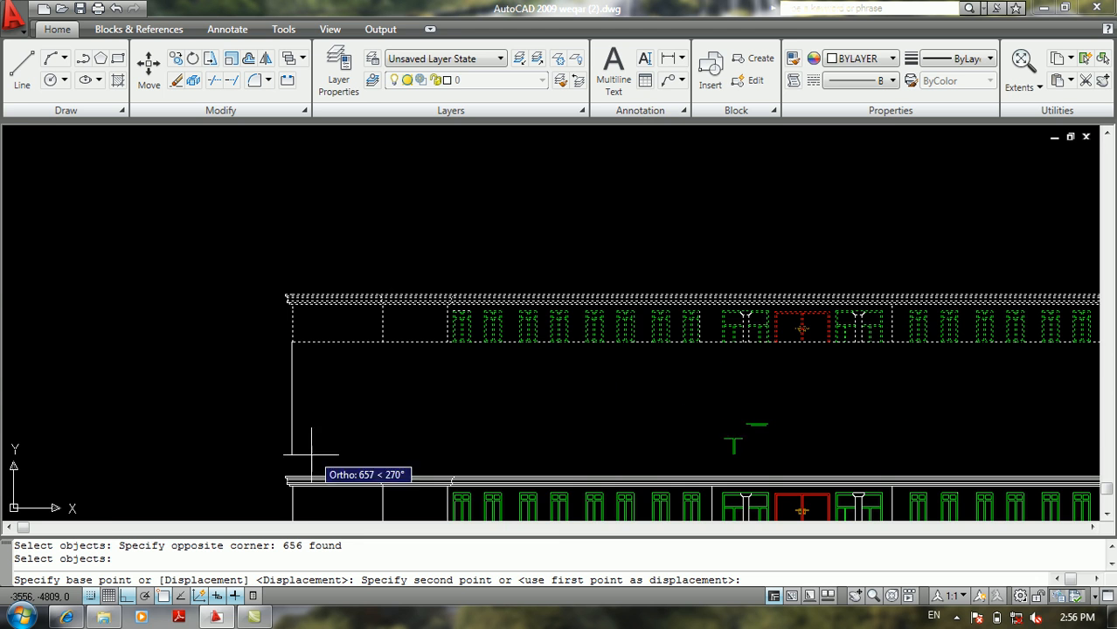
pyautogui.scroll(3, 288, 485)
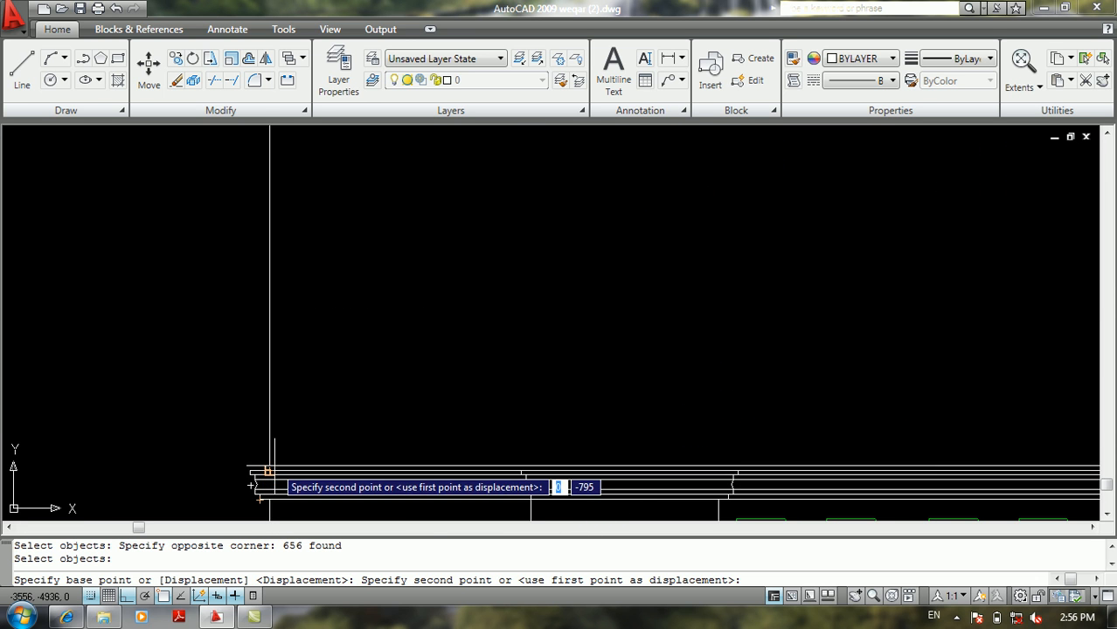
pyautogui.click(262, 472)
pyautogui.scroll(-2, 308, 441)
pyautogui.scroll(-4, 309, 441)
pyautogui.moveTo(307, 424); pyautogui.dragTo(203, 304, button='middle')
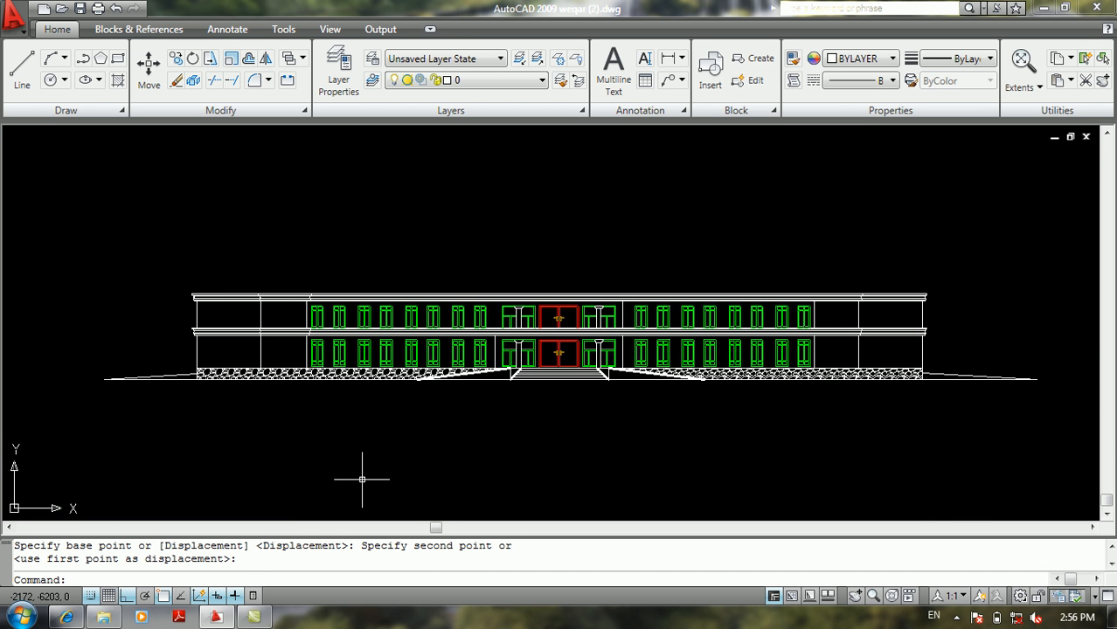
# Step: Examine the floor plan's entrance area and the rooms along axes A to C
pyautogui.scroll(-3, 586, 253)
pyautogui.moveTo(586, 250); pyautogui.dragTo(541, 386, button='middle')
pyautogui.scroll(-1, 538, 384)
pyautogui.scroll(6, 534, 227)
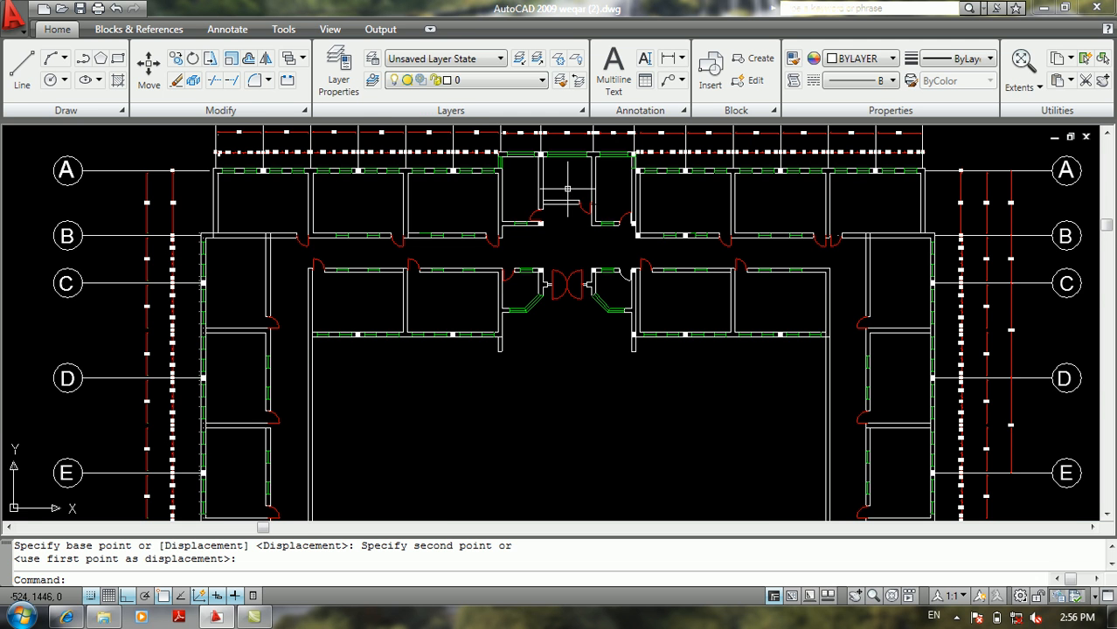
pyautogui.scroll(3, 587, 209)
pyautogui.scroll(-5, 576, 202)
pyautogui.scroll(3, 575, 296)
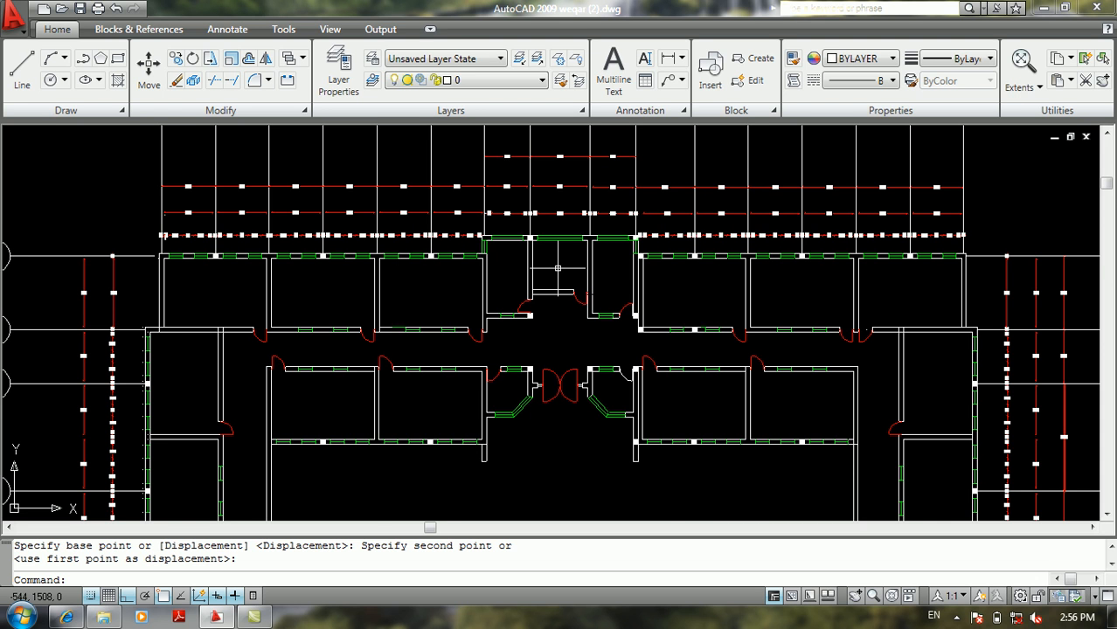
# Step: Compare the floor plan's rooms beside the entrance with the left wing and entrance bays of the stacked two-storey front elevation
pyautogui.scroll(1, 560, 252)
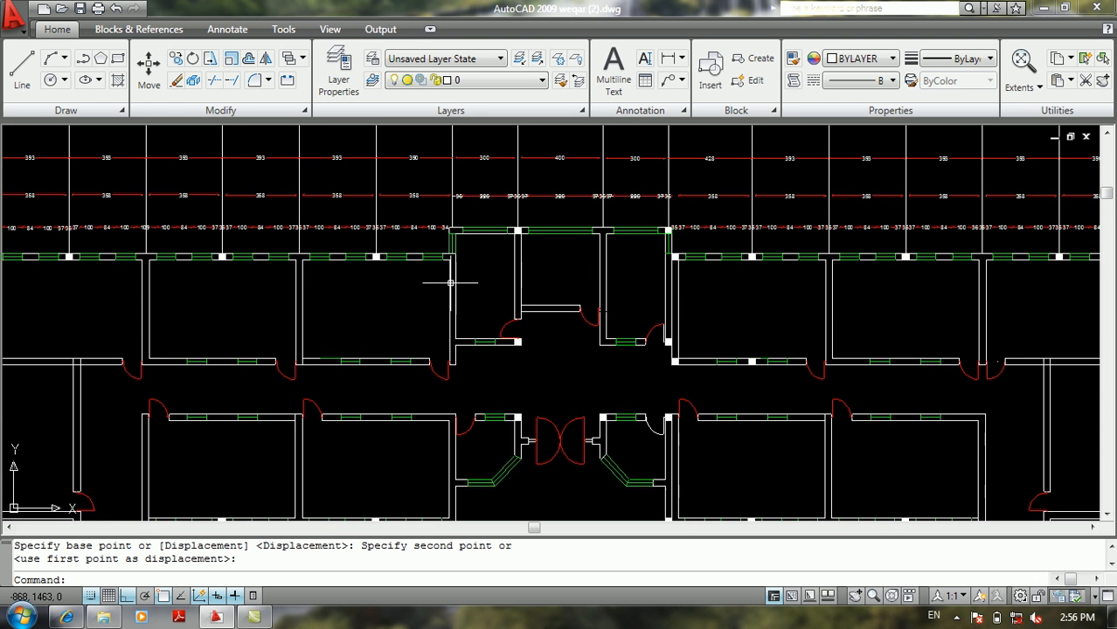
pyautogui.scroll(-4, 135, 327)
pyautogui.moveTo(188, 350); pyautogui.dragTo(335, 239, button='middle')
pyautogui.scroll(-1, 339, 261)
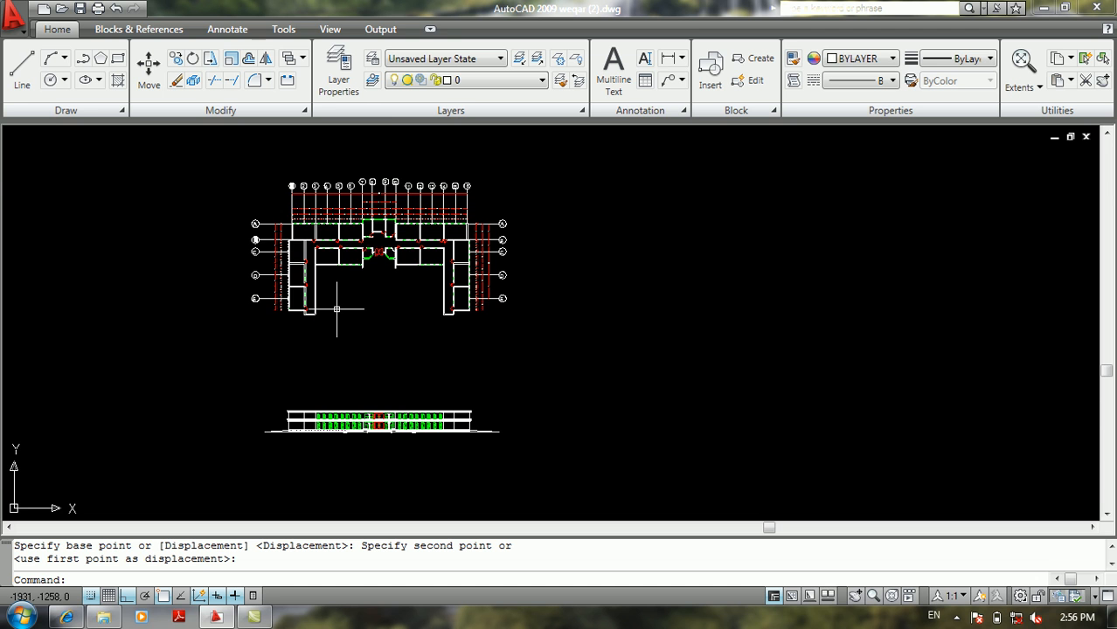
pyautogui.scroll(4, 334, 405)
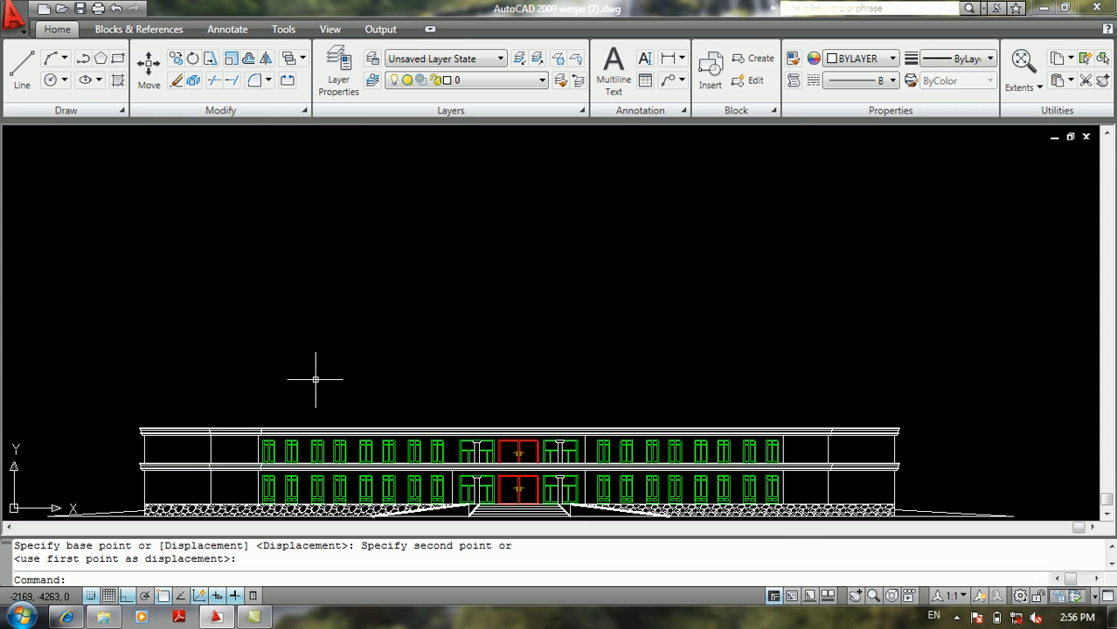
pyautogui.scroll(-3, 317, 366)
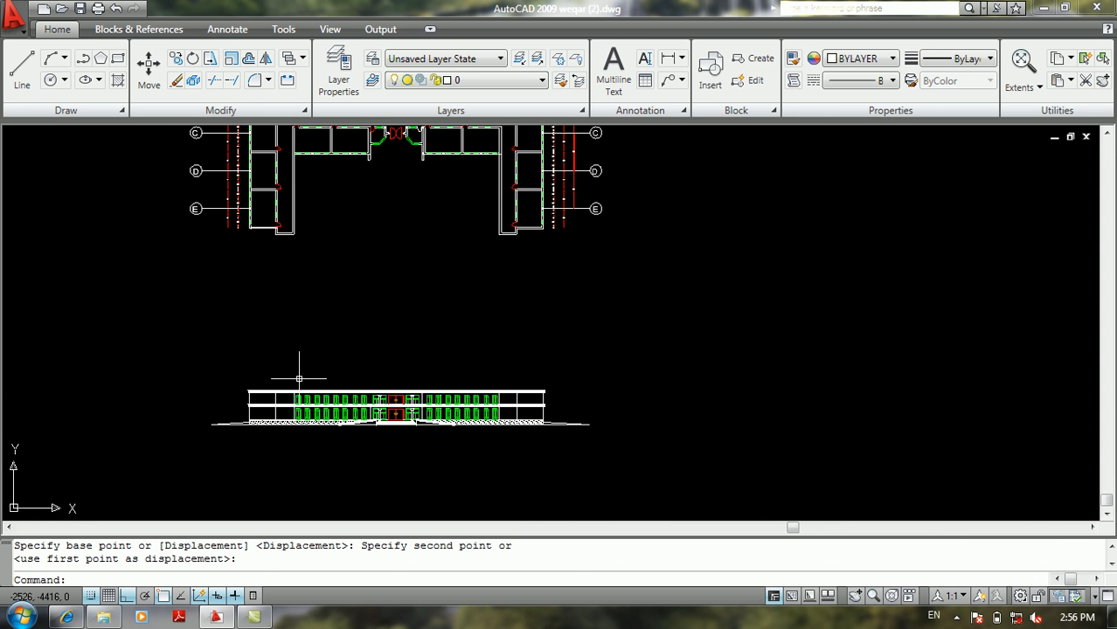
pyautogui.scroll(10, 252, 425)
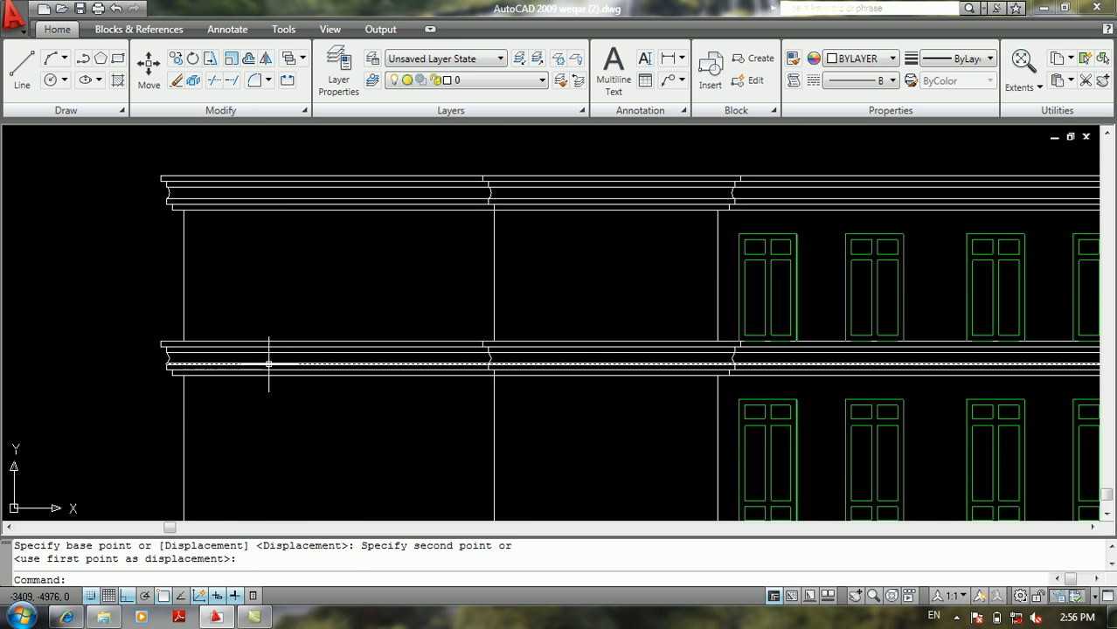
pyautogui.scroll(-2, 252, 404)
pyautogui.moveTo(249, 399); pyautogui.dragTo(91, 415, button='middle')
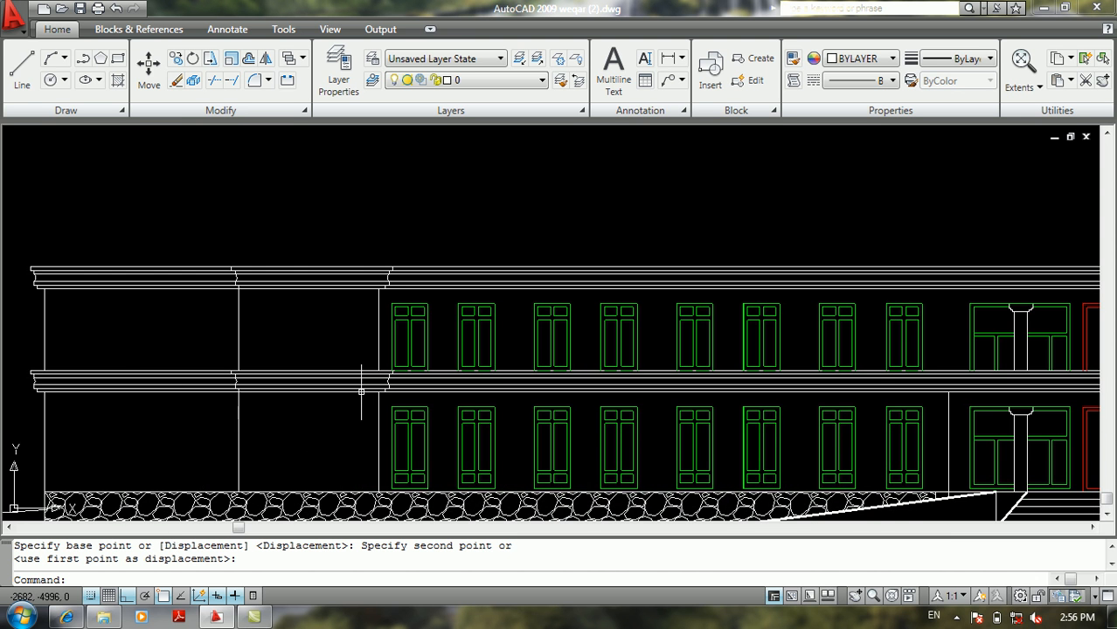
pyautogui.moveTo(567, 366); pyautogui.dragTo(279, 334, button='middle')
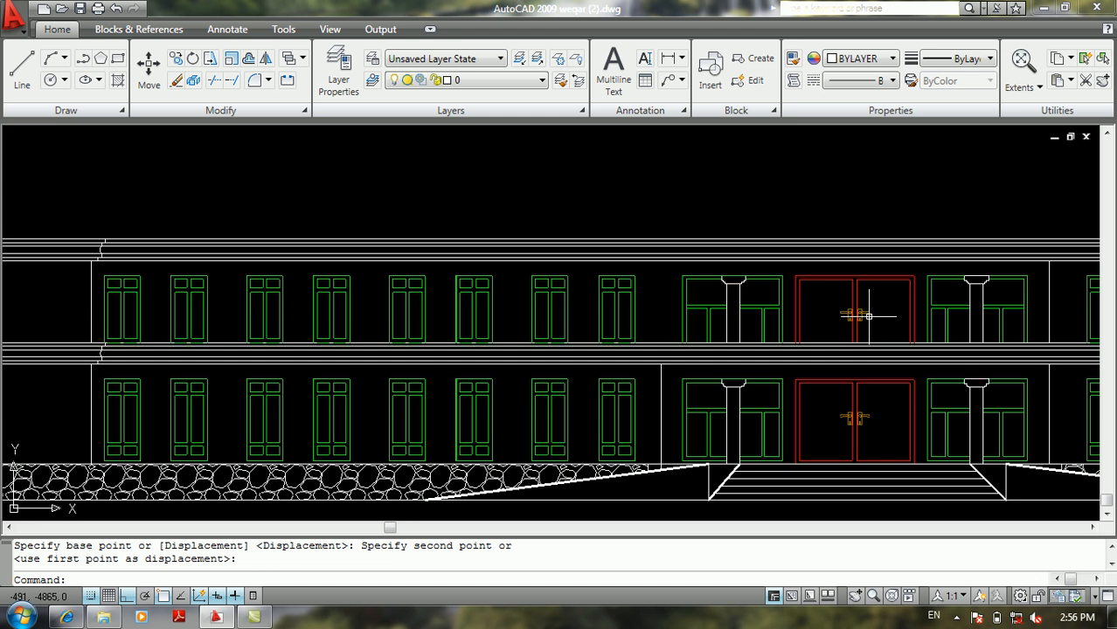
pyautogui.scroll(-1, 859, 320)
pyautogui.moveTo(845, 324); pyautogui.dragTo(817, 327, button='middle')
pyautogui.scroll(3, 292, 341)
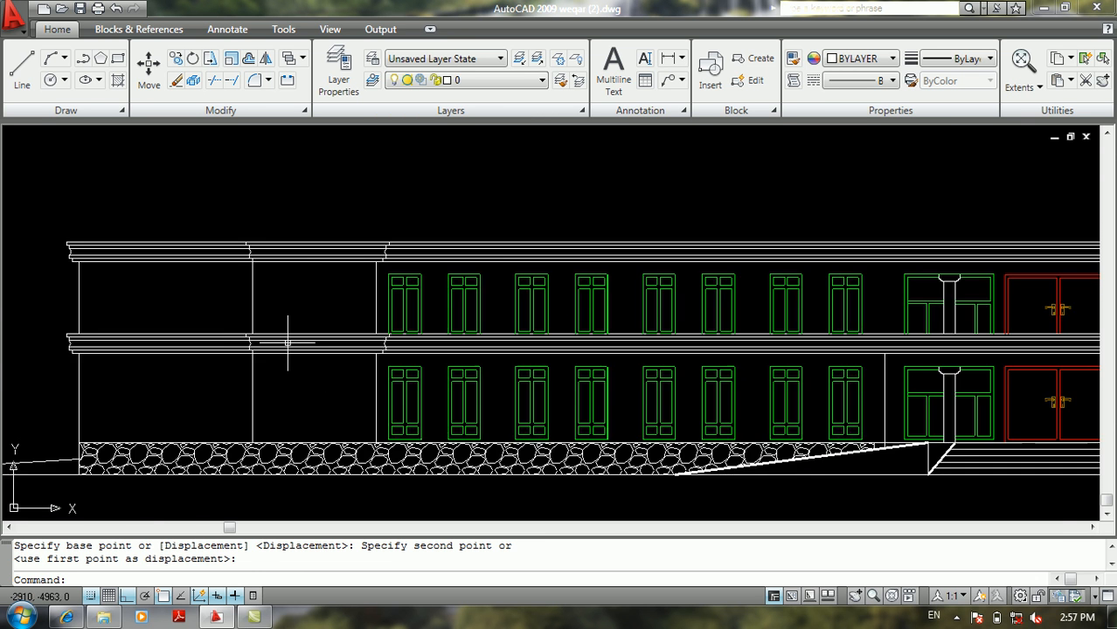
pyautogui.moveTo(290, 299); pyautogui.dragTo(474, 342, button='middle')
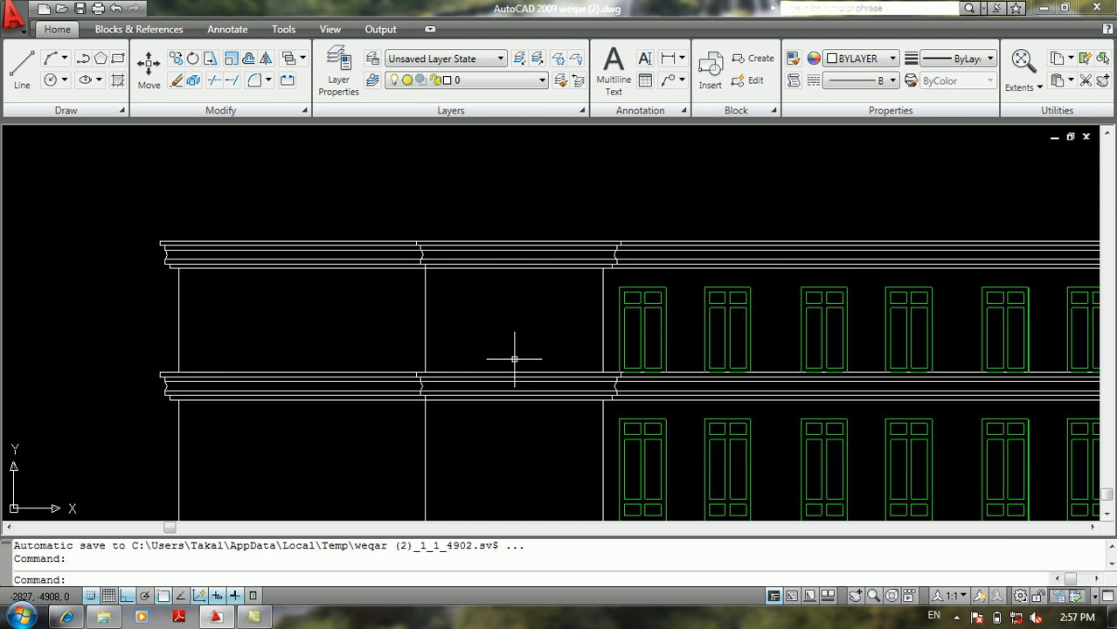
# Step: Draw a vertical line 90 units high up from the middle cornice, just inside the upper storey's left edge
pyautogui.scroll(3, 262, 322)
pyautogui.moveTo(262, 320); pyautogui.dragTo(463, 305, button='middle')
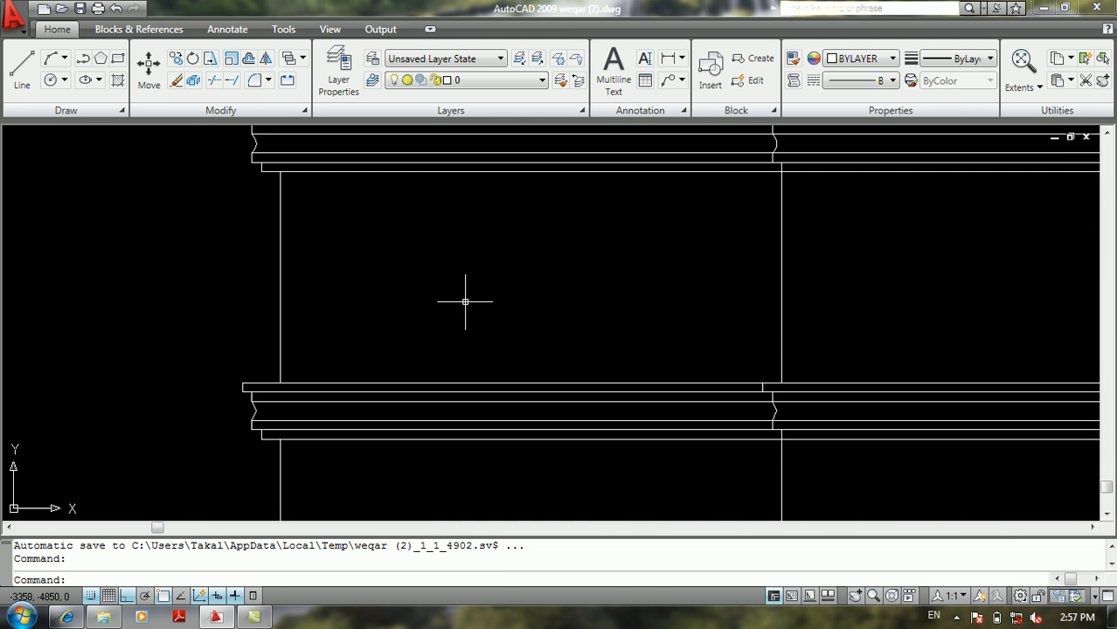
pyautogui.write('l')
pyautogui.press('Return')
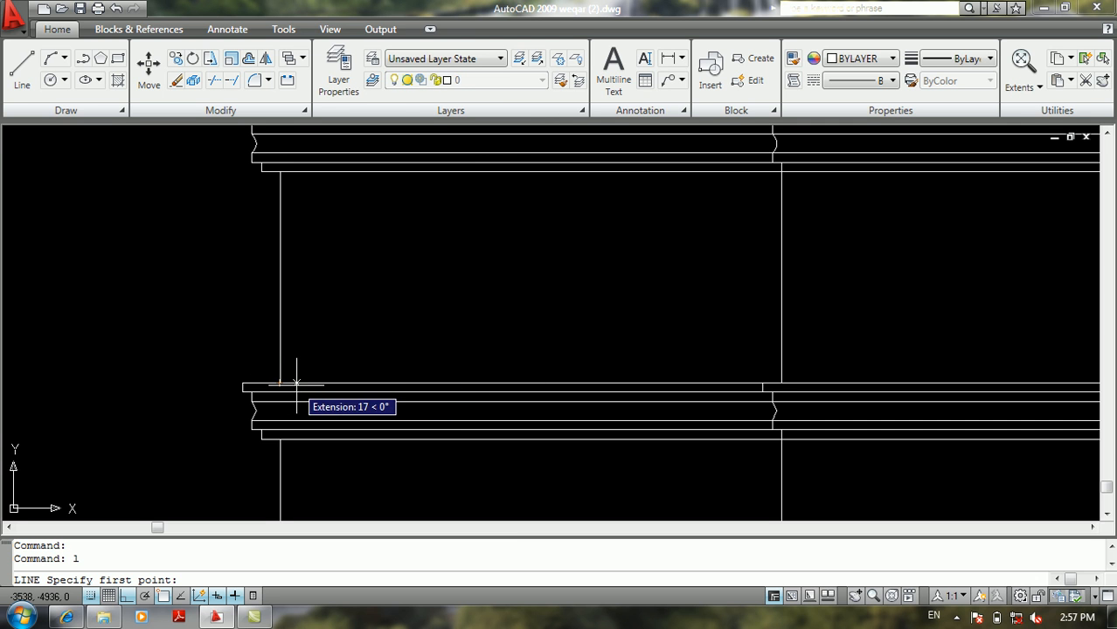
pyautogui.click(304, 384)
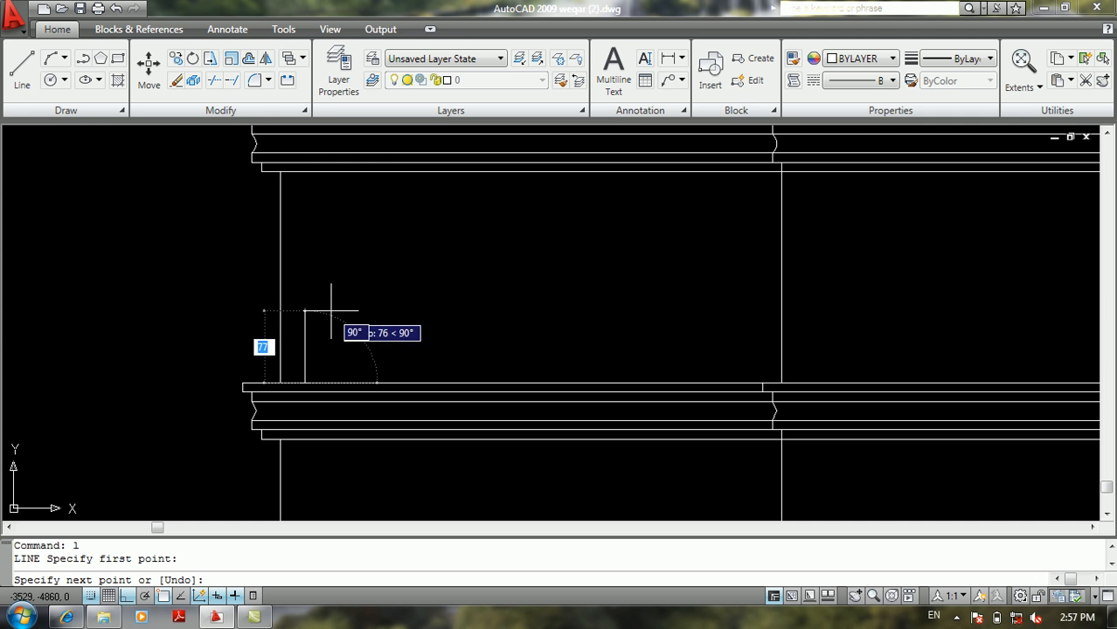
pyautogui.write('90')
pyautogui.press('Return')
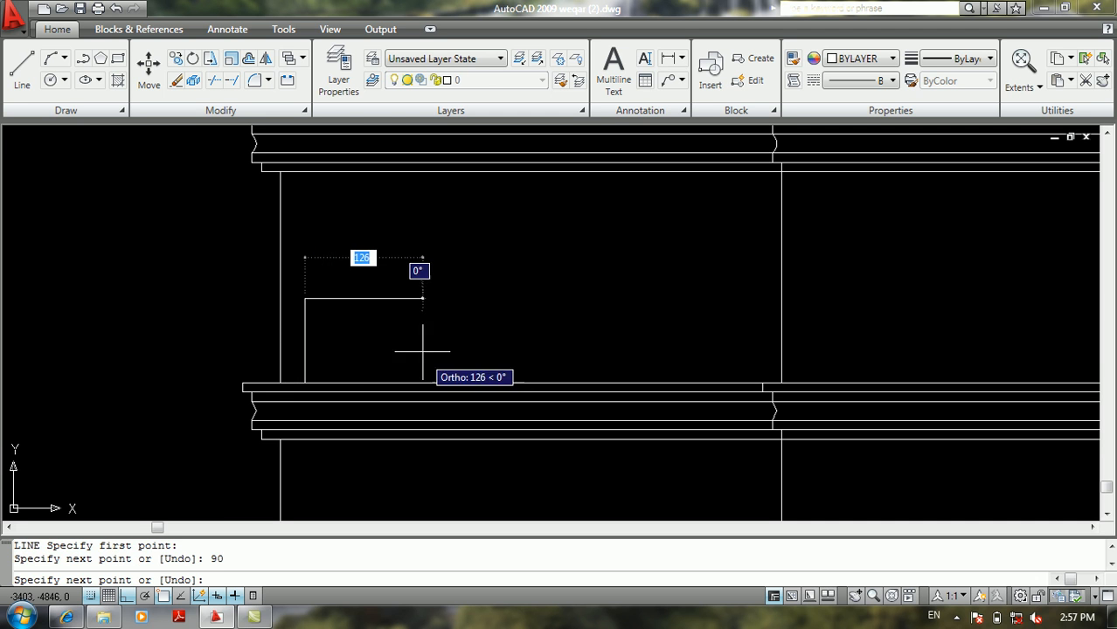
pyautogui.press('Return')
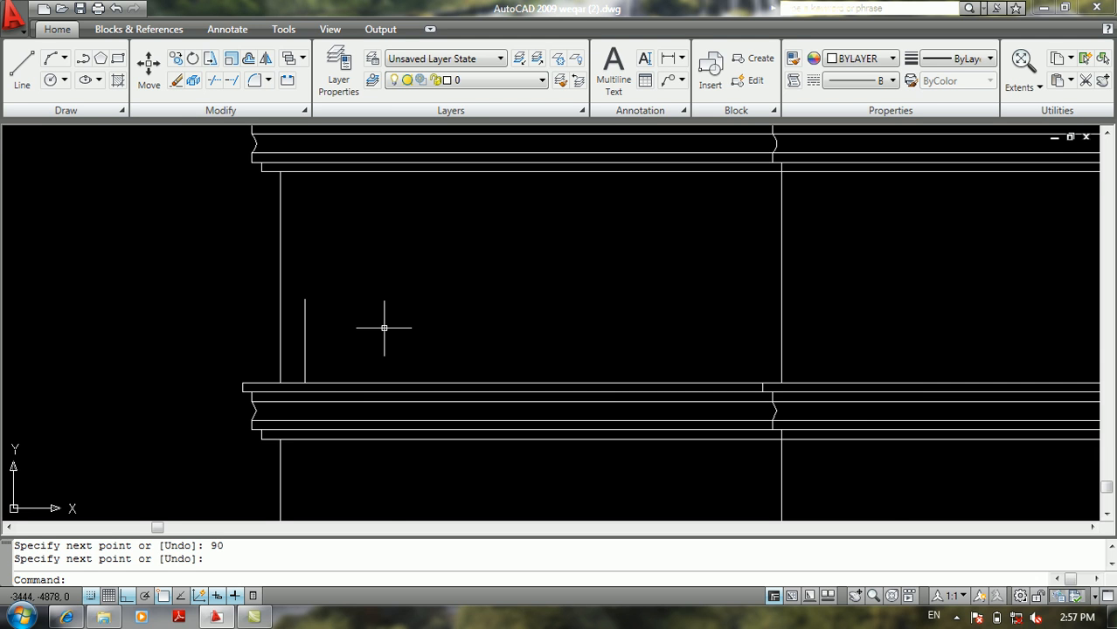
# Step: Copy the vertical line to the right from its lower end at distances of 40, 80, 120 and 160 units
pyautogui.moveTo(365, 338); pyautogui.dragTo(465, 337, button='middle')
pyautogui.write('co')
pyautogui.press('Return')
pyautogui.click(451, 315)
pyautogui.click(409, 332)
pyautogui.press('Return')
pyautogui.click(415, 381)
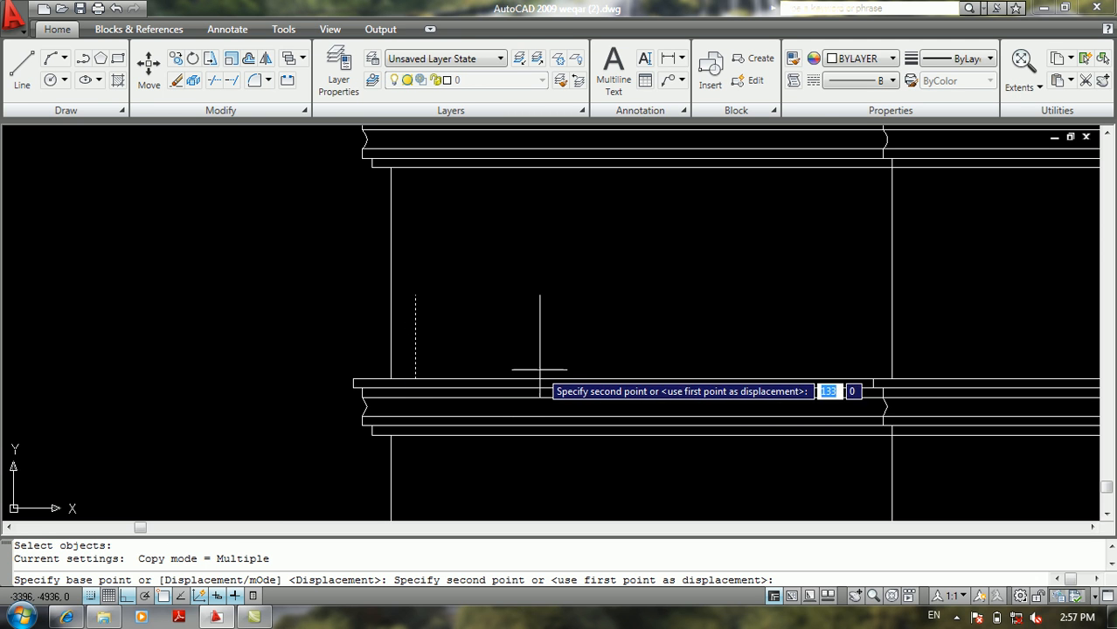
pyautogui.write('40')
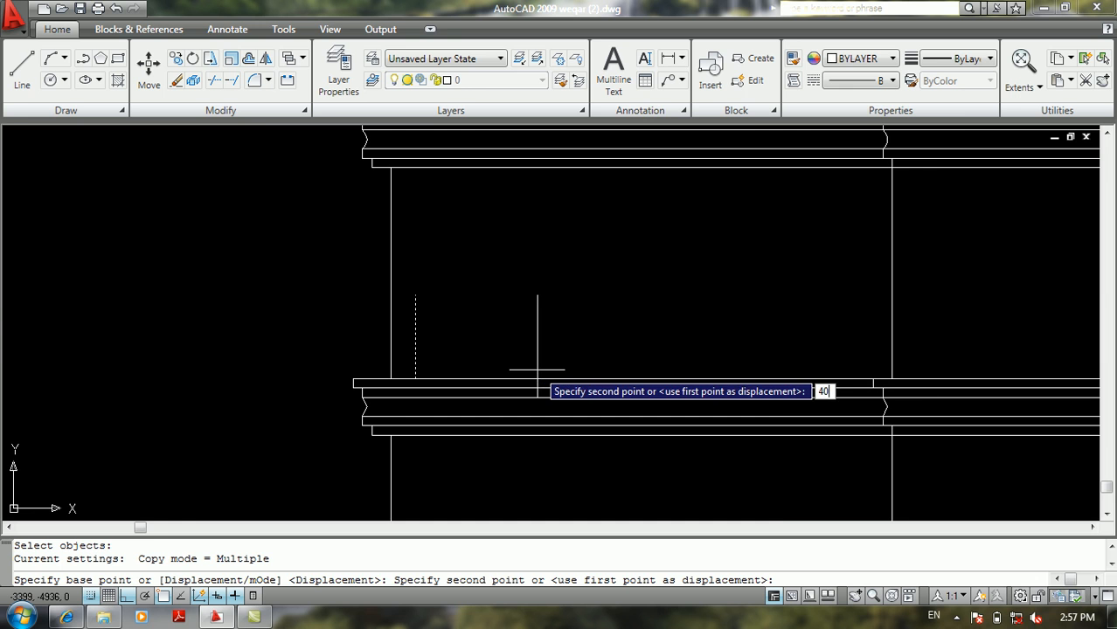
pyautogui.press('Return')
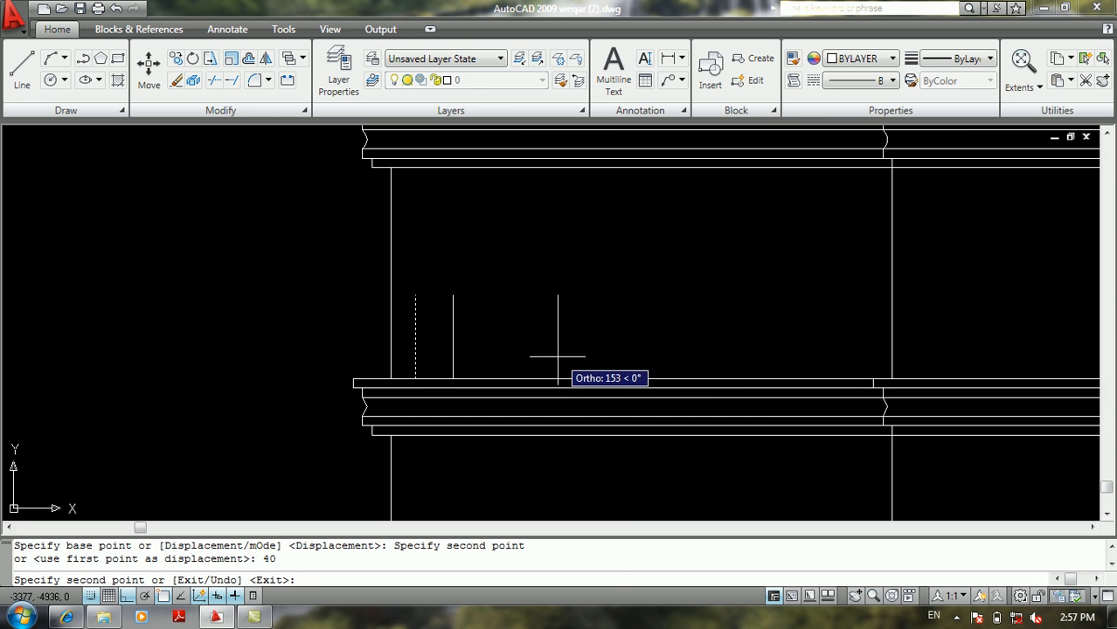
pyautogui.write('80')
pyautogui.press('Return')
pyautogui.write('120')
pyautogui.press('Return')
pyautogui.write('1')
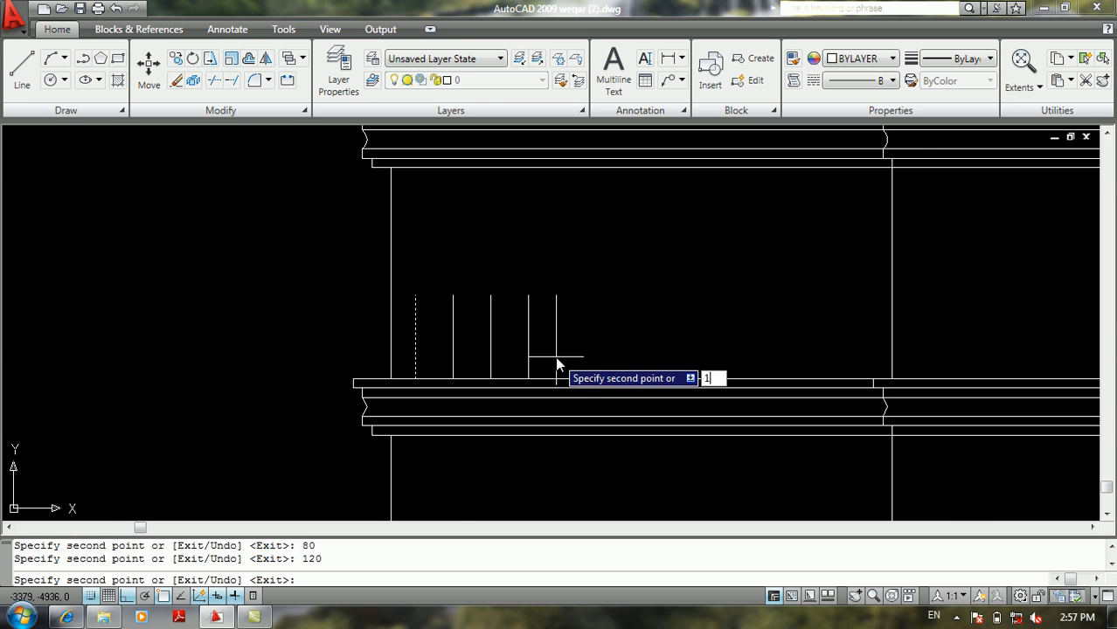
pyautogui.write('60')
pyautogui.press('Return')
pyautogui.press('Return')
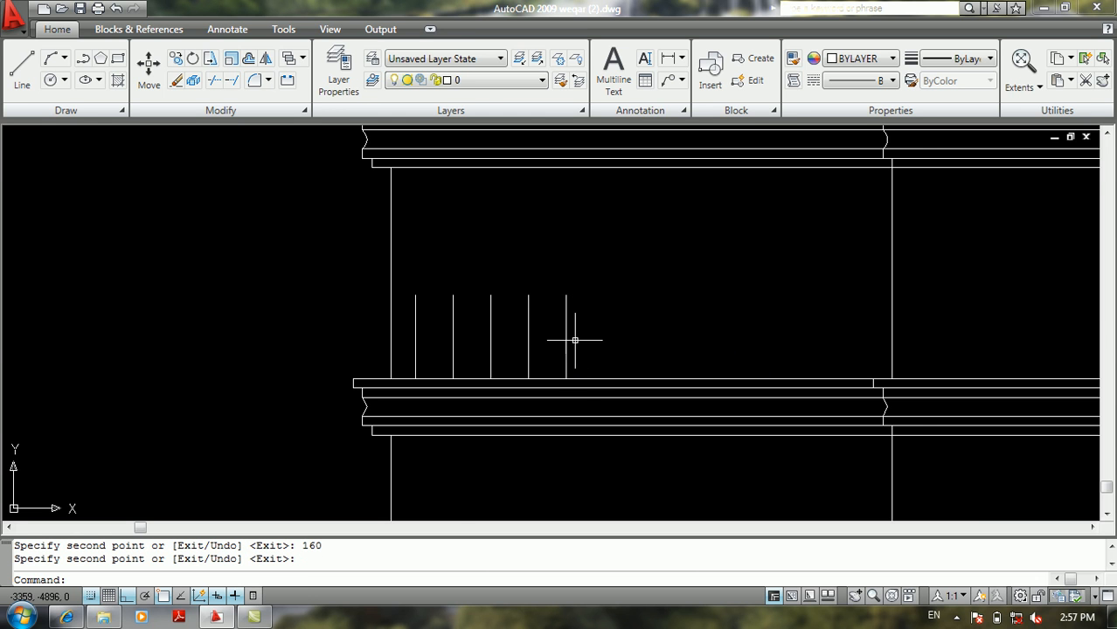
# Step: Copy the five vertical lines twice to the right, continuing the 40-unit spacing across the upper storey's leftmost bay
pyautogui.moveTo(573, 339); pyautogui.dragTo(656, 340, button='middle')
pyautogui.write('c')
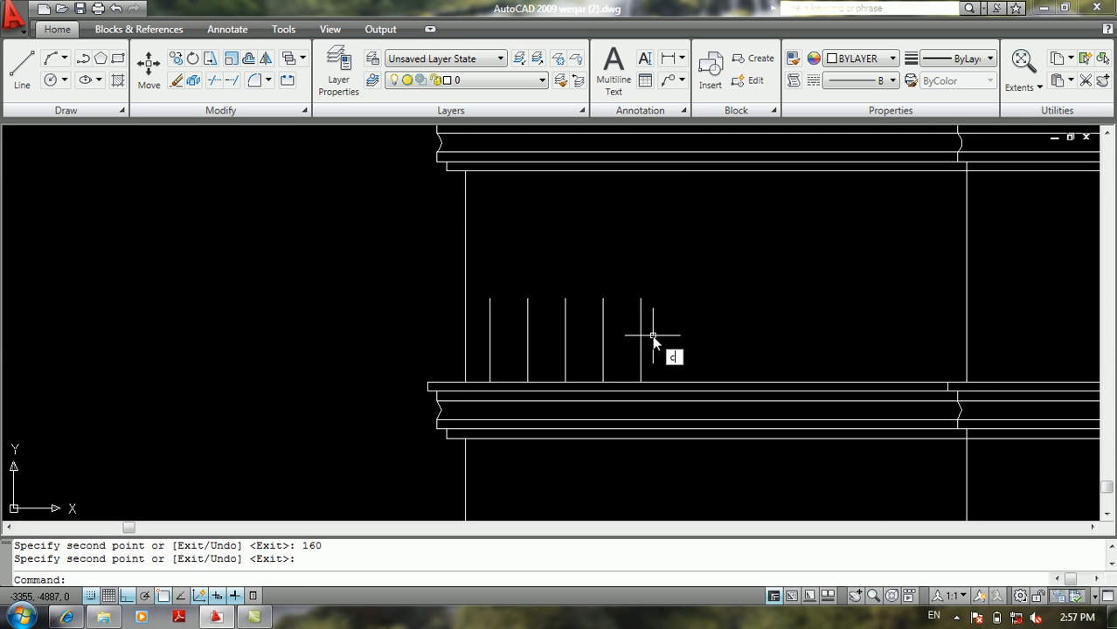
pyautogui.write('o')
pyautogui.press('Return')
pyautogui.click(677, 287)
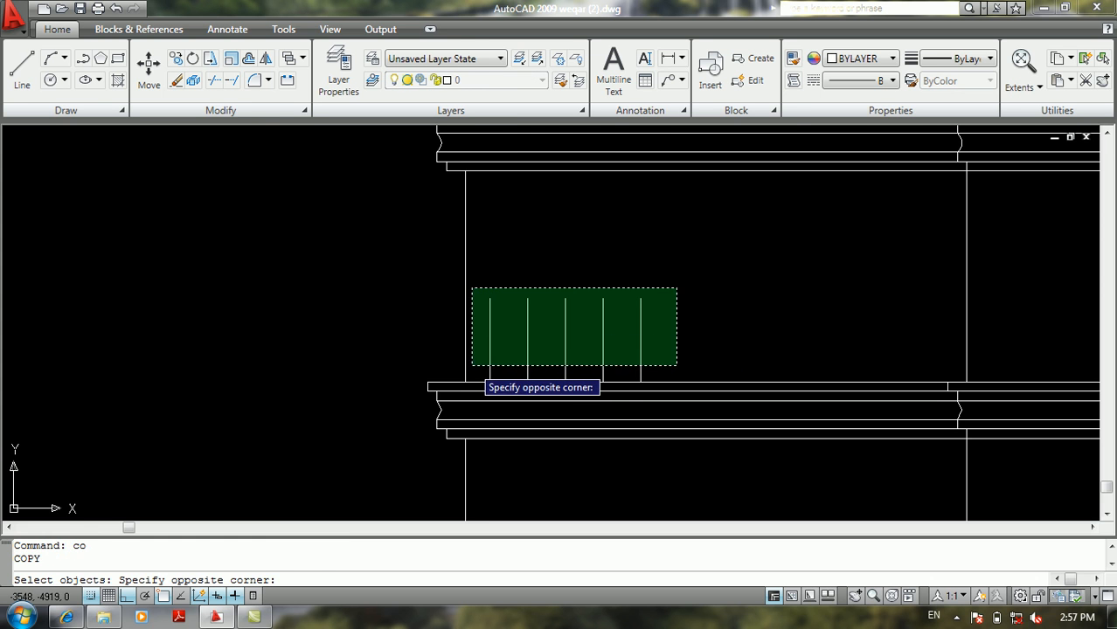
pyautogui.click(473, 365)
pyautogui.press('Return')
pyautogui.click(489, 382)
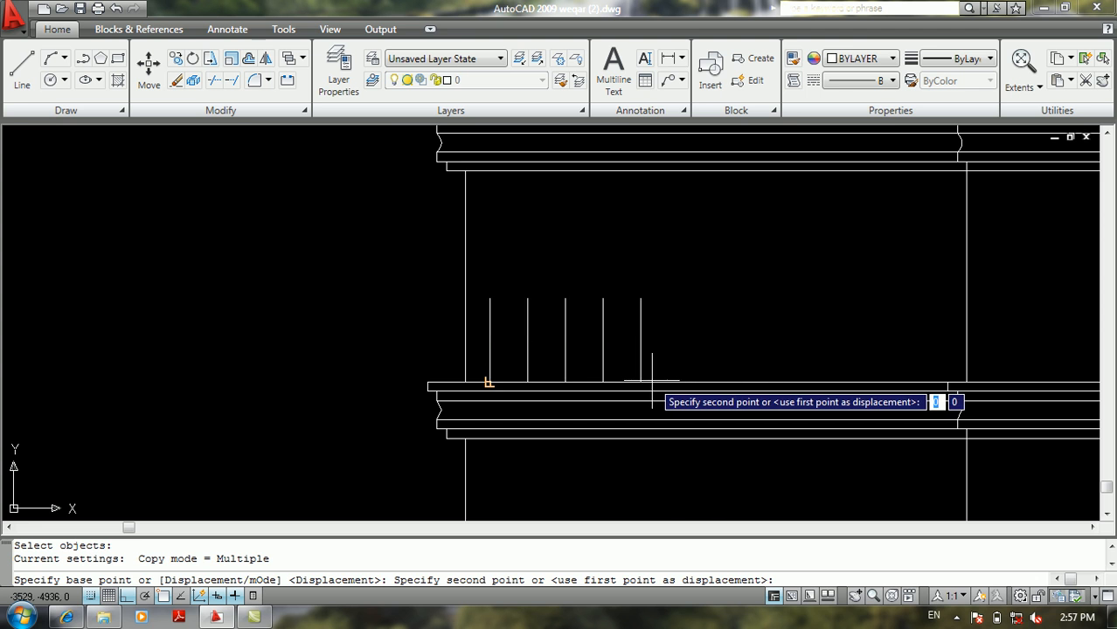
pyautogui.click(678, 382)
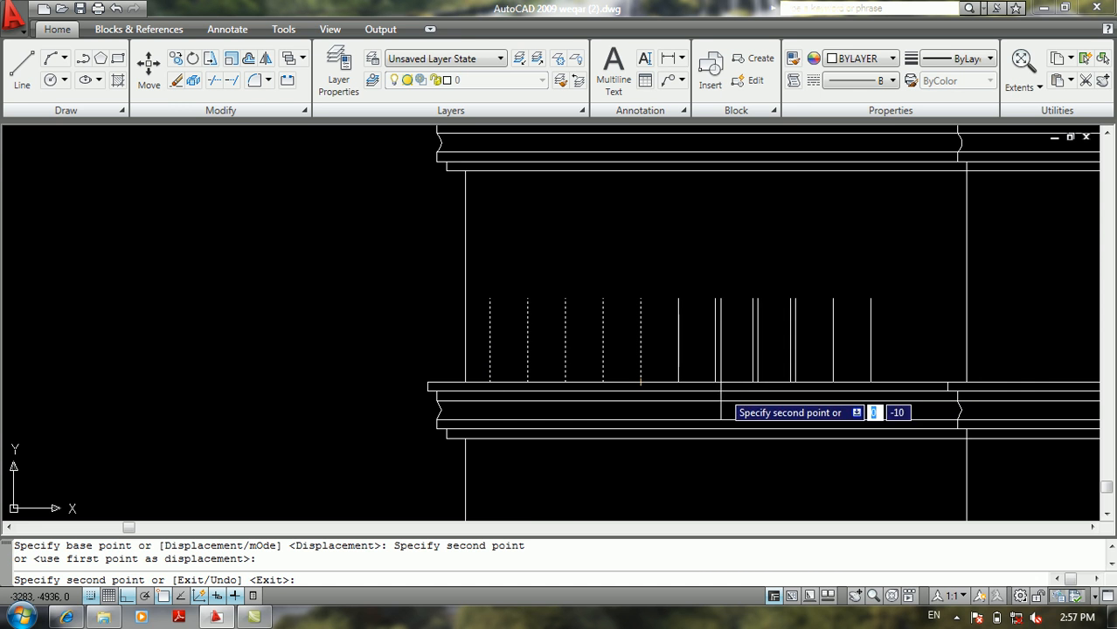
pyautogui.click(791, 382)
pyautogui.press('Return')
# Step: Draw a small rectangle about 9 units wide just above the first vertical line
pyautogui.scroll(-1, 906, 395)
pyautogui.moveTo(854, 388); pyautogui.dragTo(689, 382, button='middle')
pyautogui.scroll(1, 521, 303)
pyautogui.scroll(1, 521, 303)
pyautogui.moveTo(501, 307); pyautogui.dragTo(489, 277, button='middle')
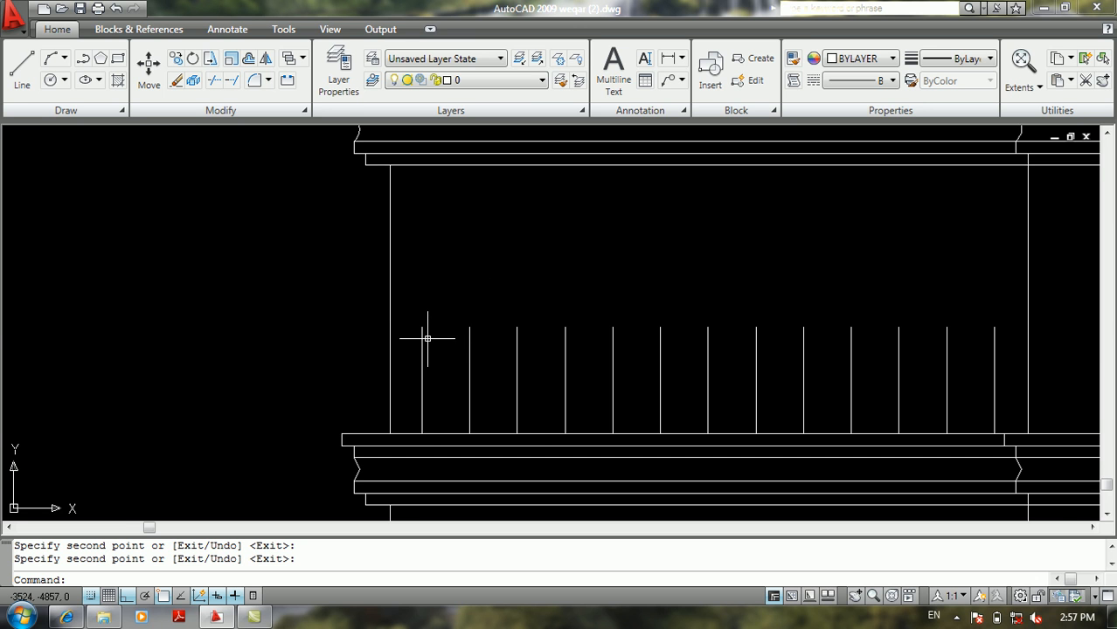
pyautogui.moveTo(428, 338); pyautogui.dragTo(477, 330, button='middle')
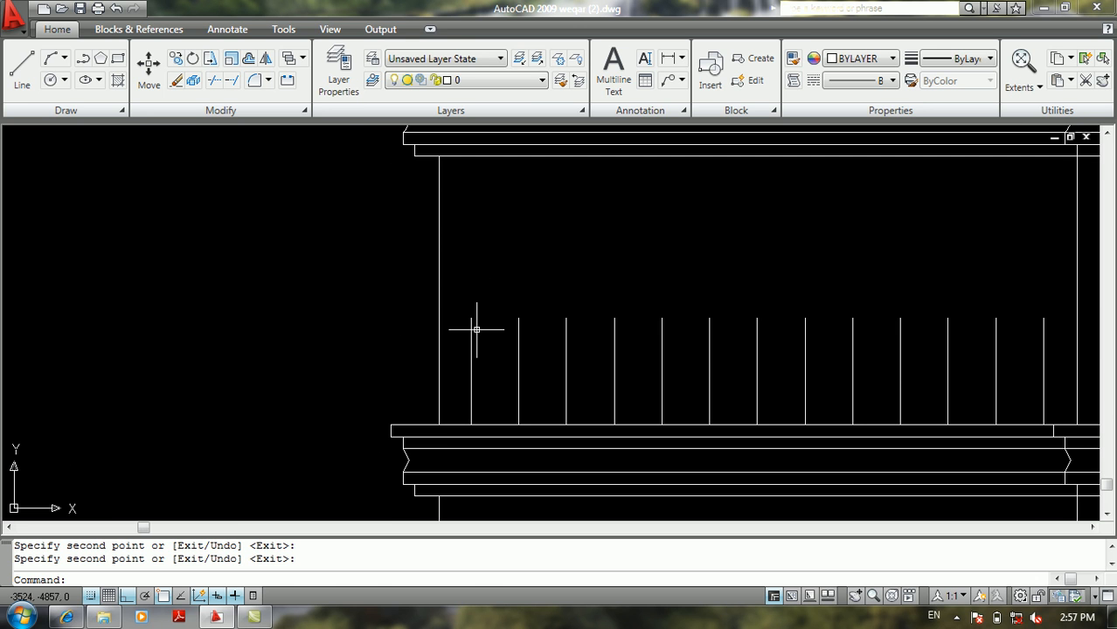
pyautogui.write('rec')
pyautogui.press('Return')
pyautogui.scroll(2, 467, 324)
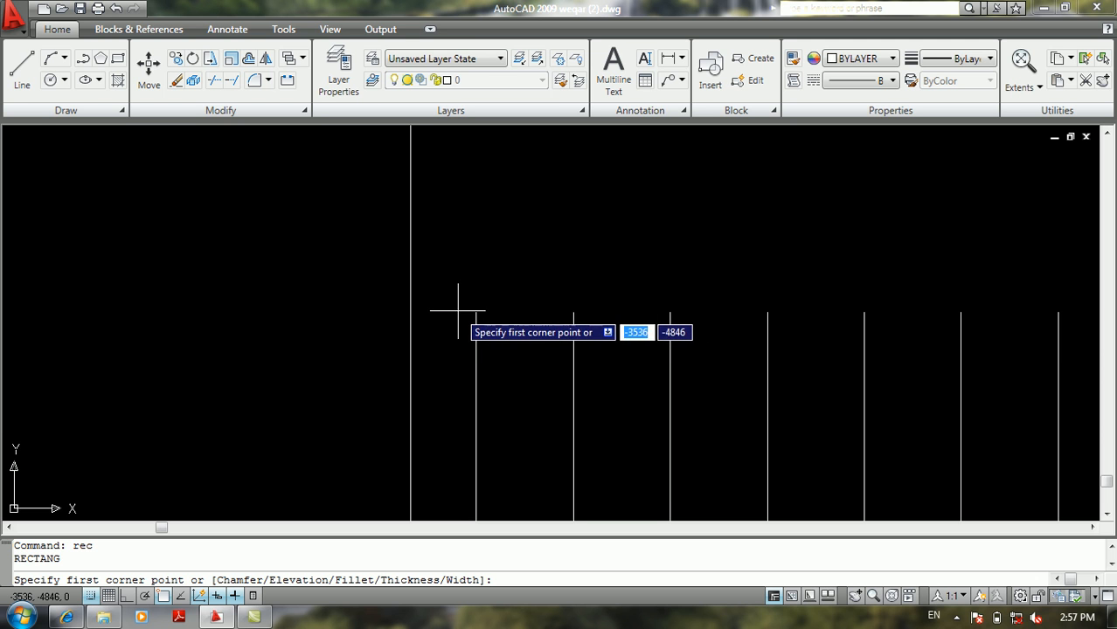
pyautogui.click(459, 258)
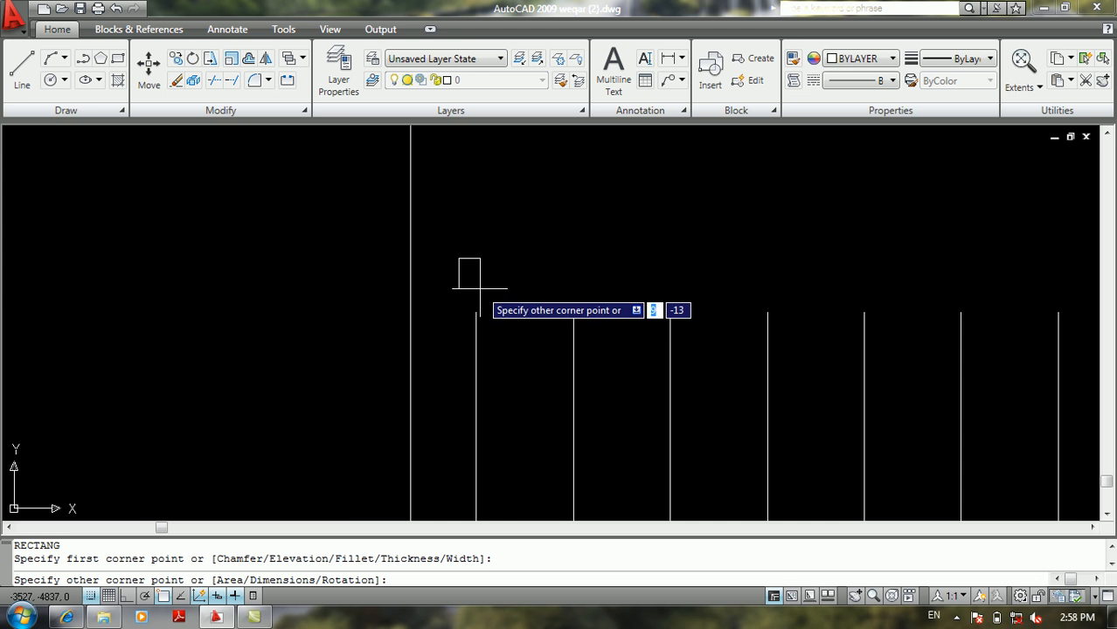
pyautogui.click(480, 282)
pyautogui.scroll(3, 474, 283)
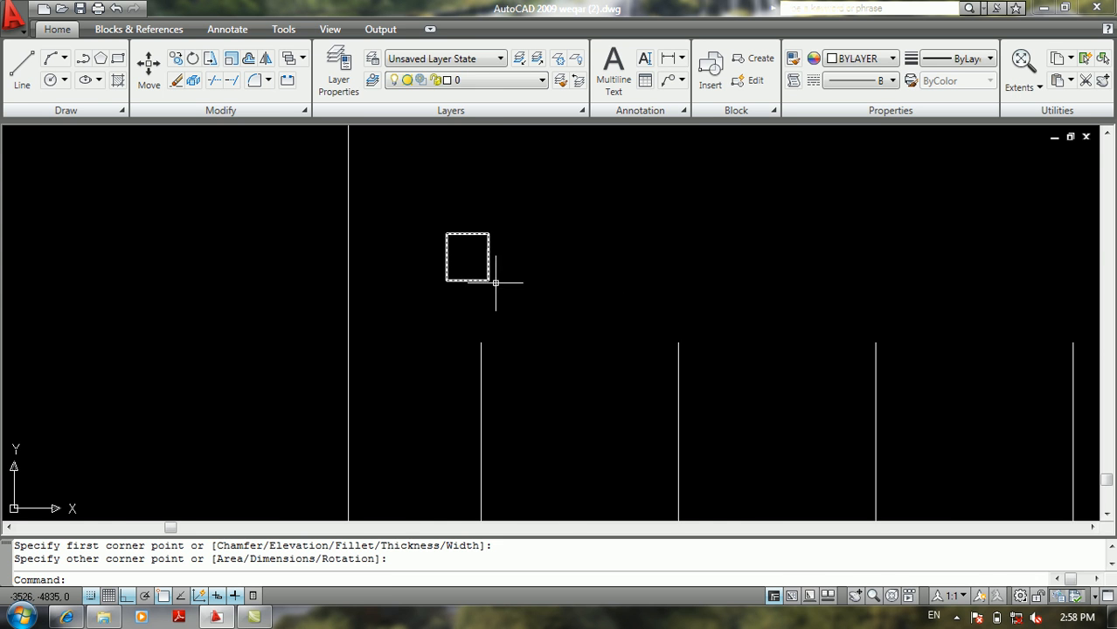
# Step: Move the small rectangle so the midpoint of its bottom edge sits on the top end of the first vertical line
pyautogui.press('Return')
pyautogui.click(530, 278)
pyautogui.click(491, 256)
pyautogui.press('Return')
pyautogui.click(518, 277)
pyautogui.click(519, 333)
# Step: Draw a three-point arc bulging downward between the rectangle's two bottom corners, with Ortho turned off
pyautogui.scroll(-1, 510, 295)
pyautogui.scroll(2, 507, 291)
pyautogui.moveTo(525, 268); pyautogui.dragTo(555, 243, button='middle')
pyautogui.write('a')
pyautogui.press('Return')
pyautogui.click(512, 319)
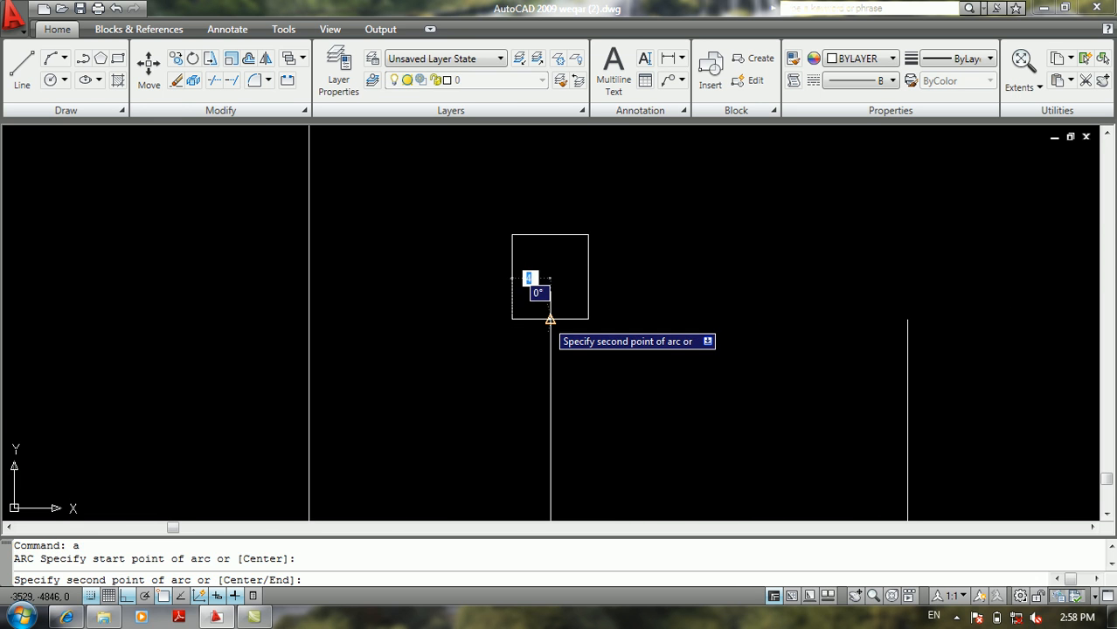
pyautogui.press('F8')
pyautogui.click(549, 341)
pyautogui.click(589, 319)
# Step: Trim away the rectangle's bottom edge above the arc
pyautogui.moveTo(556, 302); pyautogui.dragTo(600, 284, button='middle')
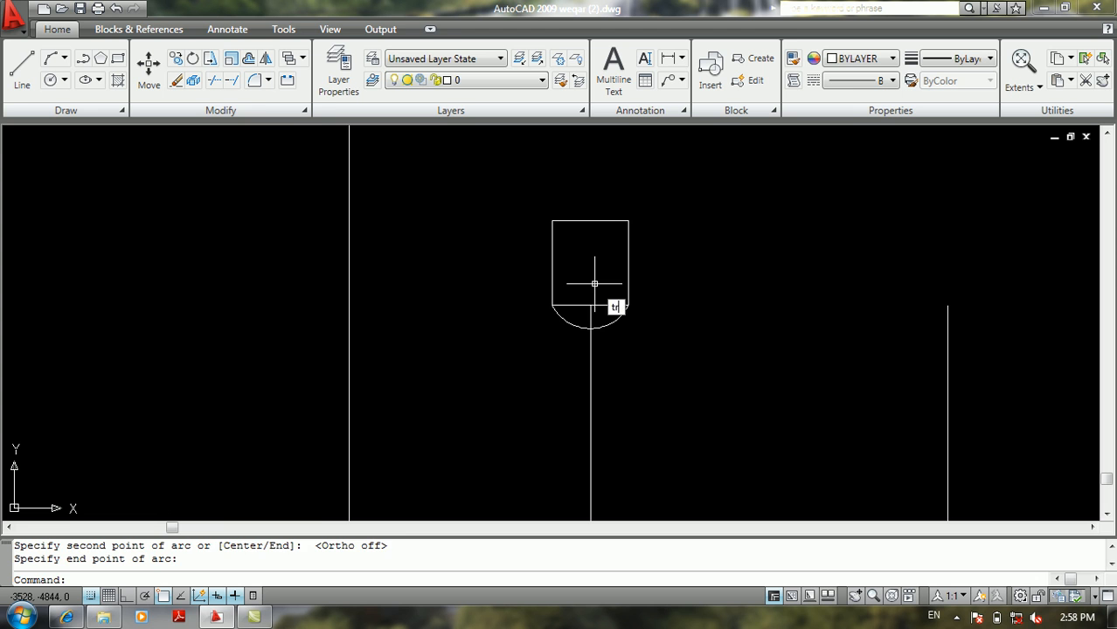
pyautogui.press('Return')
pyautogui.press('Return')
# Step: Draw a spline from the arc's left end through a point inside the rectangle to the midpoint of its top edge
pyautogui.scroll(-2, 581, 289)
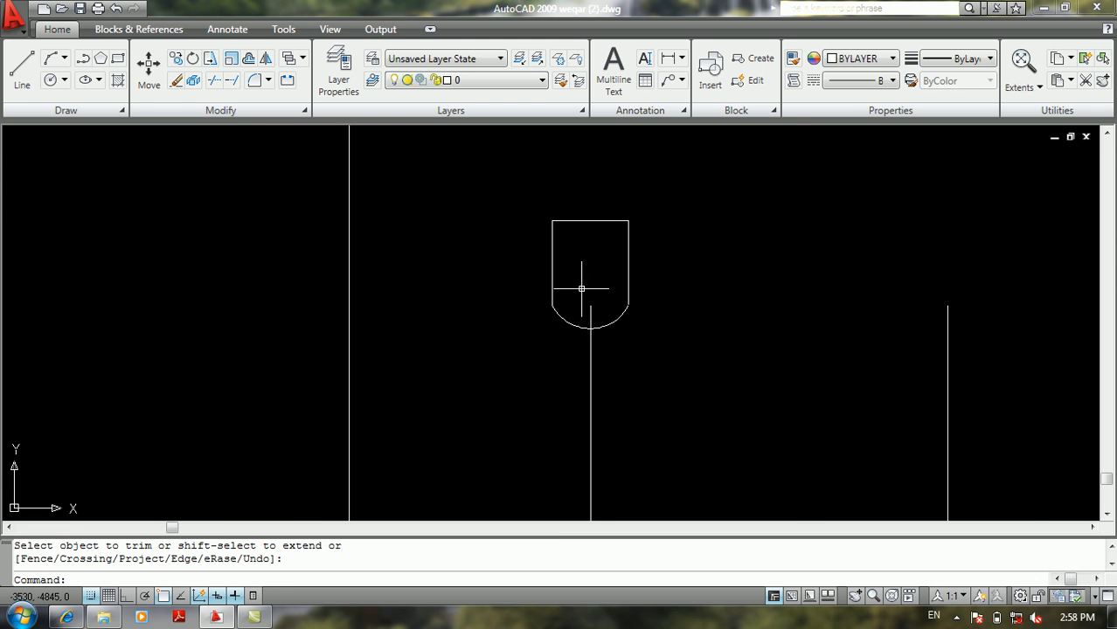
pyautogui.moveTo(584, 288); pyautogui.dragTo(628, 288, button='middle')
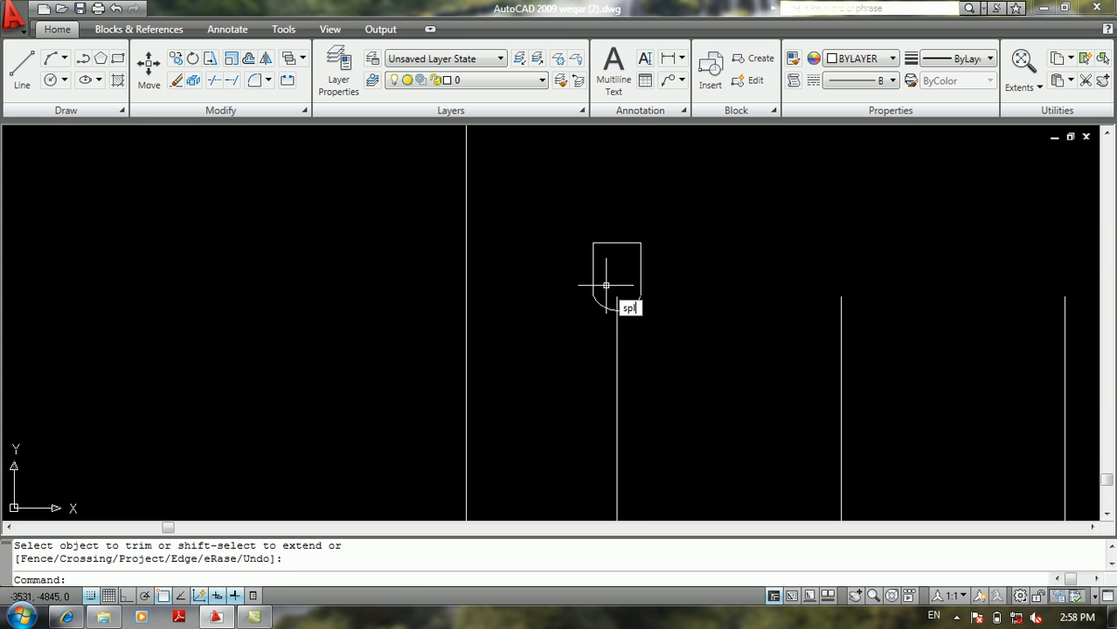
pyautogui.press('Return')
pyautogui.click(592, 293)
pyautogui.click(601, 272)
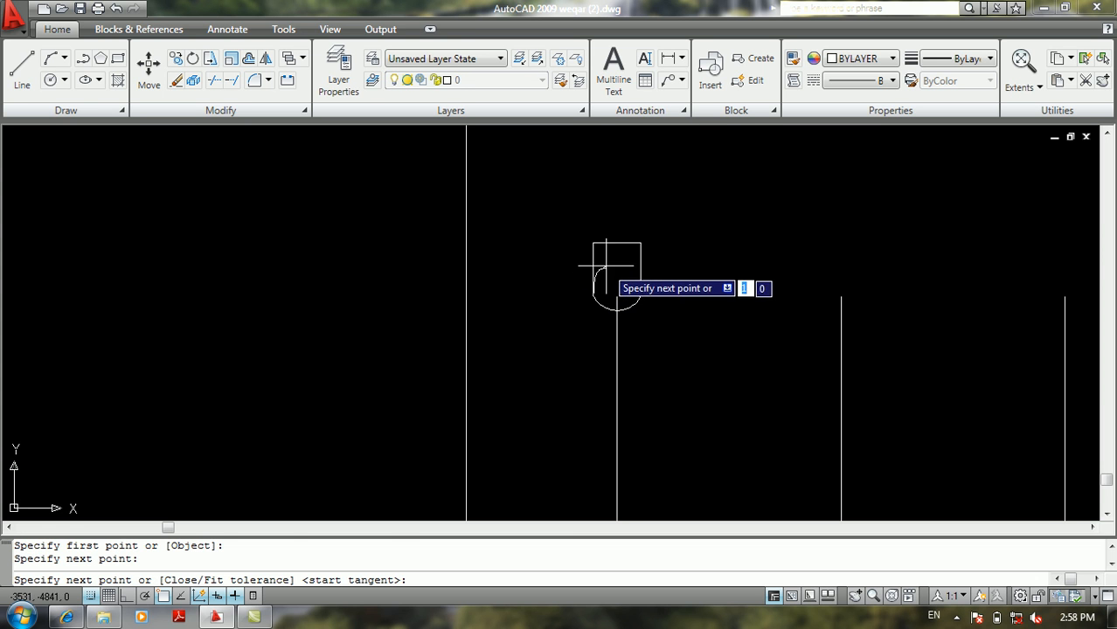
pyautogui.click(618, 244)
pyautogui.press('Return')
pyautogui.press('Return')
pyautogui.press('Return')
# Step: Mirror the spline about the vertical axis through the midpoint of the rectangle's top edge, keeping the original
pyautogui.scroll(3, 612, 274)
pyautogui.moveTo(600, 303); pyautogui.dragTo(597, 307, button='middle')
pyautogui.write('mi')
pyautogui.press('Return')
pyautogui.click(594, 280)
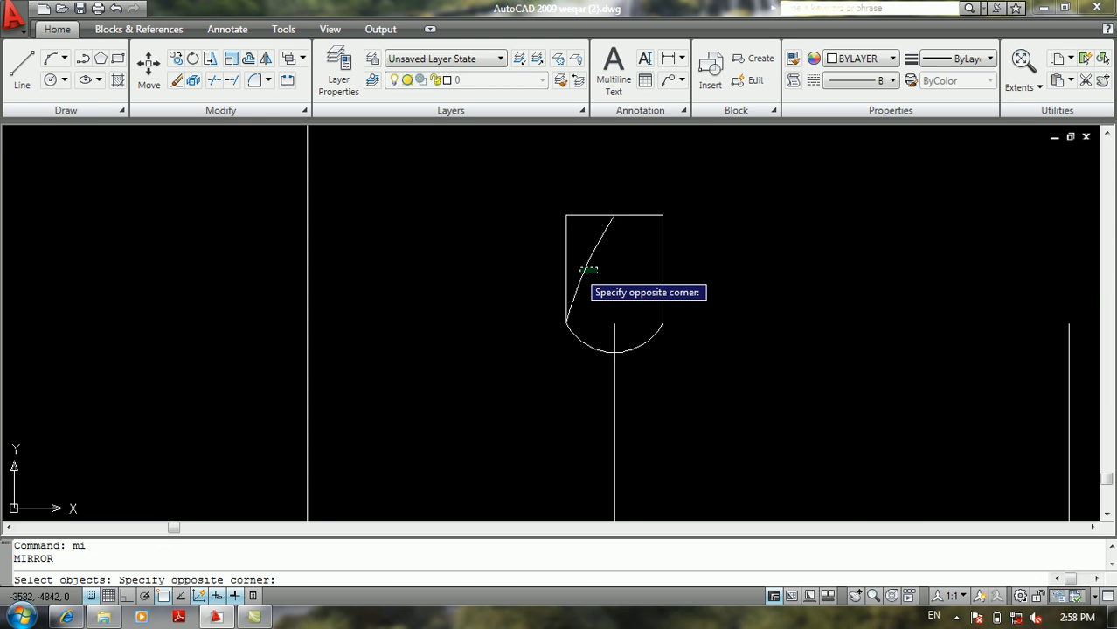
pyautogui.click(588, 268)
pyautogui.press('Return')
pyautogui.click(615, 214)
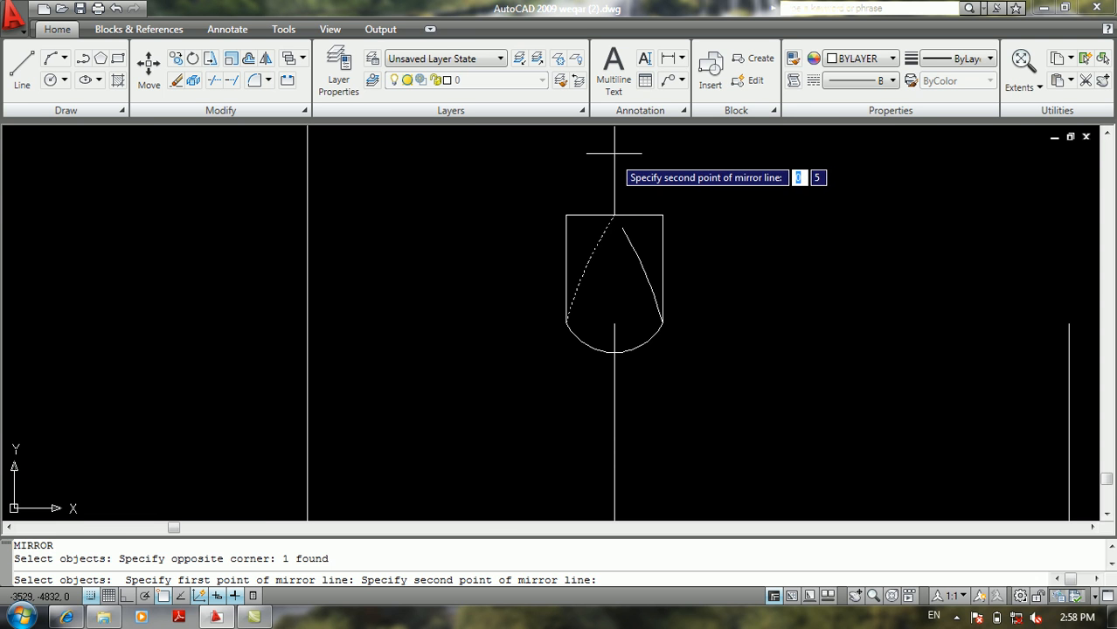
pyautogui.click(615, 155)
pyautogui.press('Return')
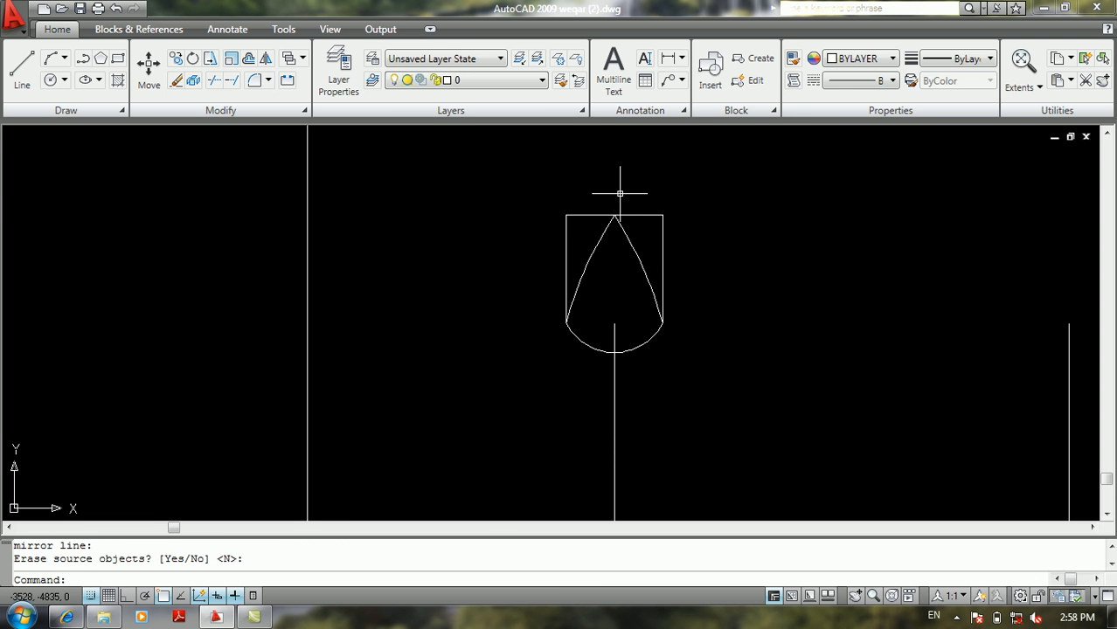
# Step: Trim and erase the rectangle's remaining top and side edges, leaving only the two splines and the arc
pyautogui.press('Return')
pyautogui.press('Return')
pyautogui.click(667, 193)
pyautogui.click(647, 224)
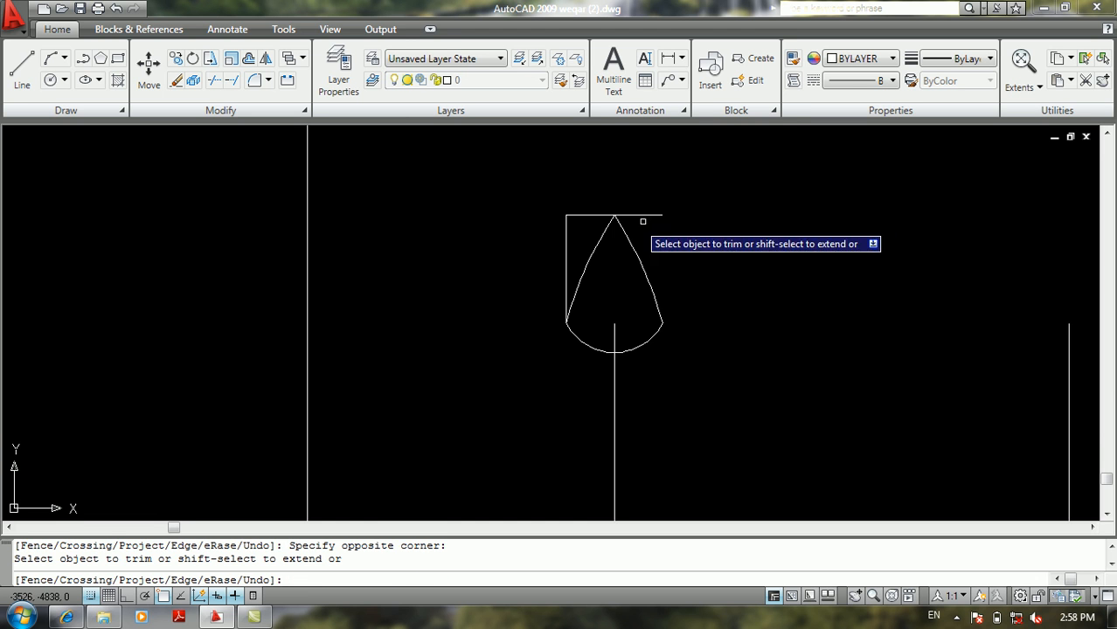
pyautogui.click(586, 204)
pyautogui.click(549, 234)
pyautogui.click(581, 232)
pyautogui.click(546, 250)
pyautogui.press('Return')
pyautogui.click(562, 250)
pyautogui.click(568, 233)
pyautogui.click(571, 230)
pyautogui.click(549, 242)
pyautogui.press('Delete')
pyautogui.click(648, 193)
pyautogui.click(646, 225)
# Step: Move the splines and arc upward so the arc's lowest point sits on the top end of the first railing bar
pyautogui.scroll(-4, 634, 236)
pyautogui.scroll(5, 620, 261)
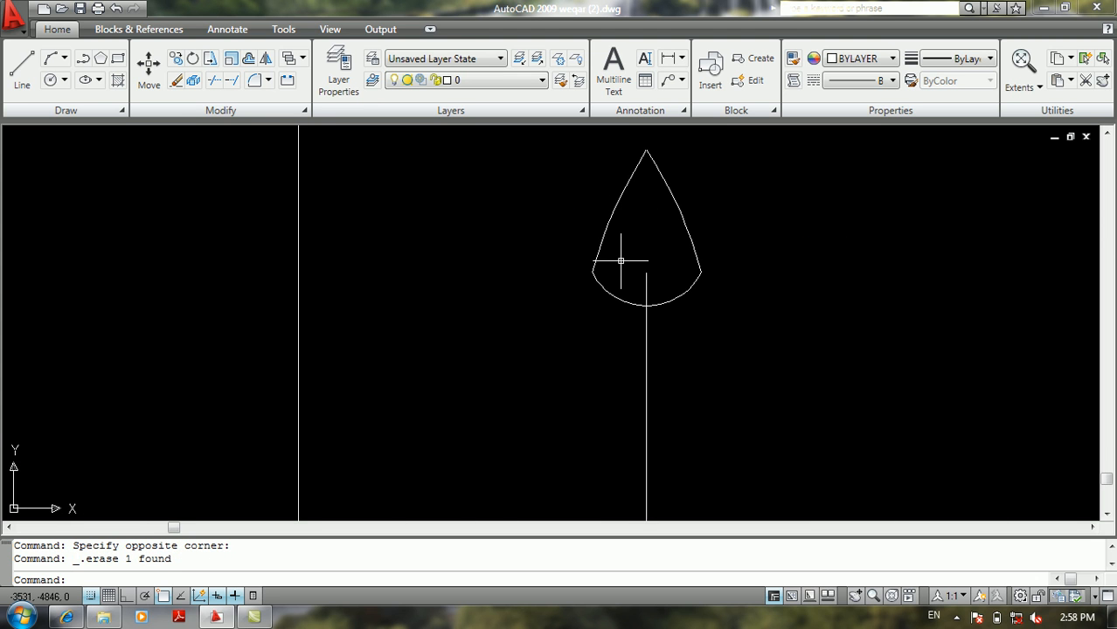
pyautogui.press('Return')
pyautogui.click(713, 226)
pyautogui.click(572, 244)
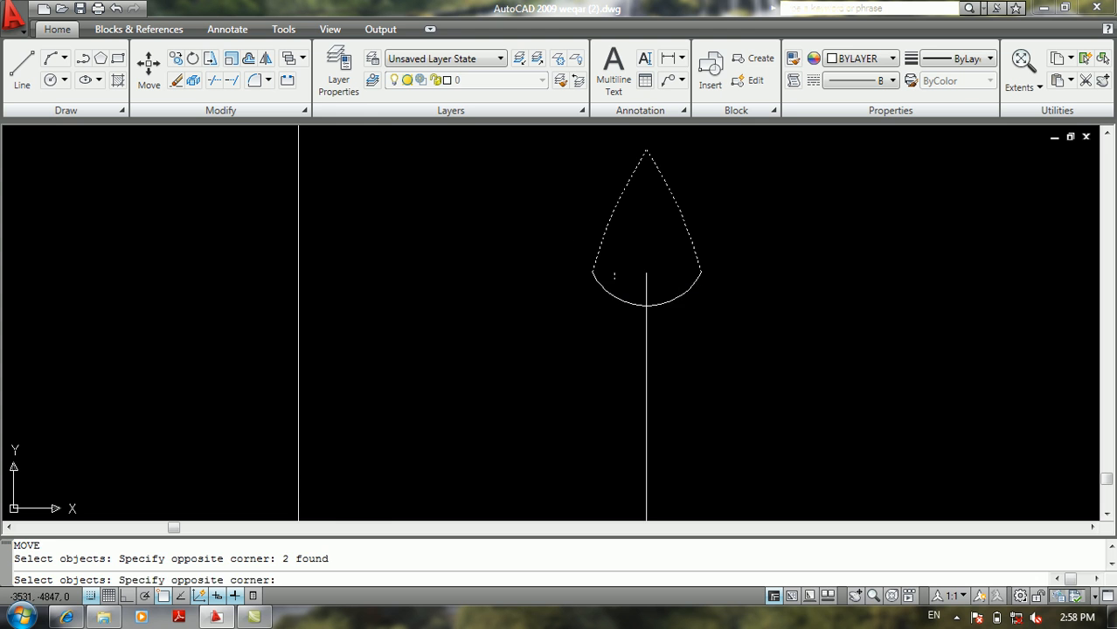
pyautogui.click(614, 272)
pyautogui.click(582, 318)
pyautogui.press('Return')
pyautogui.click(645, 306)
pyautogui.click(648, 300)
pyautogui.scroll(-3, 647, 313)
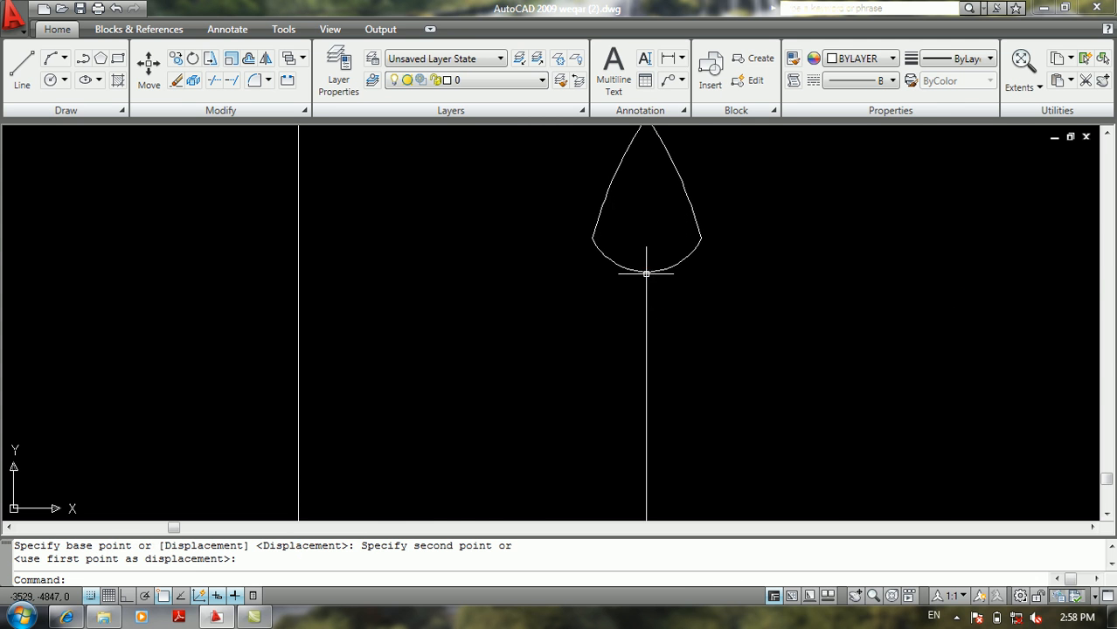
# Step: Draw a horizontal rail line across the upper part of all the railing bars, extending past the wing's inner wall line
pyautogui.scroll(-4, 691, 317)
pyautogui.scroll(3, 617, 312)
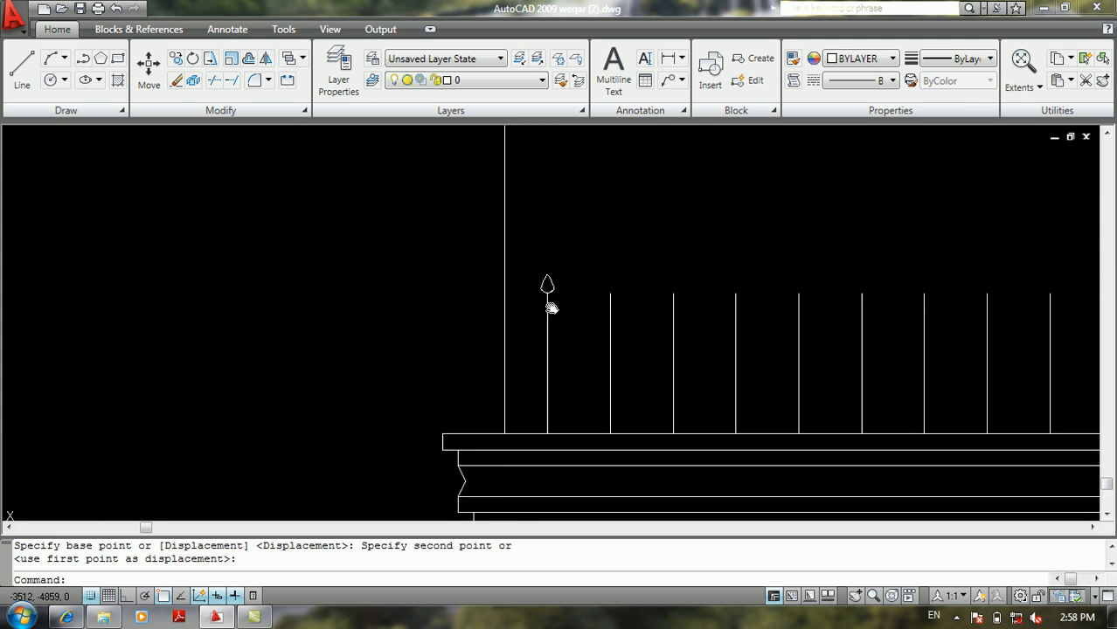
pyautogui.scroll(-4, 547, 307)
pyautogui.scroll(6, 525, 309)
pyautogui.scroll(-4, 505, 310)
pyautogui.scroll(3, 505, 311)
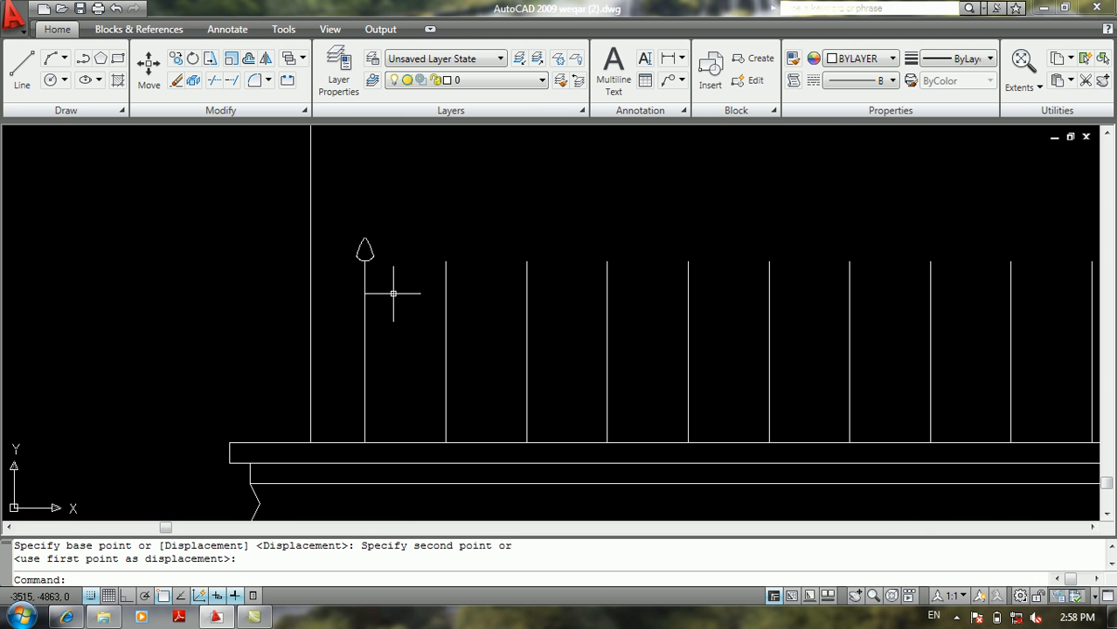
pyautogui.write('l')
pyautogui.press('Return')
pyautogui.click(341, 297)
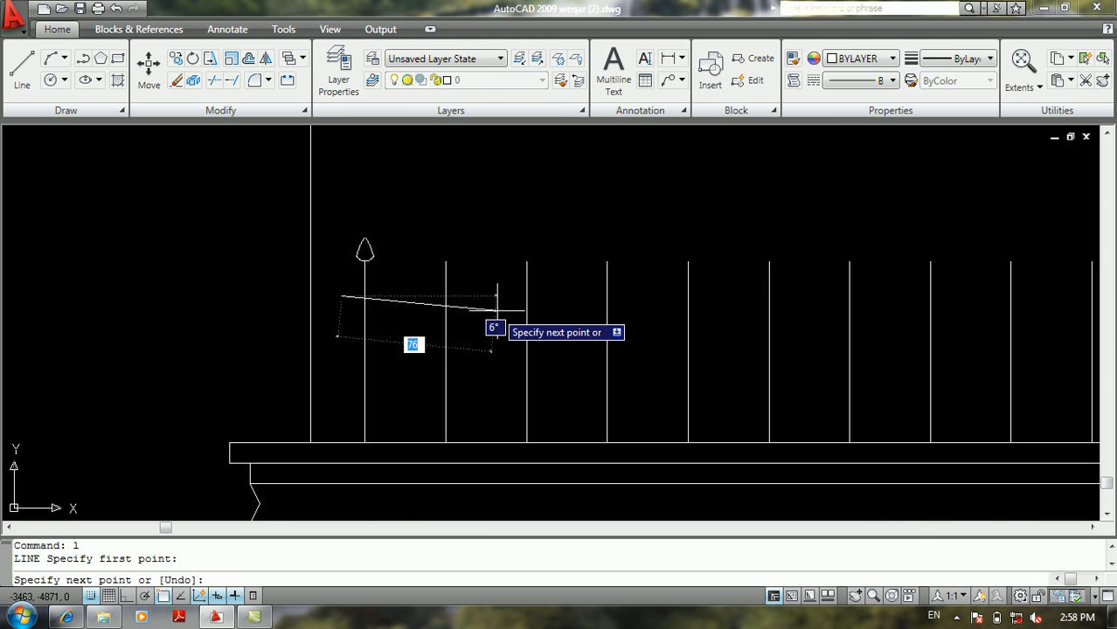
pyautogui.scroll(-4, 870, 317)
pyautogui.moveTo(1017, 307); pyautogui.dragTo(772, 317, button='middle')
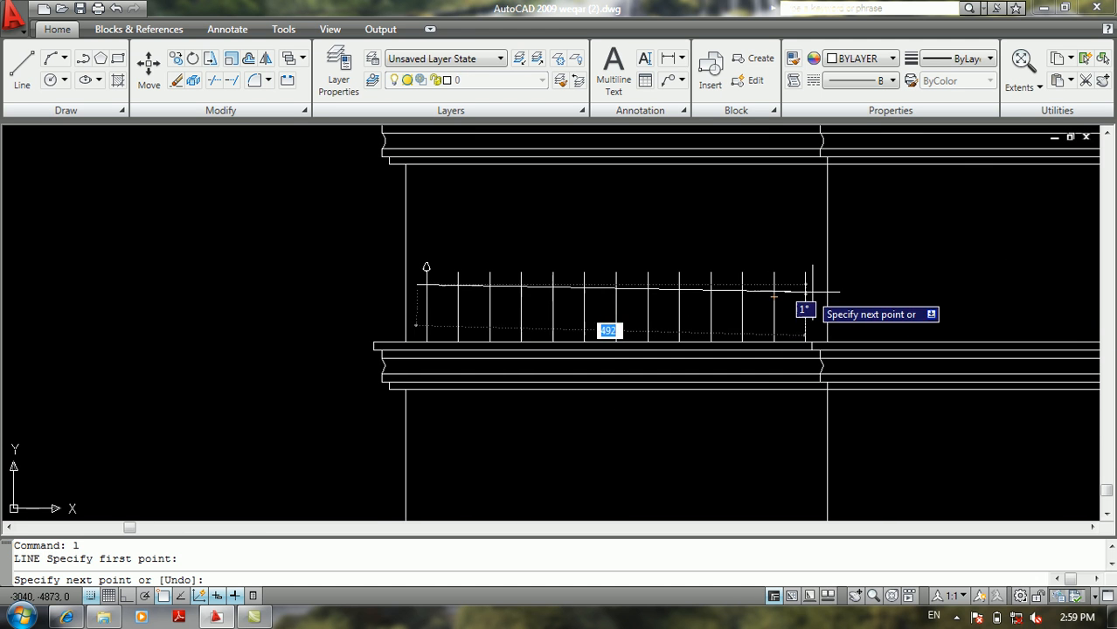
pyautogui.click(878, 285)
pyautogui.press('Return')
pyautogui.scroll(3, 481, 294)
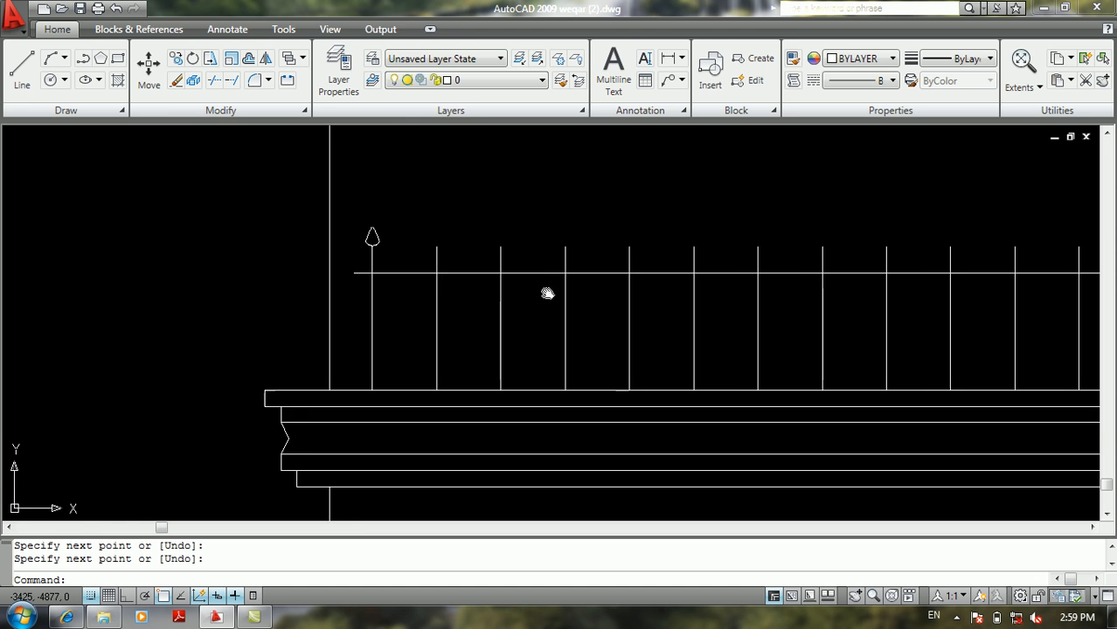
pyautogui.moveTo(547, 294); pyautogui.dragTo(570, 288, button='middle')
pyautogui.write('l')
pyautogui.press('Return')
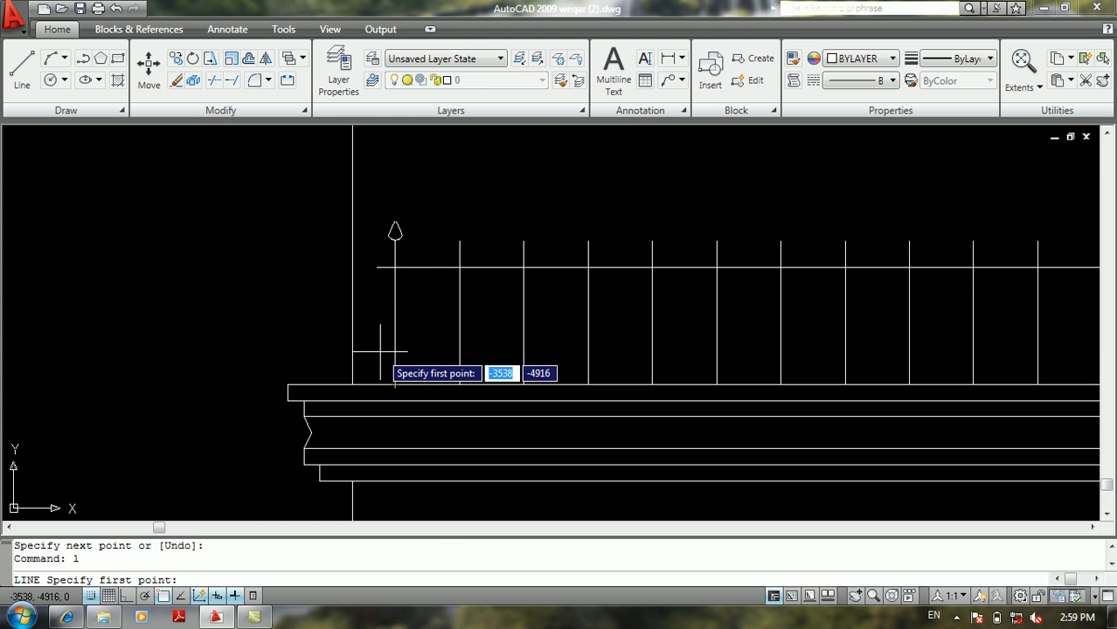
pyautogui.press('Escape')
# Step: Mirror the horizontal rail line about a horizontal axis through the first bar's midpoint with Ortho on, keeping the original
pyautogui.write('mi')
pyautogui.press('Return')
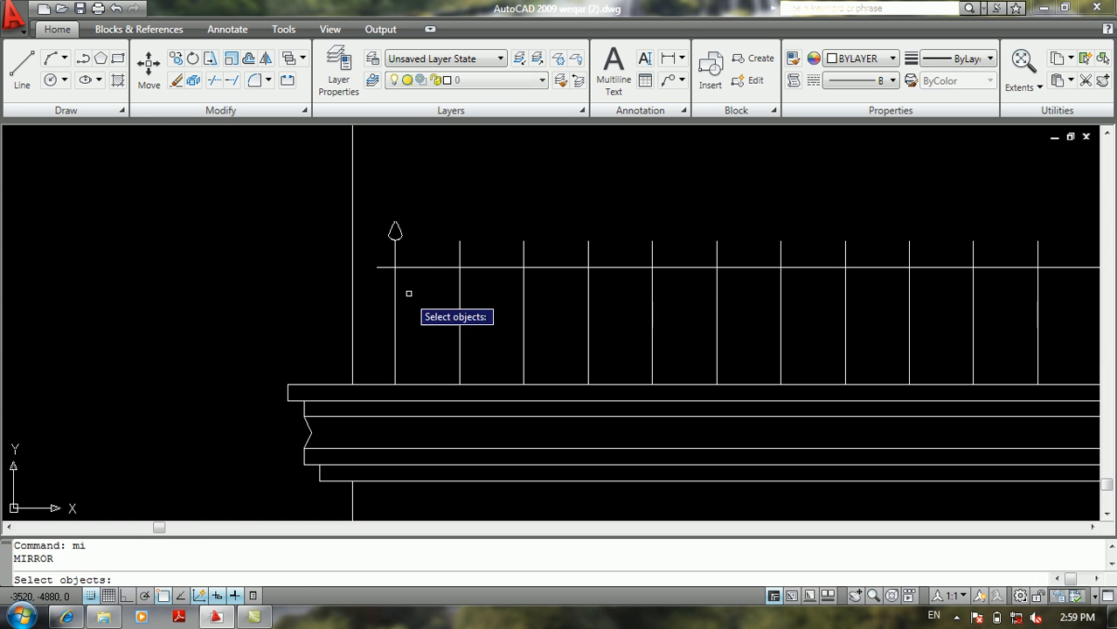
pyautogui.click(432, 267)
pyautogui.press('Return')
pyautogui.click(395, 312)
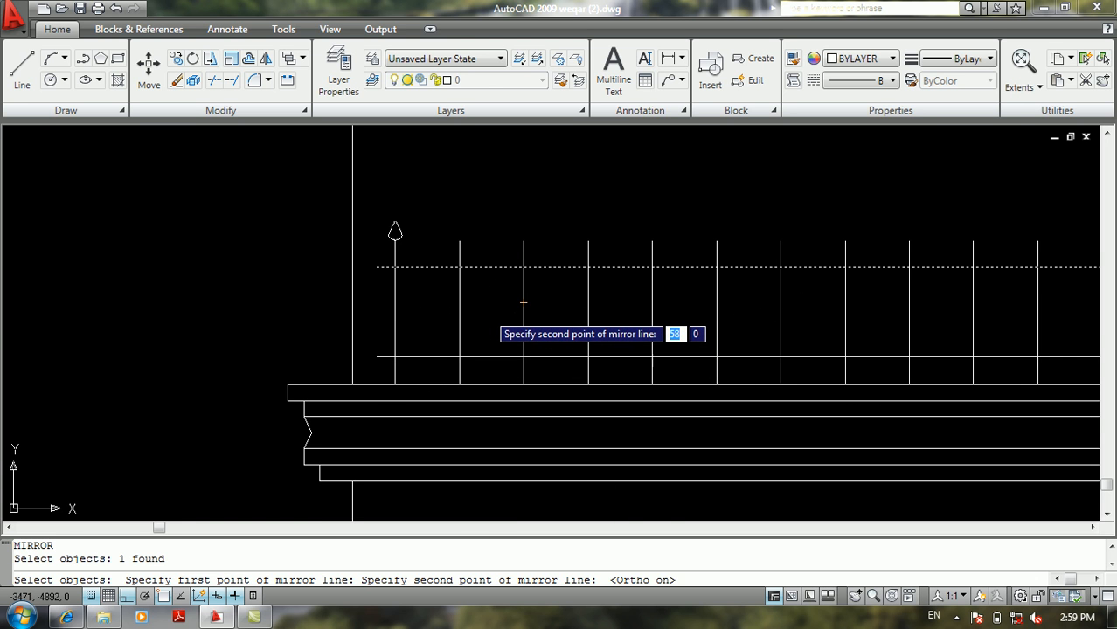
pyautogui.click(492, 312)
pyautogui.press('Return')
# Step: Examine the railing above the left wing's cornice and the windows along the rest of the front elevation
pyautogui.scroll(-3, 491, 312)
pyautogui.scroll(2, 425, 344)
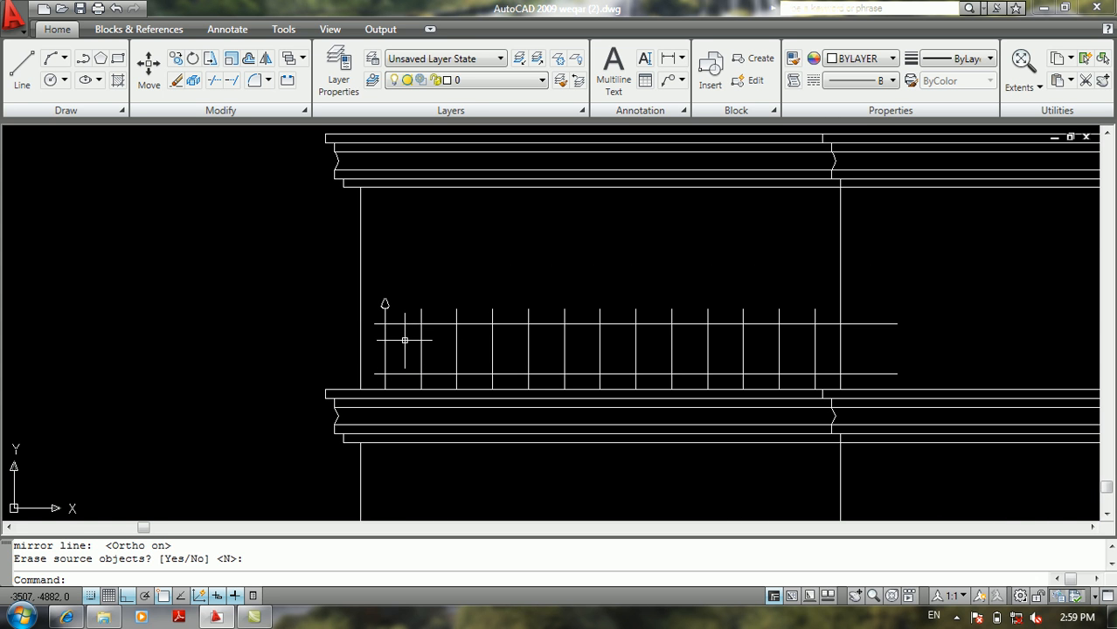
pyautogui.scroll(2, 397, 348)
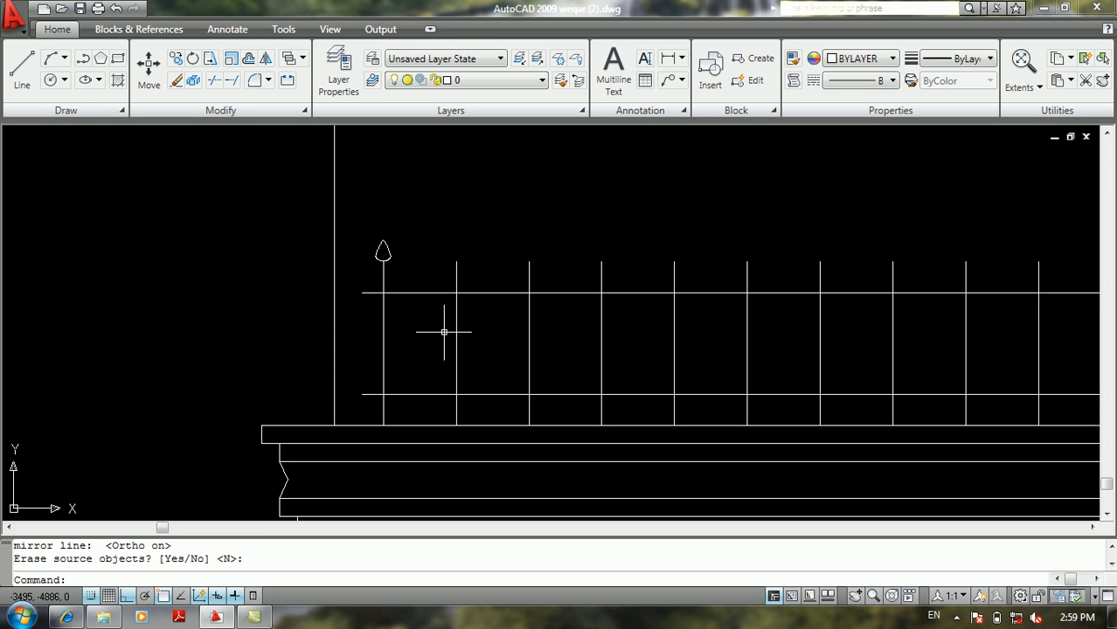
pyautogui.scroll(-3, 444, 332)
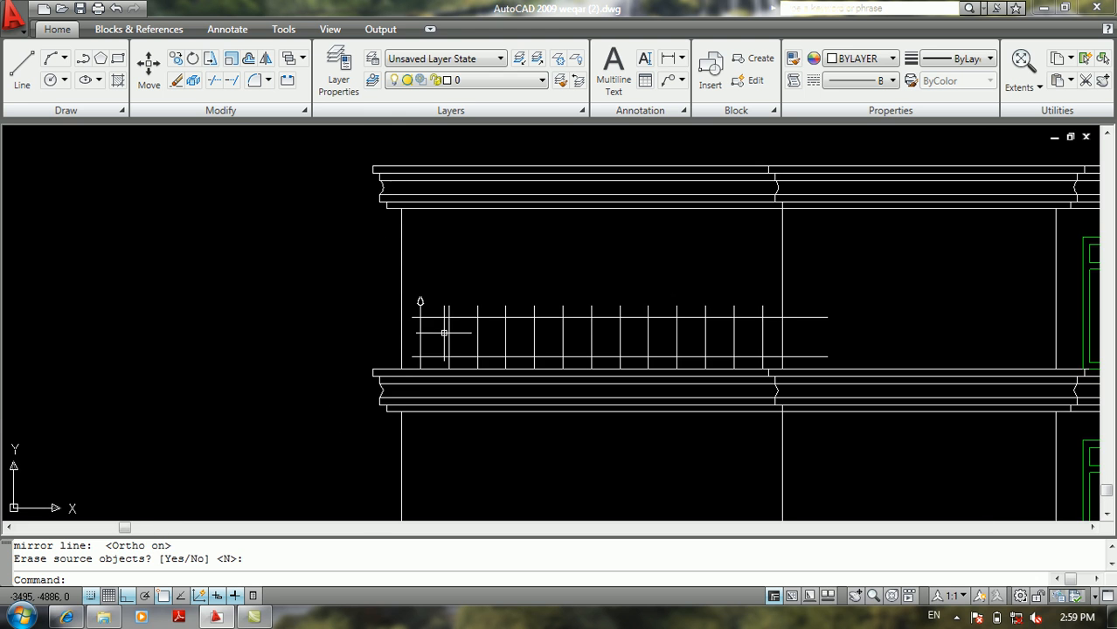
pyautogui.scroll(3, 474, 321)
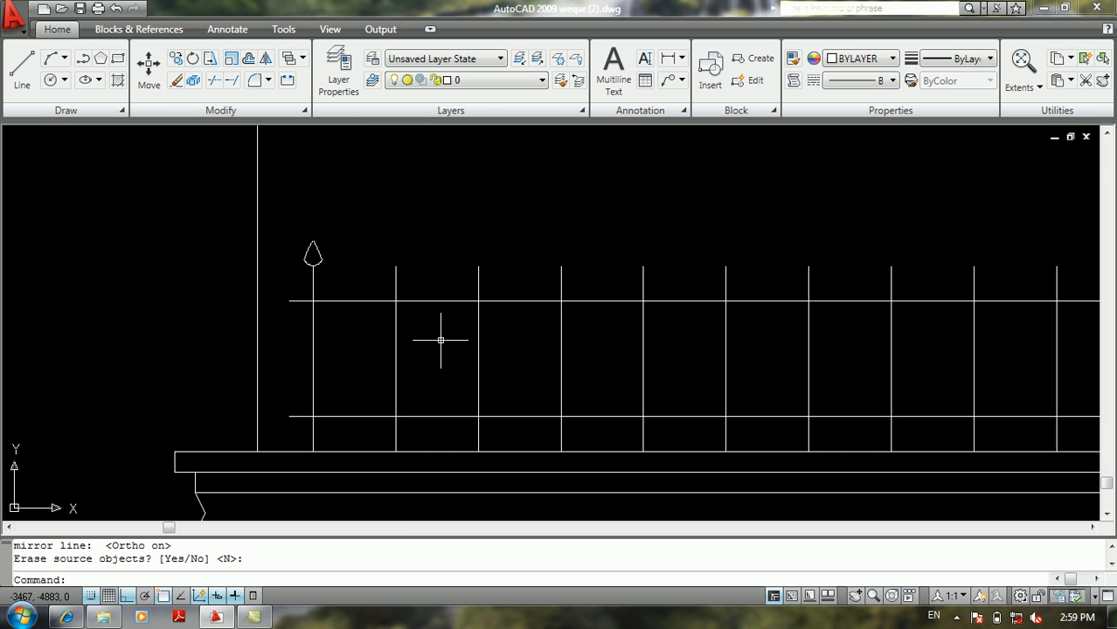
pyautogui.scroll(-4, 384, 344)
pyautogui.moveTo(376, 344); pyautogui.dragTo(583, 326, button='middle')
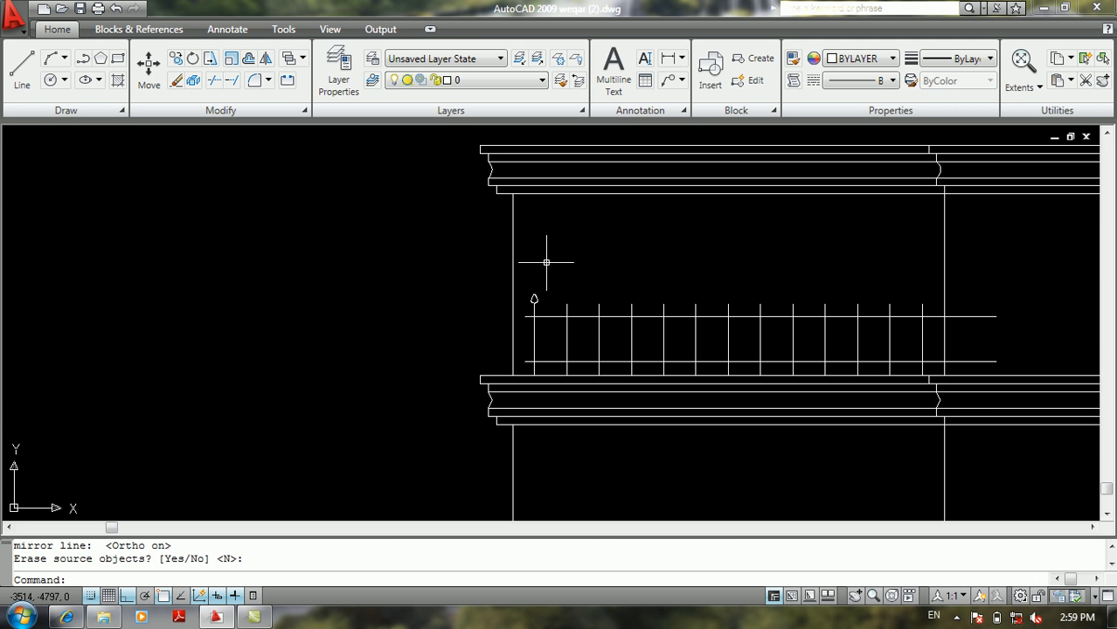
pyautogui.scroll(-2, 511, 223)
pyautogui.scroll(-3, 511, 223)
pyautogui.moveTo(667, 269); pyautogui.dragTo(551, 281, button='middle')
pyautogui.scroll(4, 551, 282)
pyautogui.scroll(-1, 898, 330)
pyautogui.scroll(-2, 598, 282)
pyautogui.moveTo(878, 308); pyautogui.dragTo(474, 281, button='middle')
pyautogui.scroll(5, 473, 281)
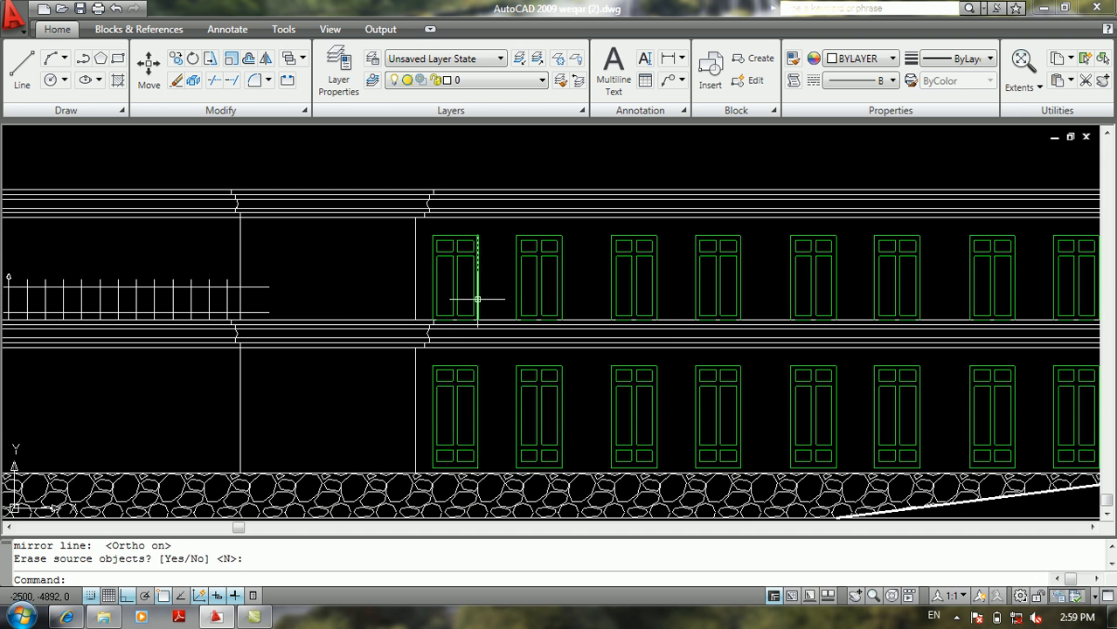
pyautogui.scroll(-2, 435, 309)
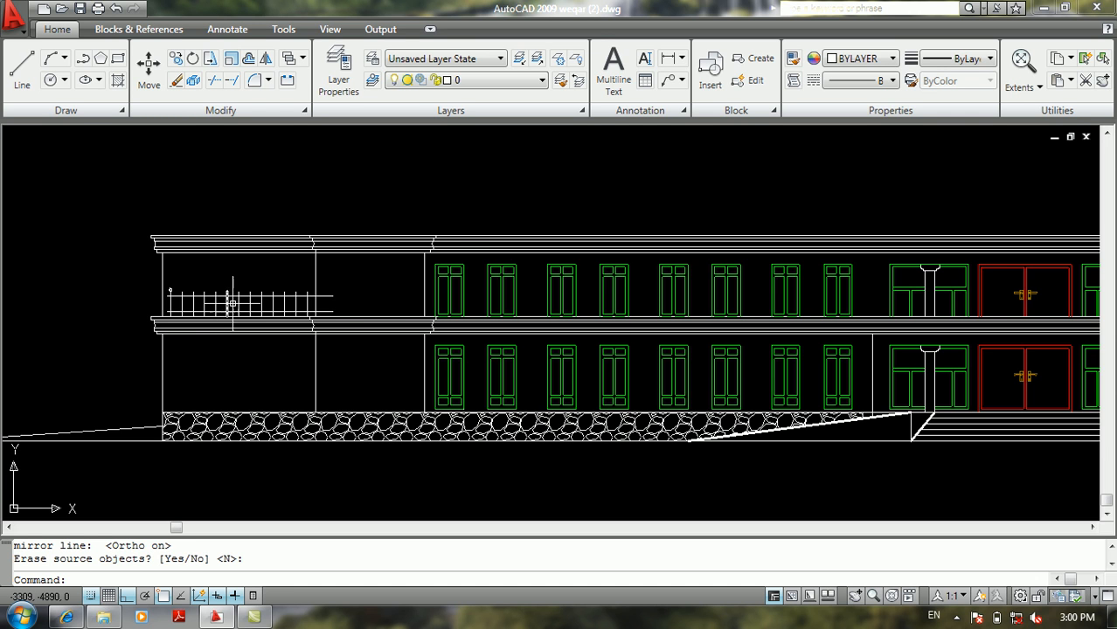
pyautogui.click(246, 275)
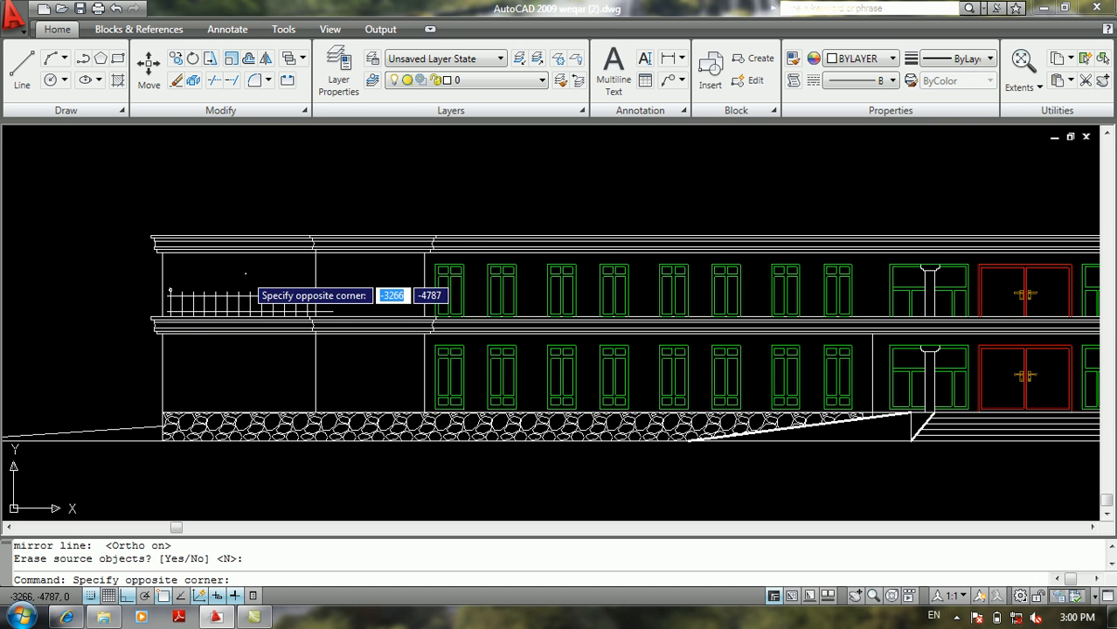
pyautogui.click(244, 271)
pyautogui.moveTo(243, 271); pyautogui.dragTo(428, 274, button='middle')
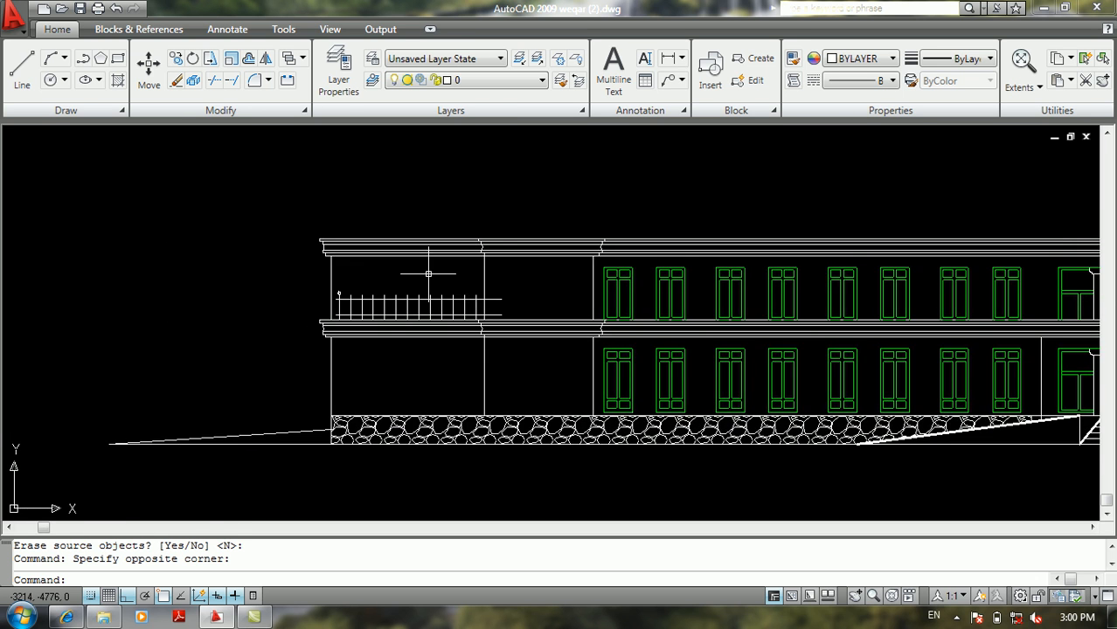
pyautogui.scroll(2, 429, 273)
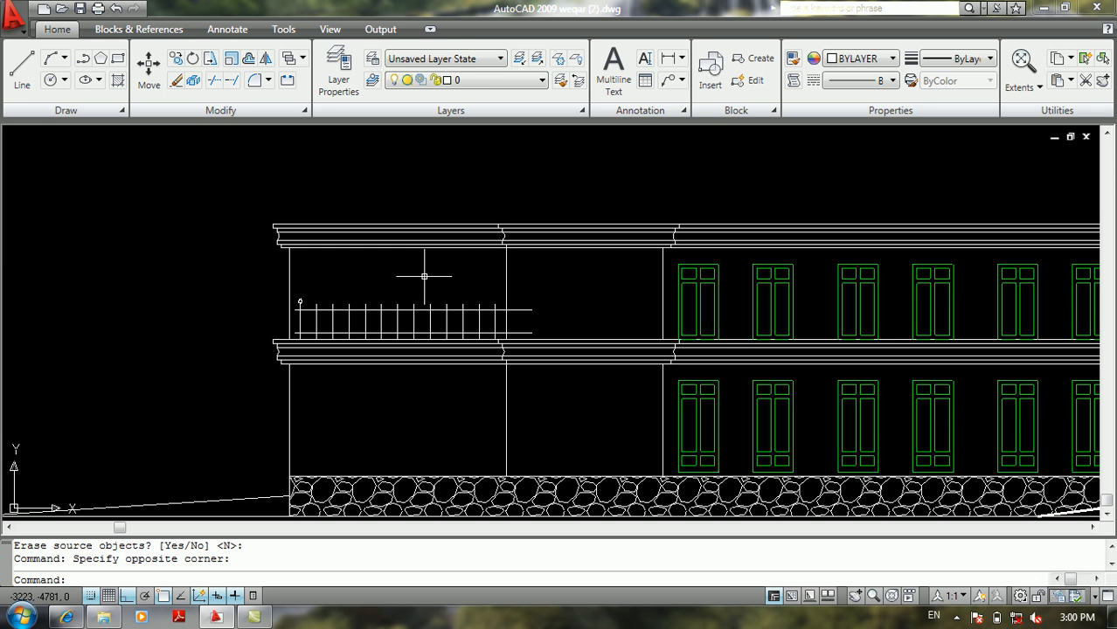
pyautogui.click(424, 276)
pyautogui.click(394, 282)
pyautogui.scroll(-3, 396, 287)
pyautogui.scroll(4, 396, 287)
pyautogui.scroll(4, 397, 284)
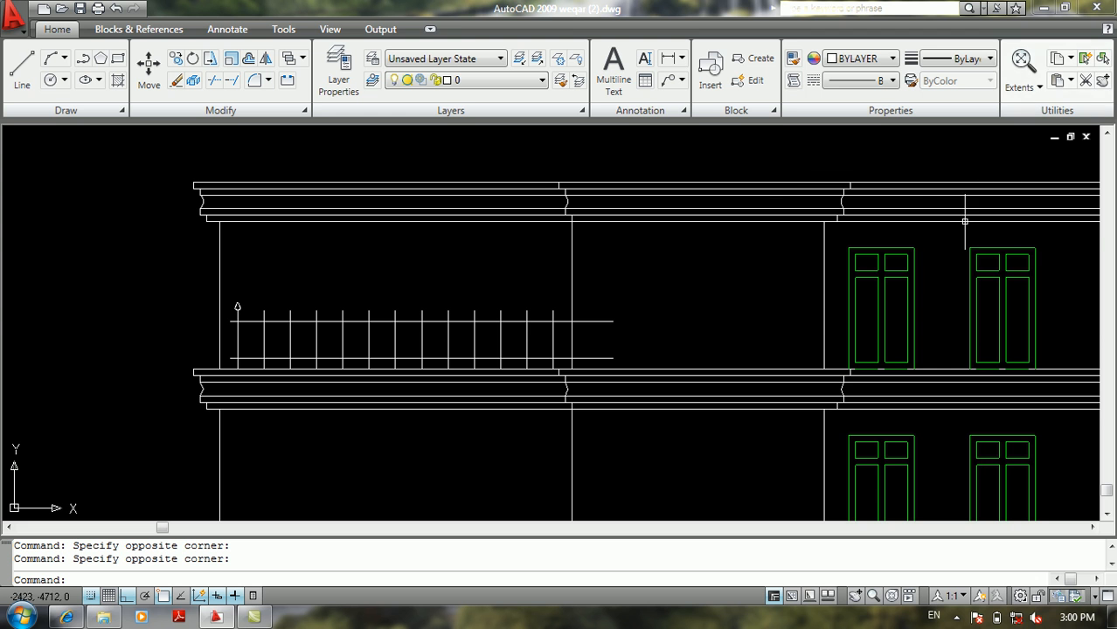
pyautogui.scroll(-6, 848, 259)
pyautogui.moveTo(860, 249); pyautogui.dragTo(387, 304, button='middle')
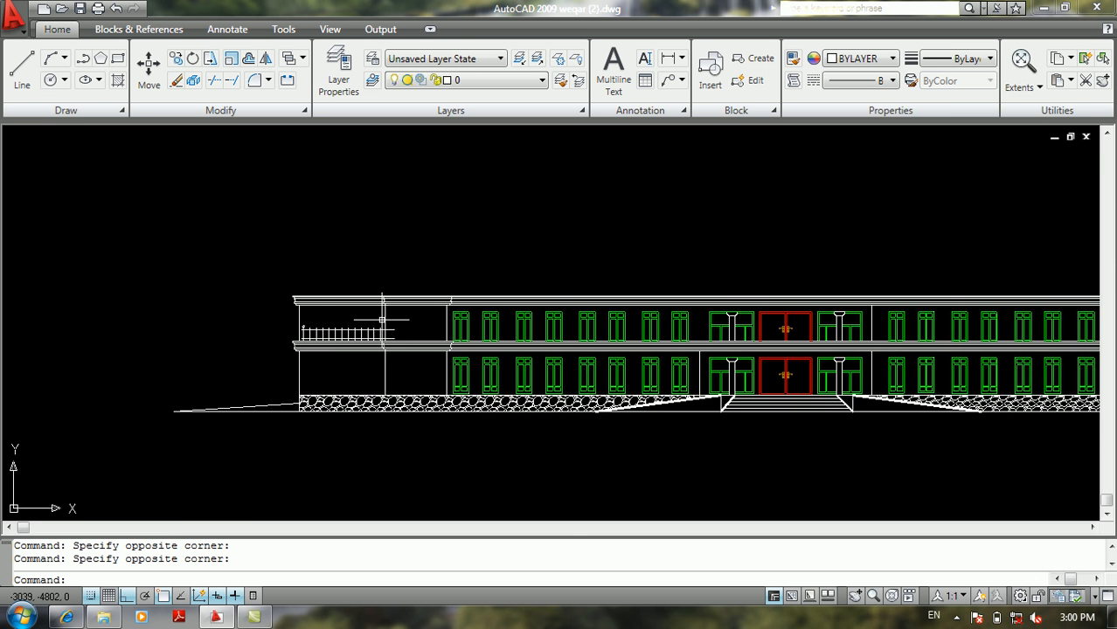
pyautogui.scroll(-5, 384, 317)
pyautogui.scroll(9, 399, 316)
pyautogui.scroll(-8, 398, 322)
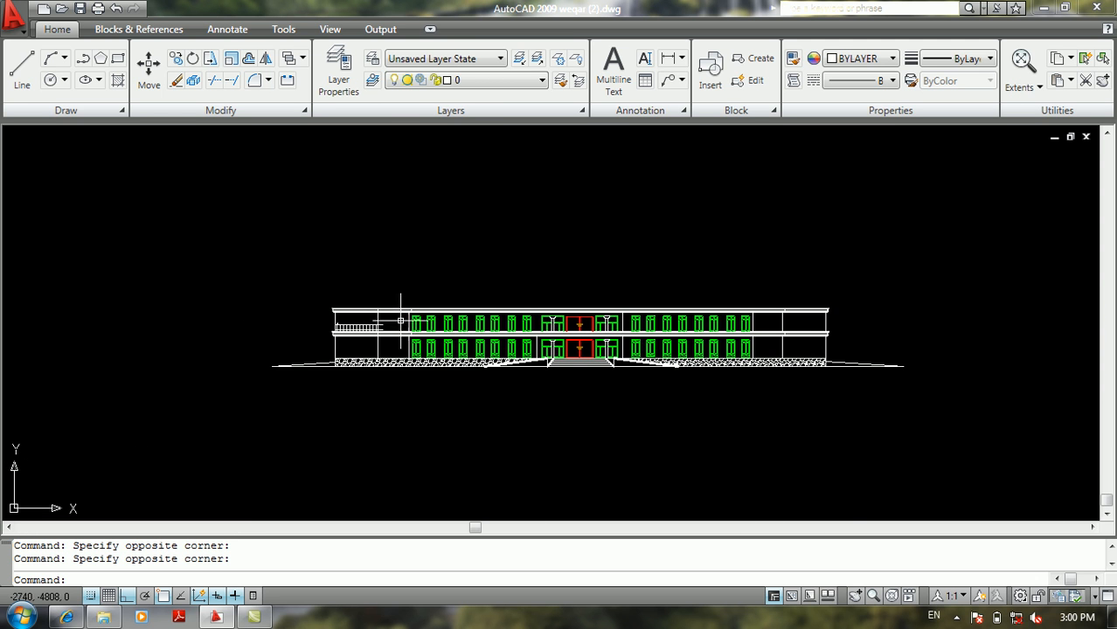
pyautogui.click(569, 223)
pyautogui.click(531, 229)
pyautogui.click(538, 232)
pyautogui.click(516, 239)
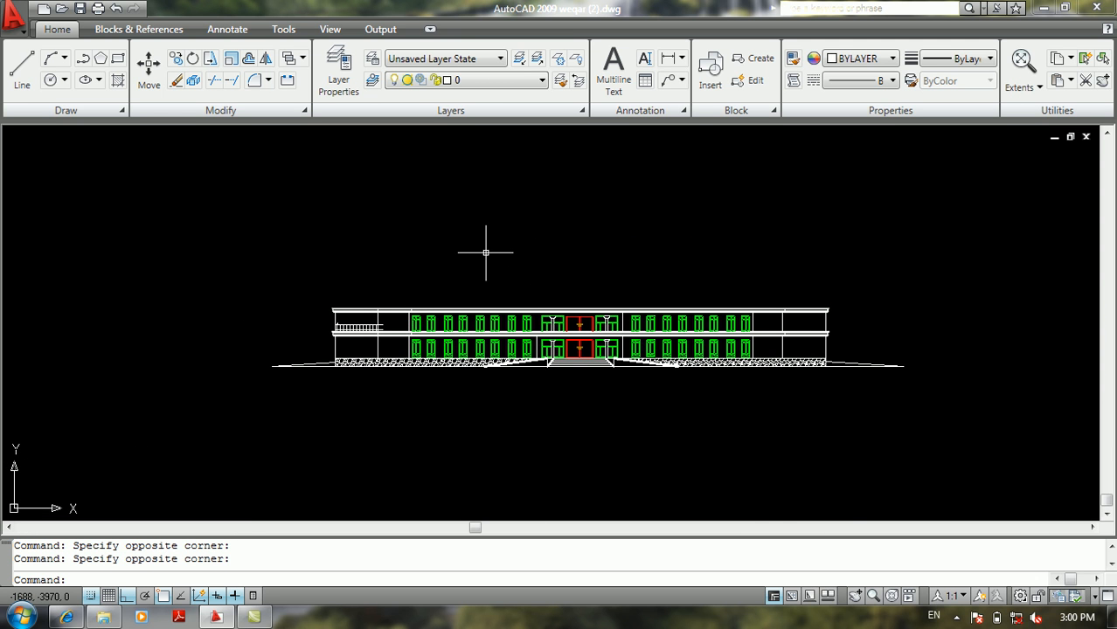
pyautogui.scroll(5, 339, 315)
pyautogui.scroll(-6, 339, 314)
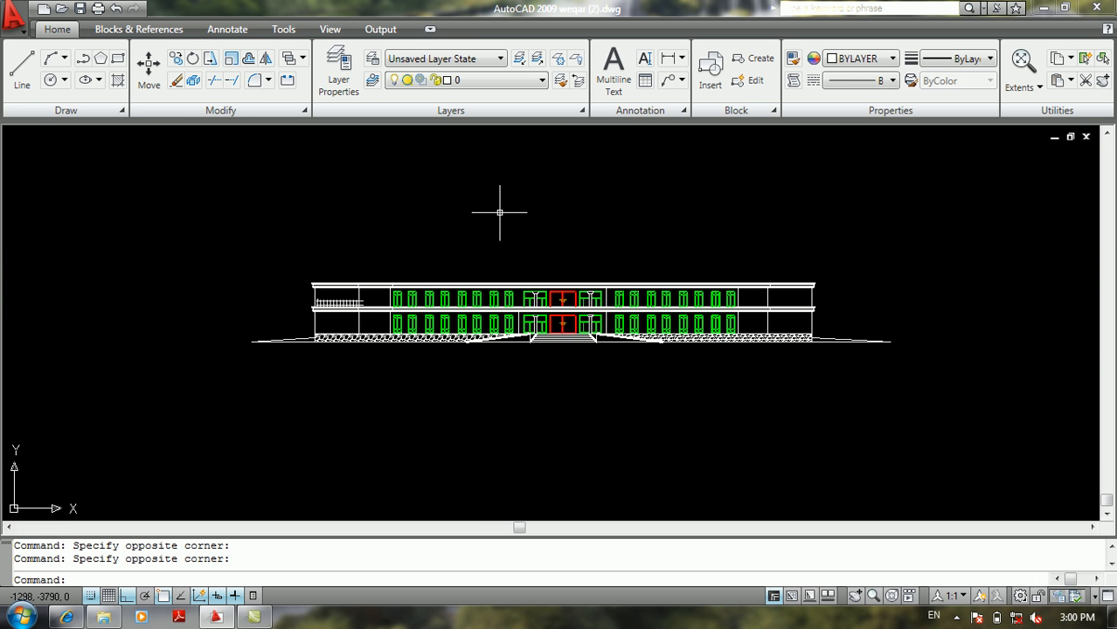
pyautogui.click(500, 212)
pyautogui.click(489, 214)
pyautogui.click(480, 186)
pyautogui.click(464, 213)
pyautogui.click(463, 212)
pyautogui.click(449, 220)
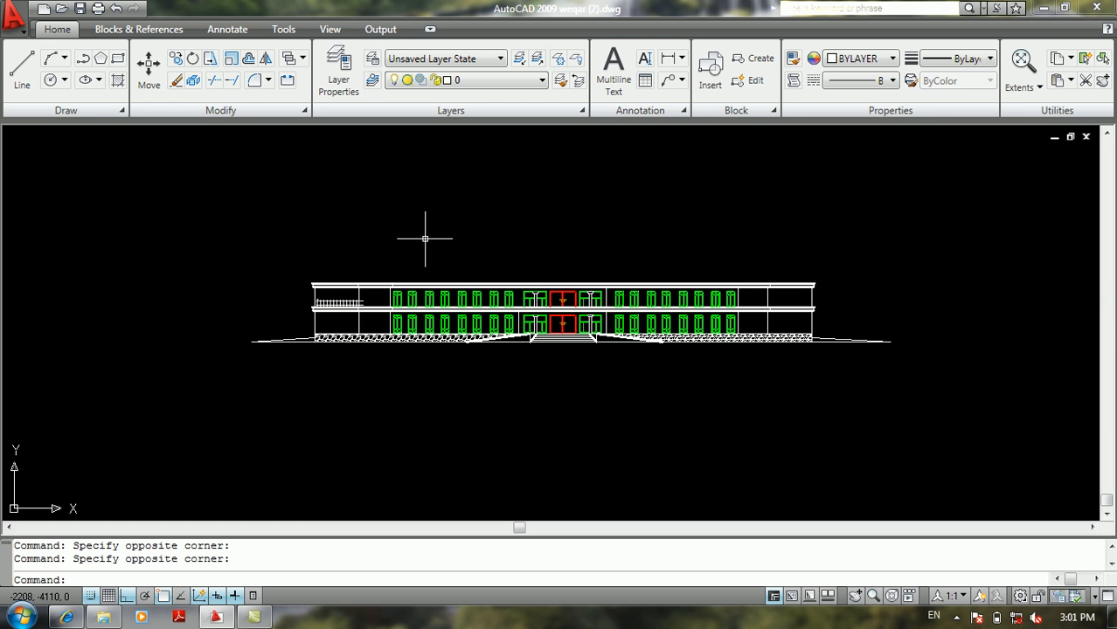
pyautogui.click(369, 185)
pyautogui.click(305, 227)
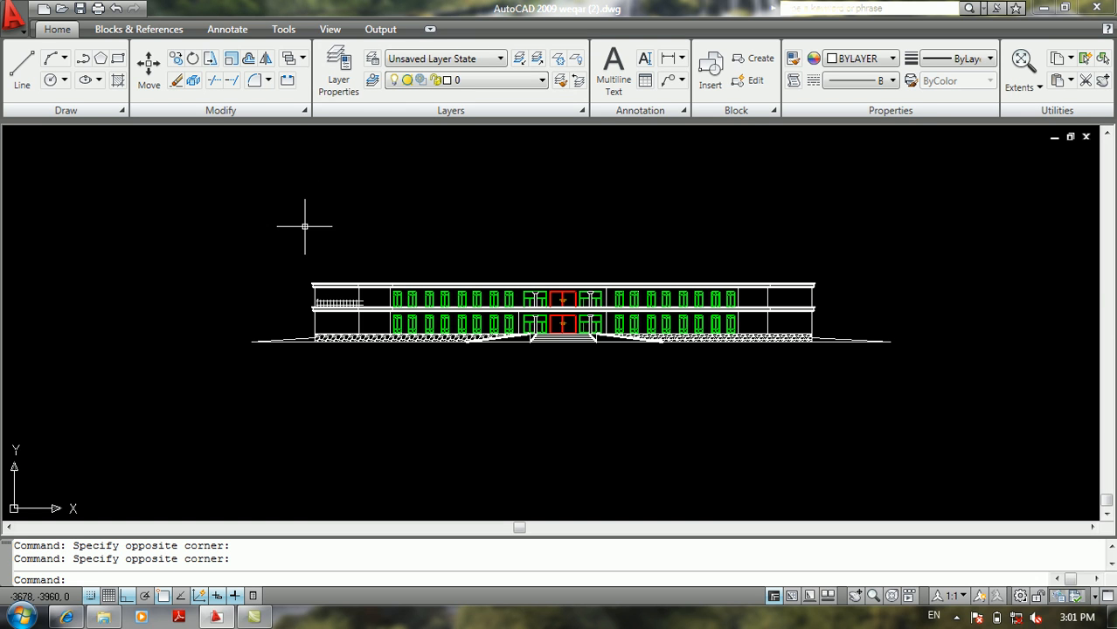
# Step: Examine the floor plan located above the front elevation
pyautogui.scroll(-5, 320, 231)
pyautogui.moveTo(334, 226); pyautogui.dragTo(348, 358, button='middle')
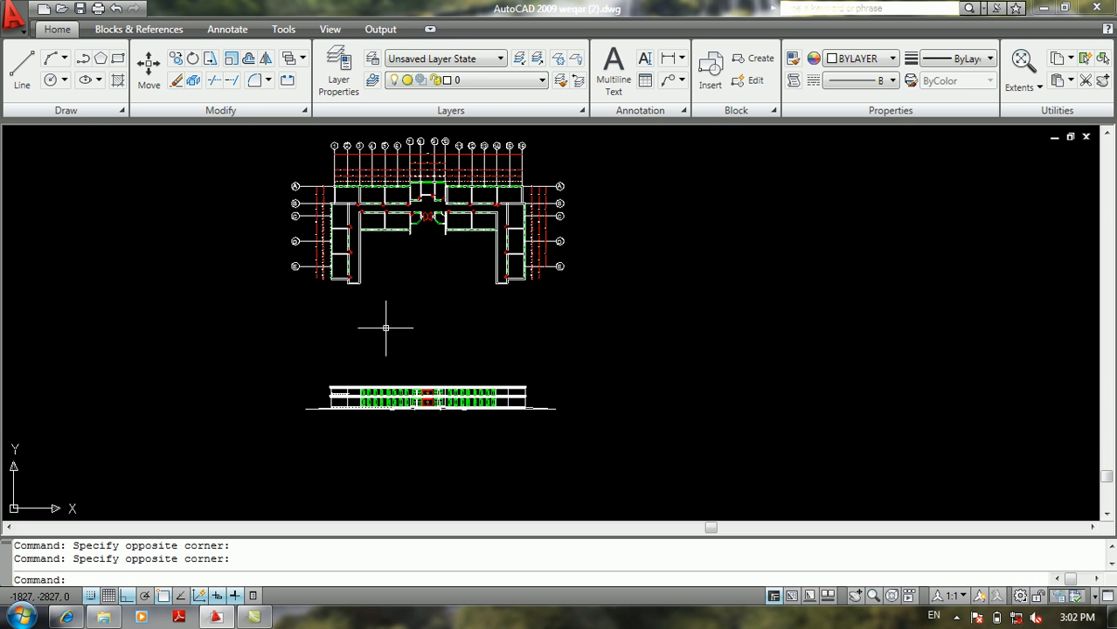
pyautogui.click(432, 284)
pyautogui.click(418, 302)
pyautogui.click(410, 287)
pyautogui.click(392, 309)
pyautogui.click(392, 293)
pyautogui.click(390, 316)
pyautogui.click(391, 302)
pyautogui.click(390, 311)
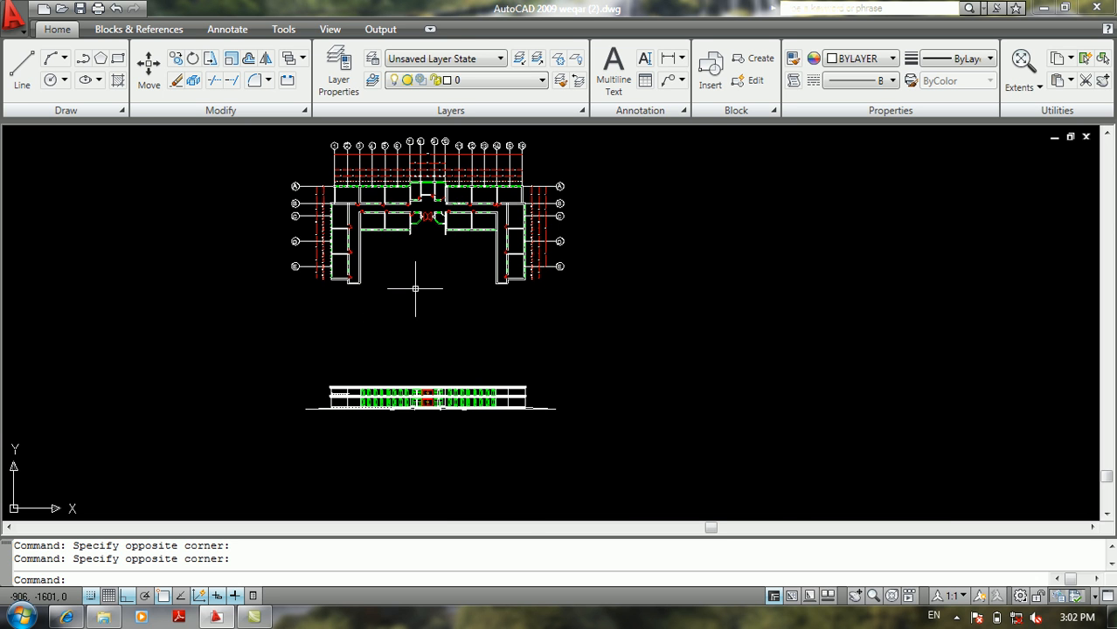
pyautogui.moveTo(412, 289); pyautogui.dragTo(322, 354, button='middle')
pyautogui.scroll(2, 378, 303)
pyautogui.scroll(1, 378, 304)
pyautogui.scroll(1, 397, 296)
pyautogui.scroll(-1, 389, 247)
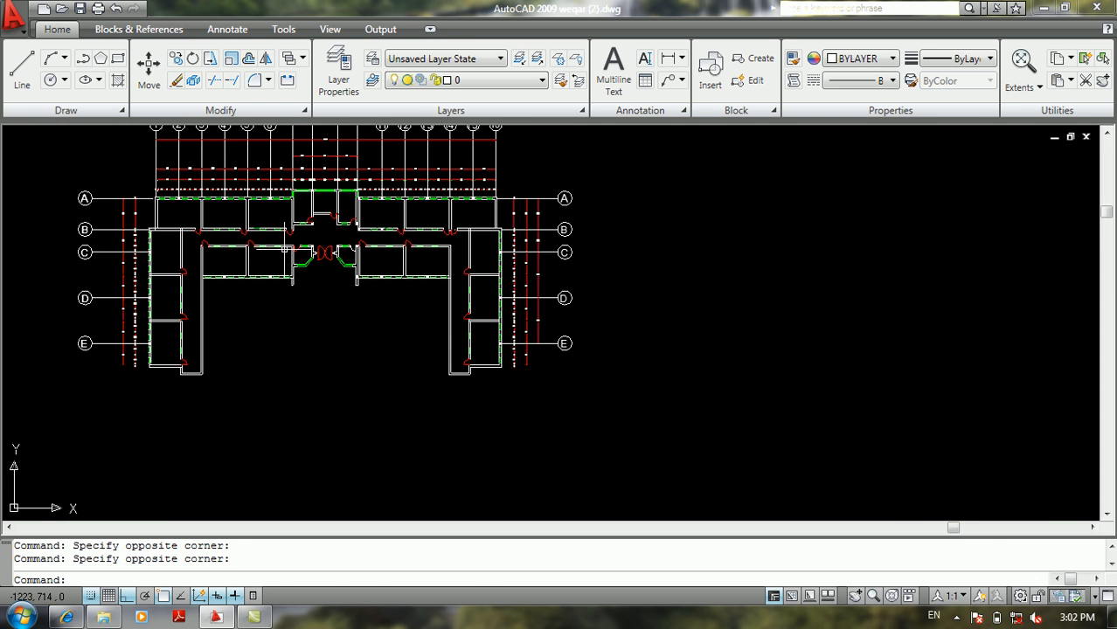
# Step: Draw a rectangle in the empty area beside the floor plan as the outline of a simple room
pyautogui.moveTo(606, 227); pyautogui.dragTo(542, 285, button='middle')
pyautogui.write('rec')
pyautogui.press('Return')
pyautogui.click(673, 249)
pyautogui.click(933, 408)
pyautogui.moveTo(734, 299); pyautogui.dragTo(621, 256, button='middle')
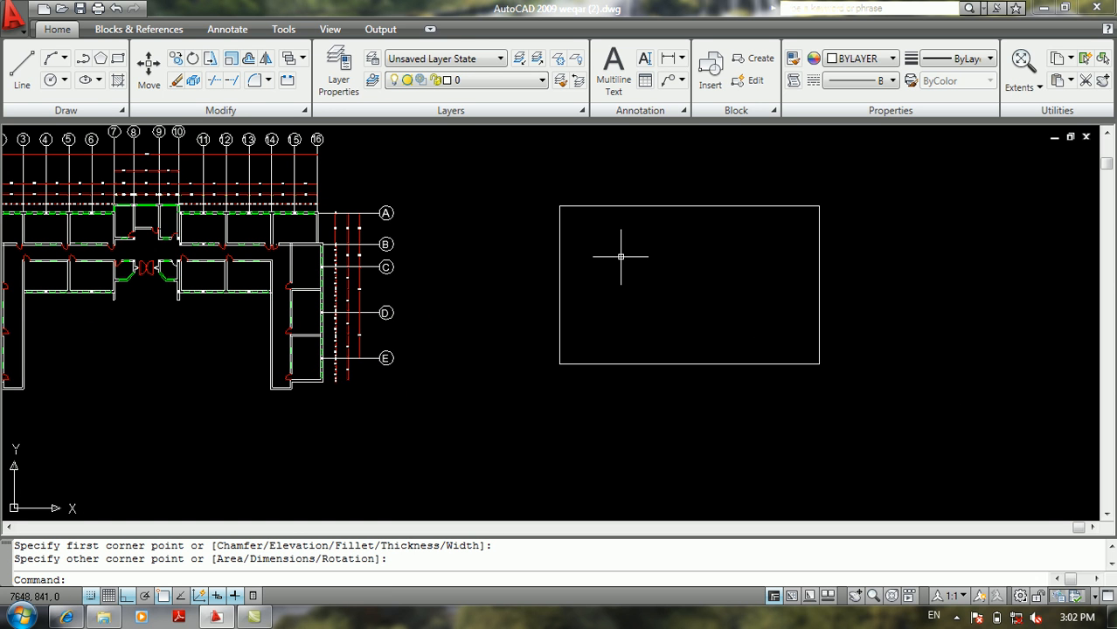
# Step: Explode the new rectangle into separate lines
pyautogui.write('x')
pyautogui.press('Return')
pyautogui.click(626, 247)
pyautogui.click(500, 325)
pyautogui.press('Return')
pyautogui.press('Return')
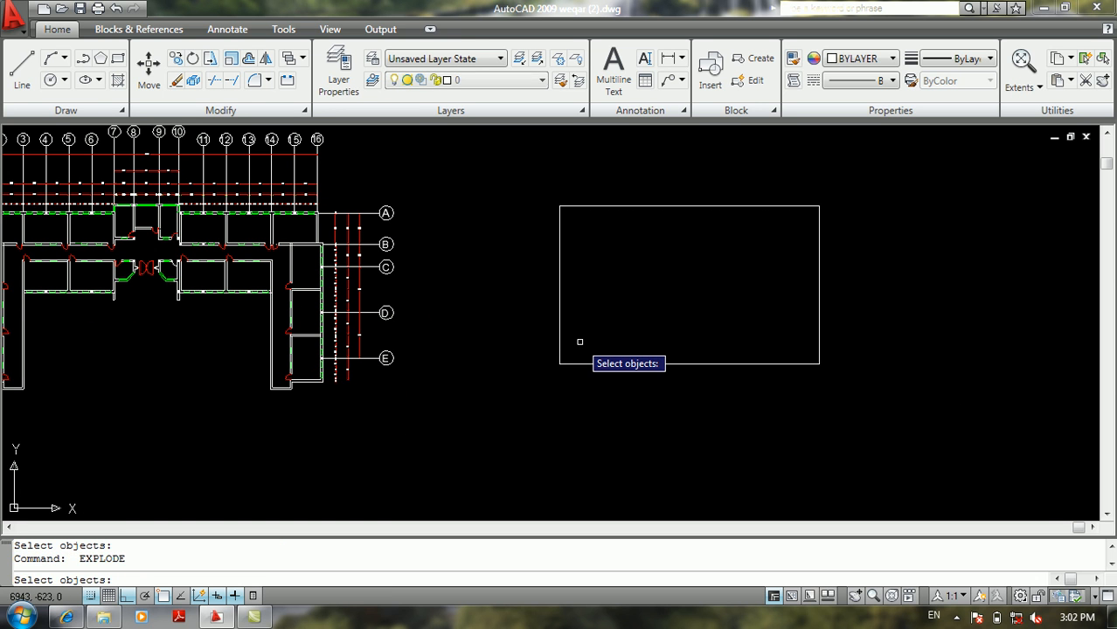
pyautogui.press('Escape')
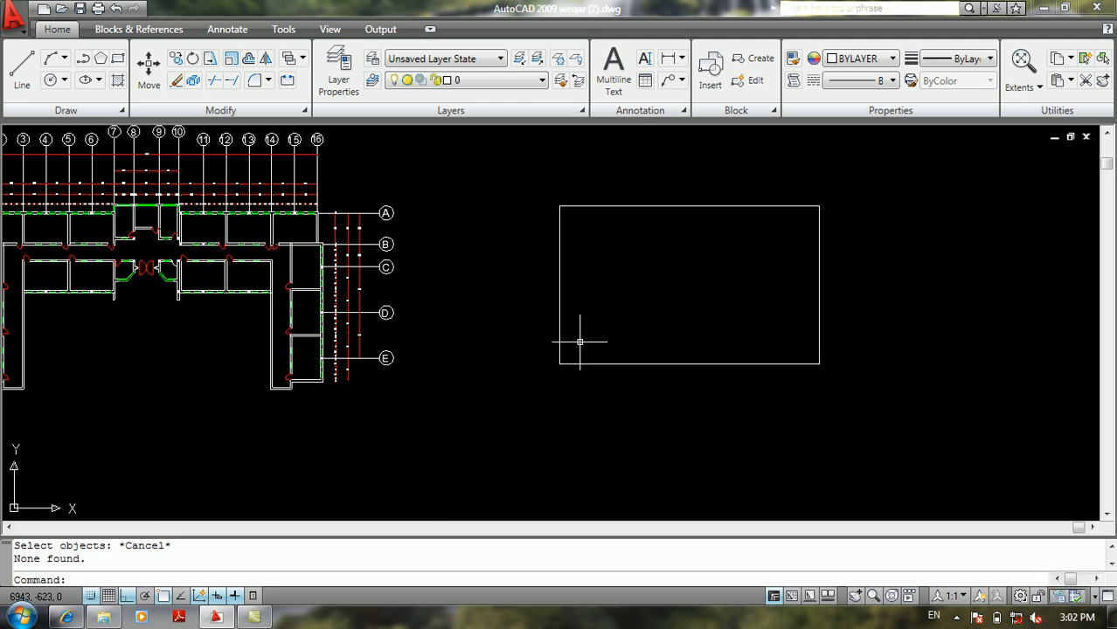
# Step: Offset each of the rectangle's four sides 35 inward to form the room's walls
pyautogui.write('o')
pyautogui.press('Return')
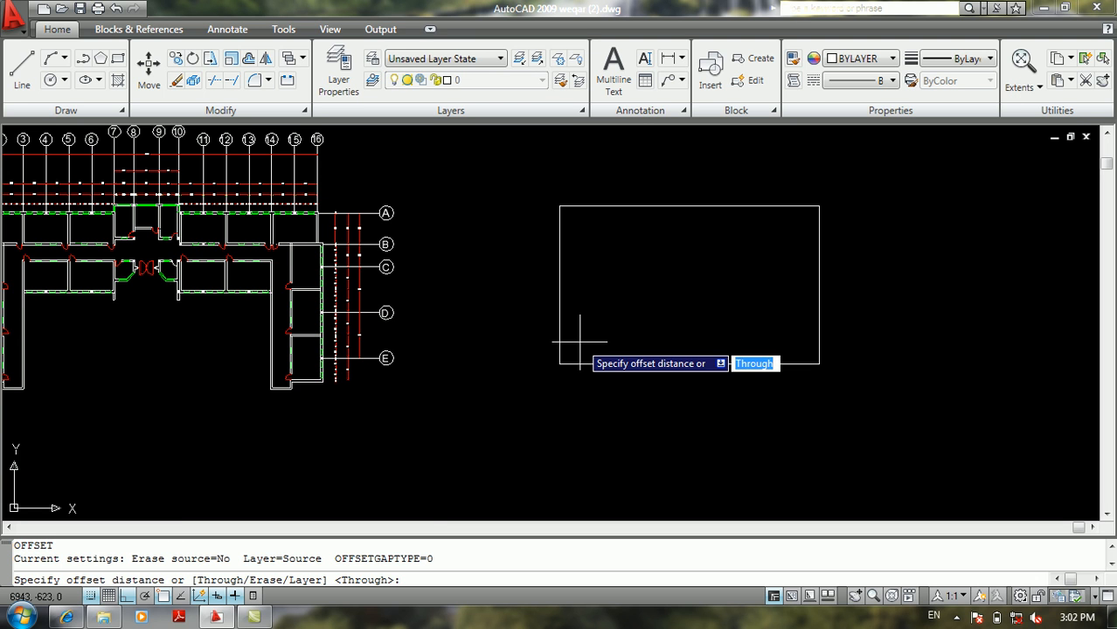
pyautogui.write('50')
pyautogui.press('Return')
pyautogui.click(587, 364)
pyautogui.click(587, 317)
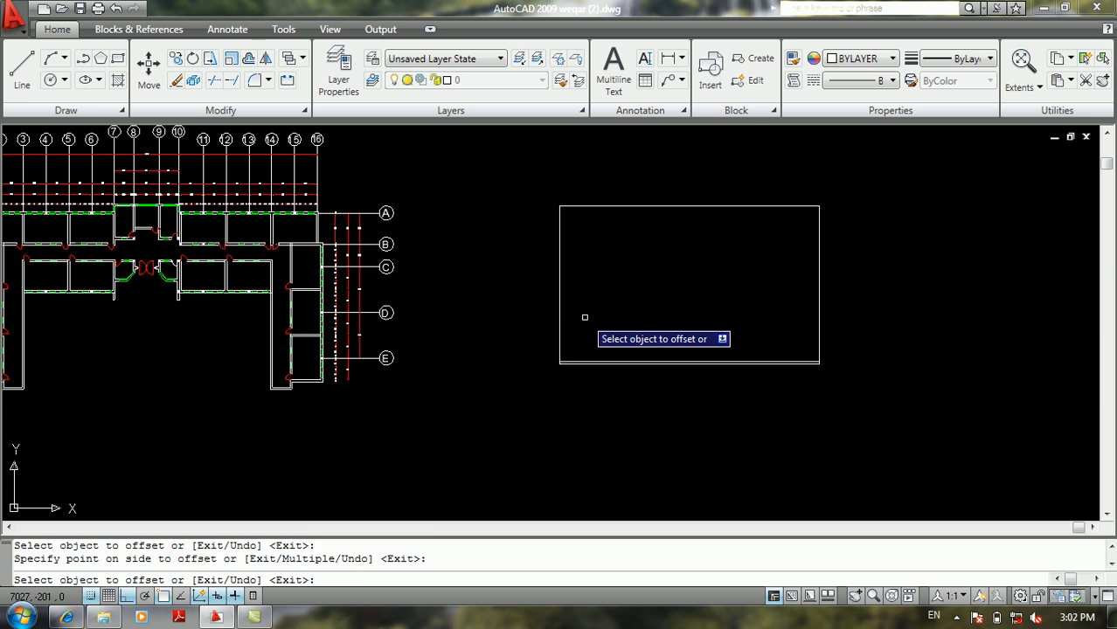
pyautogui.click(560, 327)
pyautogui.click(569, 325)
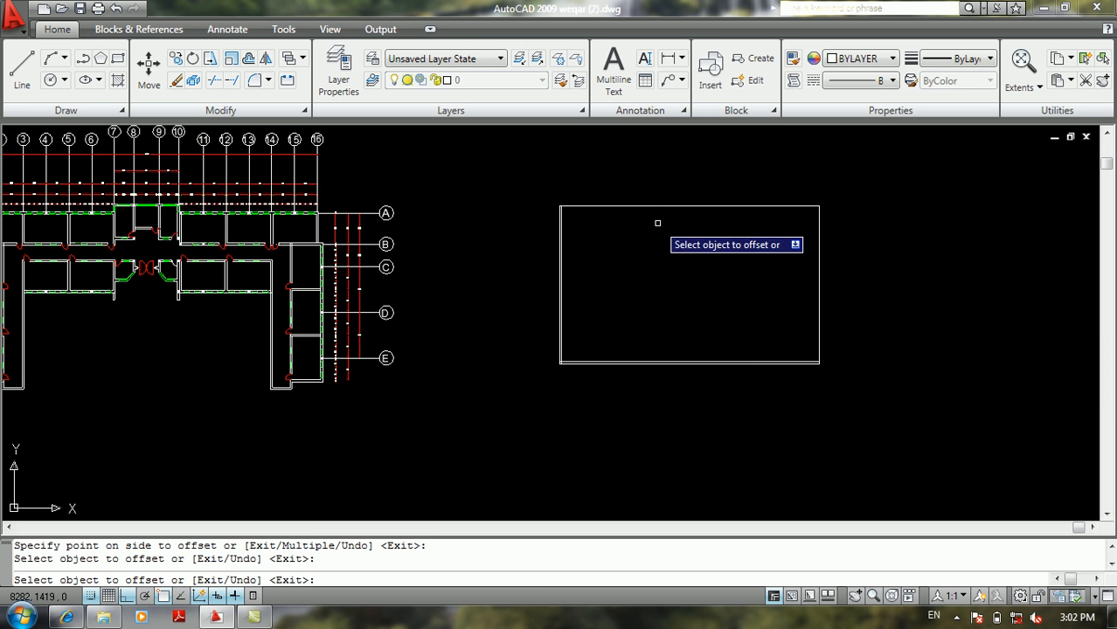
pyautogui.click(659, 206)
pyautogui.click(721, 242)
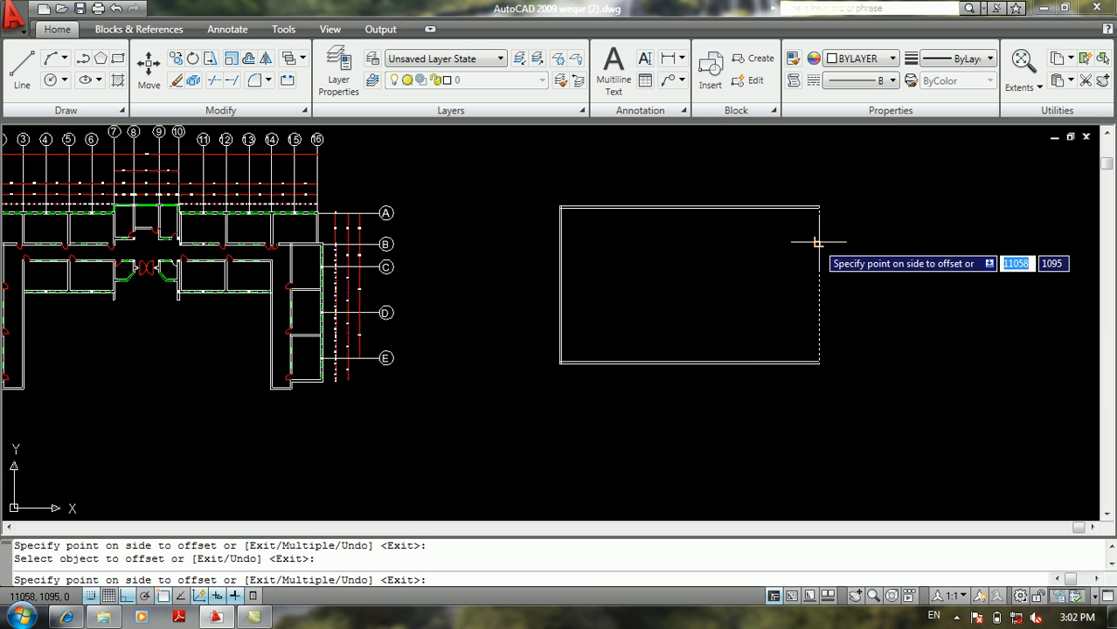
pyautogui.press('Return')
pyautogui.scroll(4, 621, 298)
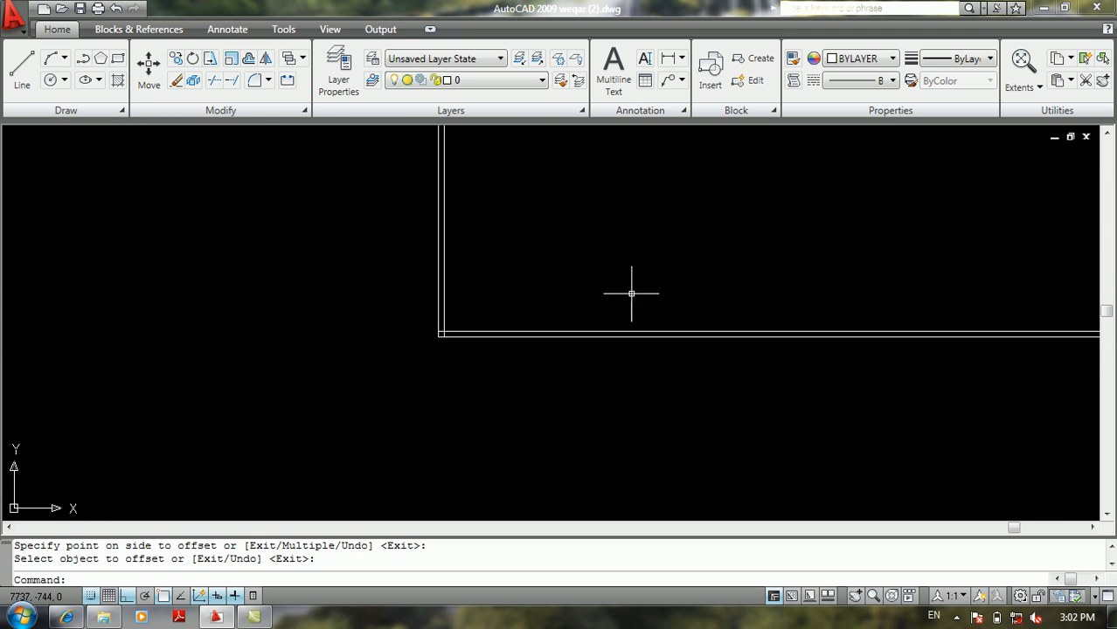
pyautogui.moveTo(620, 293); pyautogui.dragTo(588, 324, button='middle')
pyautogui.write('l')
pyautogui.press('Return')
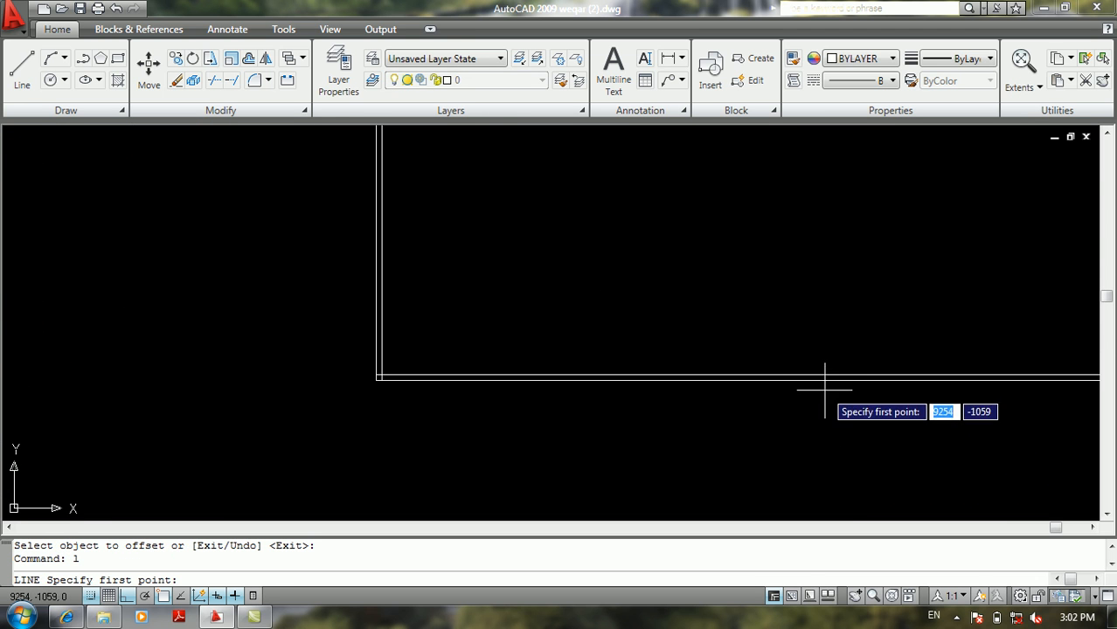
pyautogui.click(752, 376)
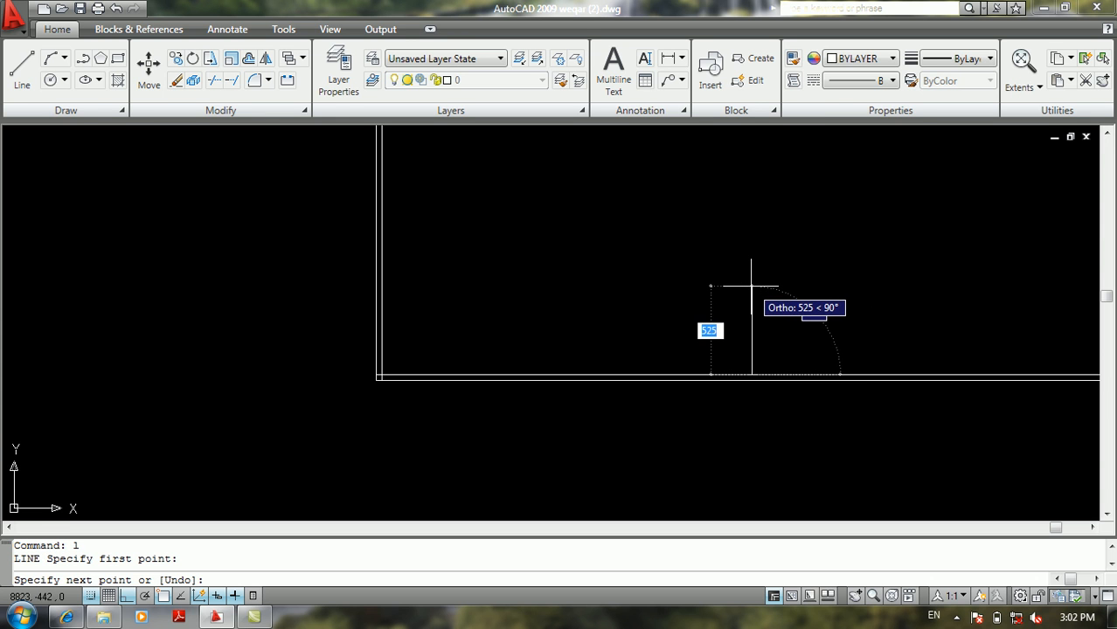
pyautogui.press('Escape')
# Step: Draw a vertical line 100 long upward from the midpoint of the bottom wall's outer line as the door leaf
pyautogui.press('Return')
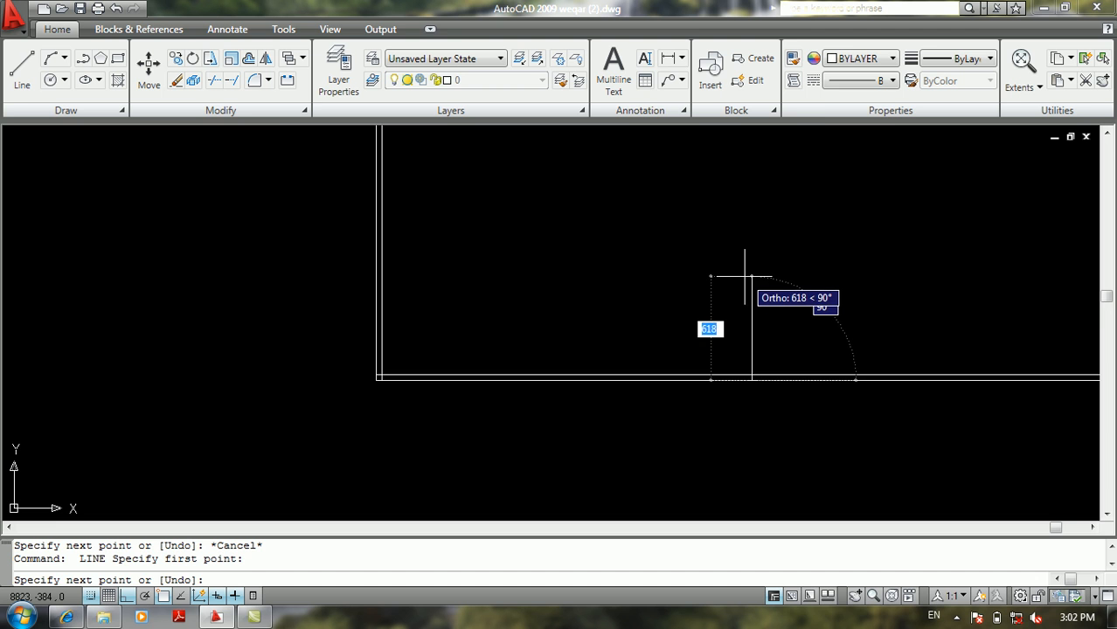
pyautogui.write('00')
pyautogui.press('Return')
pyautogui.scroll(-5, 770, 293)
pyautogui.press('Return')
pyautogui.scroll(3, 802, 294)
# Step: Draw a short vertical line across the bottom wall's thickness near its left end as the first window edge
pyautogui.scroll(4, 716, 363)
pyautogui.scroll(-4, 646, 302)
pyautogui.moveTo(643, 303)
pyautogui.mouseDown(button='middle')
pyautogui.moveTo(711, 284)
pyautogui.moveTo(656, 271)
pyautogui.moveTo(730, 300)
pyautogui.mouseUp(button='middle')
pyautogui.scroll(3, 687, 282)
pyautogui.write('l')
pyautogui.press('Return')
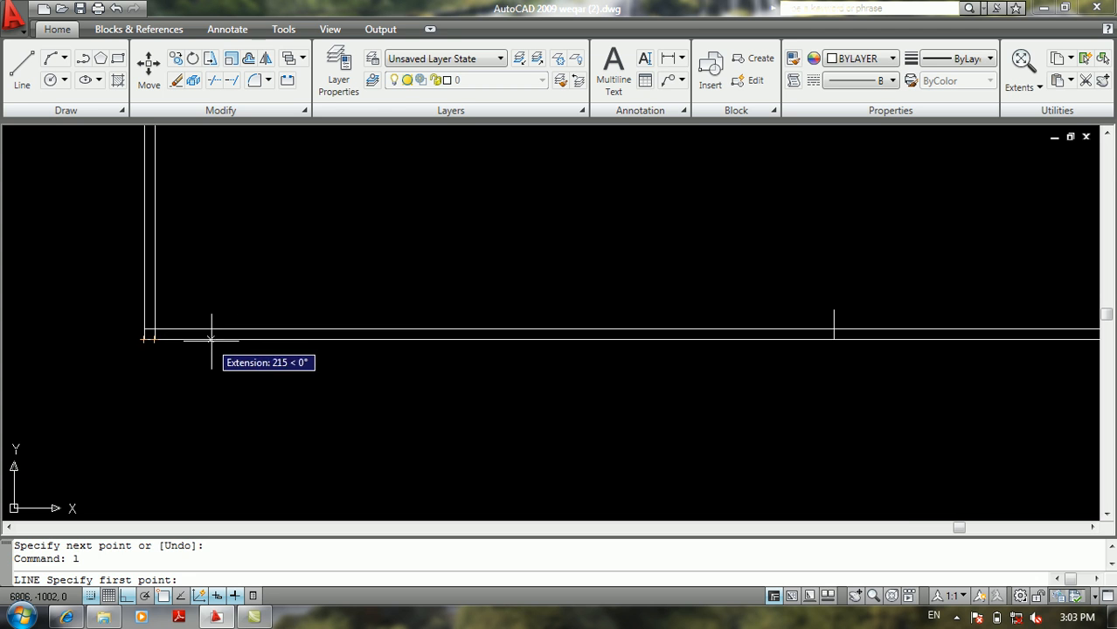
pyautogui.click(290, 340)
pyautogui.click(292, 331)
pyautogui.press('Return')
# Step: Offset the short window edge line 220 to the right for the opposite window edge
pyautogui.scroll(4, 306, 333)
pyautogui.press('Return')
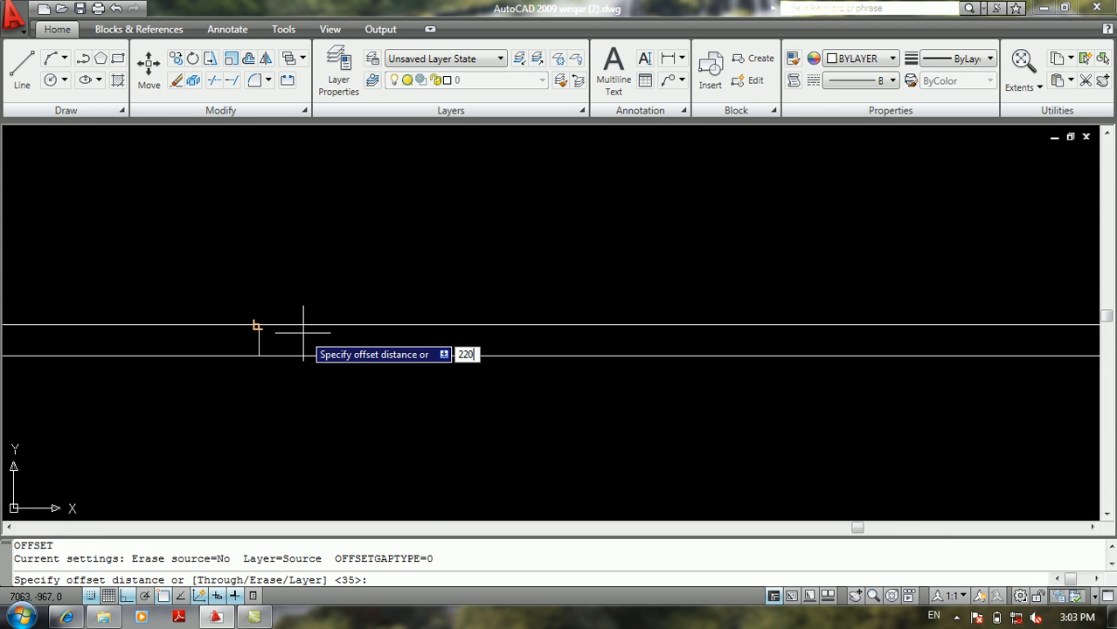
pyautogui.press('Return')
pyautogui.click(259, 336)
pyautogui.click(300, 345)
pyautogui.press('Return')
# Step: Draw a horizontal glass line joining the midpoints of the two window edge lines
pyautogui.write('l')
pyautogui.press('Return')
pyautogui.click(454, 326)
pyautogui.click(258, 340)
pyautogui.press('Return')
# Step: Draw a circle centred on the door leaf's lower end with its radius reaching the leaf's upper end
pyautogui.scroll(-4, 275, 329)
pyautogui.moveTo(419, 339); pyautogui.dragTo(357, 365, button='middle')
pyautogui.scroll(4, 437, 359)
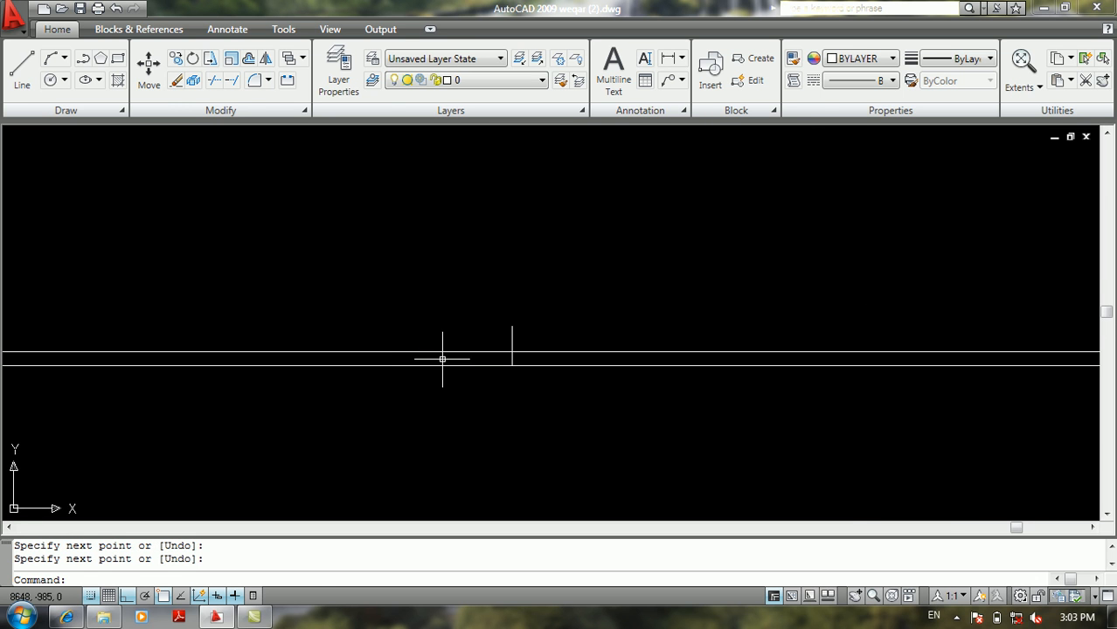
pyautogui.write('c')
pyautogui.press('Return')
pyautogui.scroll(6, 506, 365)
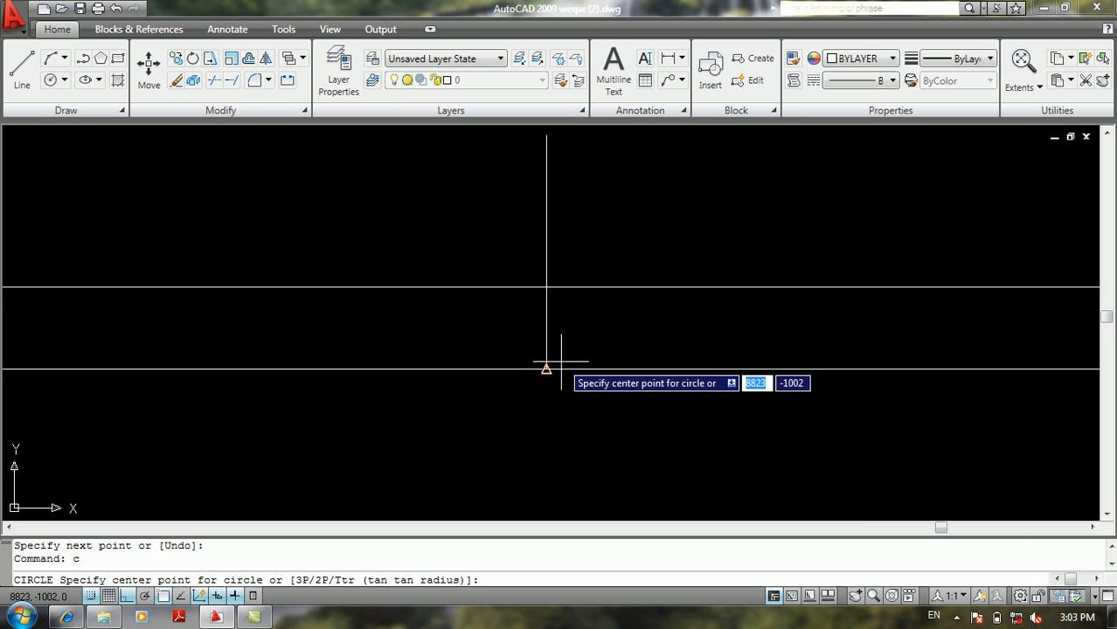
pyautogui.click(547, 369)
pyautogui.click(543, 131)
# Step: Trim the circle to a quarter-circle door swing left of the leaf and remove the wall lines inside the door opening
pyautogui.scroll(-4, 553, 242)
pyautogui.press('Return')
pyautogui.press('Return')
pyautogui.click(553, 277)
pyautogui.click(524, 344)
pyautogui.click(522, 347)
pyautogui.click(451, 415)
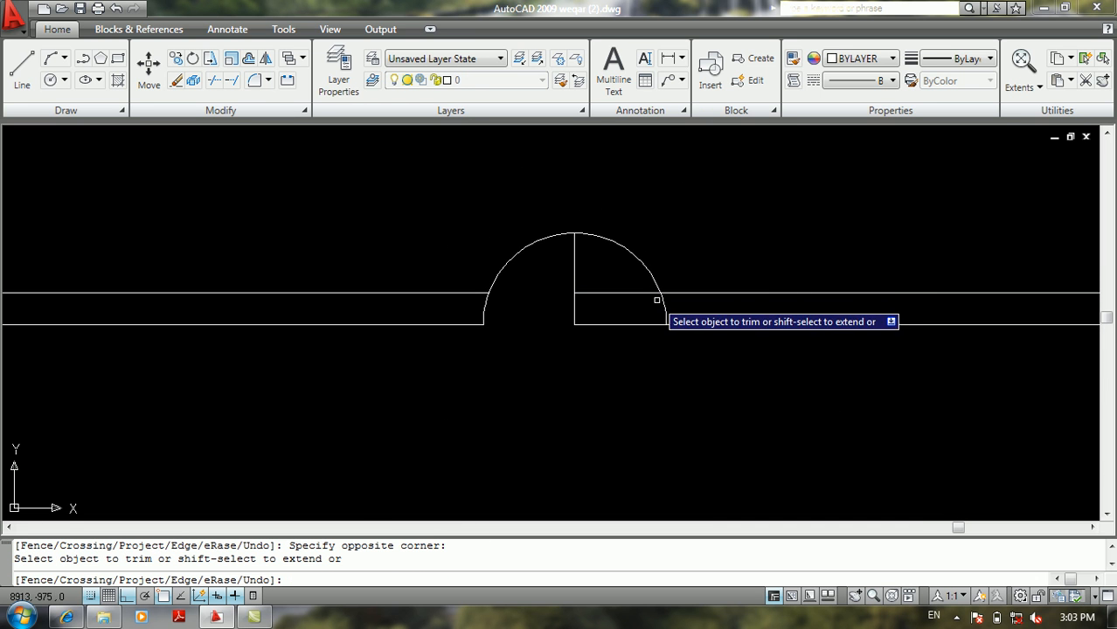
pyautogui.click(656, 251)
pyautogui.click(606, 268)
pyautogui.press('Return')
# Step: Mirror the window about a vertical axis through the midpoint of the bottom wall segment left of the door, keeping the original
pyautogui.scroll(-2, 606, 270)
pyautogui.scroll(-8, 605, 271)
pyautogui.moveTo(523, 283); pyautogui.dragTo(507, 328, button='middle')
pyautogui.scroll(3, 473, 320)
pyautogui.scroll(-2, 474, 321)
pyautogui.scroll(2, 474, 320)
pyautogui.scroll(3, 428, 314)
pyautogui.press('Return')
pyautogui.scroll(4, 445, 326)
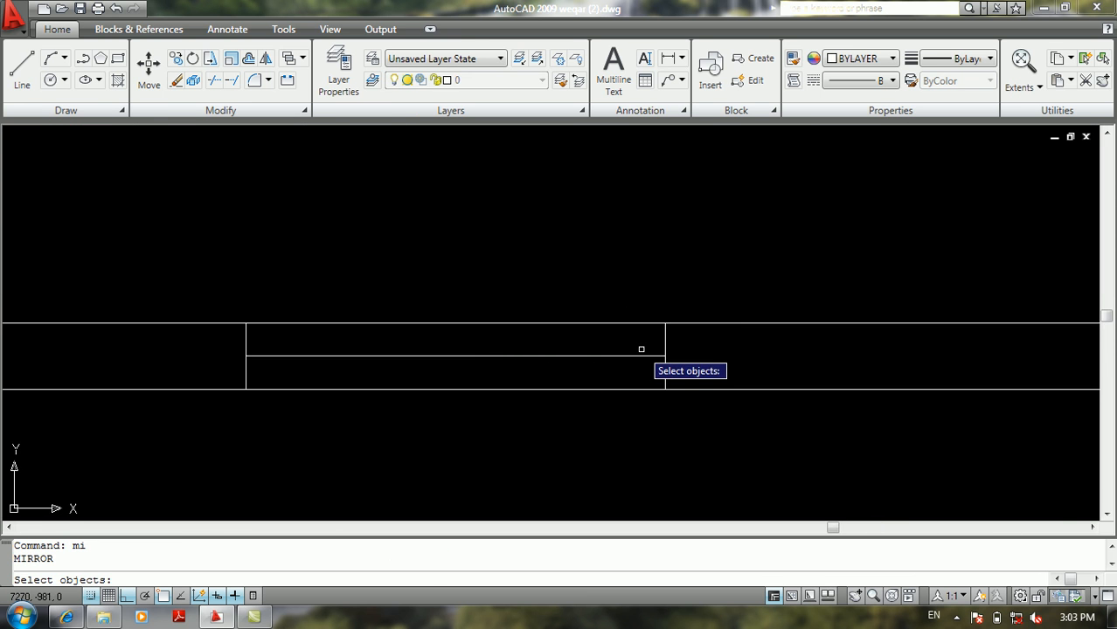
pyautogui.click(241, 367)
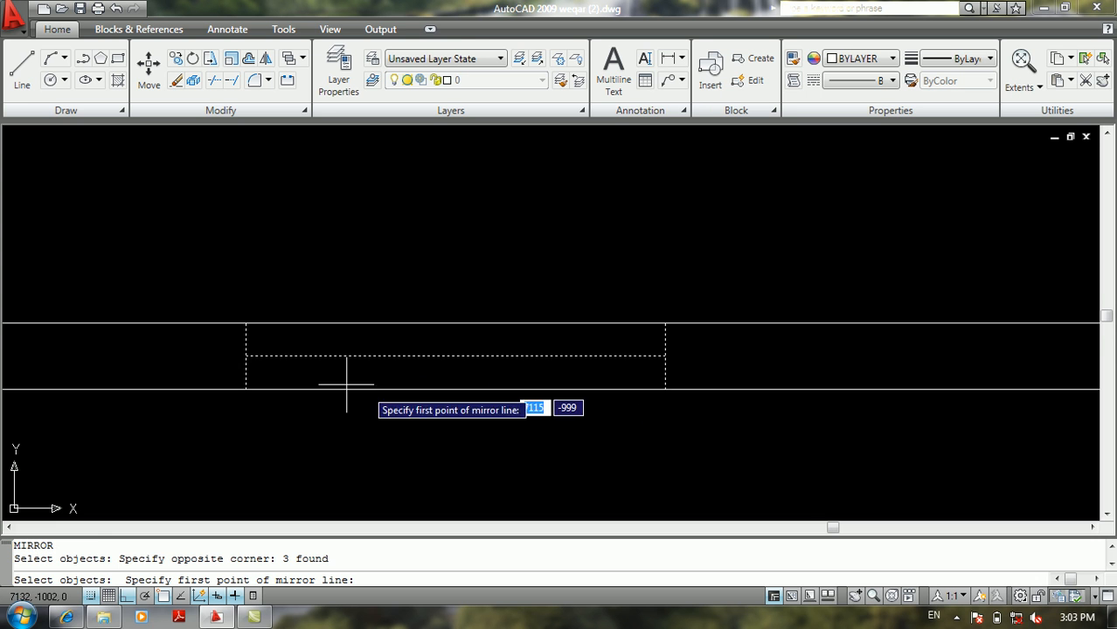
pyautogui.scroll(-5, 441, 387)
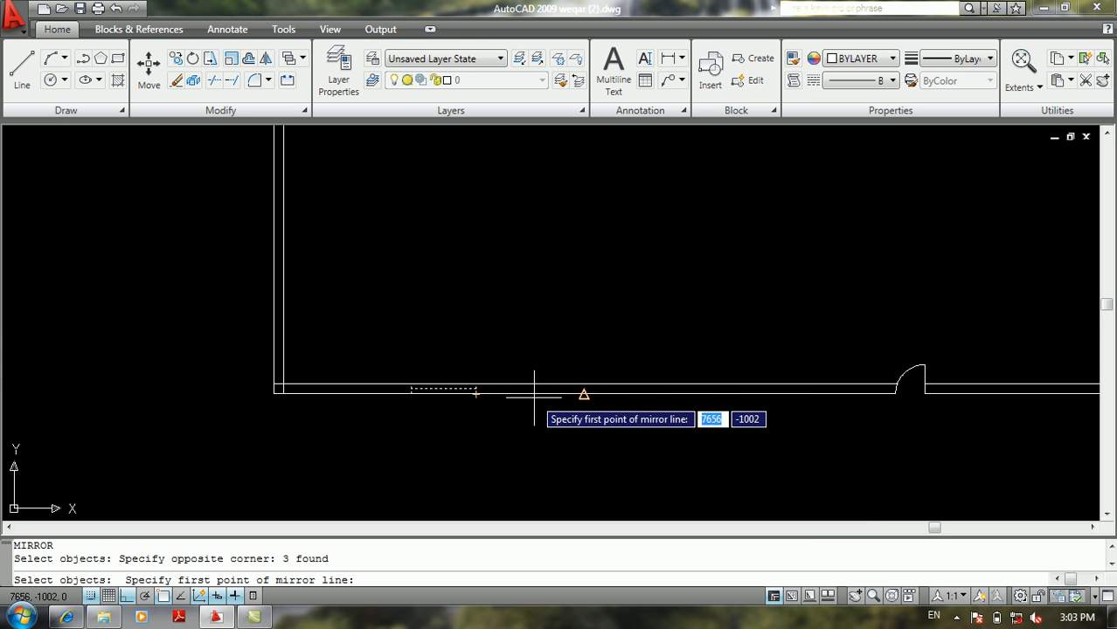
pyautogui.click(580, 393)
pyautogui.click(607, 281)
pyautogui.press('Return')
pyautogui.press('Return')
pyautogui.scroll(3, 760, 380)
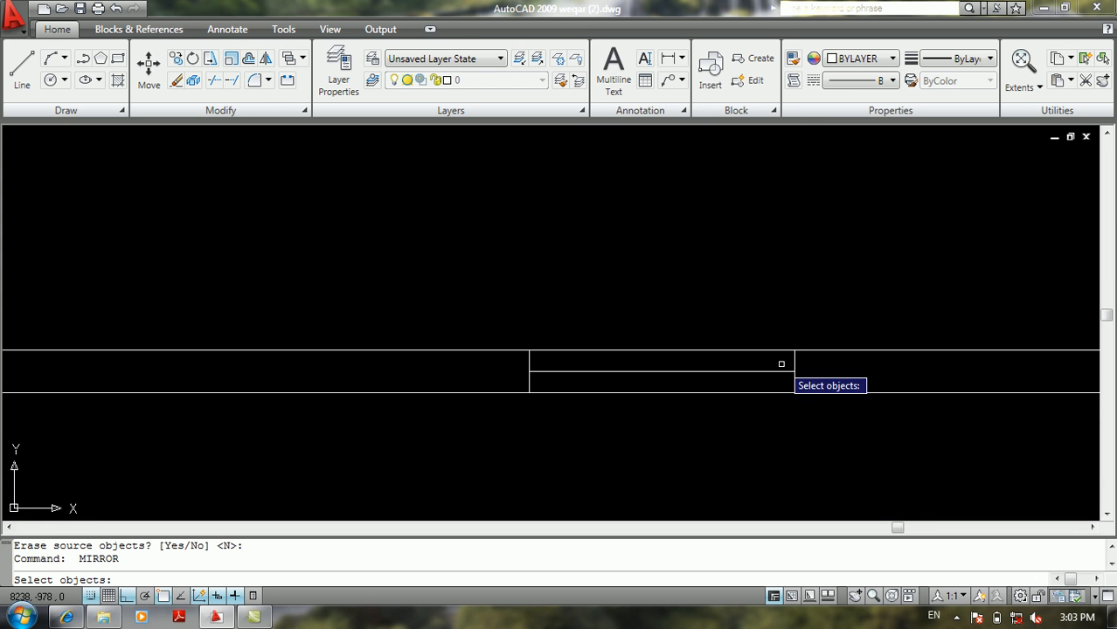
pyautogui.click(804, 363)
pyautogui.click(480, 393)
pyautogui.scroll(-2, 461, 376)
pyautogui.press('Escape')
# Step: Mirror both windows about a vertical axis through the door leaf's lower end, keeping the originals
pyautogui.press('Return')
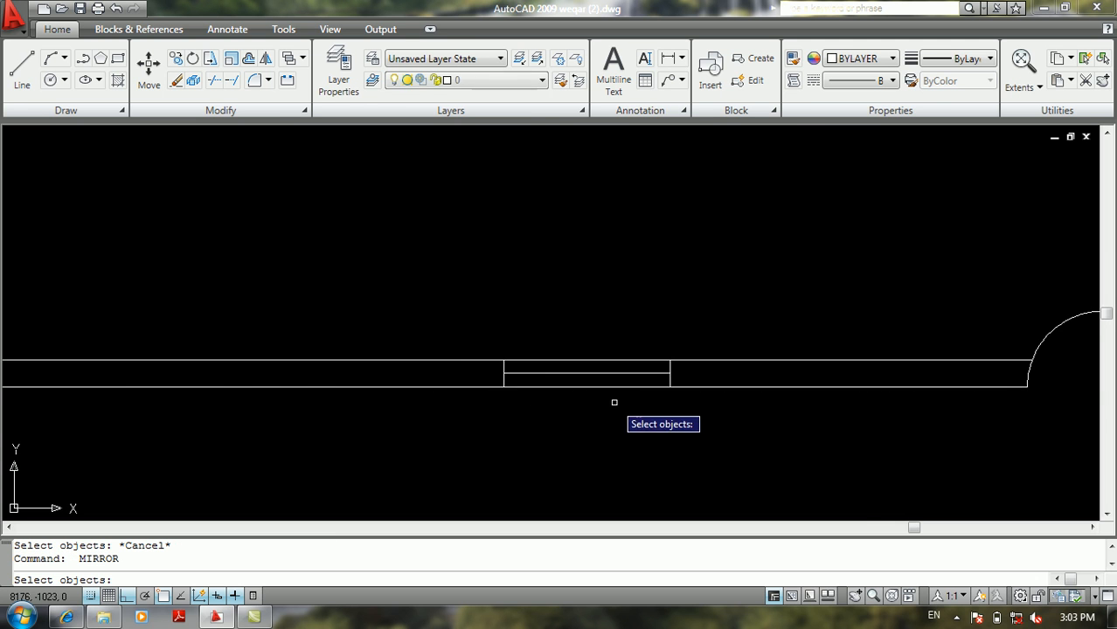
pyautogui.scroll(3, 688, 341)
pyautogui.click(714, 344)
pyautogui.click(238, 386)
pyautogui.scroll(-4, 765, 404)
pyautogui.scroll(5, 389, 424)
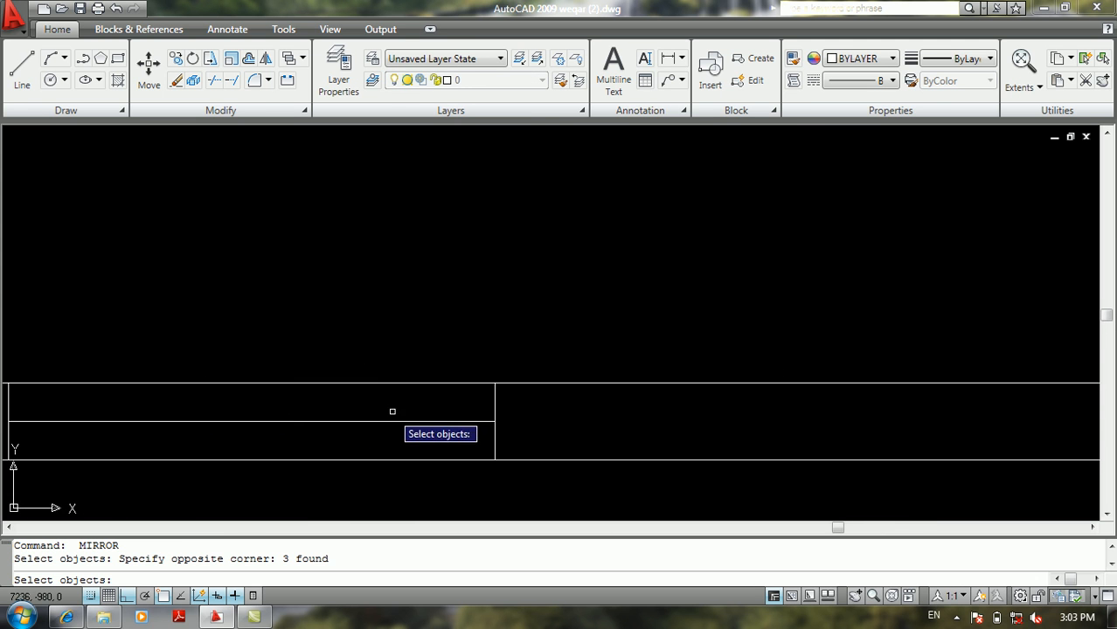
pyautogui.scroll(-2, 395, 411)
pyautogui.click(458, 404)
pyautogui.click(236, 407)
pyautogui.click(84, 416)
pyautogui.press('Return')
pyautogui.scroll(-6, 218, 432)
pyautogui.scroll(5, 459, 463)
pyautogui.click(454, 412)
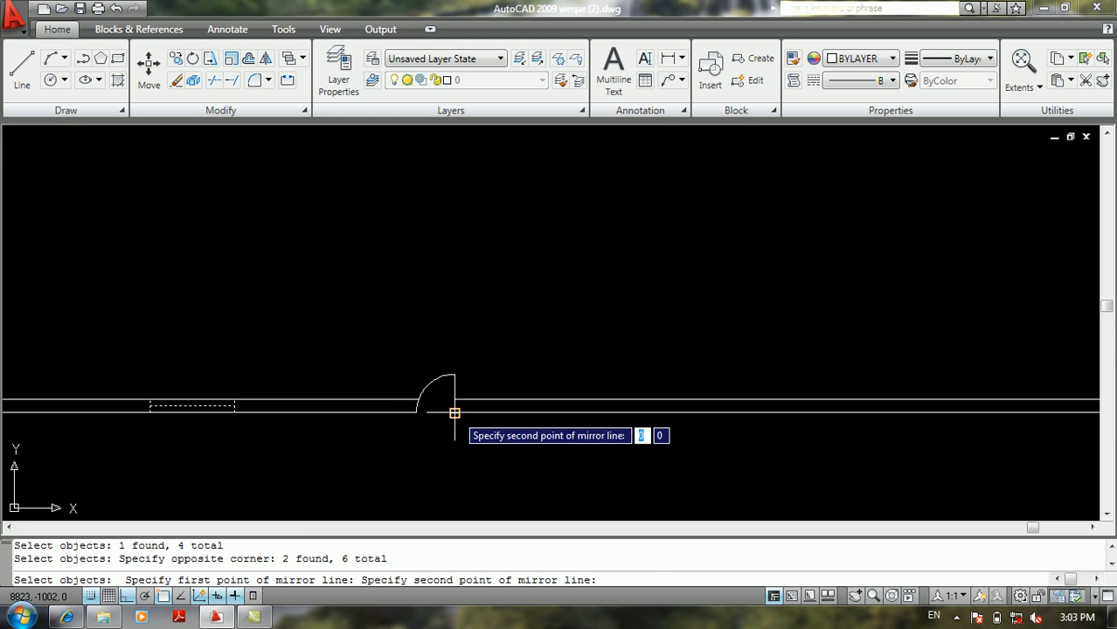
pyautogui.click(517, 203)
pyautogui.press('Return')
# Step: Draw vertical construction lines through the room's outer left corner and both edges of the two windows left of the door
pyautogui.scroll(-5, 461, 373)
pyautogui.scroll(-4, 457, 368)
pyautogui.moveTo(454, 354); pyautogui.dragTo(459, 397, button='middle')
pyautogui.scroll(3, 461, 389)
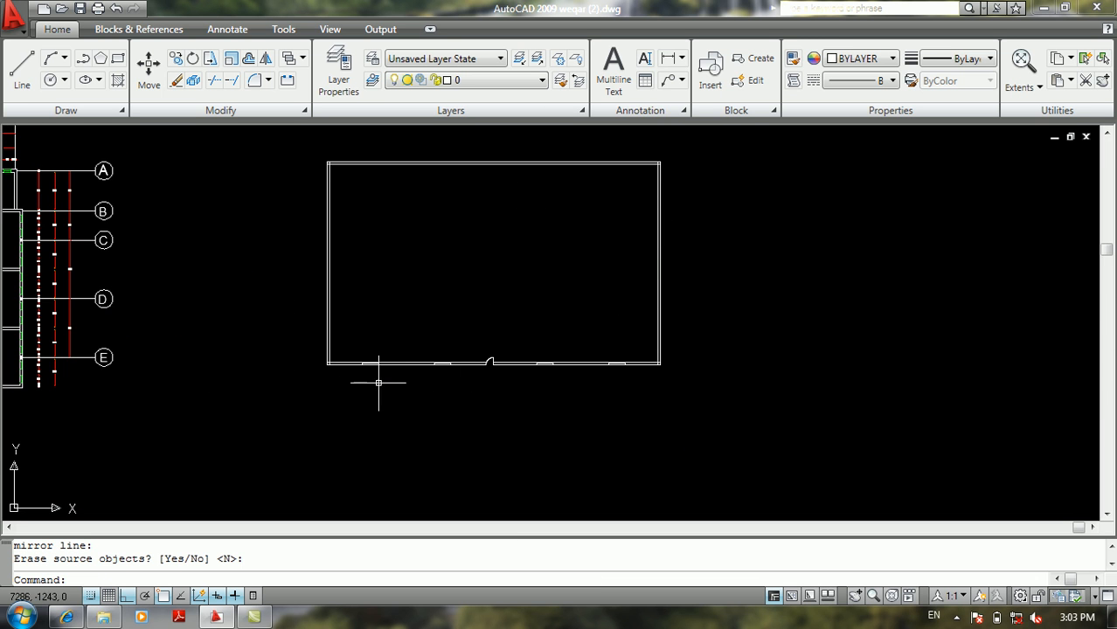
pyautogui.scroll(5, 351, 369)
pyautogui.moveTo(398, 408); pyautogui.dragTo(304, 287, button='middle')
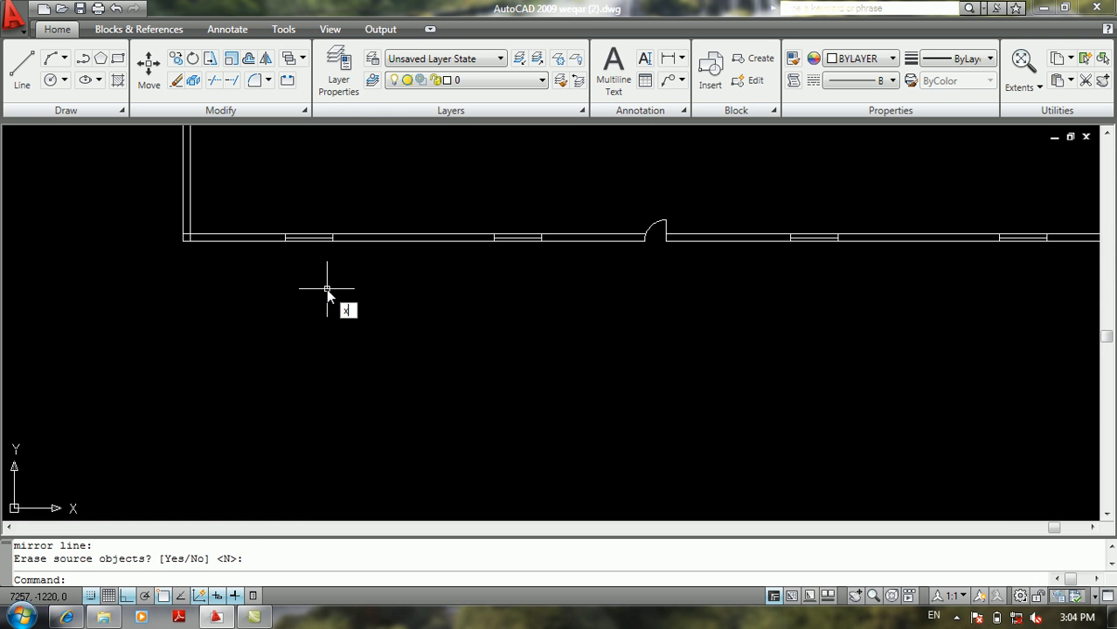
pyautogui.press('Return')
pyautogui.write('v')
pyautogui.press('Return')
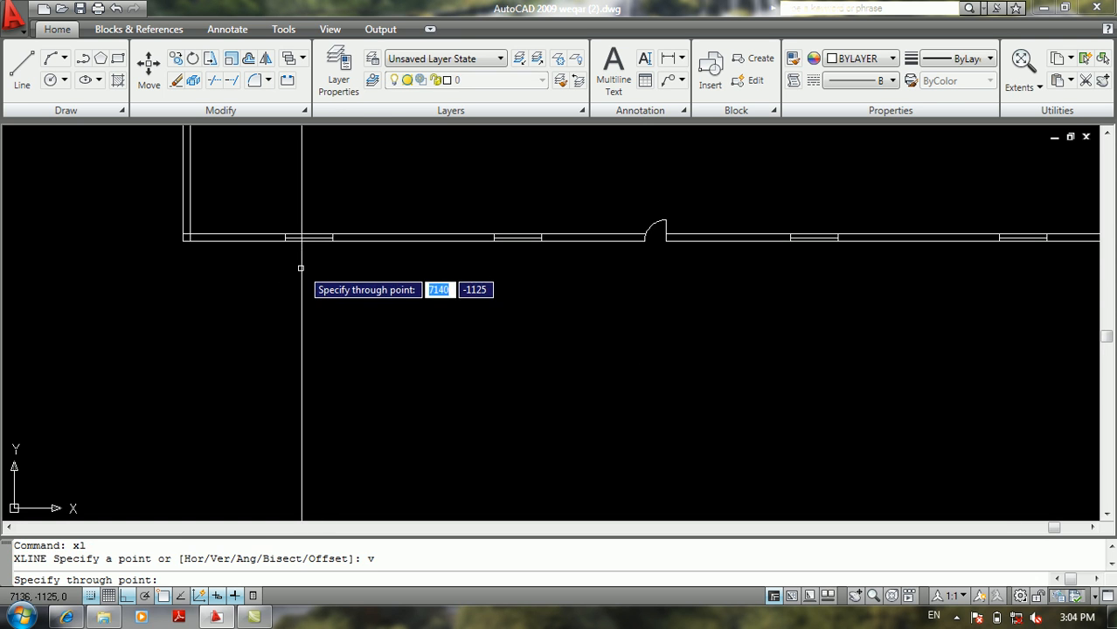
pyautogui.click(285, 249)
pyautogui.click(183, 237)
pyautogui.click(332, 241)
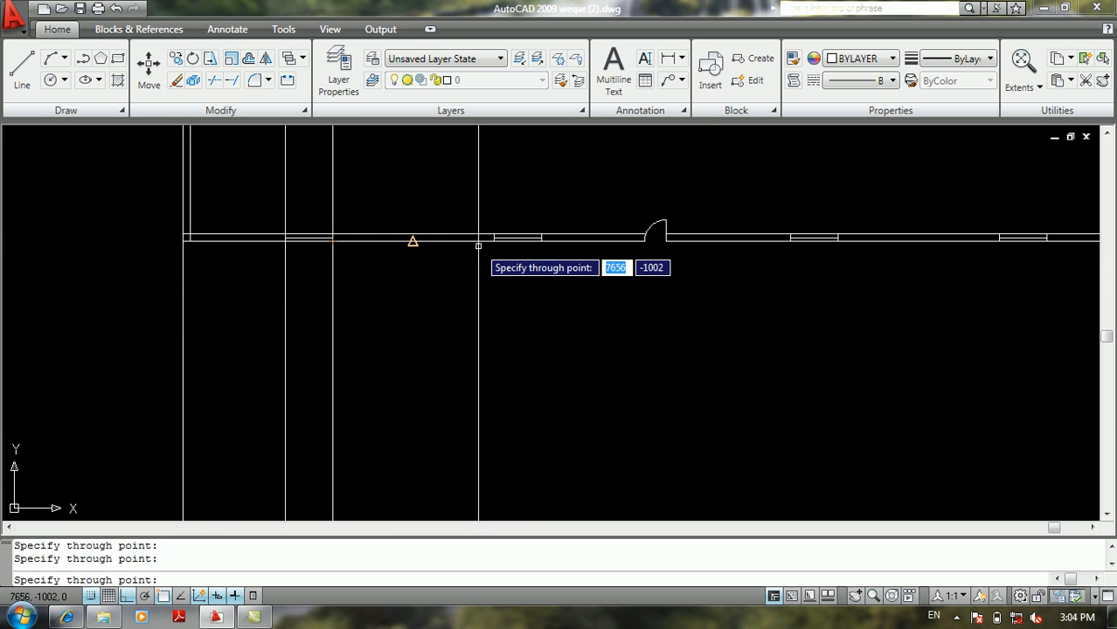
pyautogui.click(494, 238)
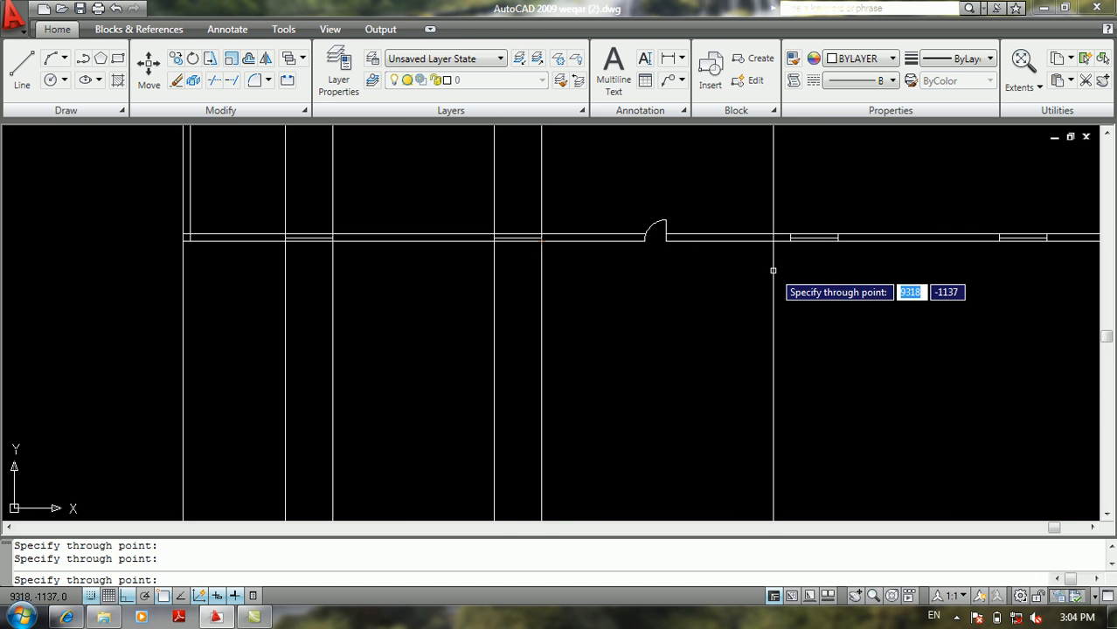
pyautogui.press('Escape')
# Step: Draw a horizontal line crossing all the vertical construction lines below the simple room plan
pyautogui.scroll(-2, 776, 274)
pyautogui.scroll(-4, 631, 218)
pyautogui.scroll(2, 612, 237)
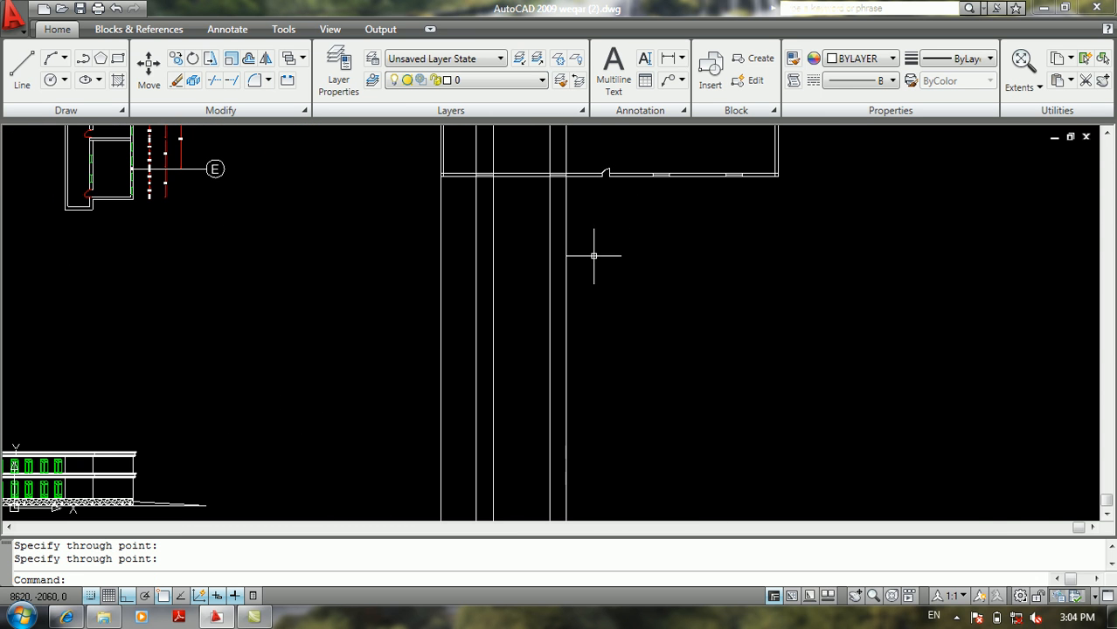
pyautogui.write('l')
pyautogui.press('Return')
pyautogui.click(376, 336)
pyautogui.click(777, 336)
pyautogui.press('Return')
# Step: Offset the horizontal line 290 downward
pyautogui.write('o')
pyautogui.press('Return')
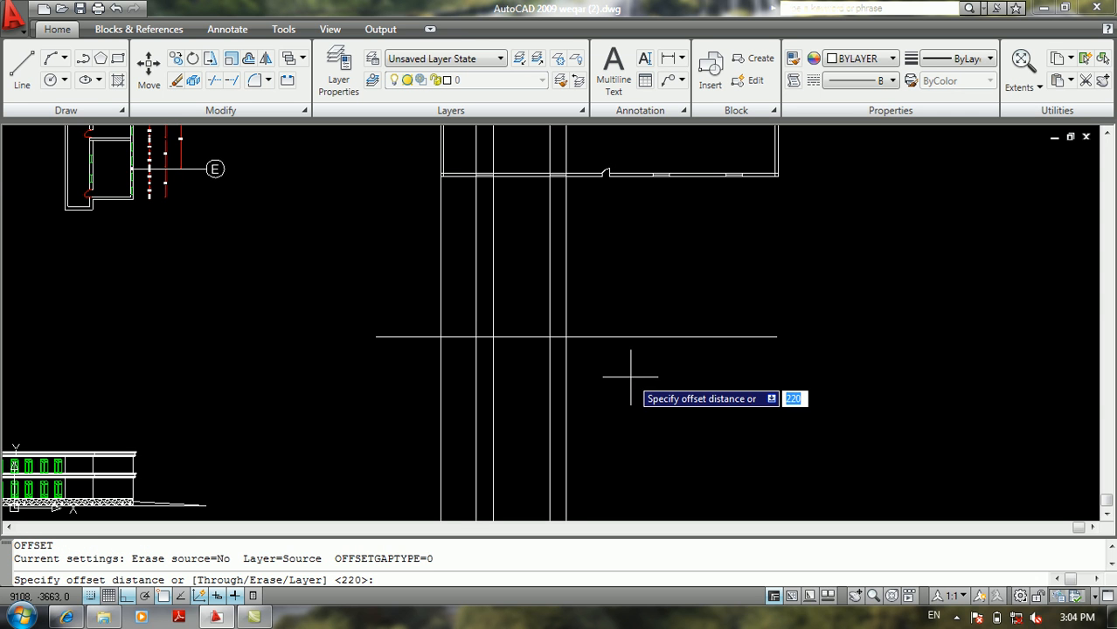
pyautogui.write('290')
pyautogui.press('Return')
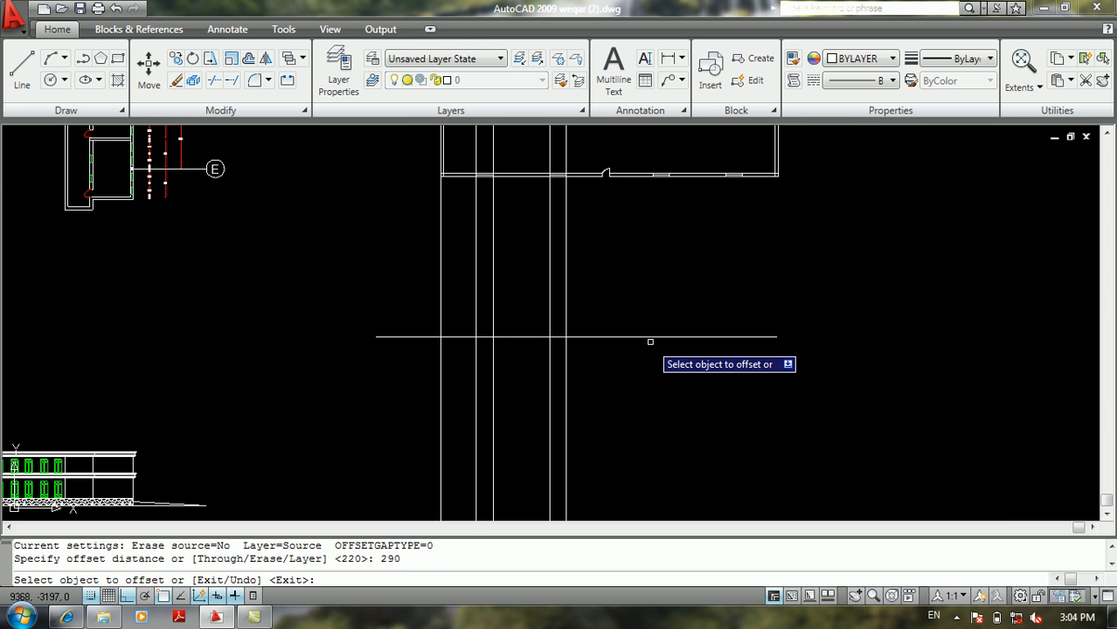
pyautogui.click(653, 338)
pyautogui.click(646, 375)
pyautogui.press('Return')
# Step: Draw the first window's elevation rectangle between its two construction lines and the two horizontal lines
pyautogui.scroll(6, 419, 350)
pyautogui.moveTo(502, 356); pyautogui.dragTo(482, 356, button='middle')
pyautogui.scroll(-5, 219, 351)
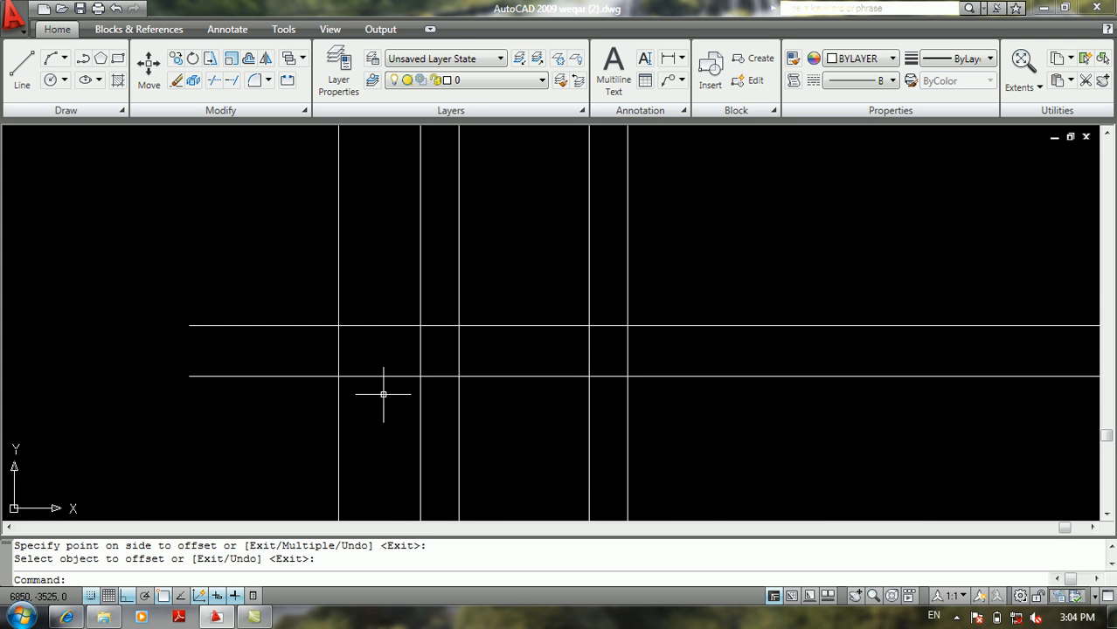
pyautogui.scroll(5, 437, 357)
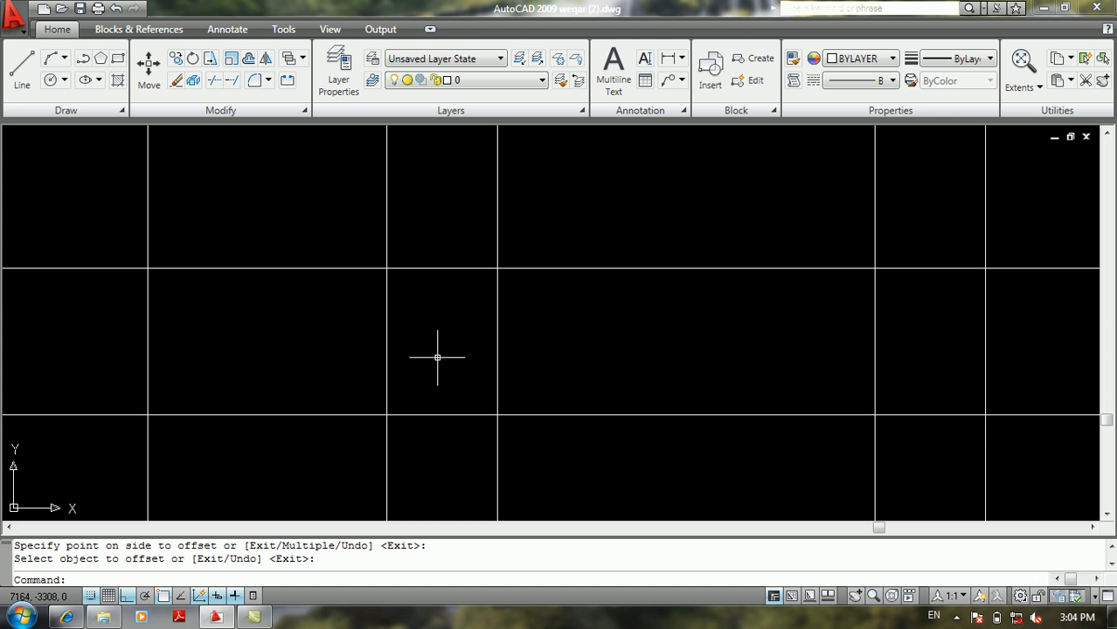
pyautogui.write('rec')
pyautogui.press('Return')
pyautogui.click(387, 269)
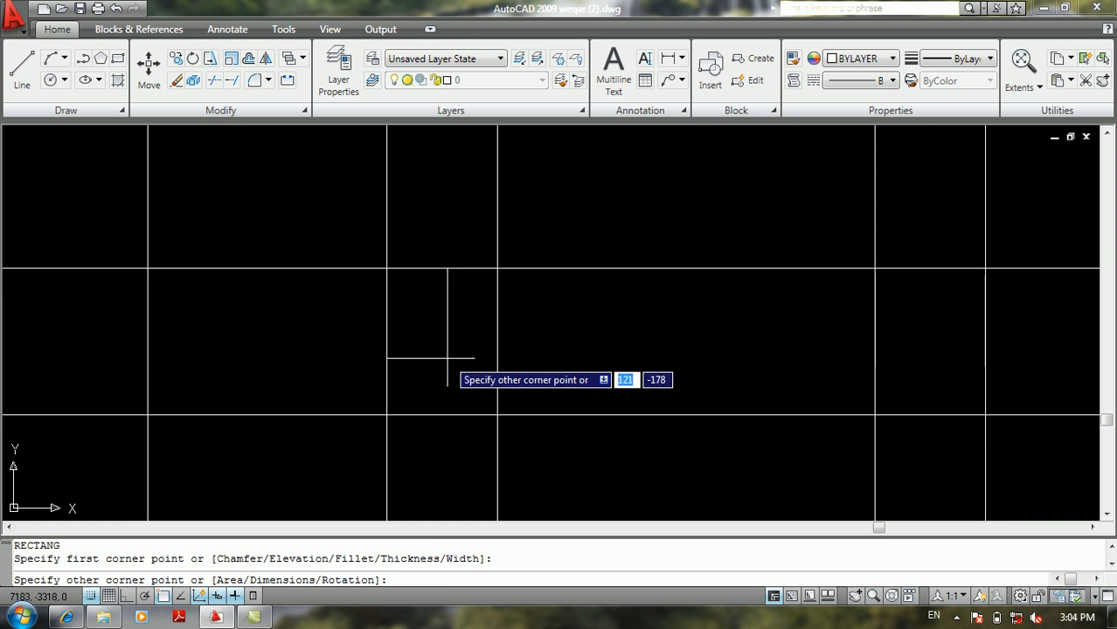
pyautogui.click(498, 416)
pyautogui.press('Return')
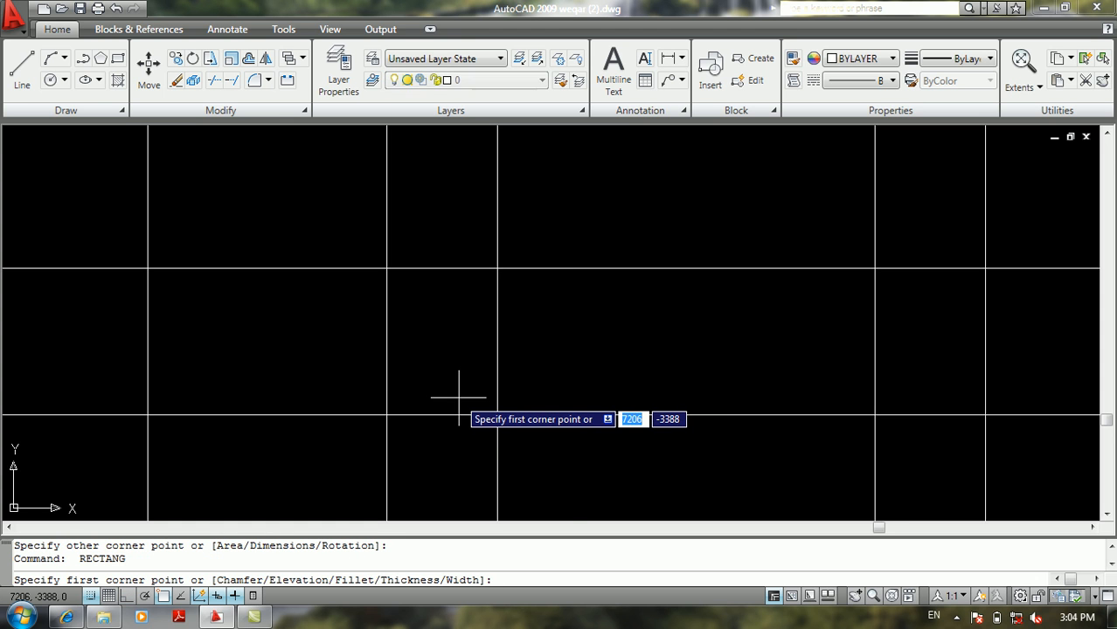
# Step: Explode the first window's elevation rectangle into separate lines
pyautogui.press('Escape')
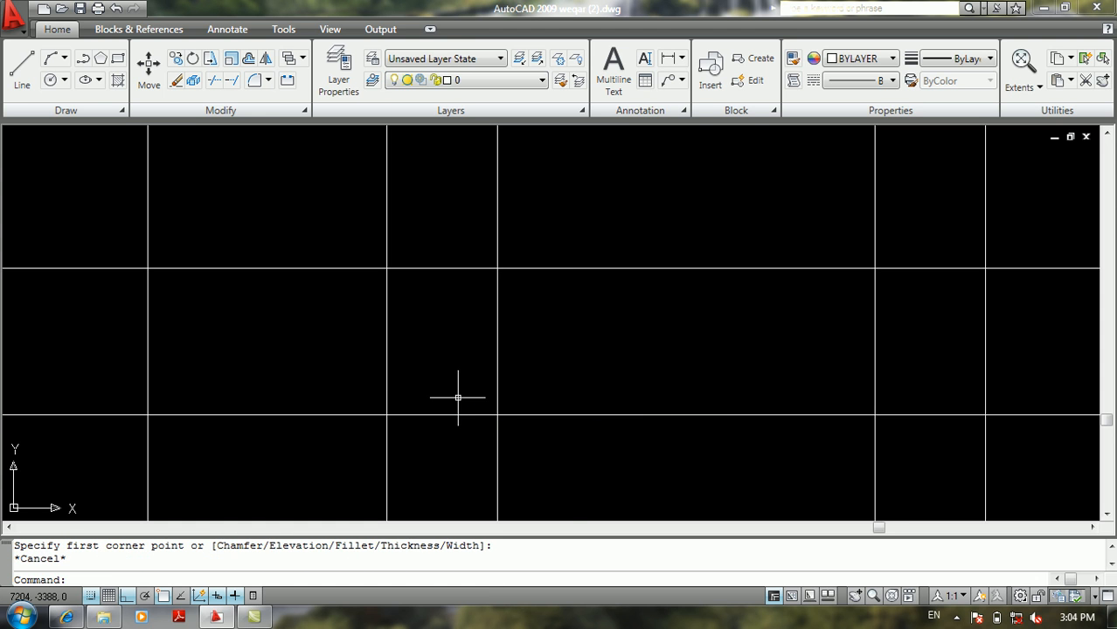
pyautogui.write('x')
pyautogui.press('Return')
pyautogui.click(459, 414)
pyautogui.press('Return')
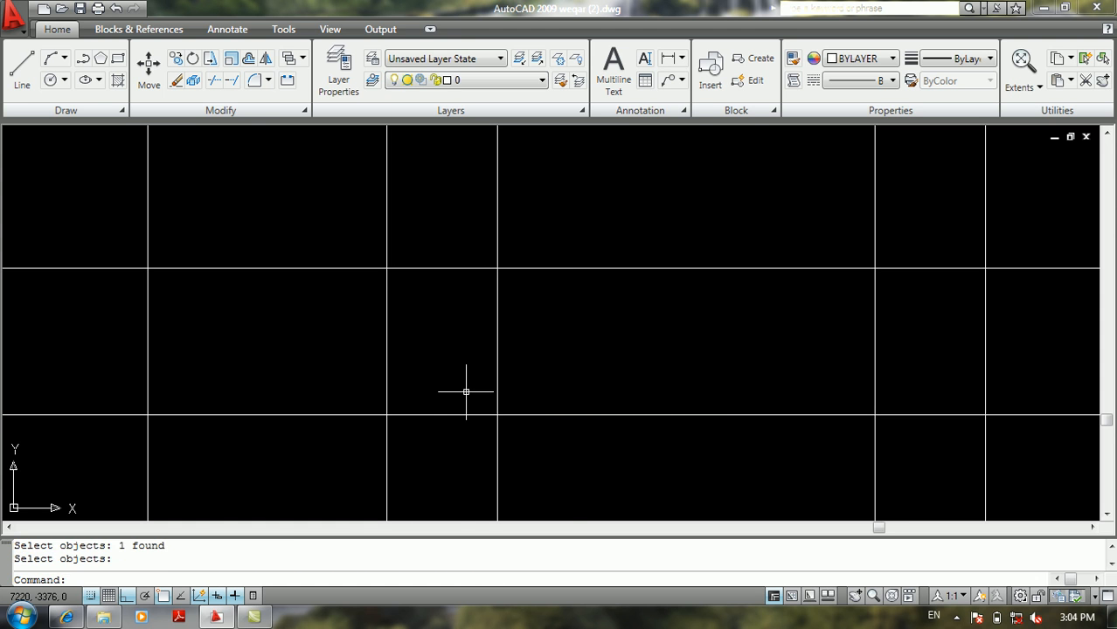
# Step: Offset all four sides of the window outline 10 inward to form its frame
pyautogui.write('o')
pyautogui.press('Return')
pyautogui.press('Return')
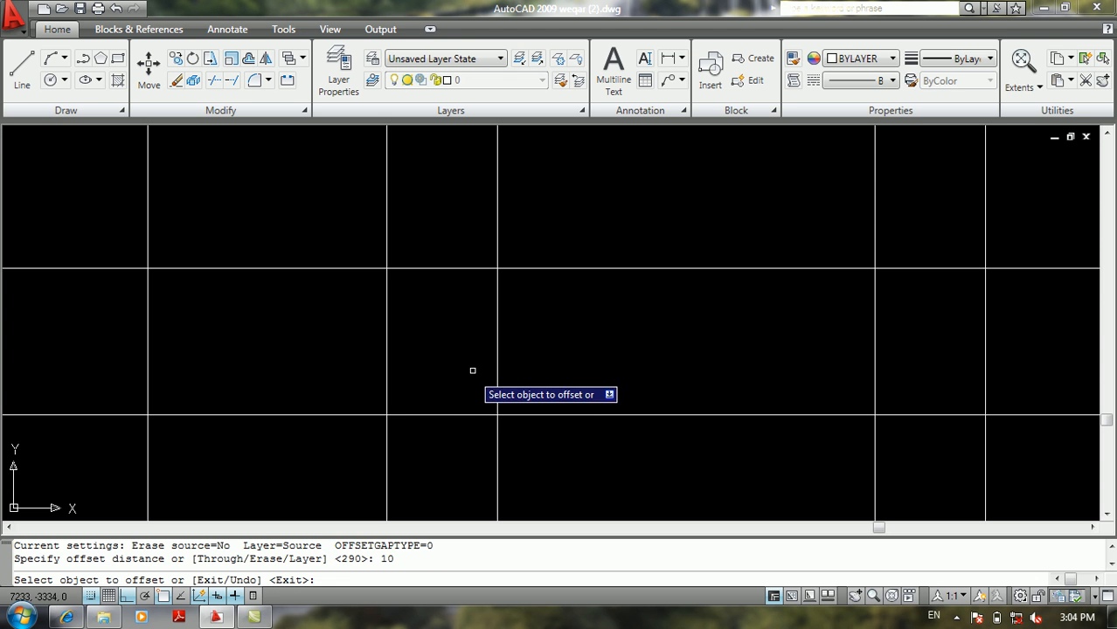
pyautogui.click(498, 339)
pyautogui.click(445, 391)
pyautogui.click(441, 413)
pyautogui.click(435, 397)
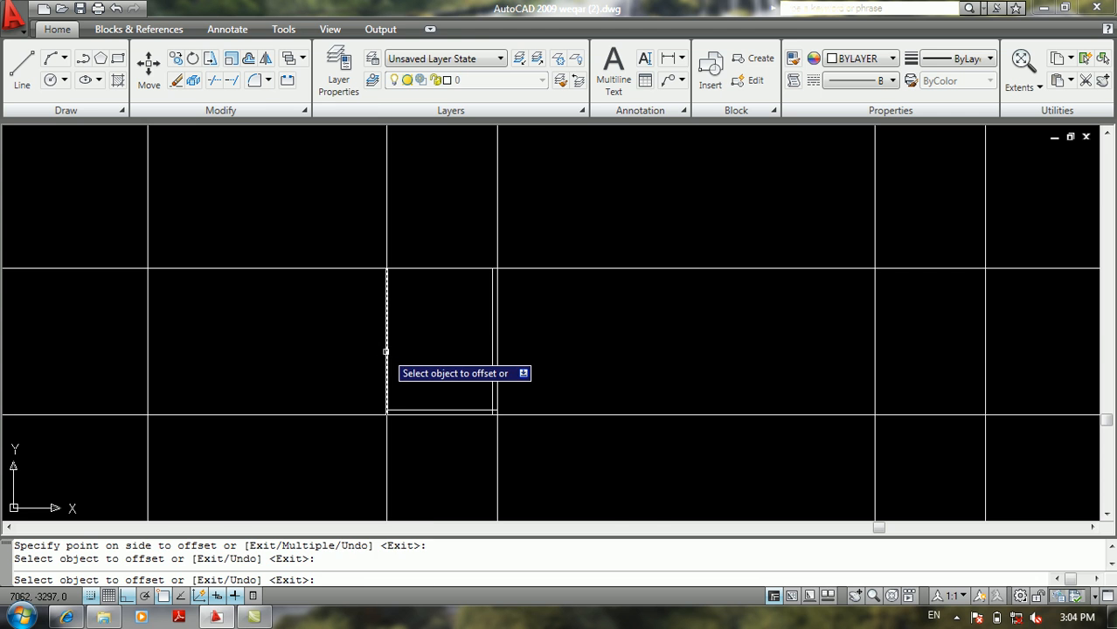
pyautogui.click(386, 352)
pyautogui.click(436, 325)
pyautogui.click(446, 269)
pyautogui.click(445, 303)
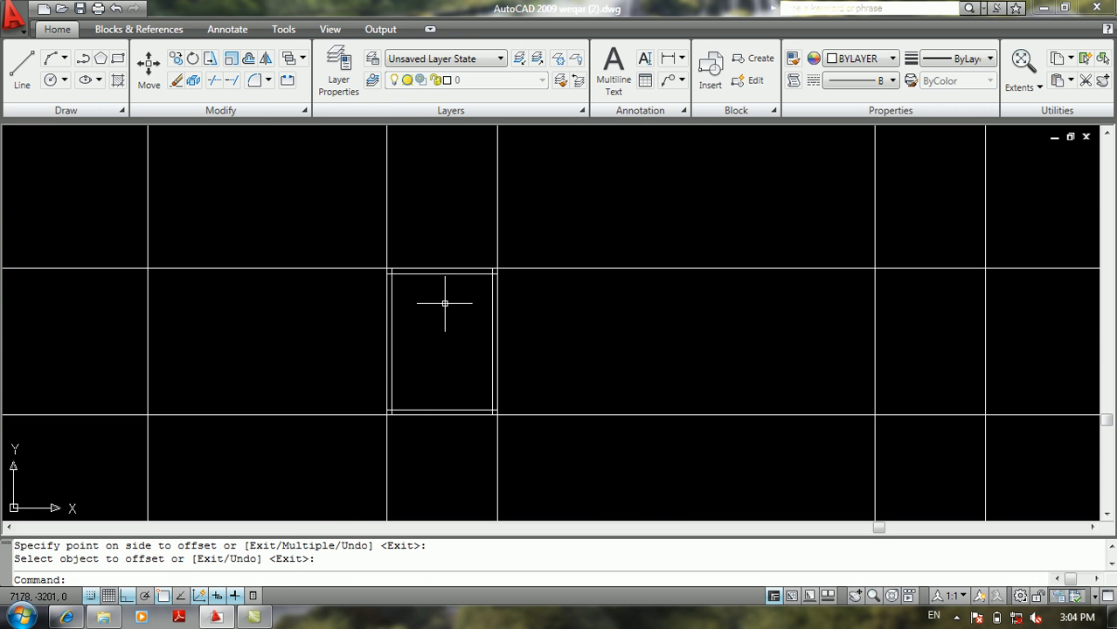
pyautogui.press('Return')
# Step: Draw the elevation's left edge along the outer construction line, between the lower and upper horizontal lines
pyautogui.scroll(-6, 445, 303)
pyautogui.scroll(-2, 491, 310)
pyautogui.moveTo(511, 313); pyautogui.dragTo(560, 298, button='middle')
pyautogui.scroll(3, 499, 320)
pyautogui.write('l')
pyautogui.press('Return')
pyautogui.click(491, 269)
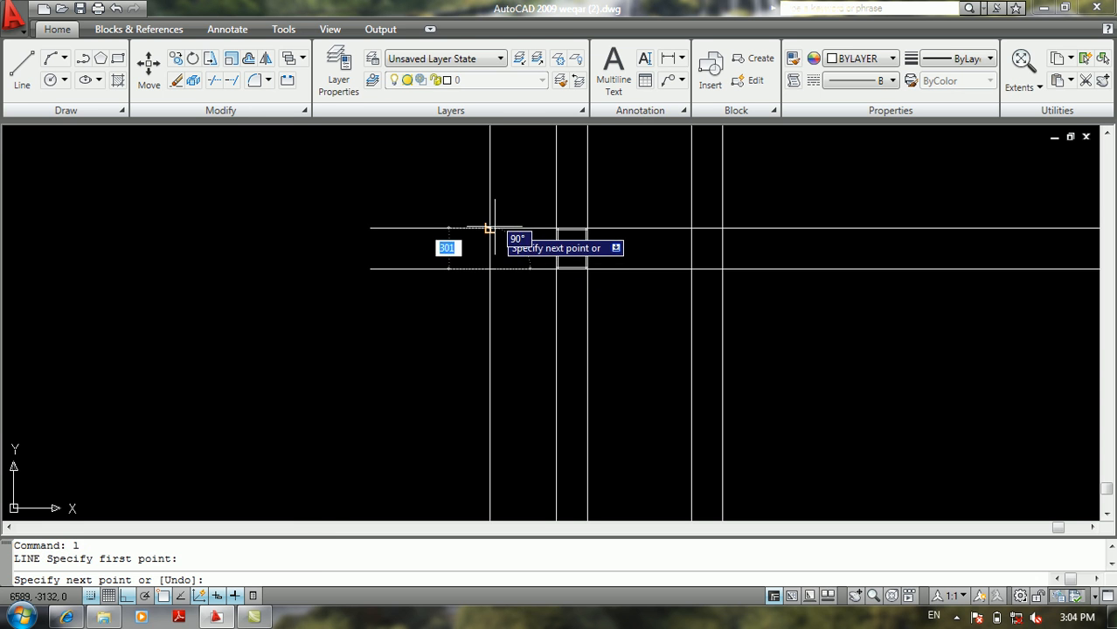
pyautogui.click(491, 229)
pyautogui.press('Return')
# Step: Trim the ends of both horizontal lines that project beyond the elevation's left edge
pyautogui.scroll(-2, 472, 262)
pyautogui.scroll(1, 464, 271)
pyautogui.moveTo(477, 269); pyautogui.dragTo(525, 315, button='middle')
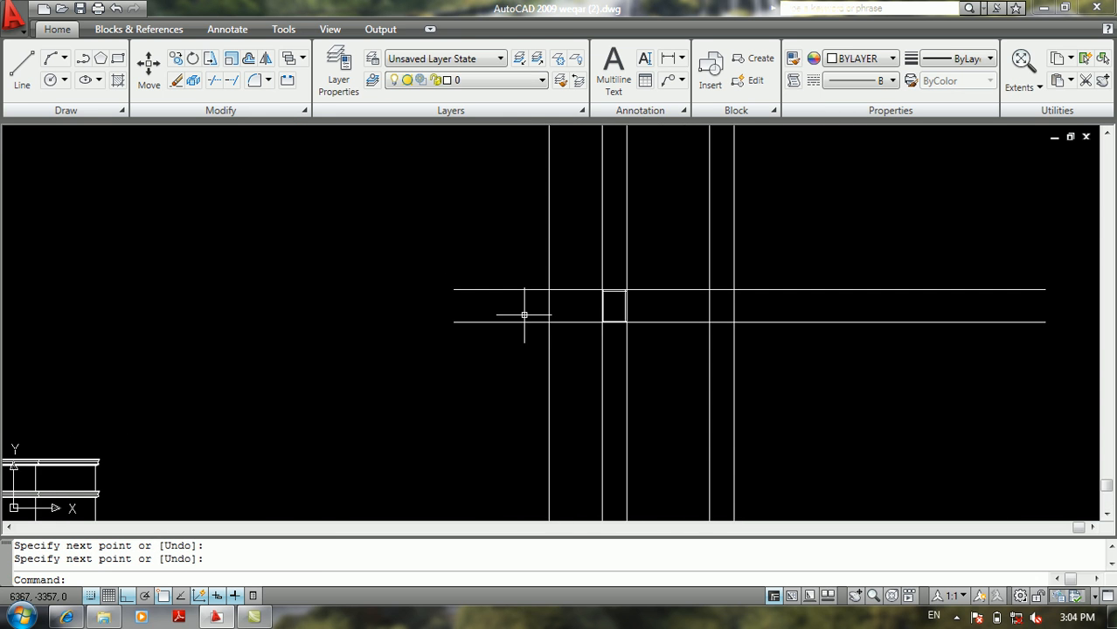
pyautogui.press('Return')
pyautogui.press('Return')
pyautogui.click(516, 264)
pyautogui.click(444, 362)
pyautogui.scroll(-3, 454, 365)
pyautogui.scroll(3, 596, 323)
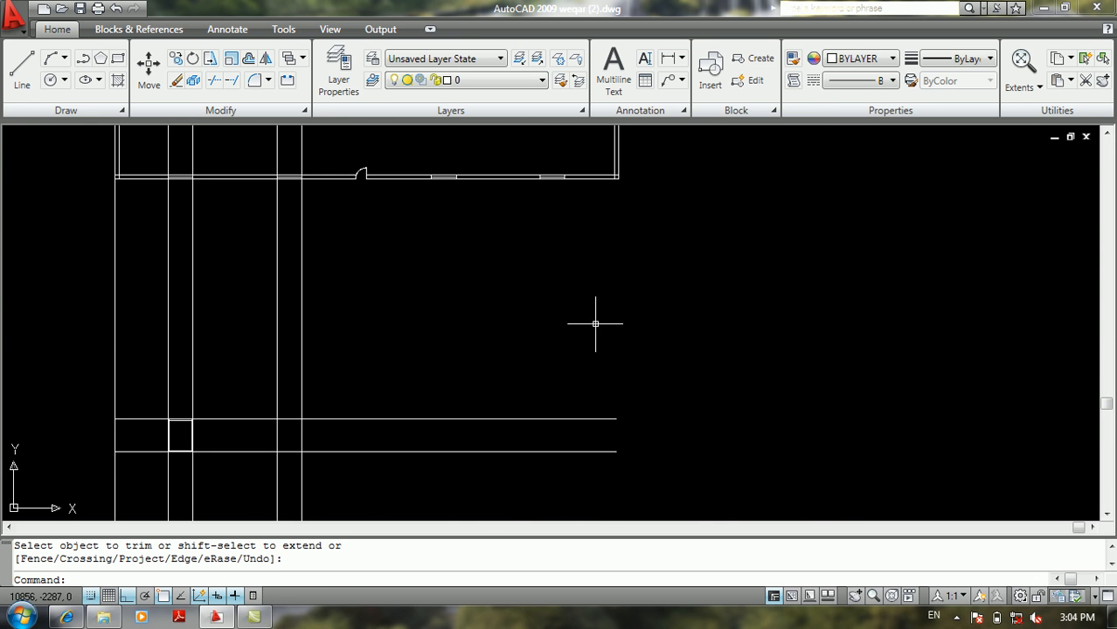
# Step: Place a vertical construction line through the outer right corner of the simple room plan
pyautogui.press('Return')
pyautogui.write('xl')
pyautogui.press('Return')
pyautogui.write('v')
pyautogui.press('Return')
pyautogui.scroll(3, 616, 182)
pyautogui.click(615, 182)
pyautogui.press('Return')
pyautogui.scroll(-5, 595, 298)
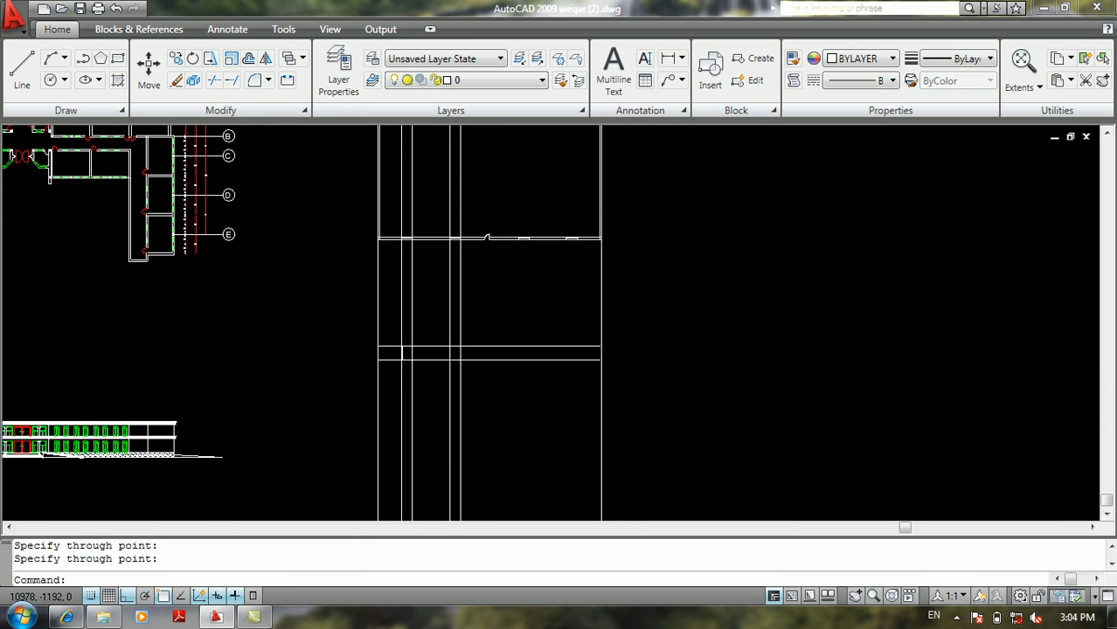
# Step: Draw the elevation's right edge on the vertical construction line between the two horizontals, and erase that construction line
pyautogui.scroll(4, 595, 307)
pyautogui.scroll(5, 597, 313)
pyautogui.scroll(3, 616, 344)
pyautogui.write('l')
pyautogui.press('Return')
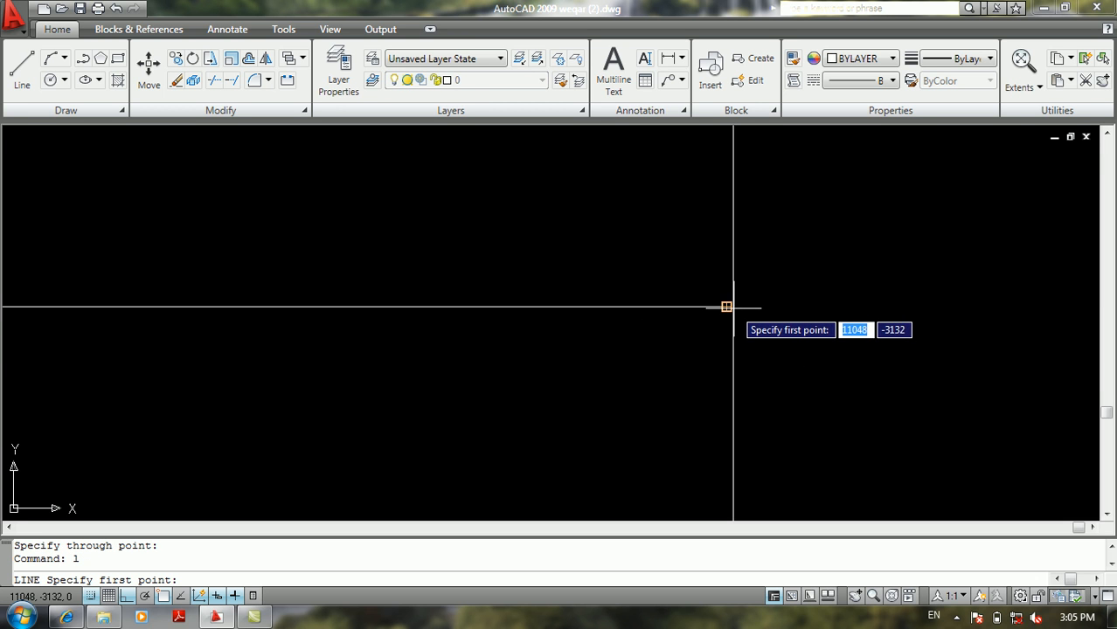
pyautogui.scroll(8, 735, 307)
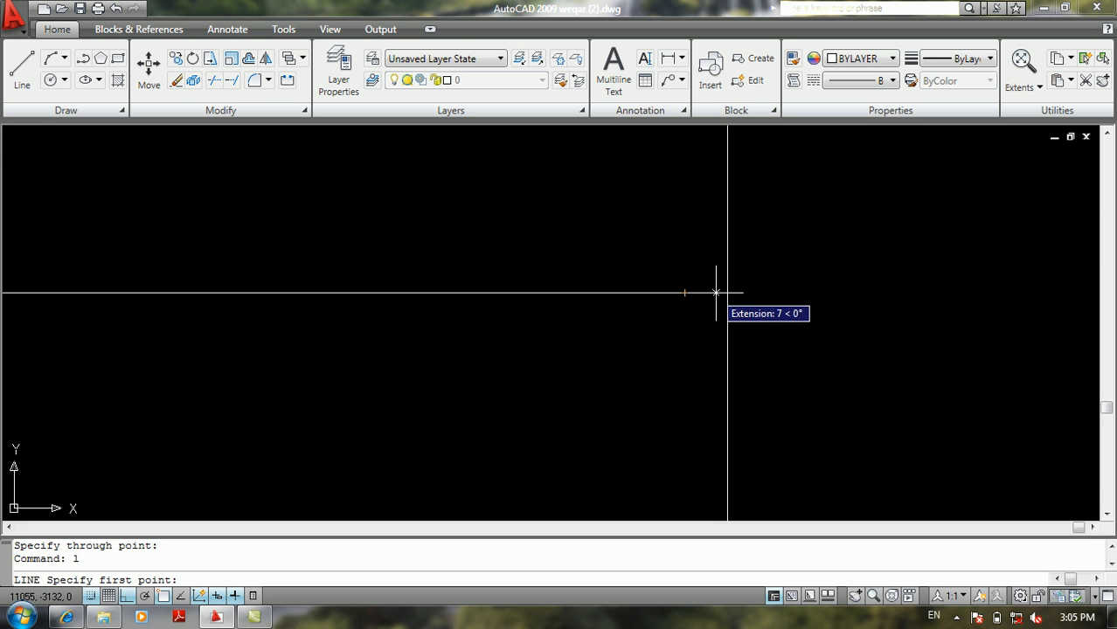
pyautogui.click(727, 293)
pyautogui.scroll(-3, 669, 420)
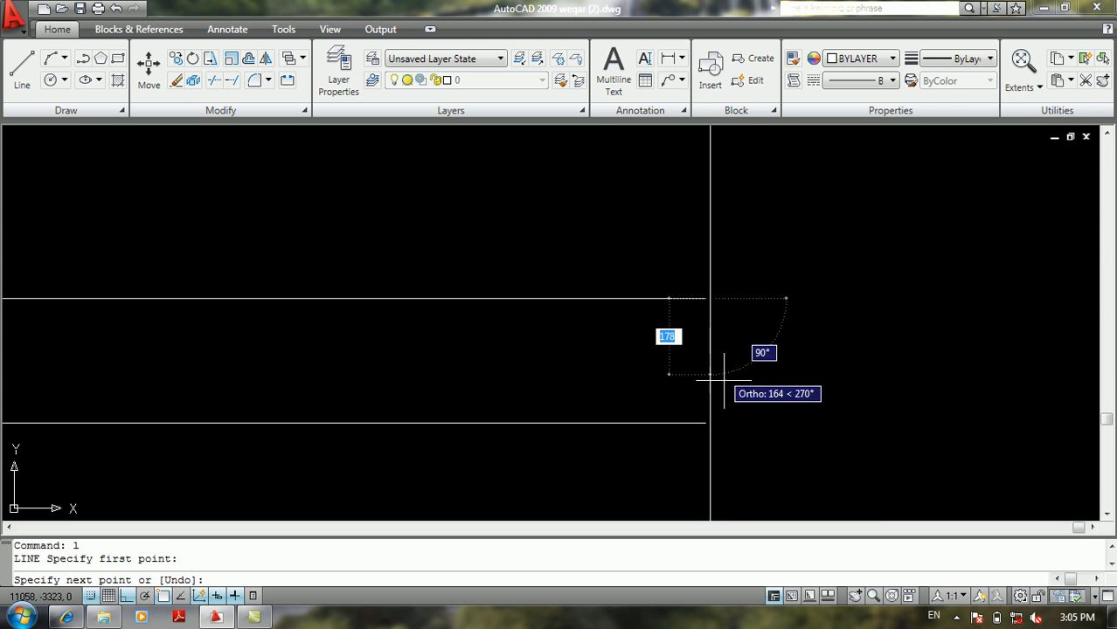
pyautogui.click(668, 386)
pyautogui.press('Return')
pyautogui.scroll(-4, 641, 357)
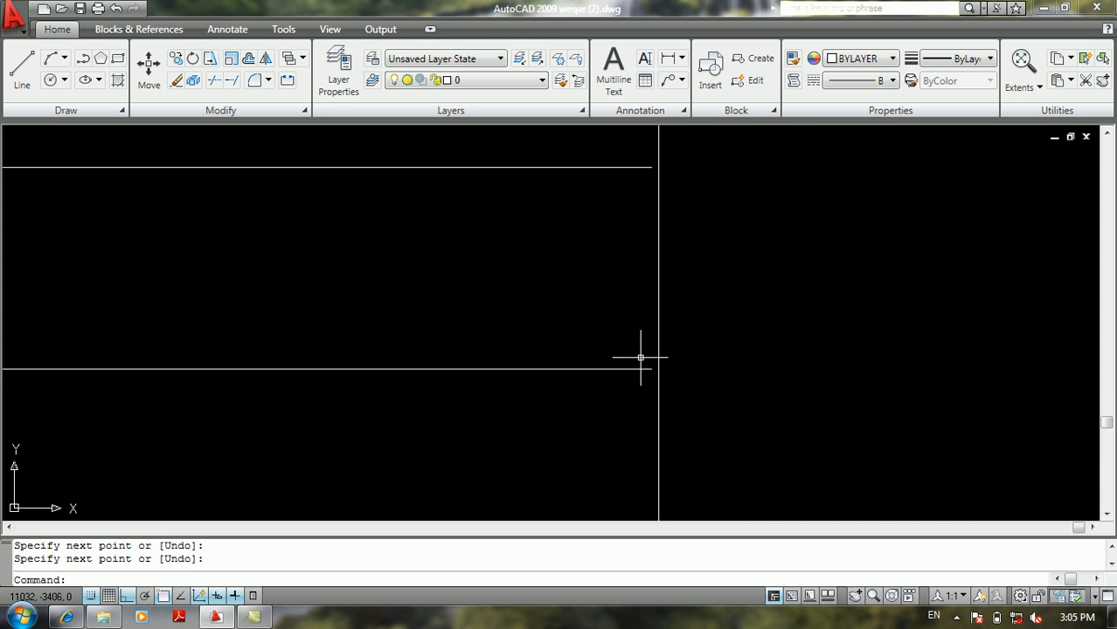
pyautogui.click(749, 378)
pyautogui.click(669, 426)
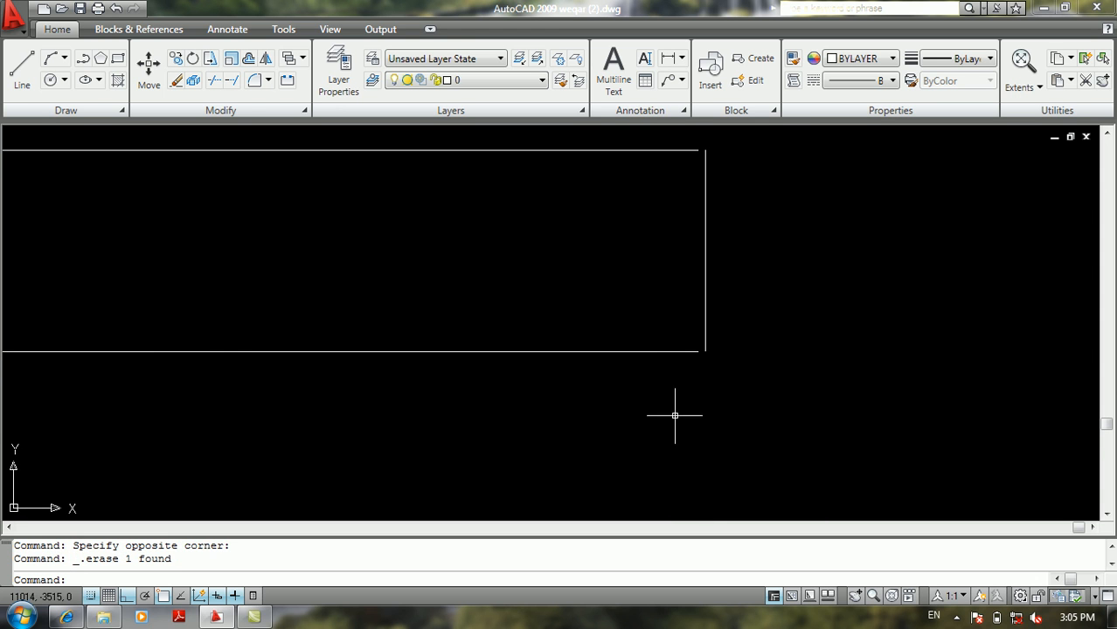
# Step: Extend the upper and lower horizontal lines to the elevation's right edge
pyautogui.moveTo(579, 299); pyautogui.dragTo(651, 381, button='middle')
pyautogui.press('Return')
pyautogui.click(810, 327)
pyautogui.click(710, 352)
pyautogui.press('Return')
pyautogui.click(701, 205)
pyautogui.click(568, 451)
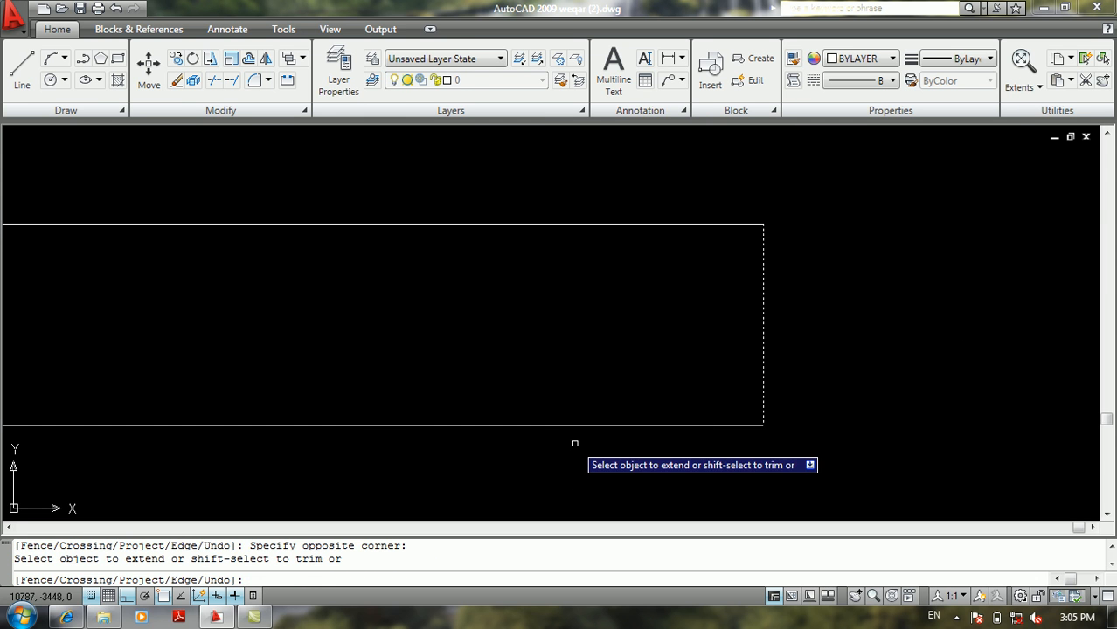
pyautogui.press('Return')
pyautogui.scroll(-6, 501, 380)
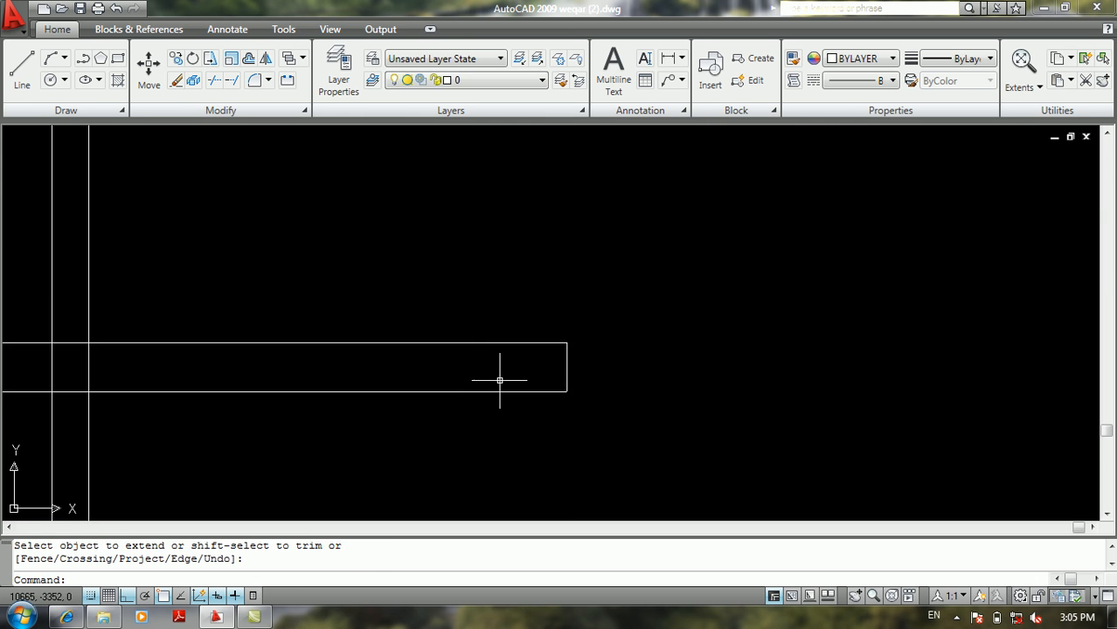
# Step: Erase the remaining vertical construction lines between the room plan and its elevation
pyautogui.moveTo(592, 378); pyautogui.dragTo(708, 318, button='middle')
pyautogui.click(656, 353)
pyautogui.click(439, 439)
pyautogui.press('Delete')
pyautogui.scroll(-2, 555, 365)
pyautogui.moveTo(555, 364)
pyautogui.mouseDown(button='middle')
pyautogui.moveTo(612, 354)
pyautogui.moveTo(637, 367)
pyautogui.moveTo(677, 440)
pyautogui.mouseUp(button='middle')
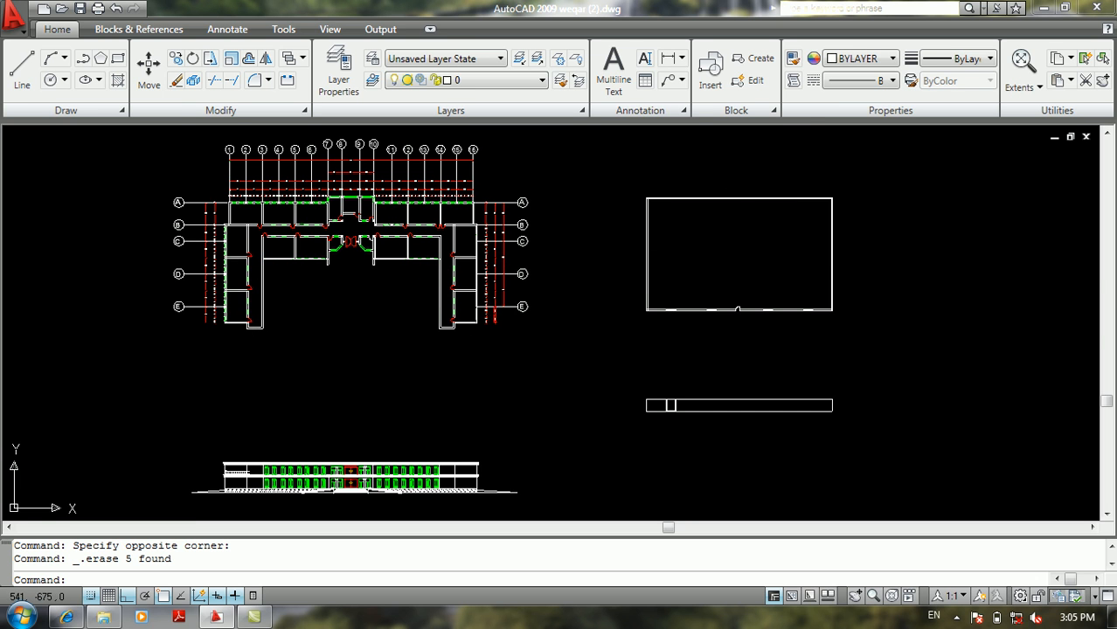
pyautogui.scroll(5, 287, 253)
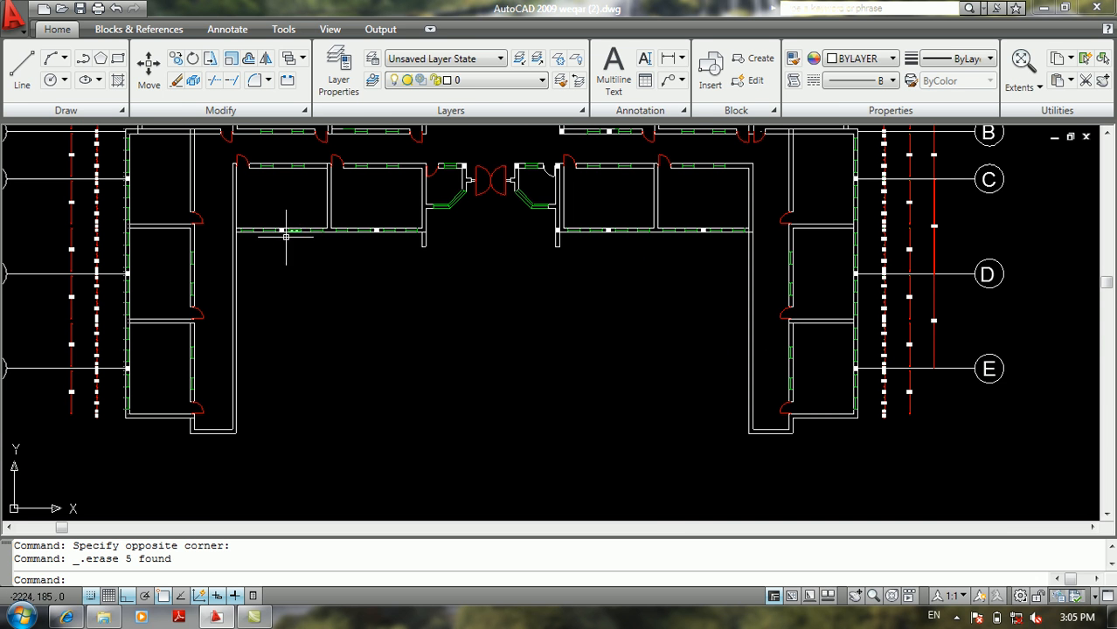
pyautogui.scroll(-2, 289, 255)
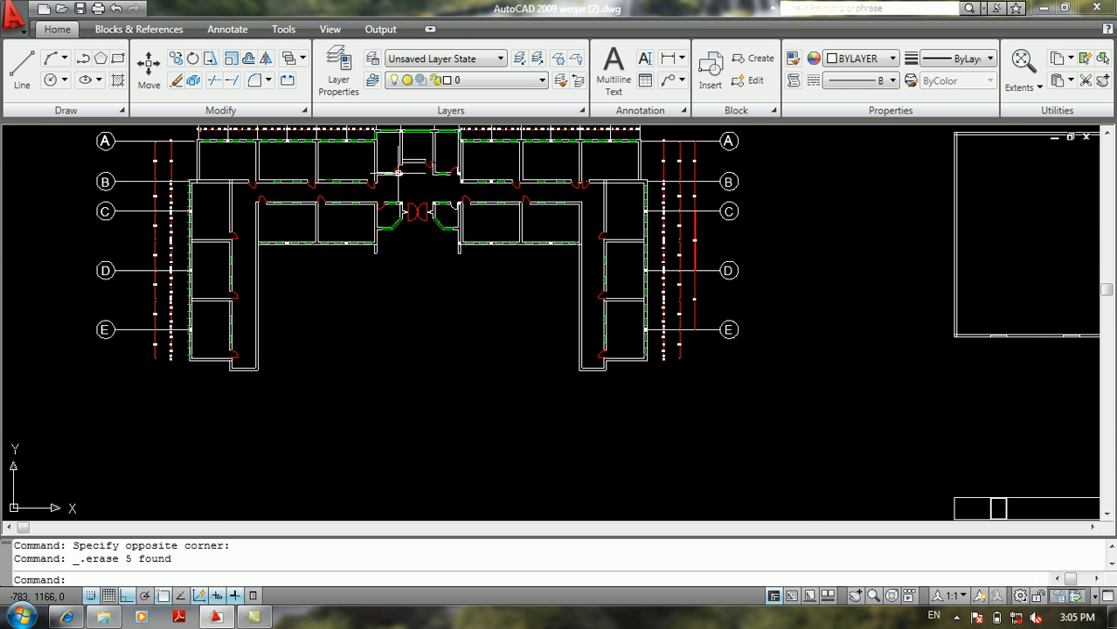
pyautogui.scroll(2, 402, 205)
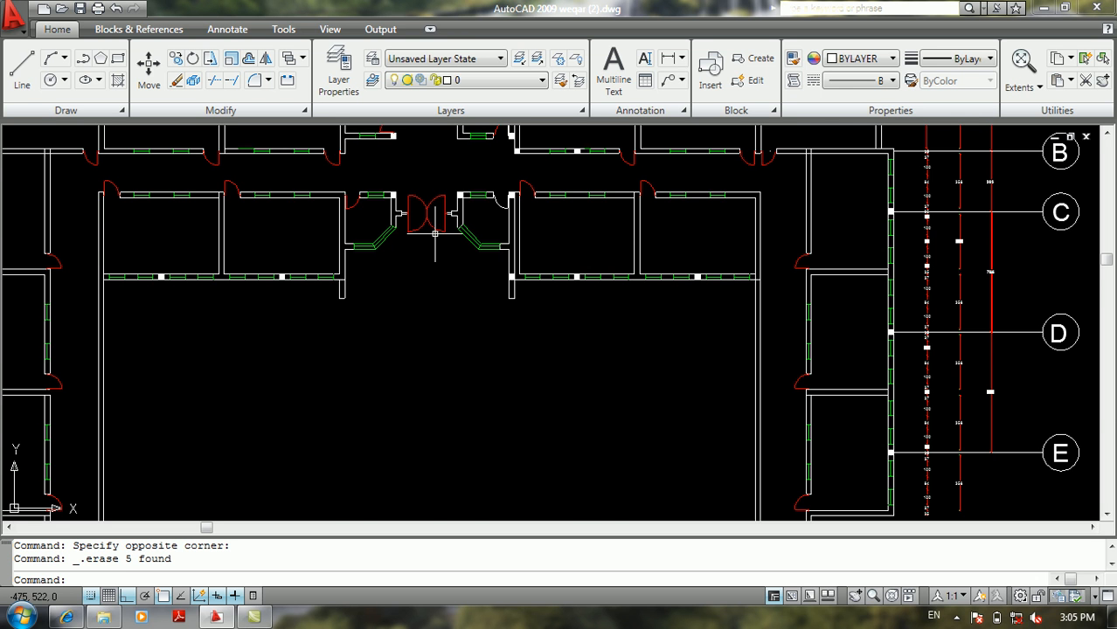
pyautogui.scroll(-6, 487, 174)
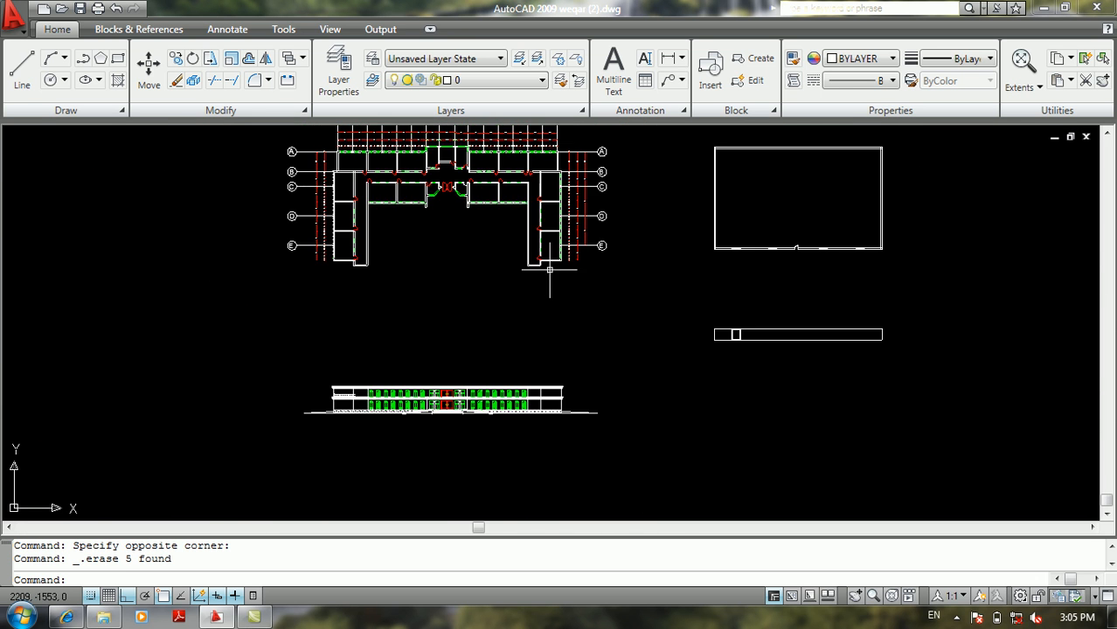
# Step: Move the room elevation horizontally by its lower-left corner to line up with the inner wall of the building plan's left wing
pyautogui.scroll(3, 836, 451)
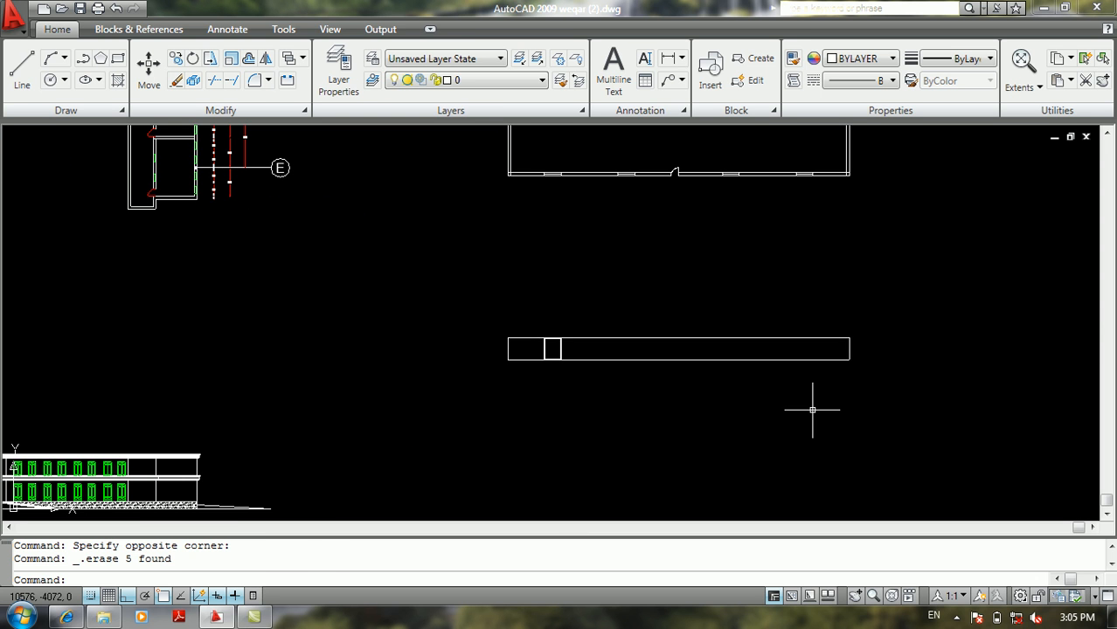
pyautogui.write('m')
pyautogui.press('Return')
pyautogui.click(936, 297)
pyautogui.click(465, 430)
pyautogui.press('Return')
pyautogui.click(508, 360)
pyautogui.scroll(-4, 416, 386)
pyautogui.scroll(3, 324, 374)
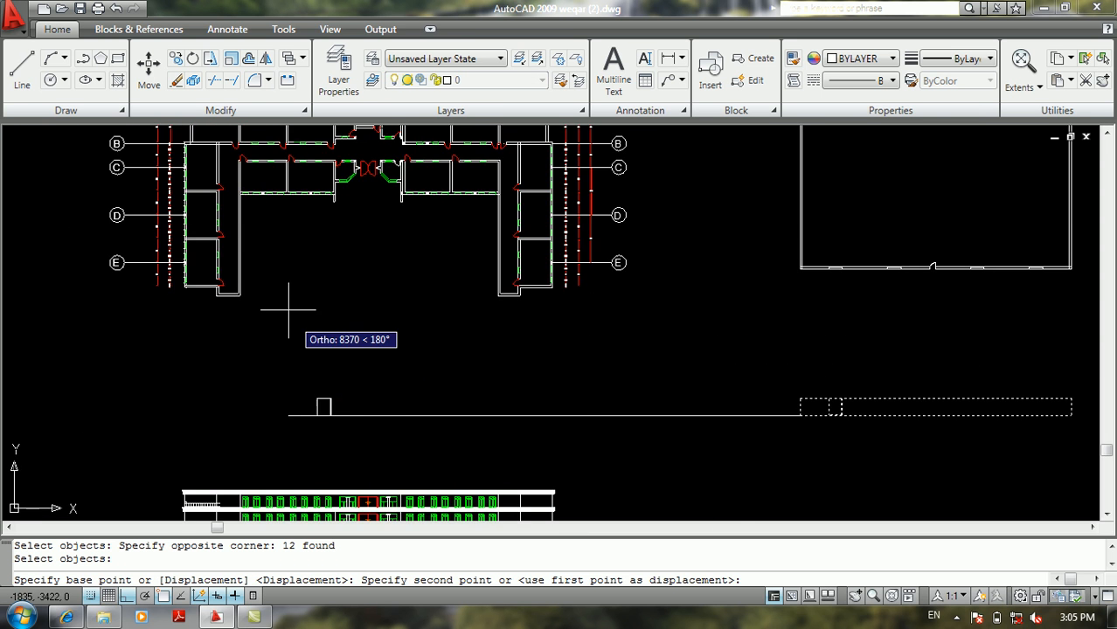
pyautogui.click(240, 414)
# Step: Move the room elevation straight down onto the top of the two-storey building elevation
pyautogui.press('Return')
pyautogui.click(517, 352)
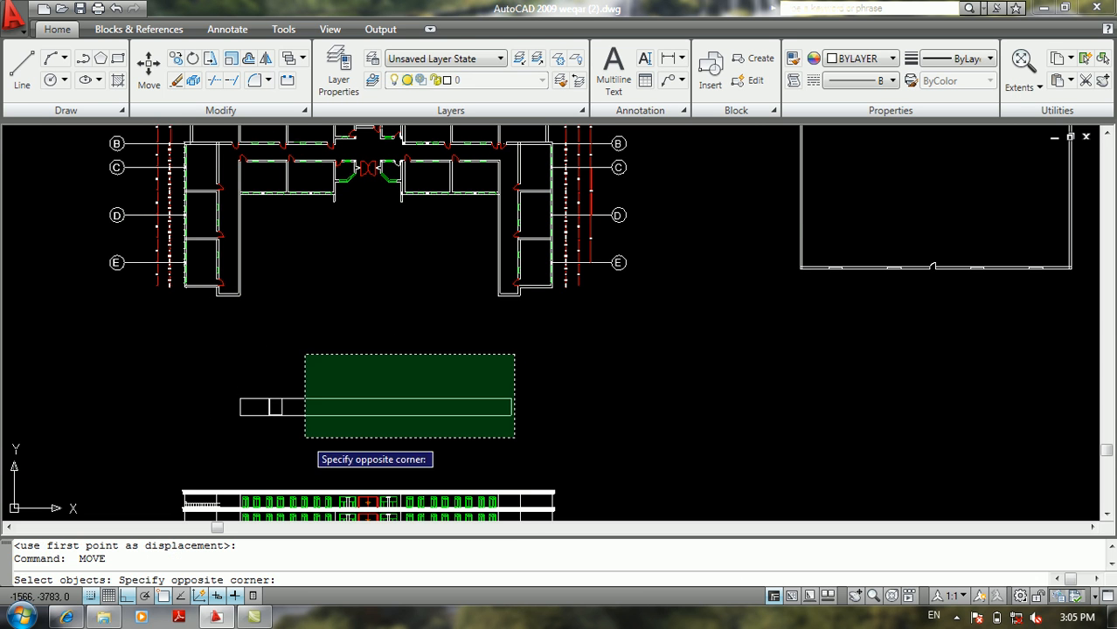
pyautogui.click(212, 439)
pyautogui.press('Return')
pyautogui.click(241, 402)
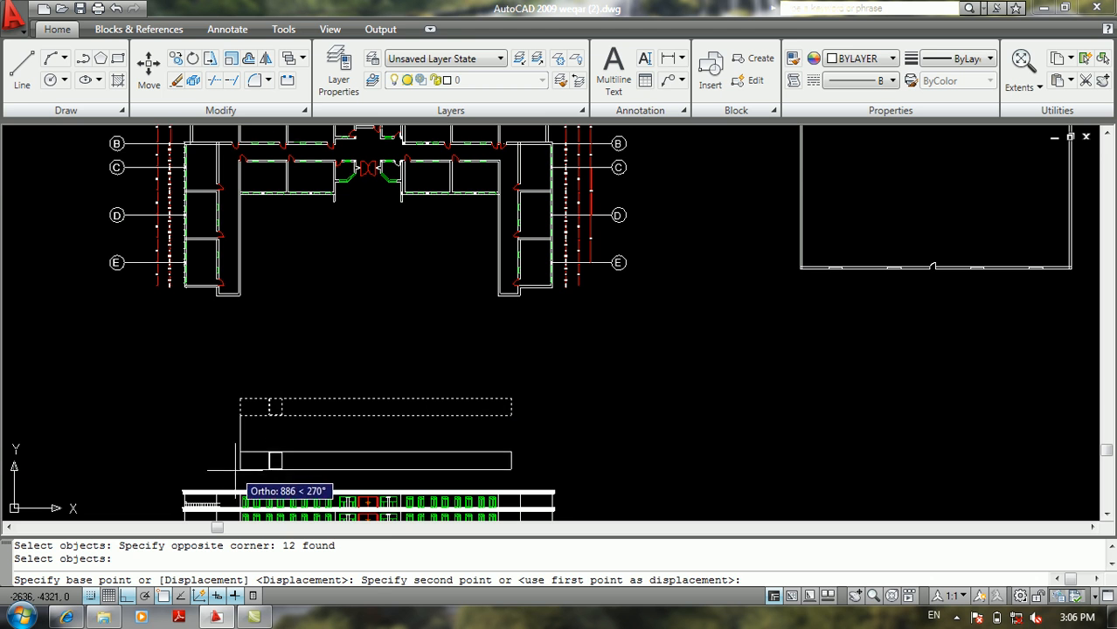
pyautogui.click(241, 486)
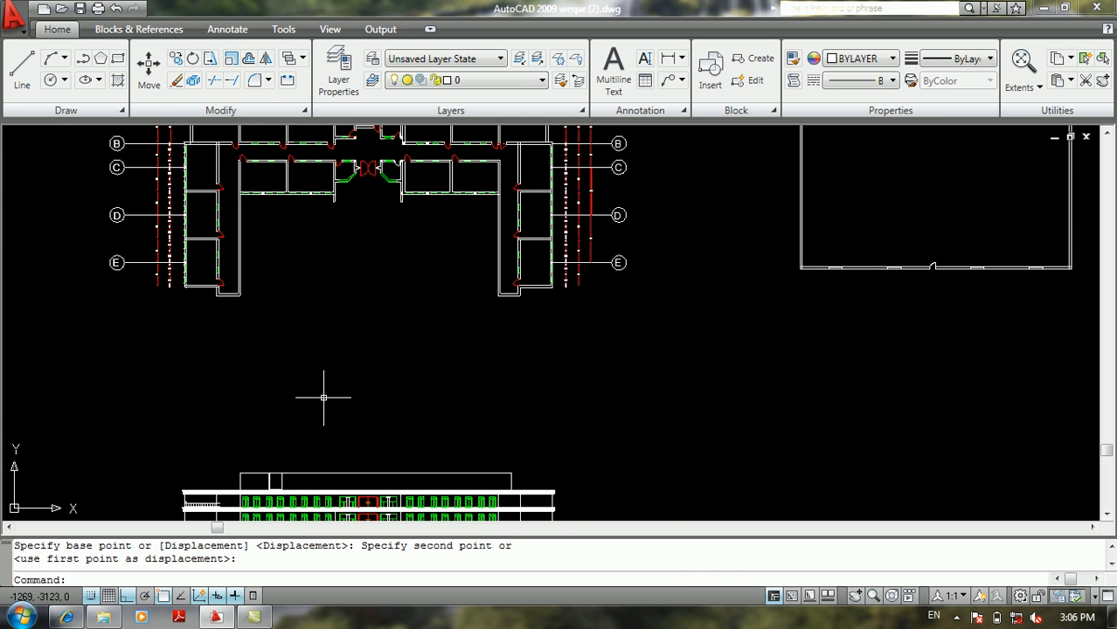
# Step: Examine the building elevation beneath the added storey, including its cornices, windows and upper-floor railing
pyautogui.scroll(-4, 307, 410)
pyautogui.scroll(3, 328, 315)
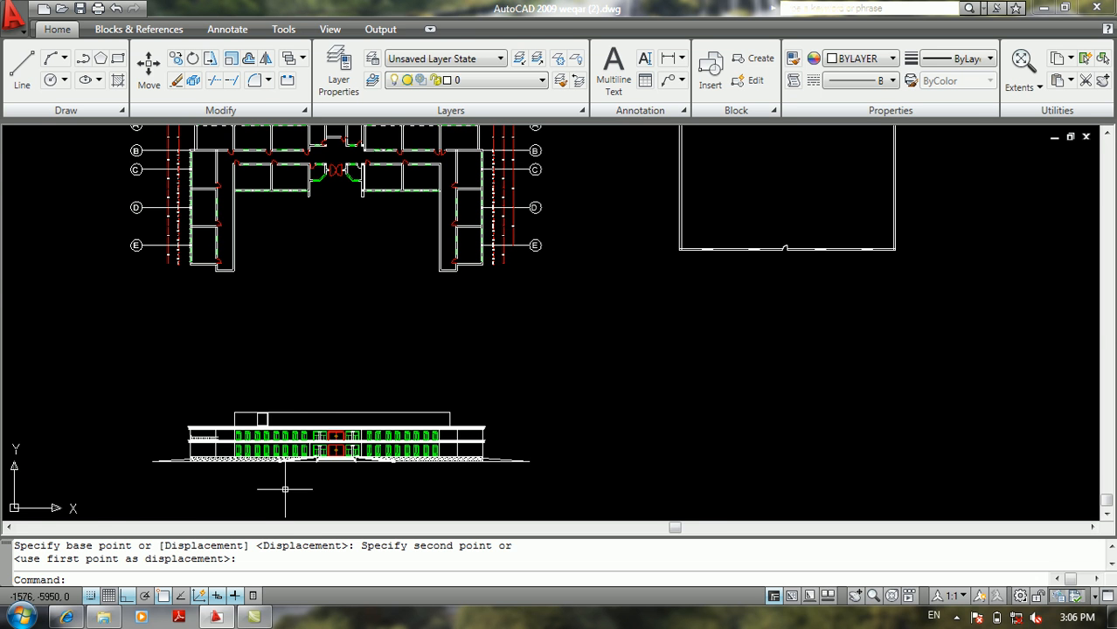
pyautogui.scroll(-3, 289, 480)
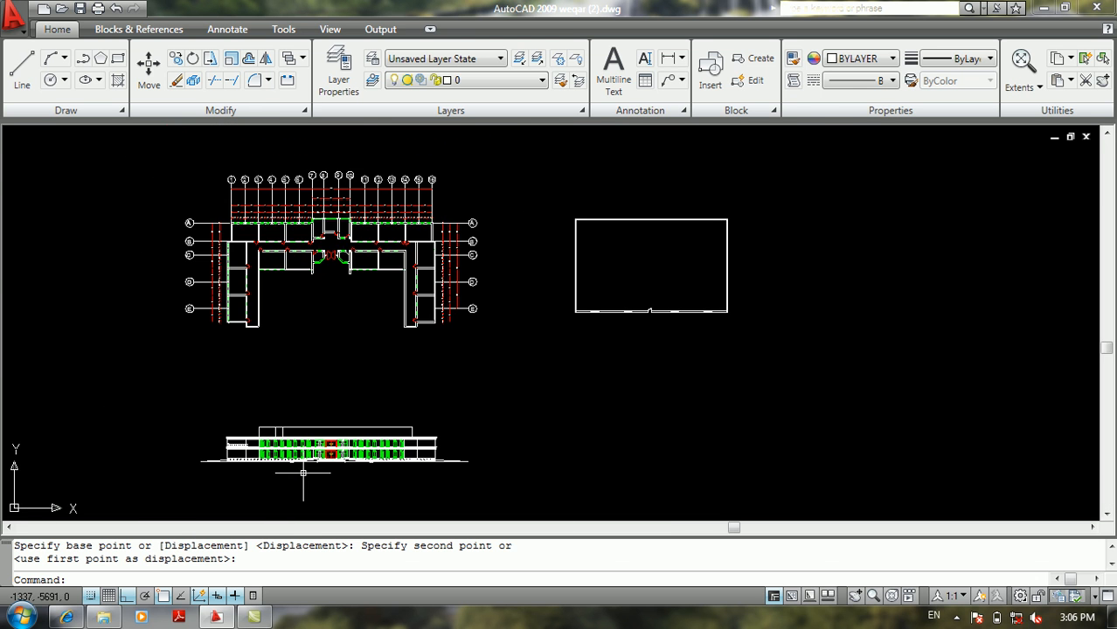
pyautogui.scroll(1, 375, 387)
pyautogui.scroll(3, 330, 414)
pyautogui.scroll(-5, 408, 323)
pyautogui.click(596, 317)
pyautogui.click(578, 359)
pyautogui.click(598, 343)
pyautogui.click(578, 376)
pyautogui.scroll(6, 358, 410)
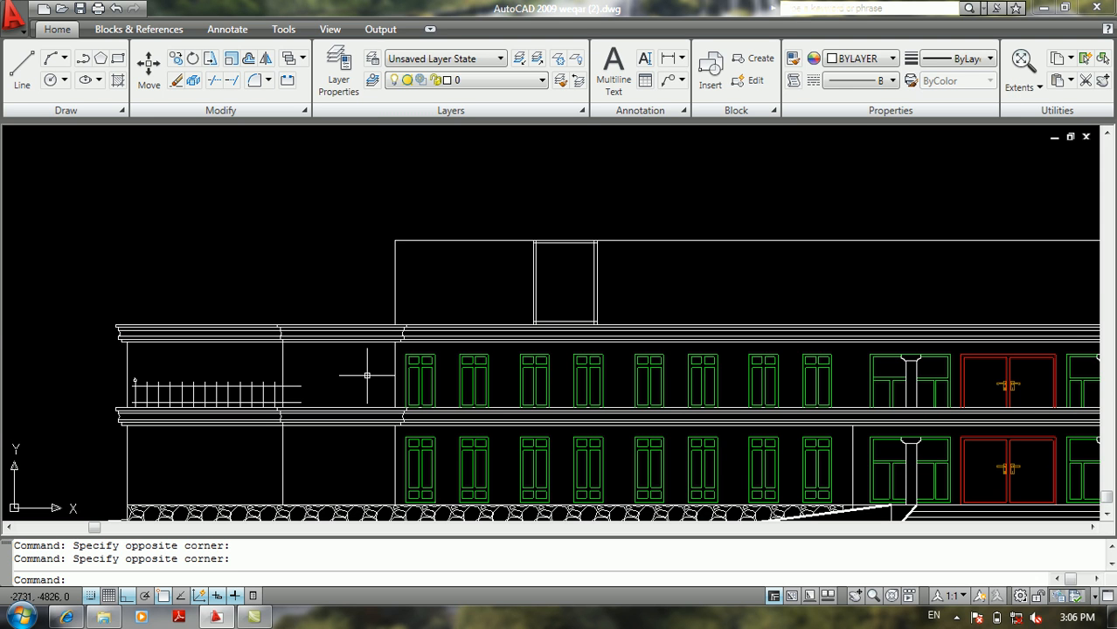
pyautogui.scroll(7, 404, 412)
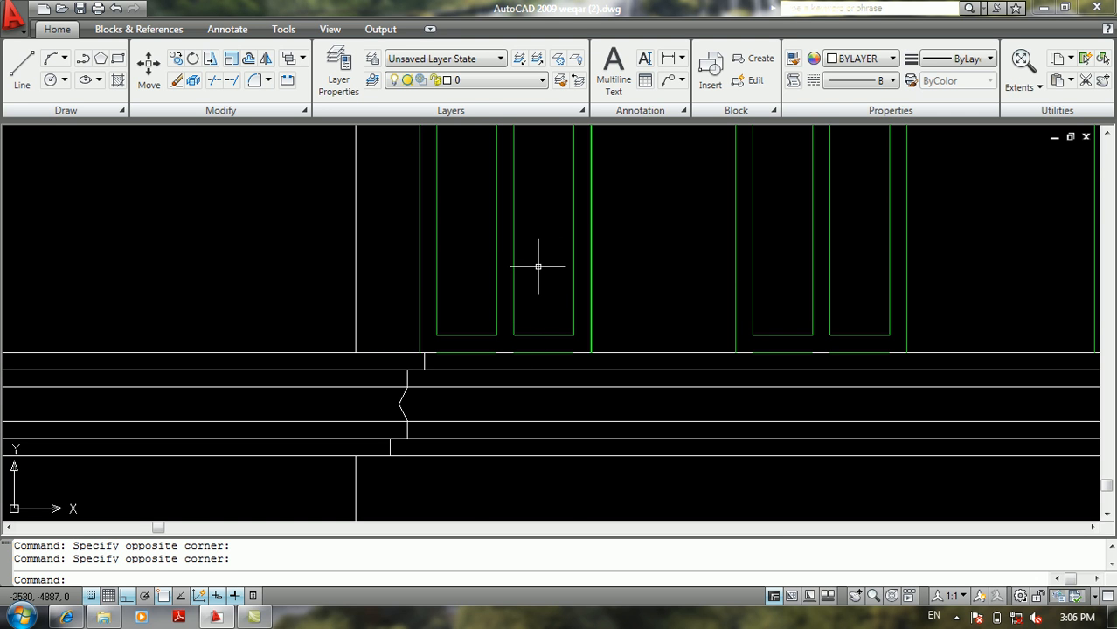
pyautogui.scroll(-2, 539, 266)
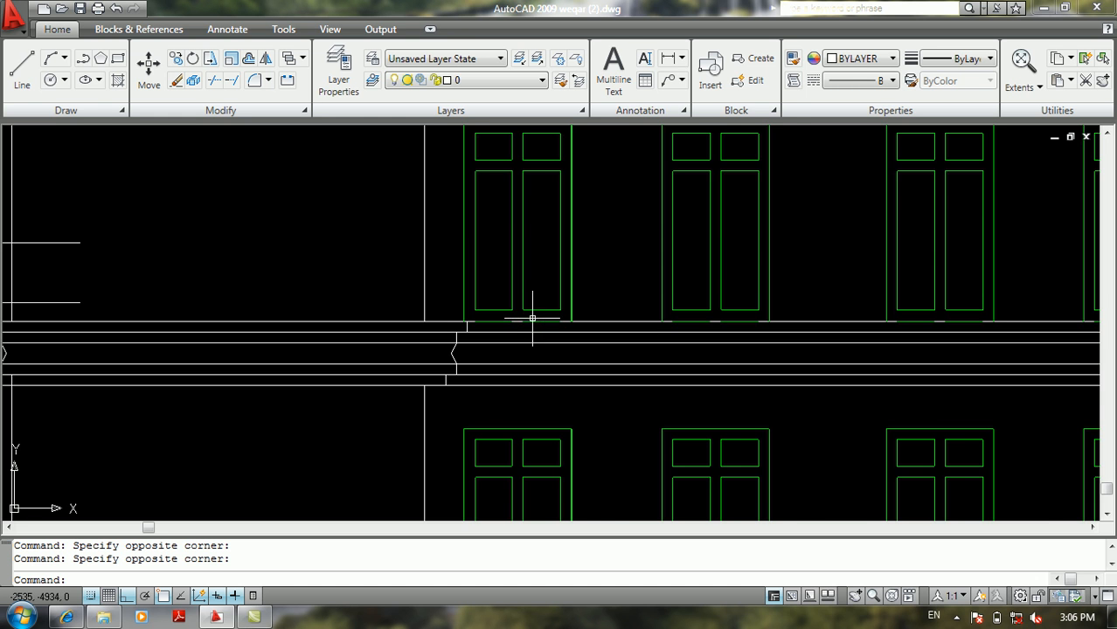
pyautogui.scroll(-3, 532, 318)
pyautogui.scroll(3, 231, 301)
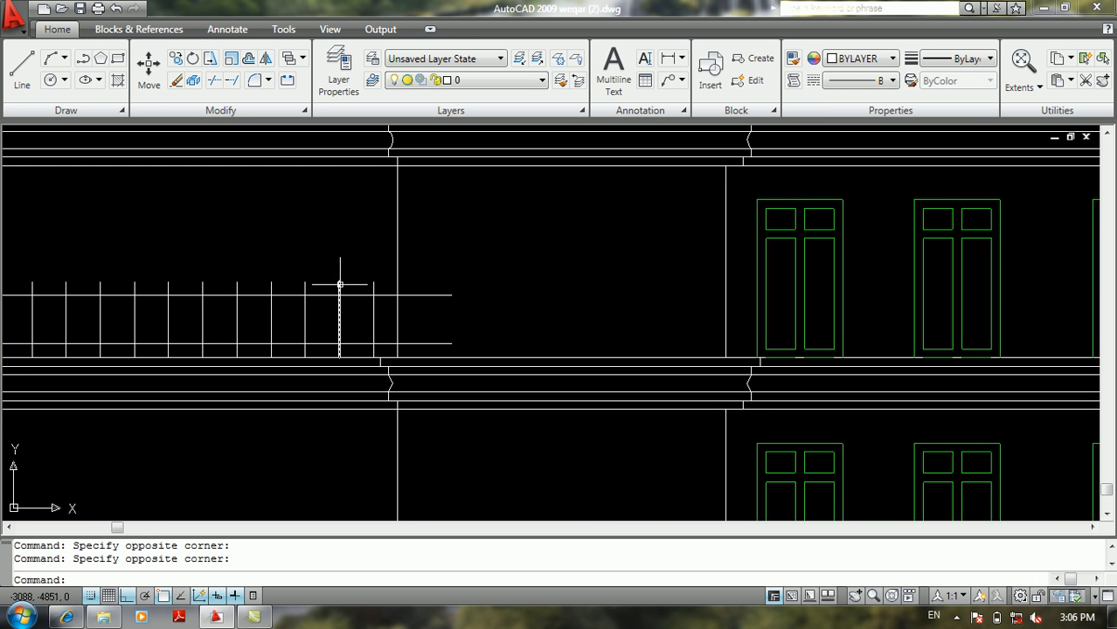
pyautogui.scroll(-1, 516, 329)
pyautogui.moveTo(400, 331); pyautogui.dragTo(556, 359, button='middle')
pyautogui.write('i')
pyautogui.press('Return')
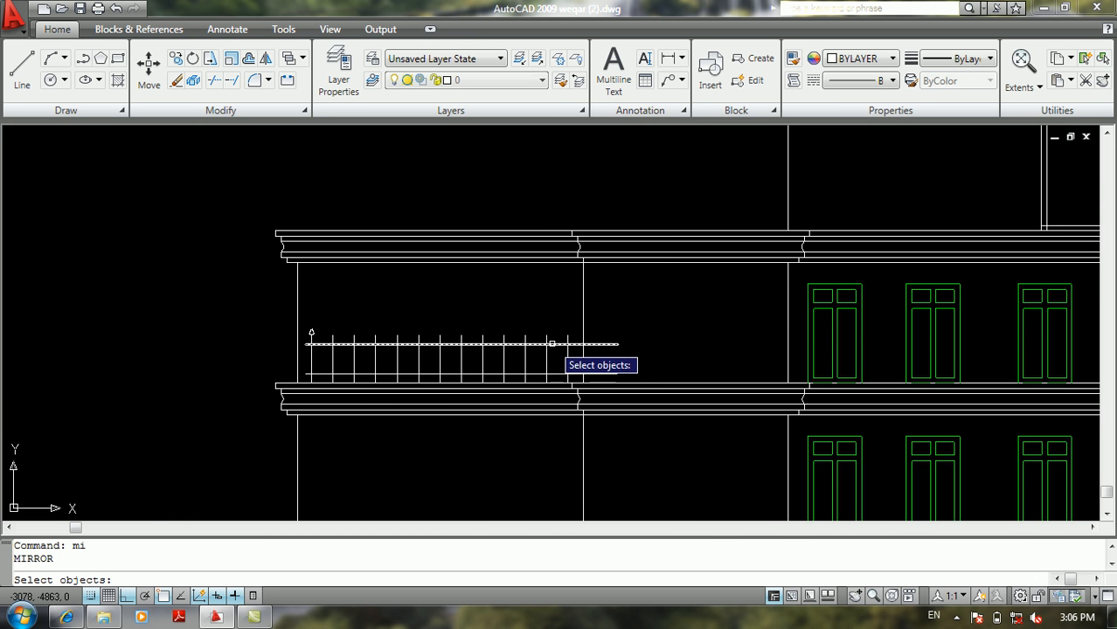
pyautogui.scroll(1, 579, 330)
pyautogui.click(579, 331)
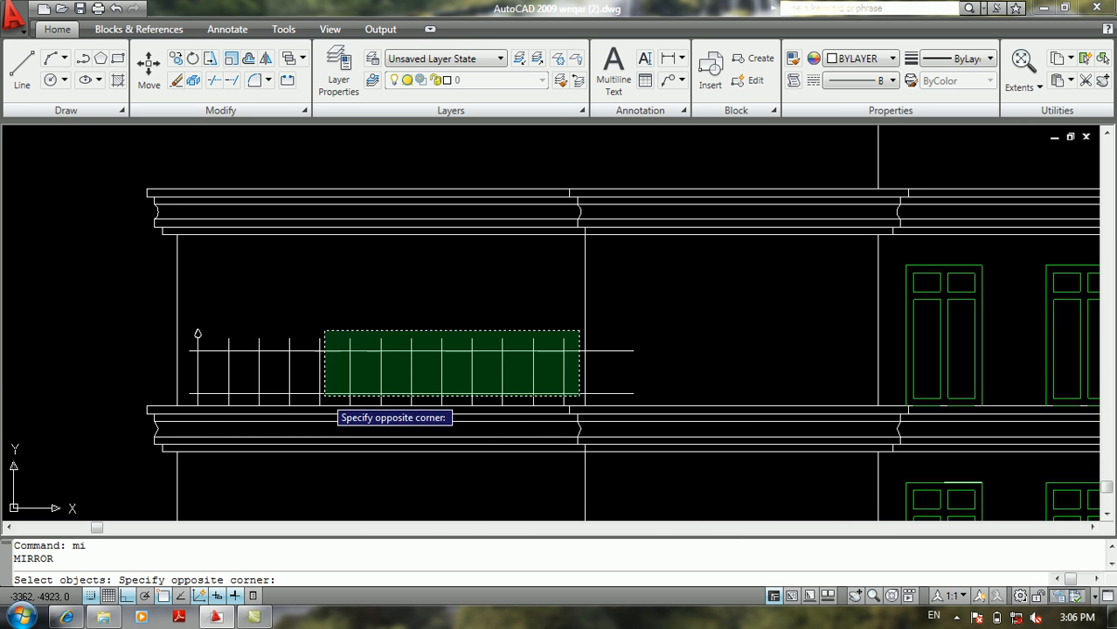
pyautogui.click(198, 335)
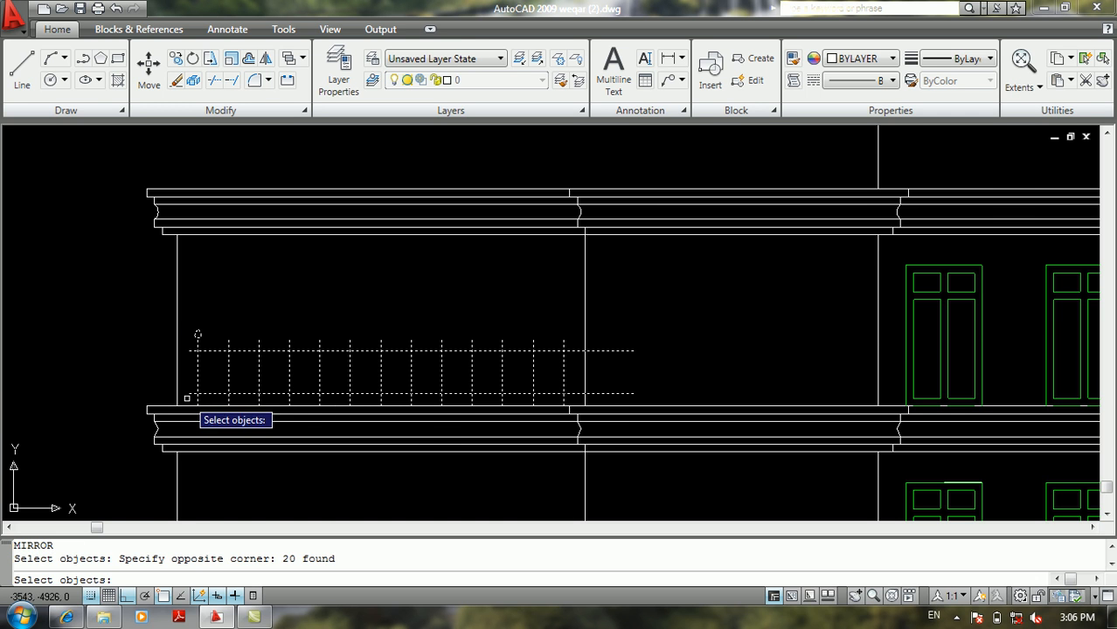
pyautogui.press('Return')
pyautogui.click(198, 406)
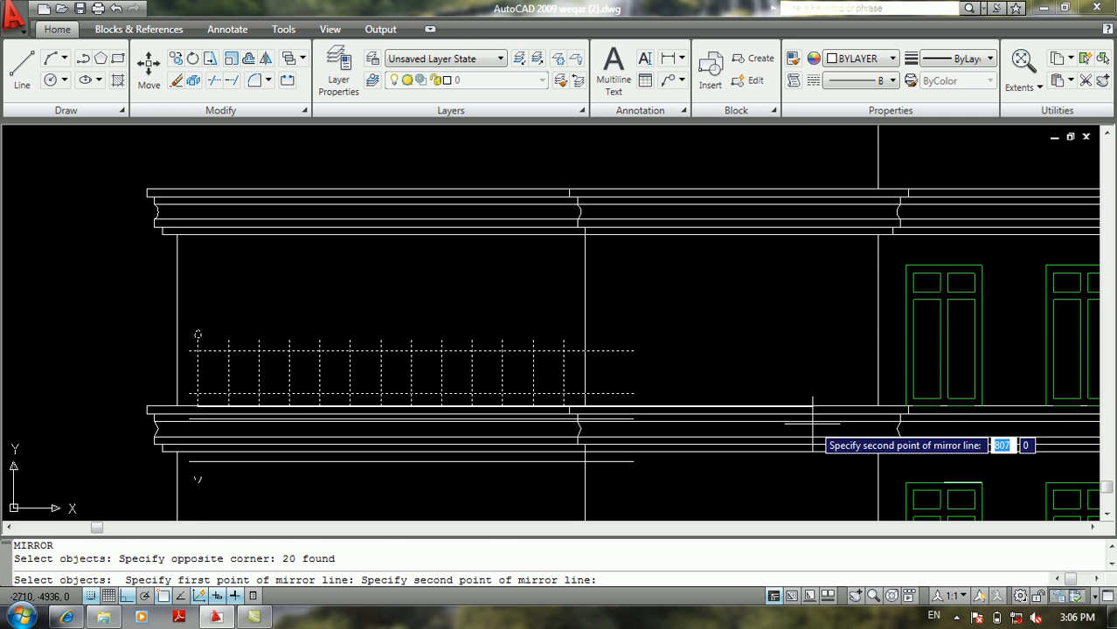
pyautogui.click(875, 406)
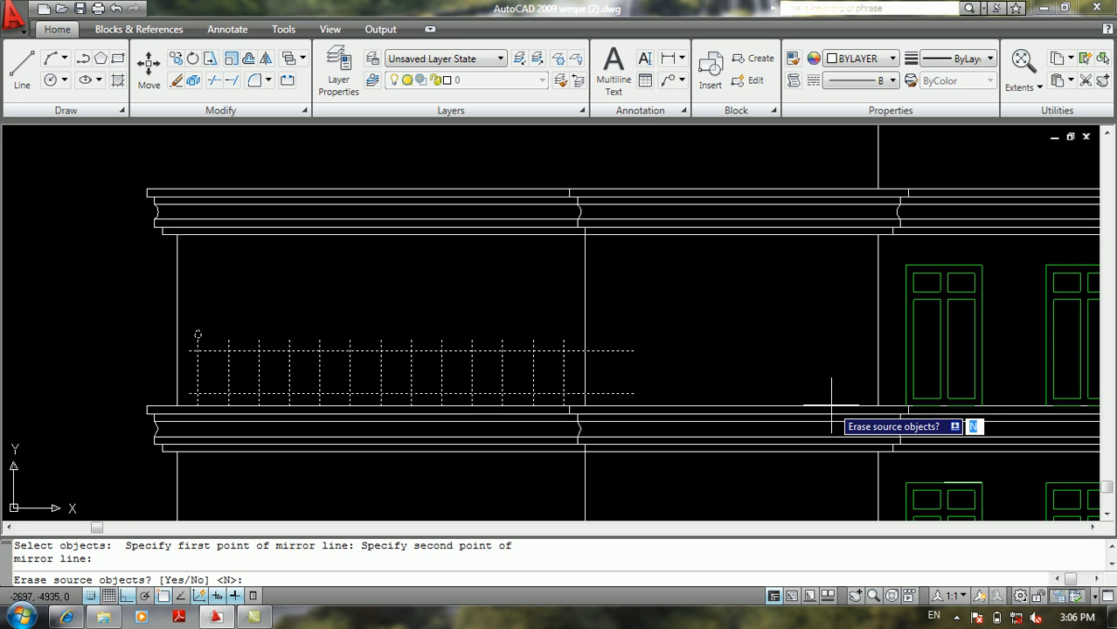
pyautogui.press('Escape')
# Step: Copy the upper-floor railing from the foot of its first baluster to the foot of the wall line beside the first window
pyautogui.write('c')
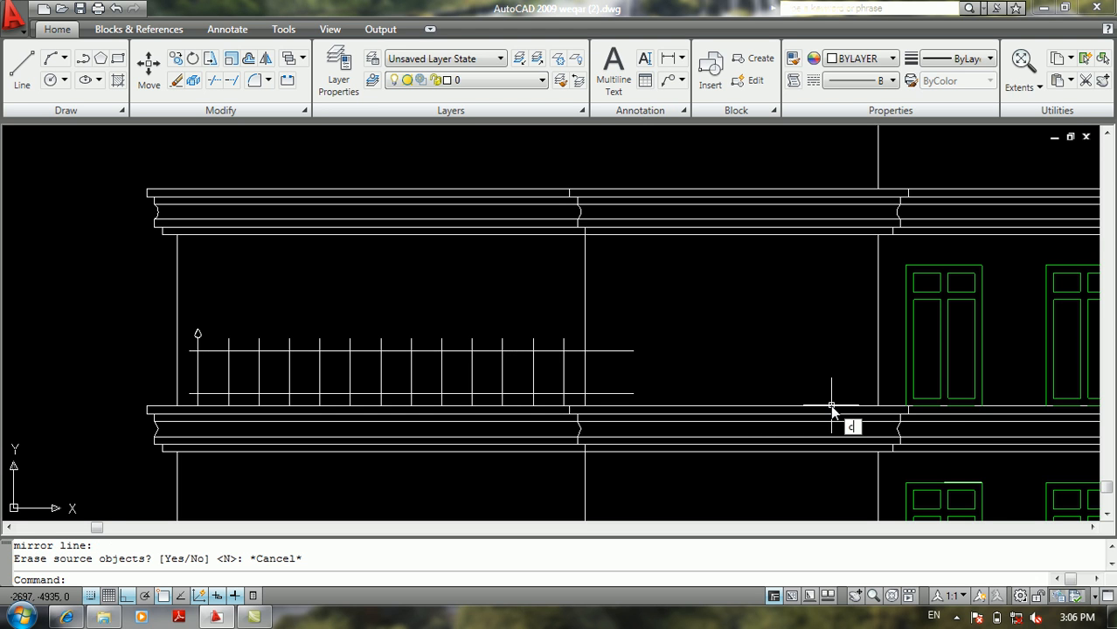
pyautogui.write('o')
pyautogui.press('Return')
pyautogui.click(570, 348)
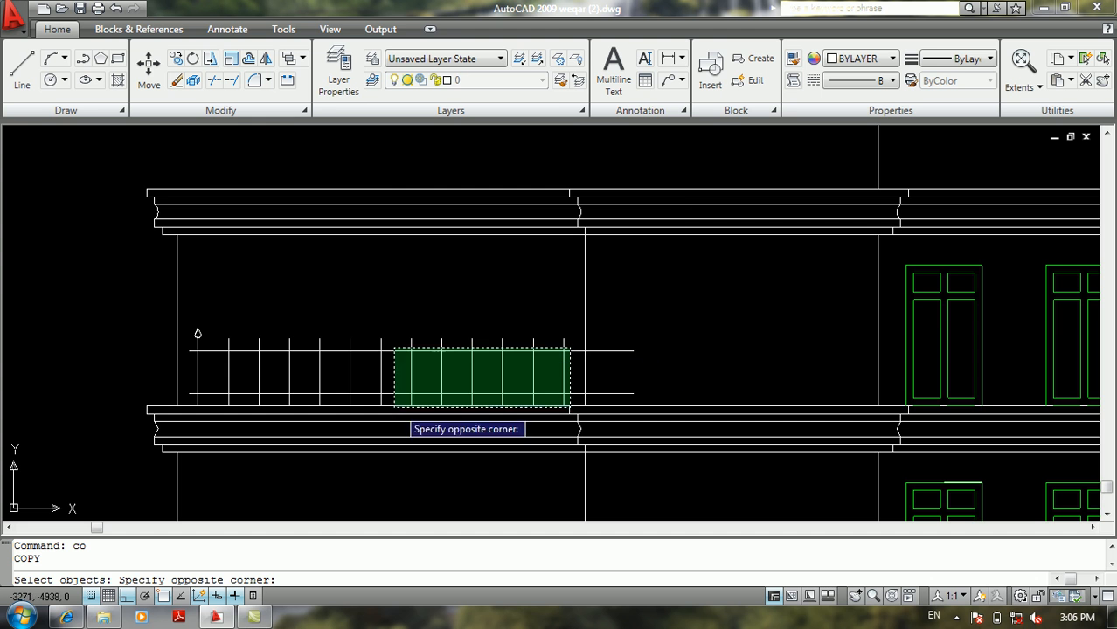
pyautogui.click(188, 397)
pyautogui.press('Return')
pyautogui.click(207, 407)
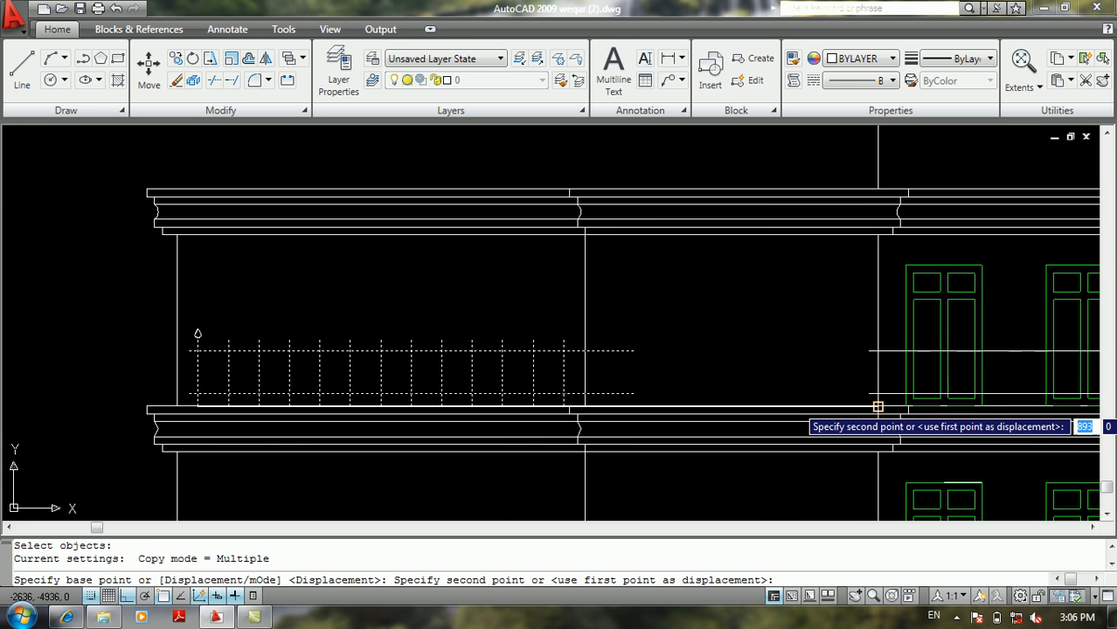
pyautogui.click(878, 408)
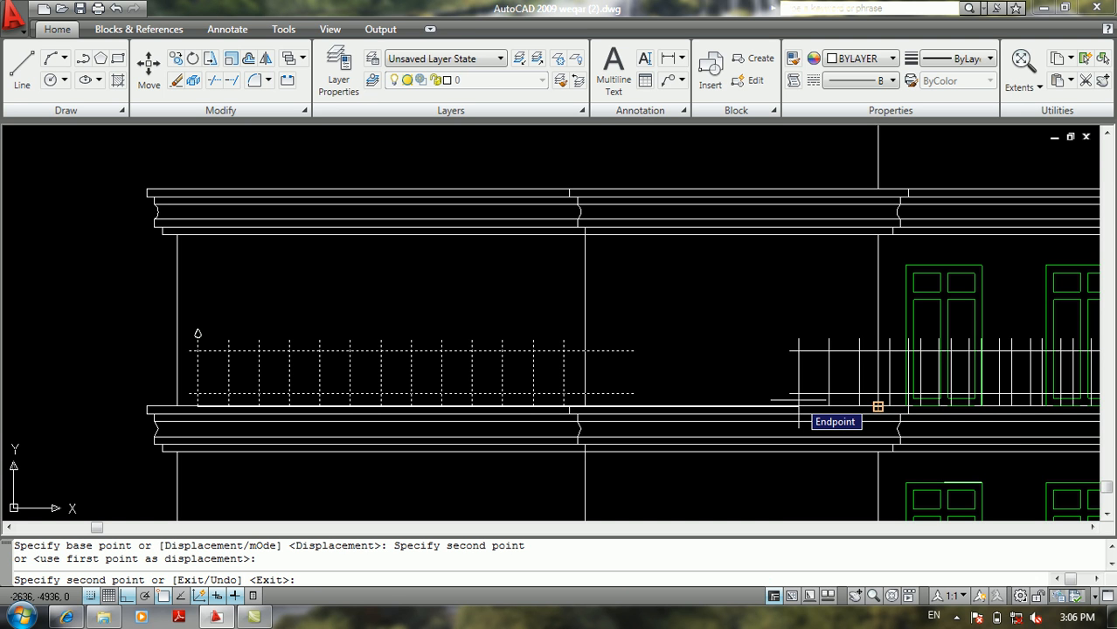
pyautogui.press('Return')
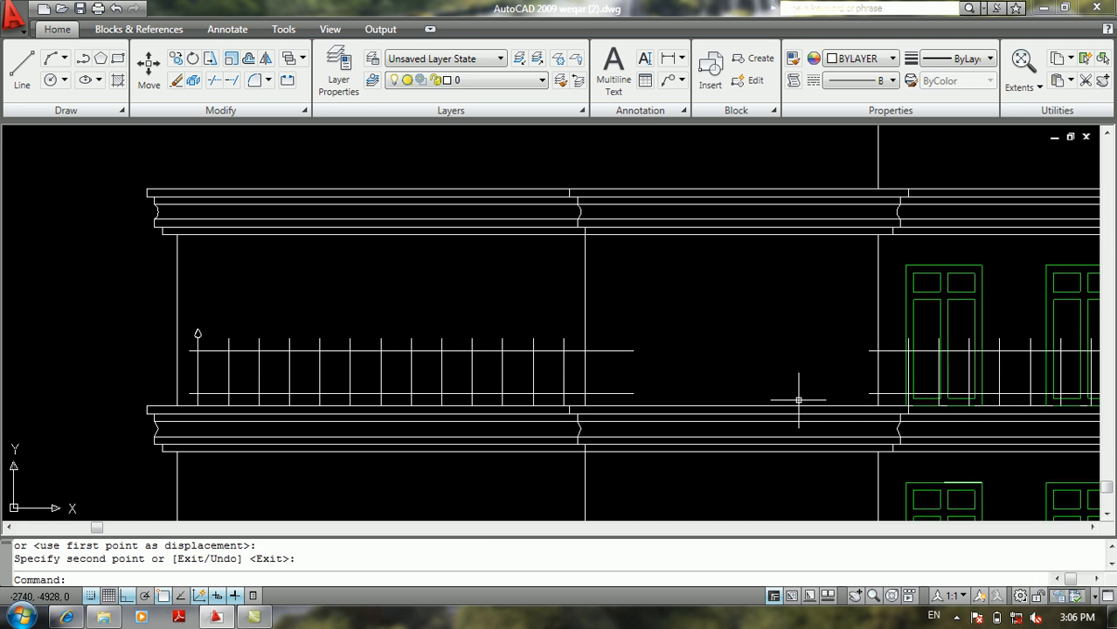
# Step: Examine the copied railing's balusters and rails where they cross the first three upper-floor windows
pyautogui.scroll(-5, 804, 395)
pyautogui.scroll(6, 716, 355)
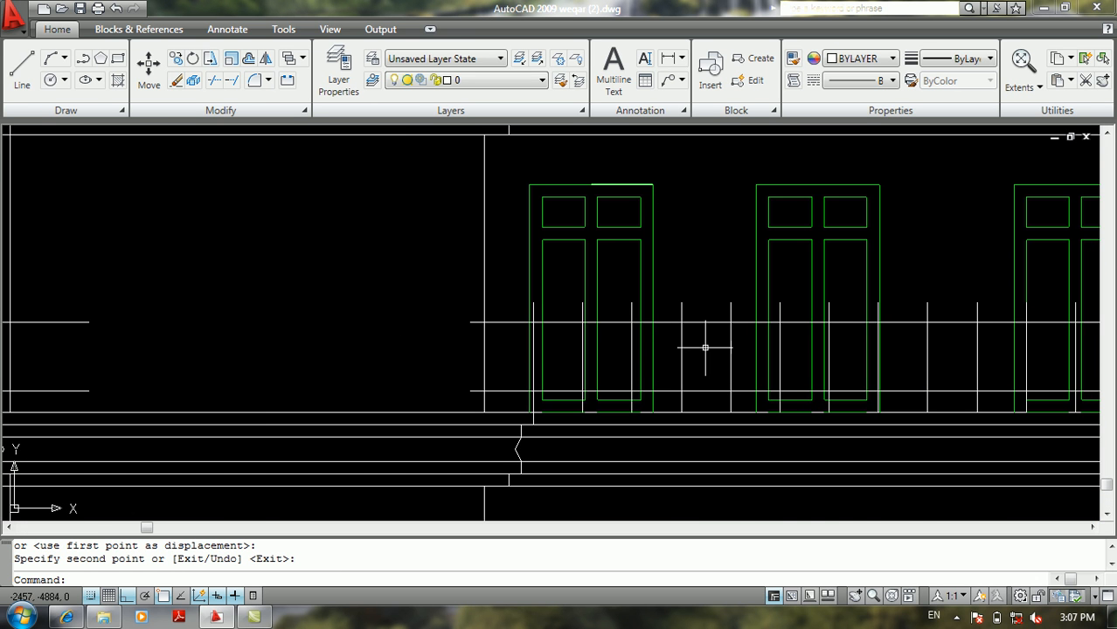
pyautogui.scroll(-4, 690, 347)
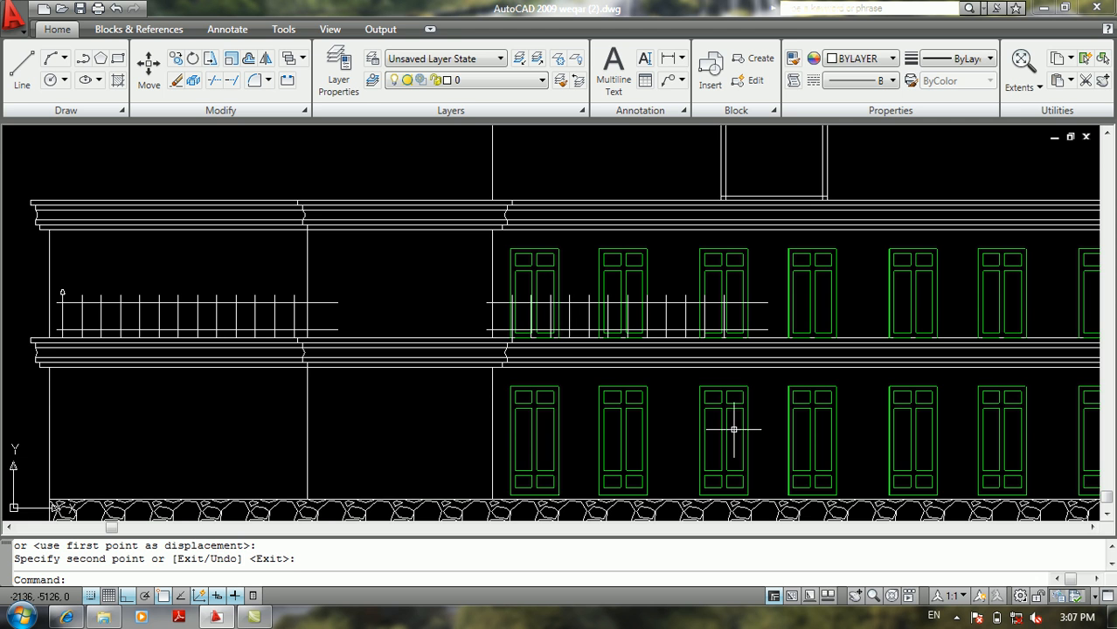
pyautogui.scroll(5, 669, 349)
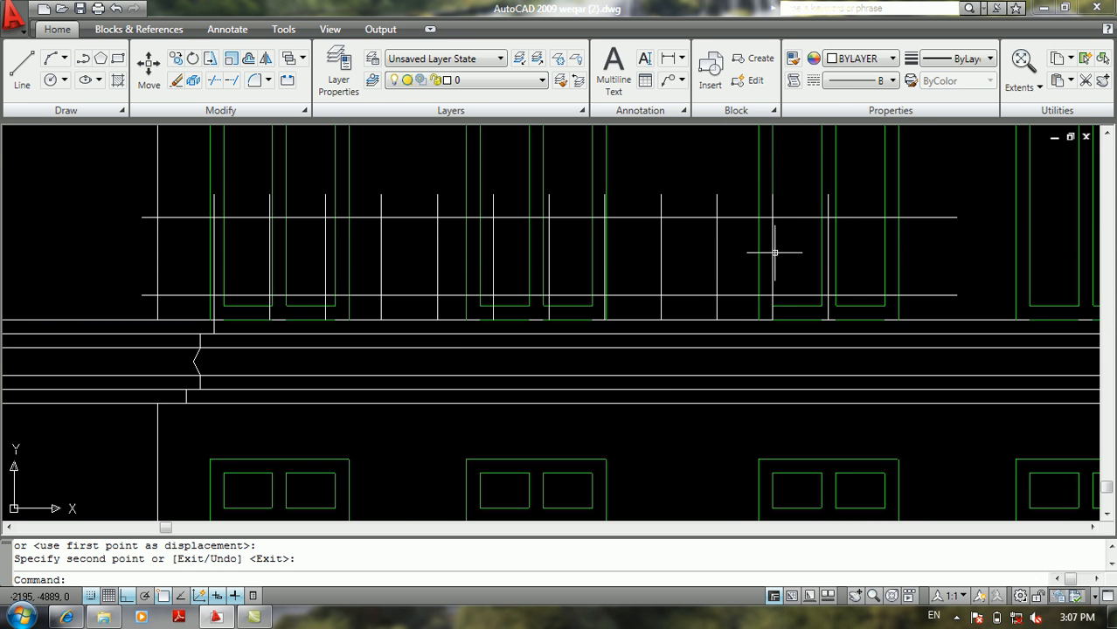
pyautogui.moveTo(769, 268); pyautogui.dragTo(787, 330, button='middle')
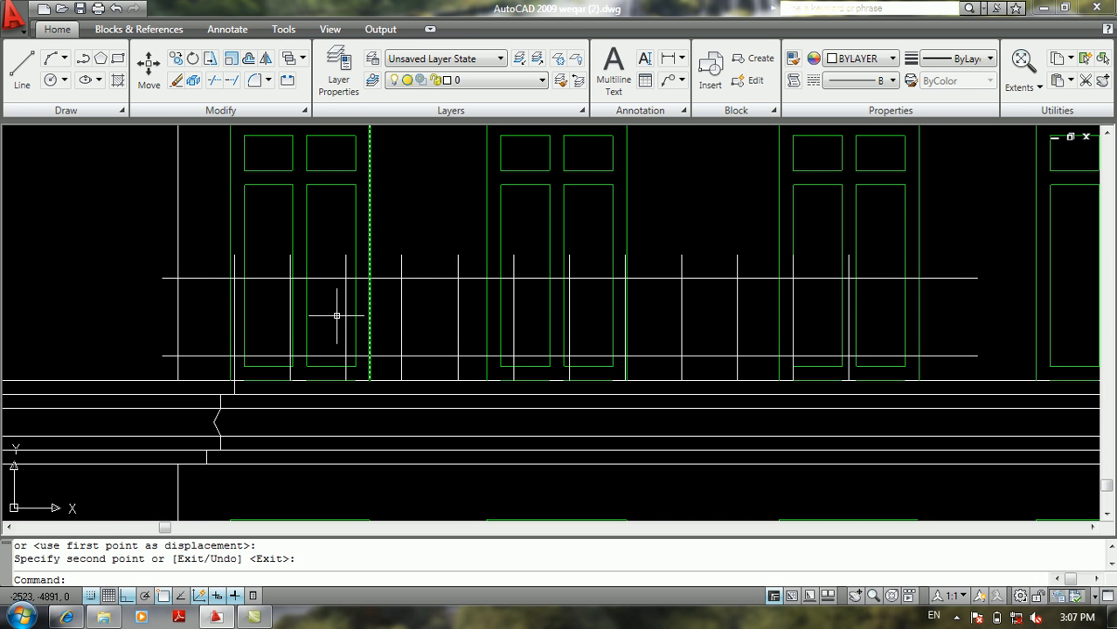
pyautogui.scroll(1, 249, 307)
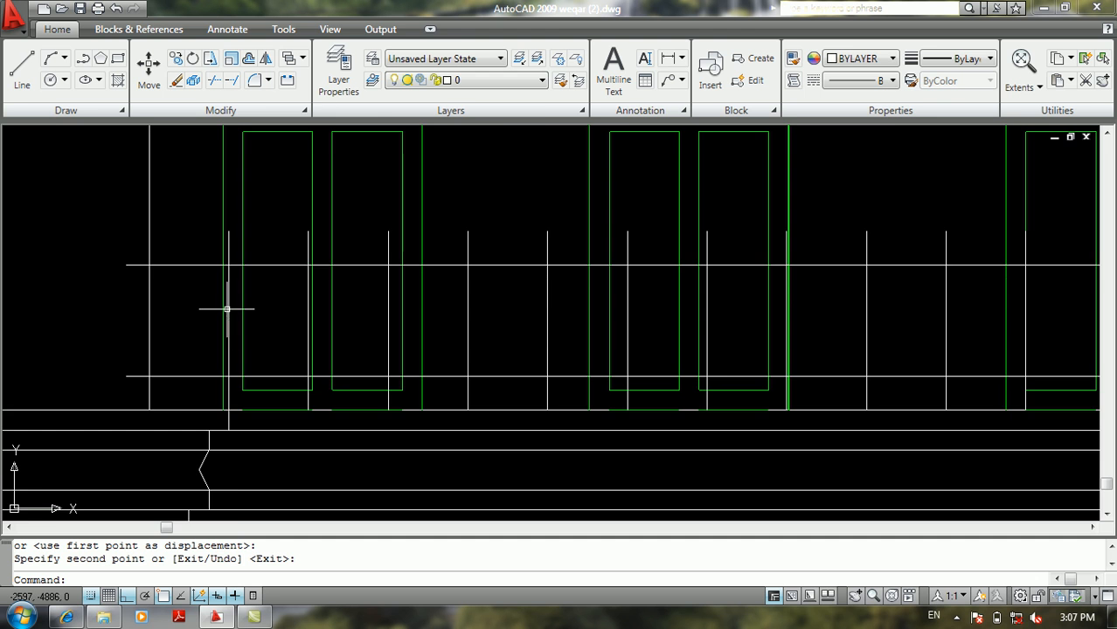
pyautogui.scroll(-2, 237, 309)
pyautogui.scroll(1, 242, 310)
pyautogui.scroll(2, 280, 317)
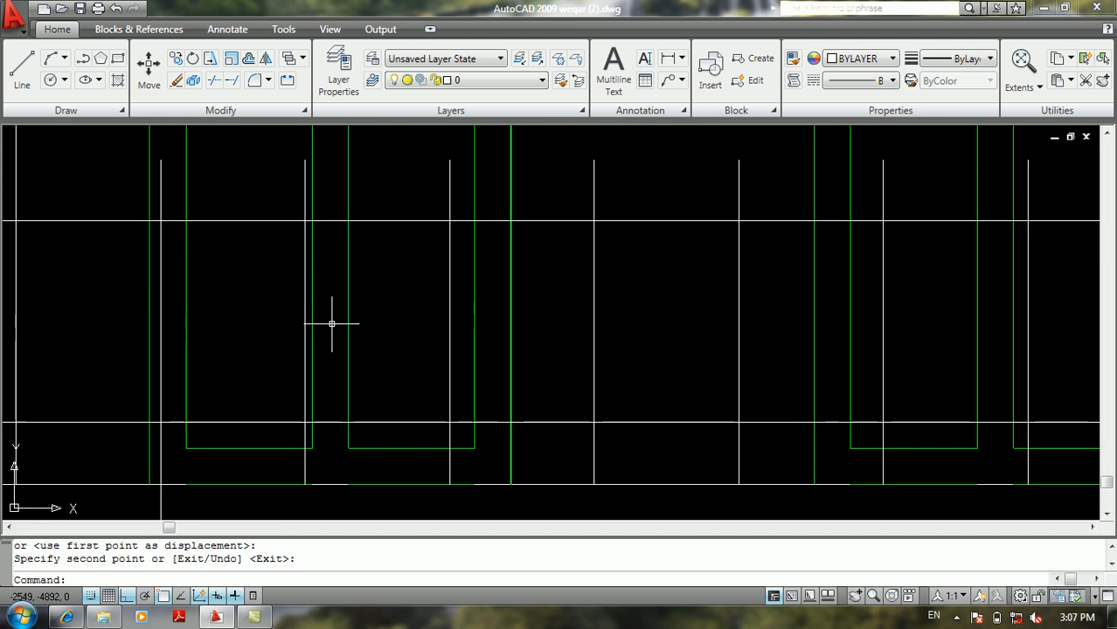
pyautogui.scroll(1, 306, 242)
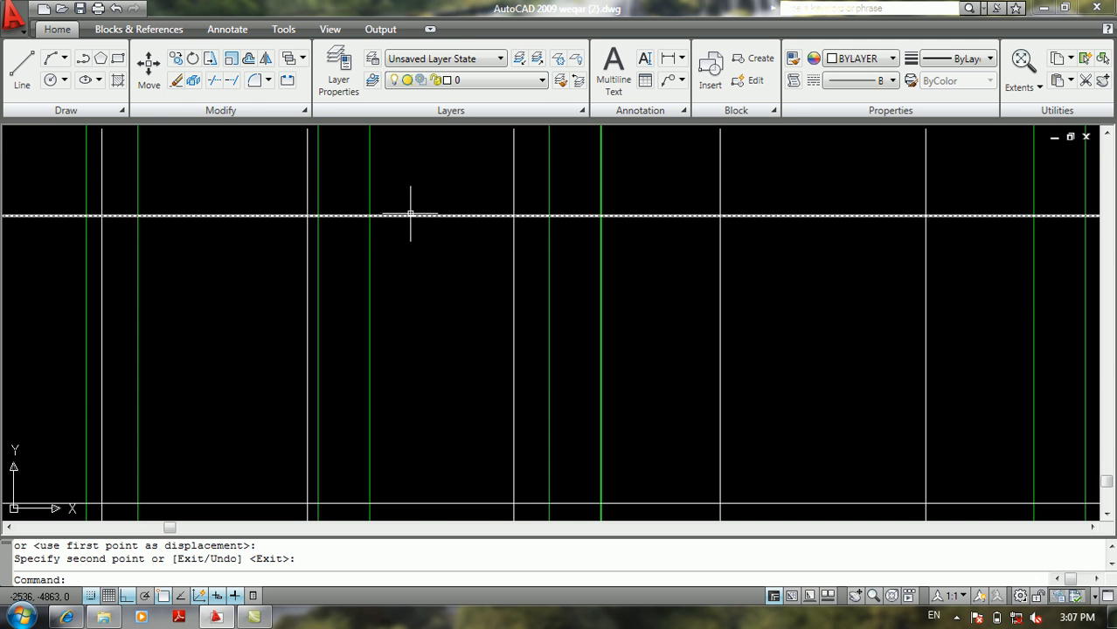
pyautogui.scroll(-2, 357, 243)
pyautogui.scroll(2, 606, 229)
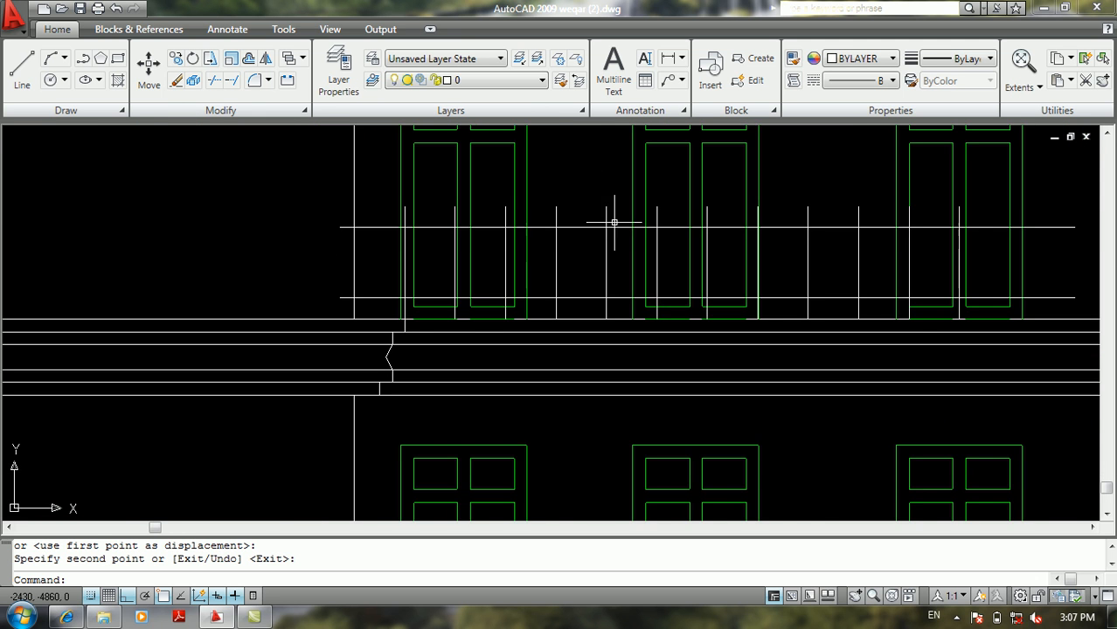
pyautogui.moveTo(606, 238); pyautogui.dragTo(524, 253, button='middle')
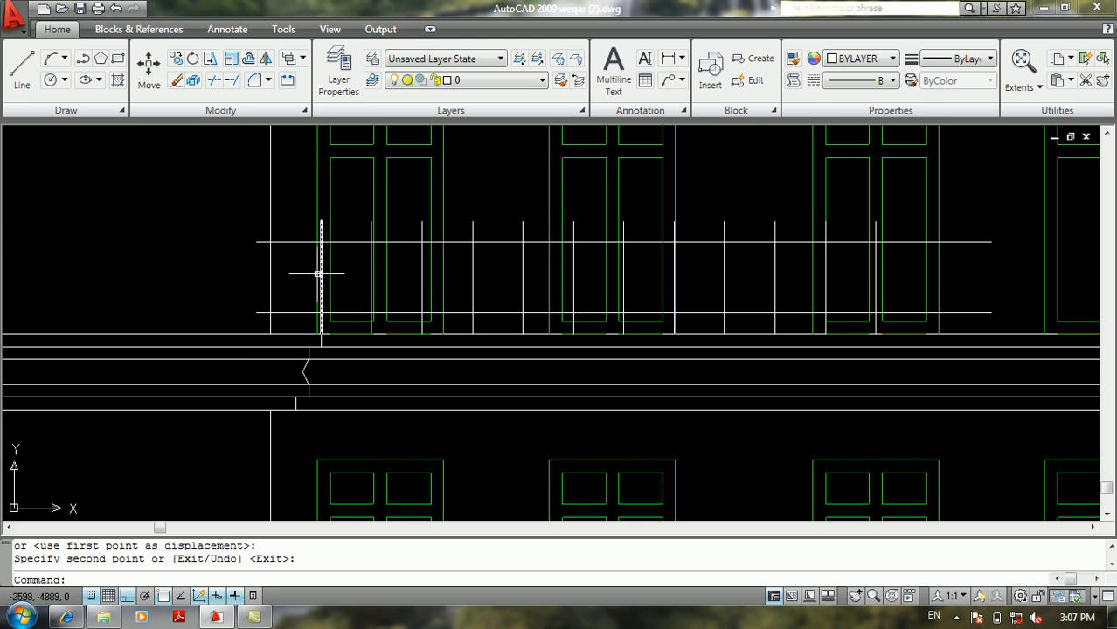
# Step: With Ortho off, draw a large three-point arc from the upper rail at the baluster crossing the first window, bulging toward the next baluster
pyautogui.scroll(3, 315, 273)
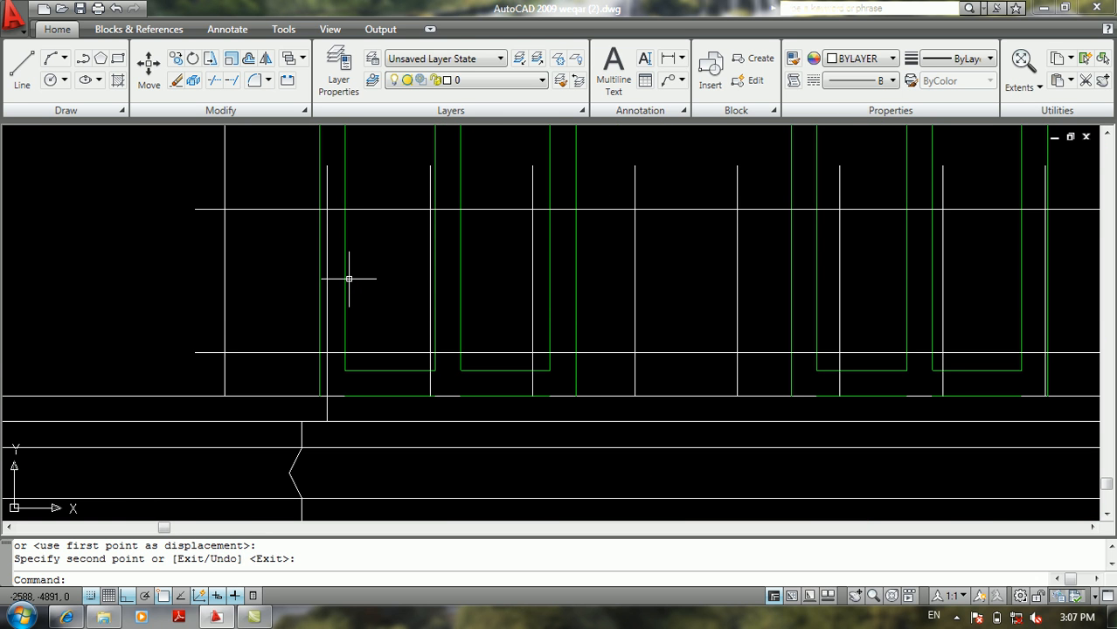
pyautogui.press('Return')
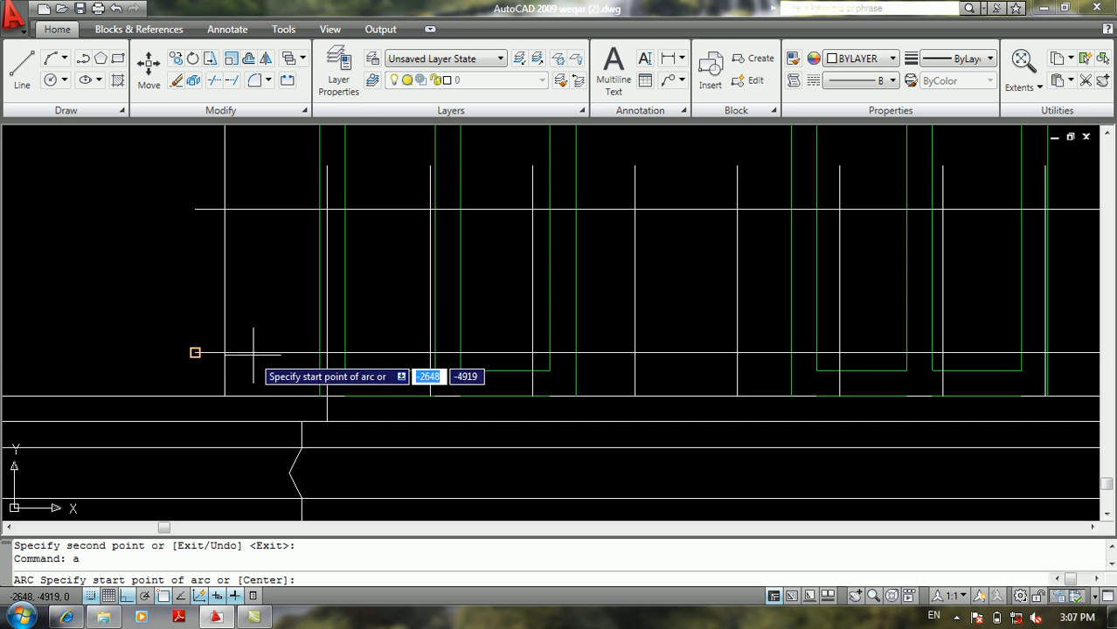
pyautogui.click(327, 208)
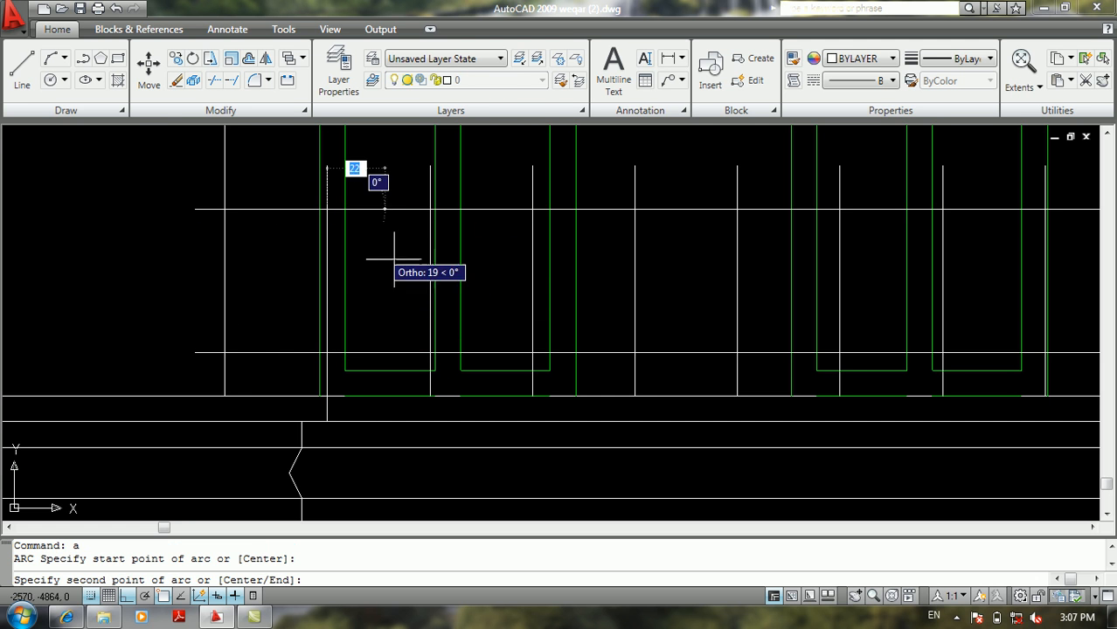
pyautogui.press('F8')
pyautogui.click(384, 284)
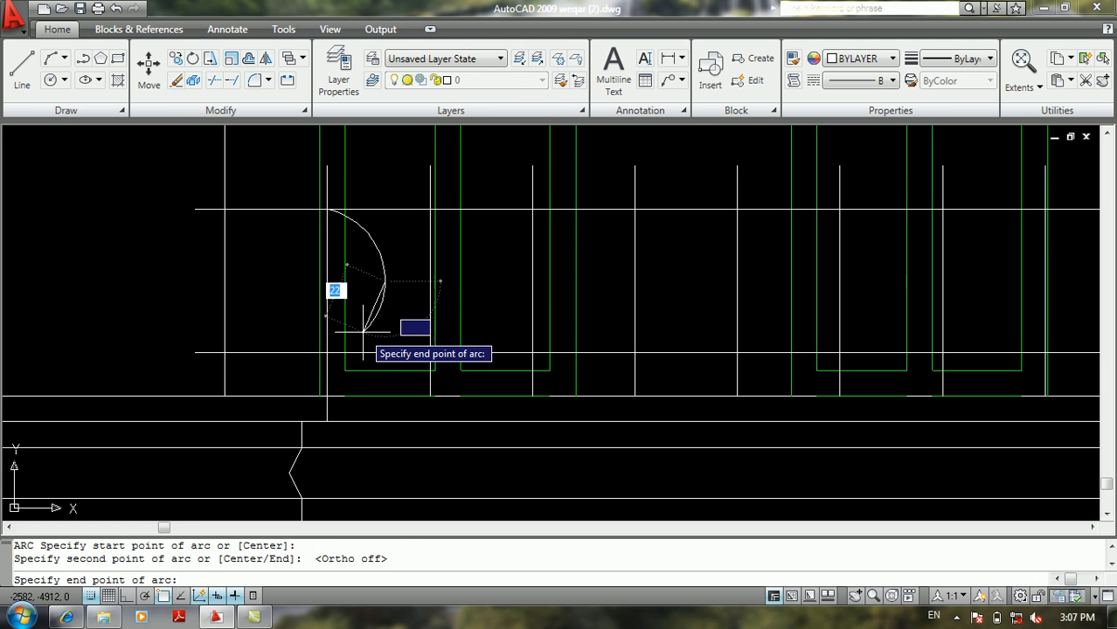
pyautogui.click(363, 333)
pyautogui.press('Escape')
# Step: Draw a smaller three-point arc from the large arc's lower end, curving down past the lower rail
pyautogui.press('Return')
pyautogui.click(363, 333)
pyautogui.click(387, 350)
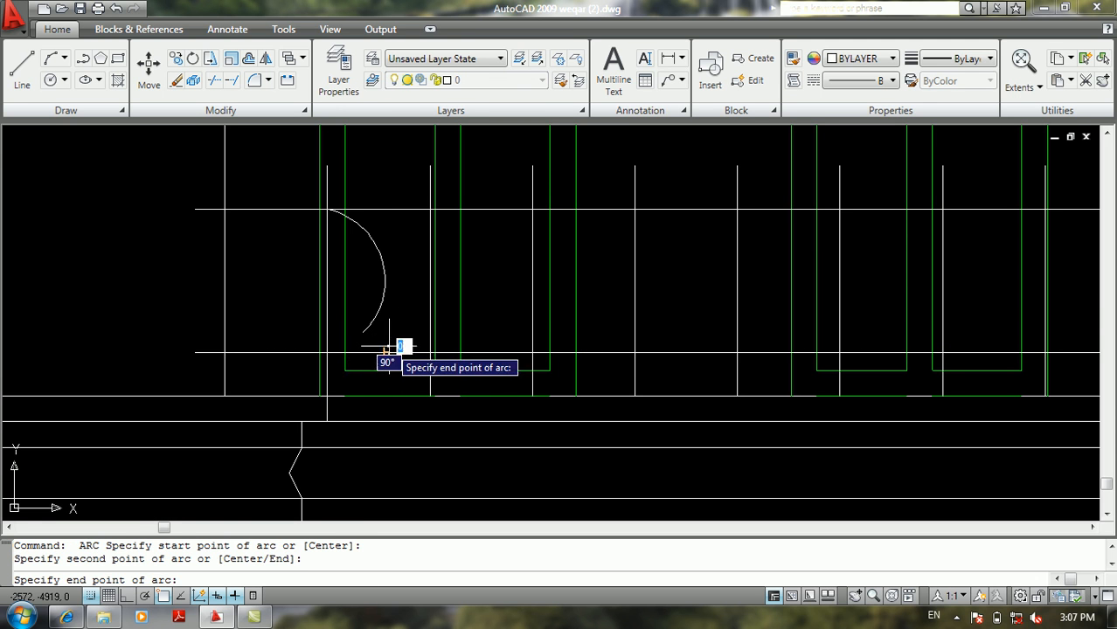
pyautogui.click(391, 368)
pyautogui.press('Return')
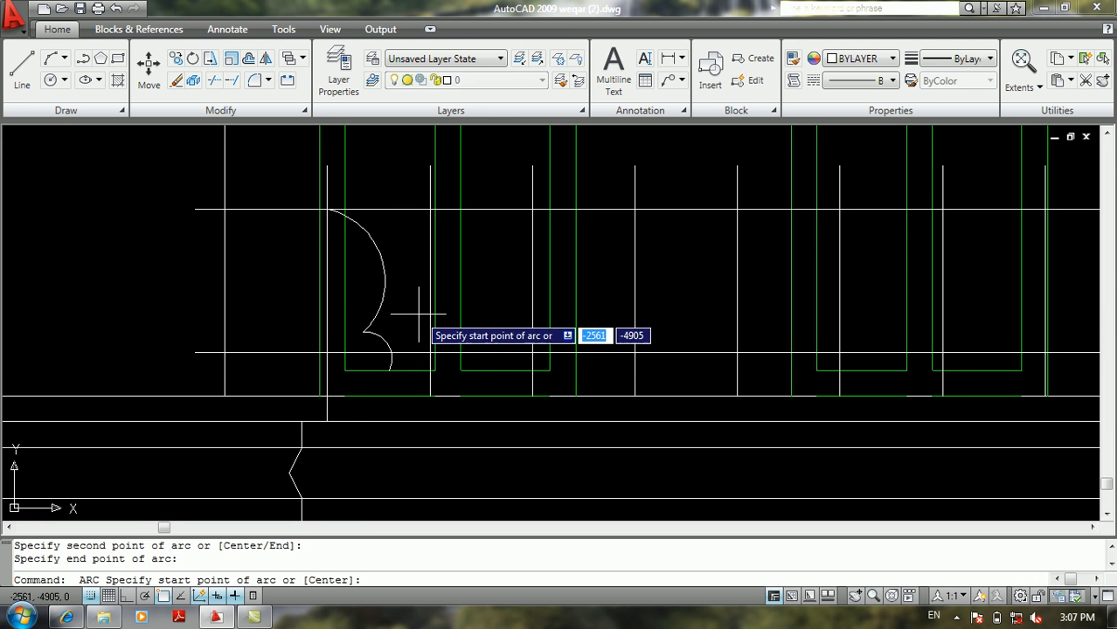
pyautogui.press('Escape')
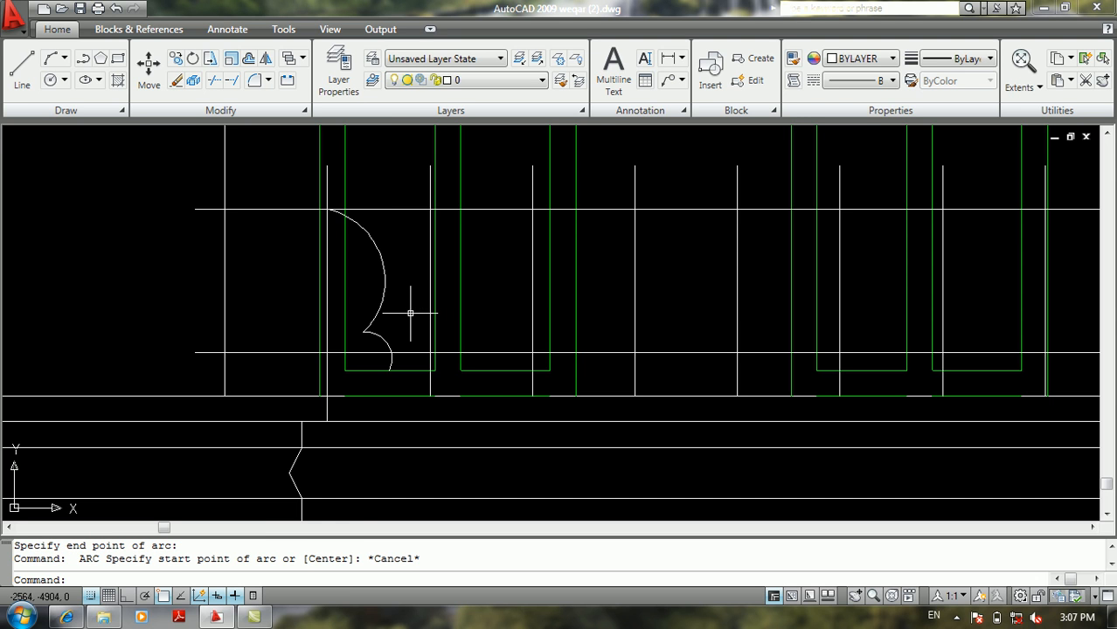
# Step: Trim the part of the small arc that extends below the lower rail
pyautogui.moveTo(346, 284)
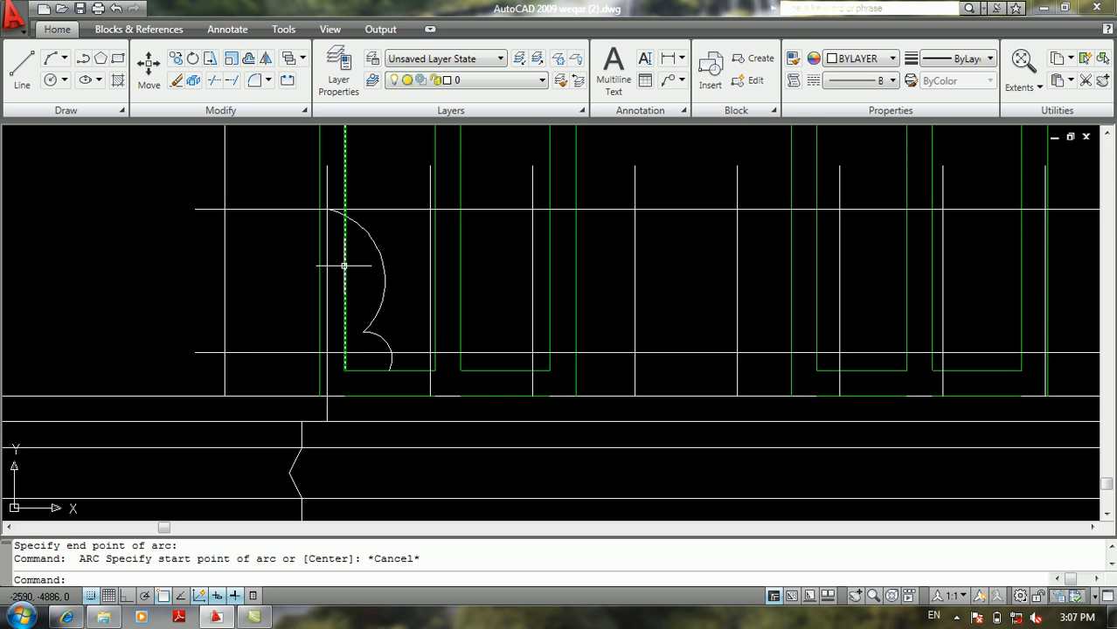
pyautogui.scroll(2, 356, 269)
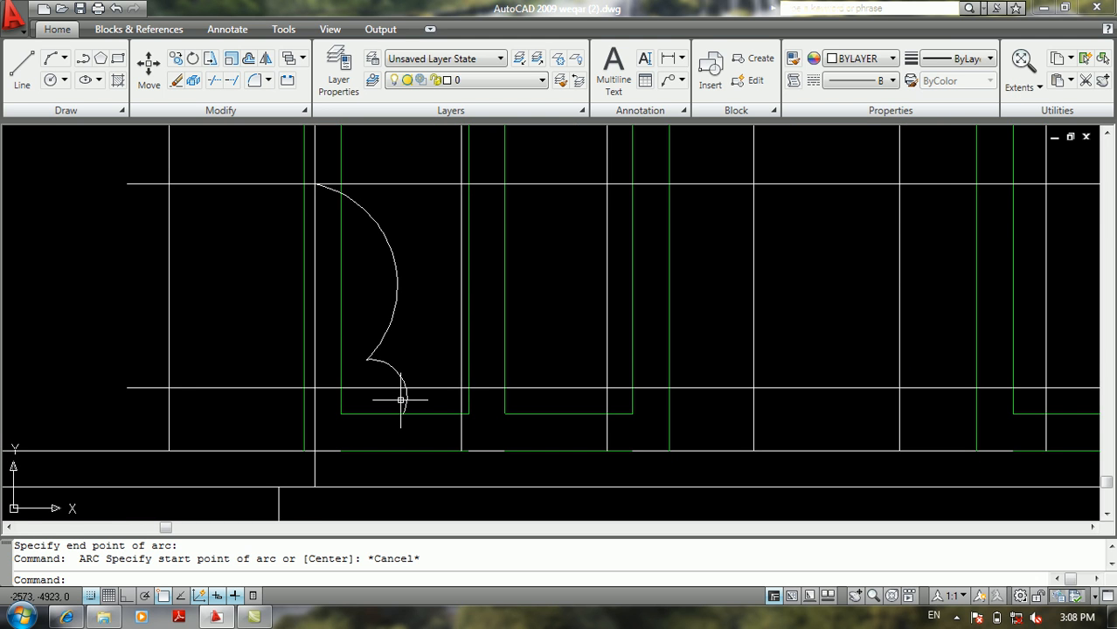
pyautogui.scroll(2, 400, 400)
pyautogui.press('Return')
pyautogui.press('Return')
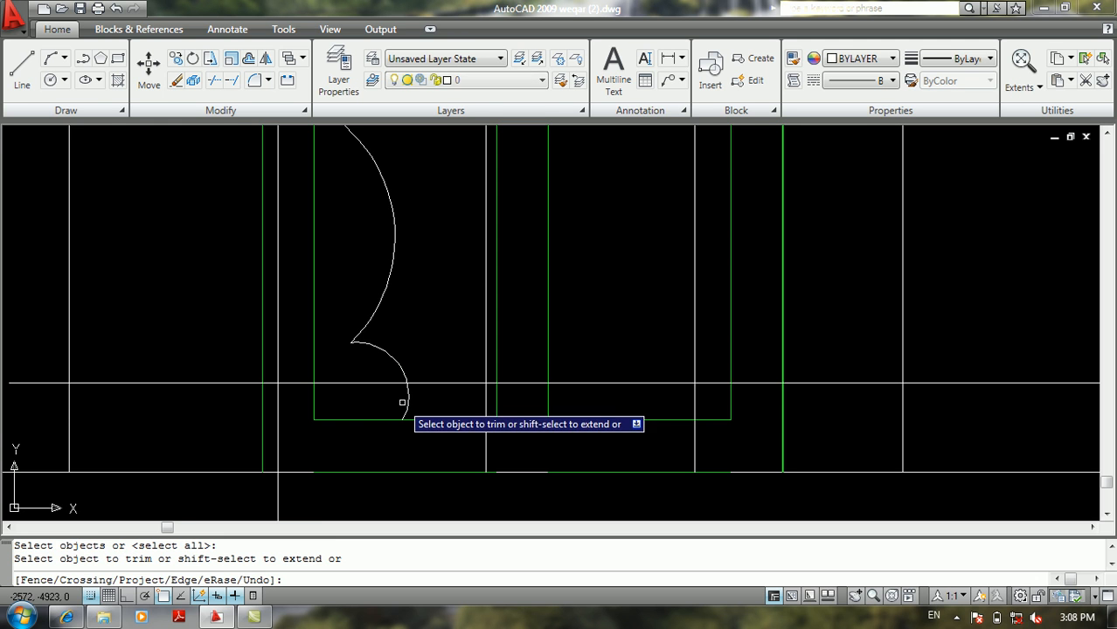
pyautogui.click(402, 407)
pyautogui.scroll(-2, 334, 369)
pyautogui.moveTo(335, 369); pyautogui.dragTo(371, 395, button='middle')
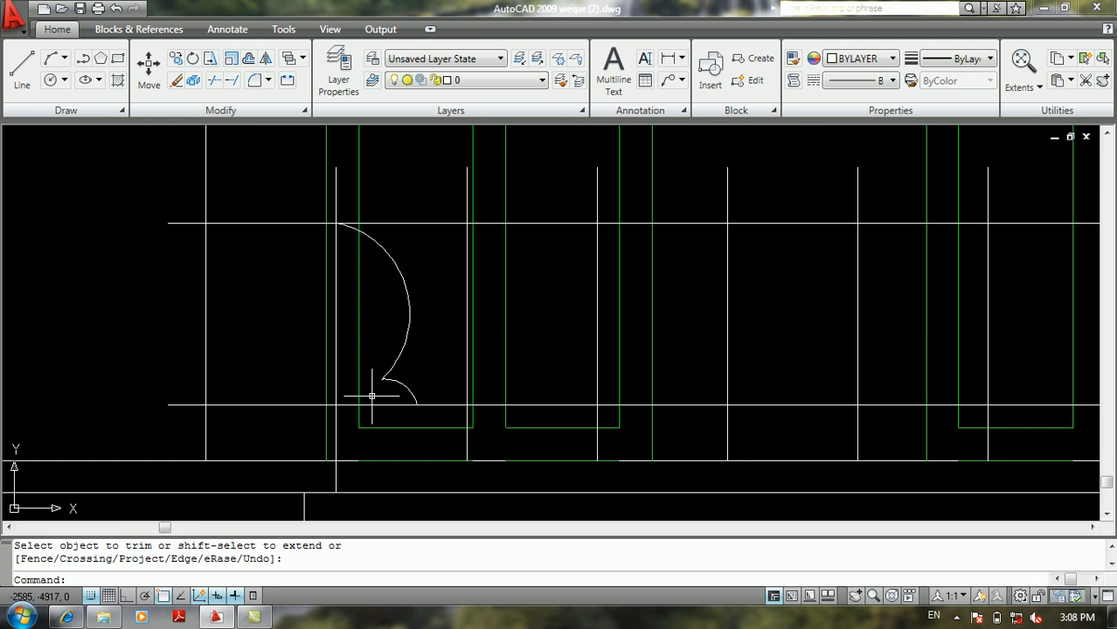
# Step: Trim the first window's green vertical line between the large arc and the lower rail
pyautogui.moveTo(360, 323); pyautogui.dragTo(384, 323, button='middle')
pyautogui.press('Return')
pyautogui.press('Return')
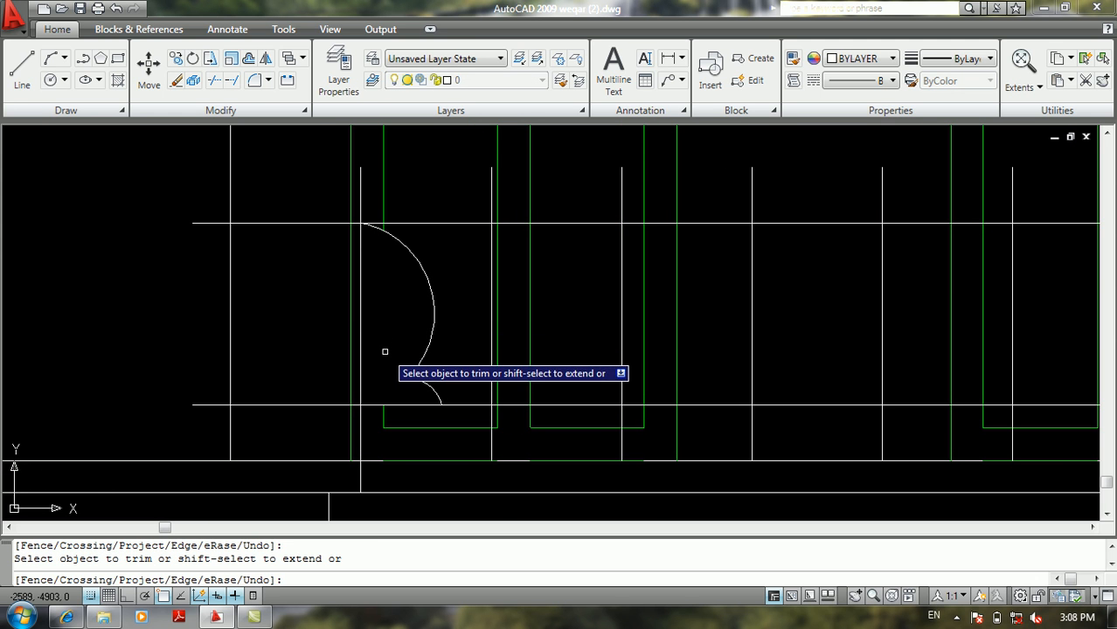
pyautogui.press('Return')
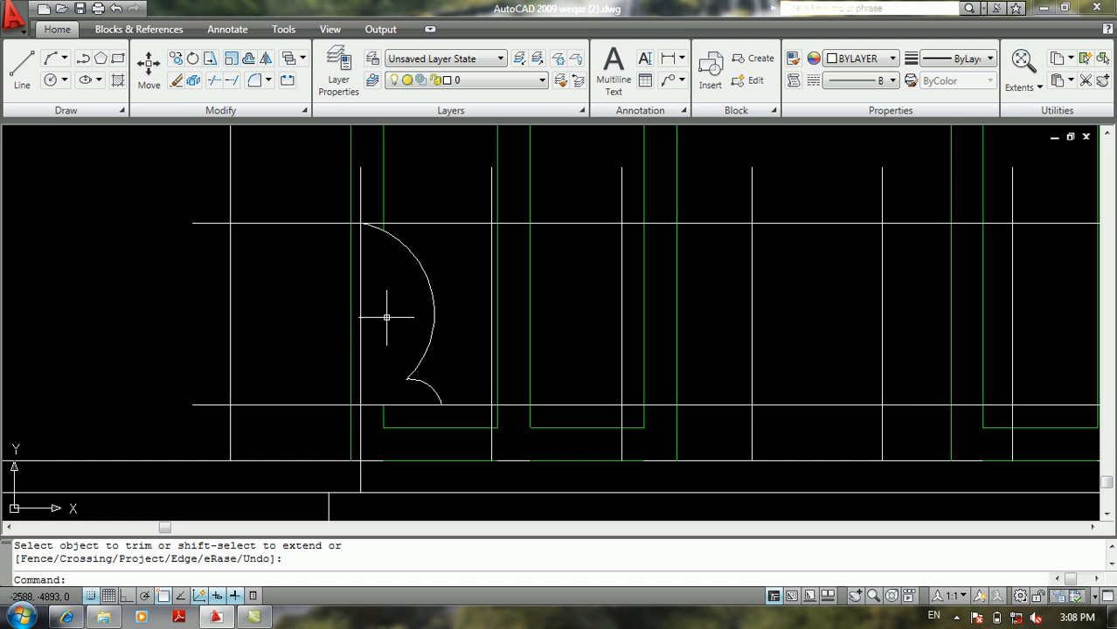
# Step: Examine the whole building elevation, including the copied railing, the window rows and the added storey
pyautogui.scroll(-2, 567, 307)
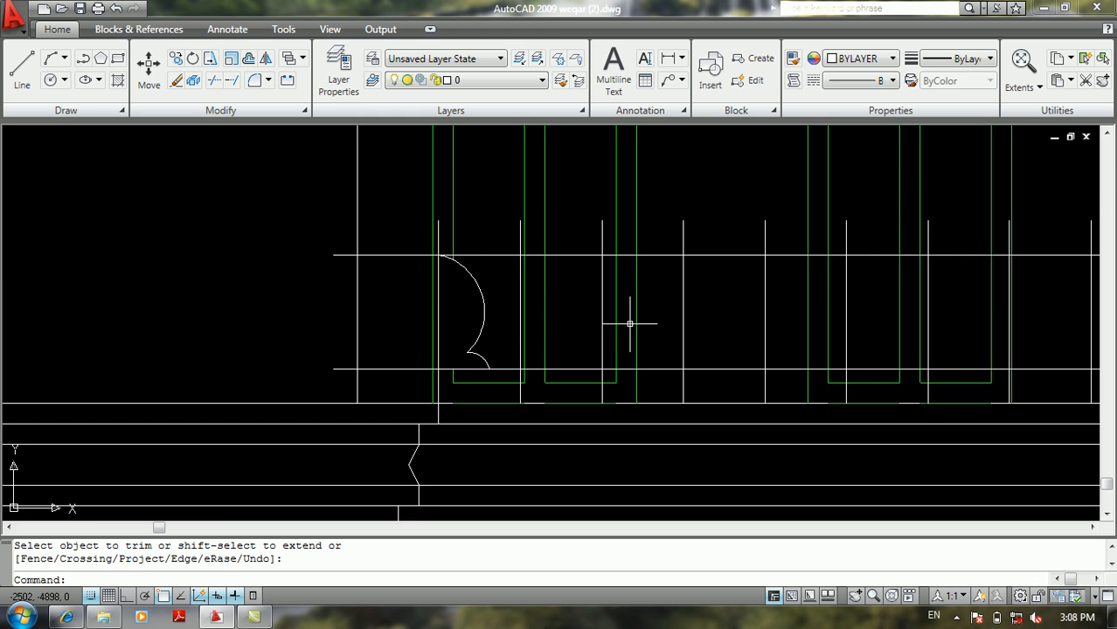
pyautogui.scroll(-6, 630, 324)
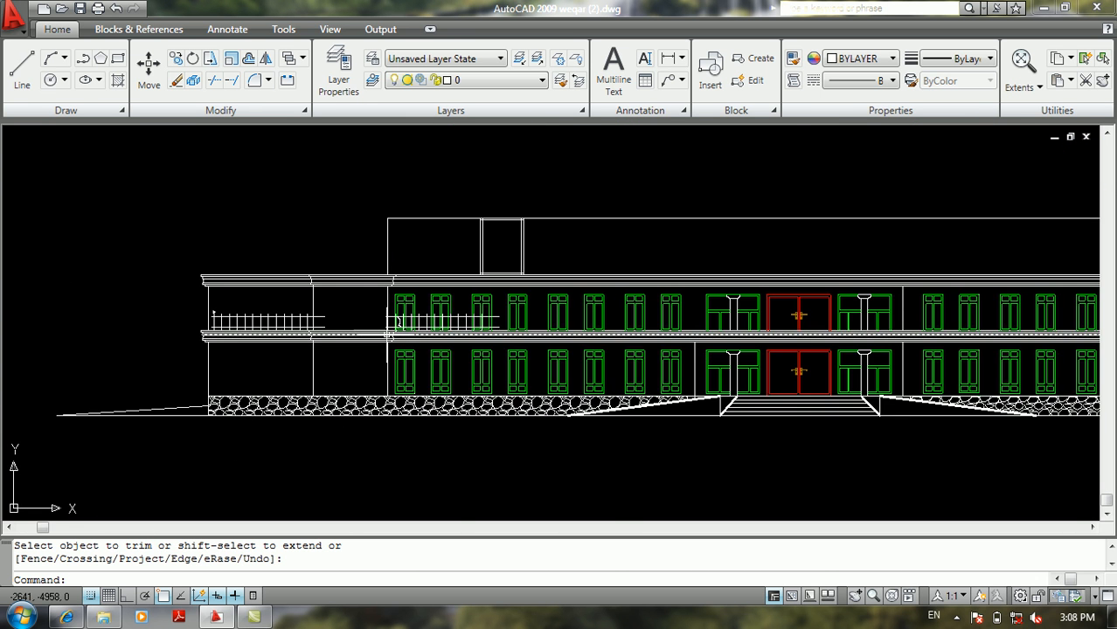
pyautogui.scroll(-4, 387, 334)
pyautogui.click(444, 161)
pyautogui.click(359, 199)
pyautogui.click(291, 225)
pyautogui.click(294, 201)
pyautogui.click(292, 205)
pyautogui.click(300, 188)
pyautogui.click(267, 215)
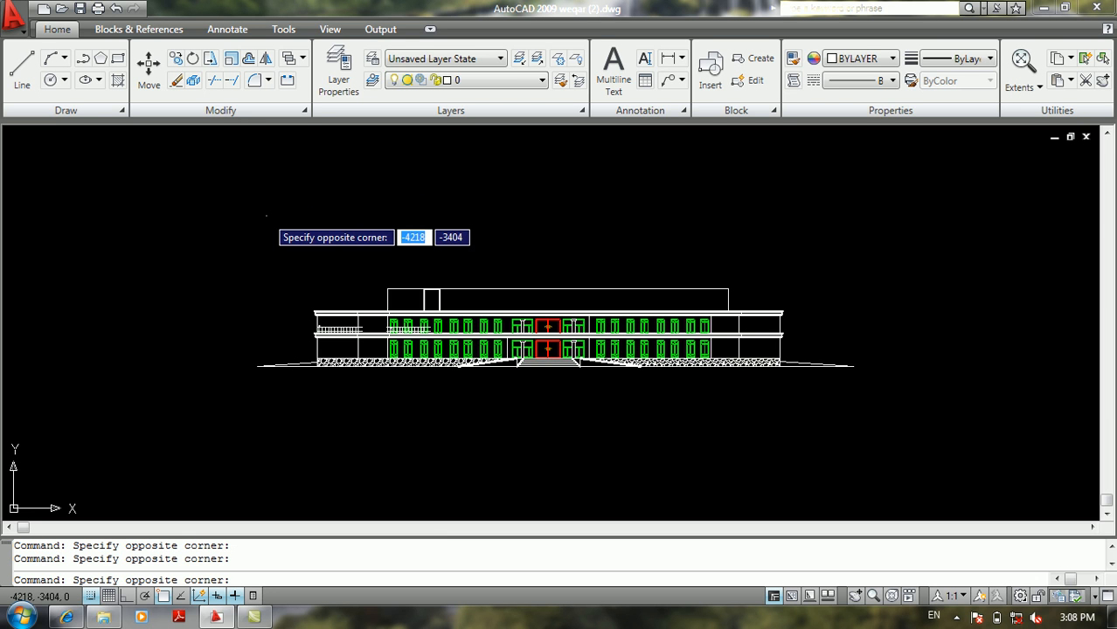